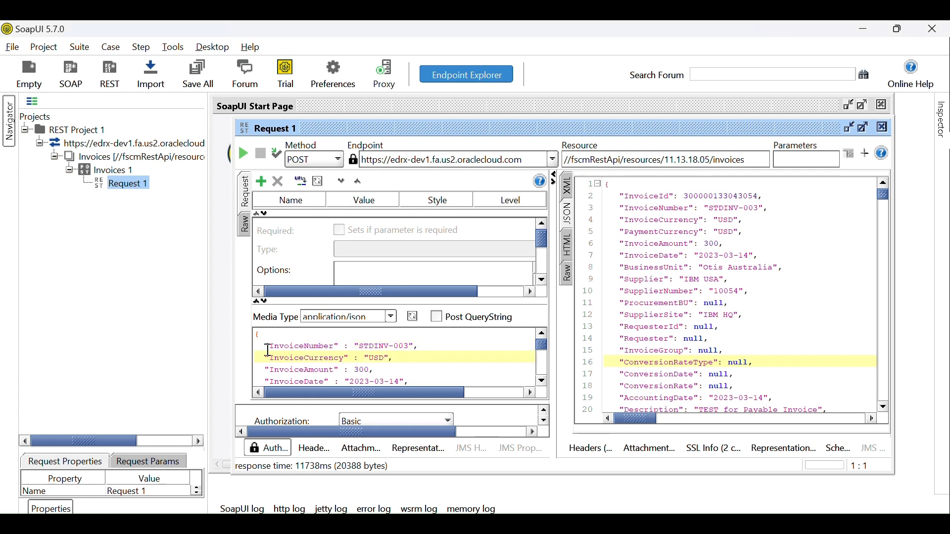
Change the InvoiceNumber in the request body to STDINV-004 and submit the POST request.
click(261, 337)
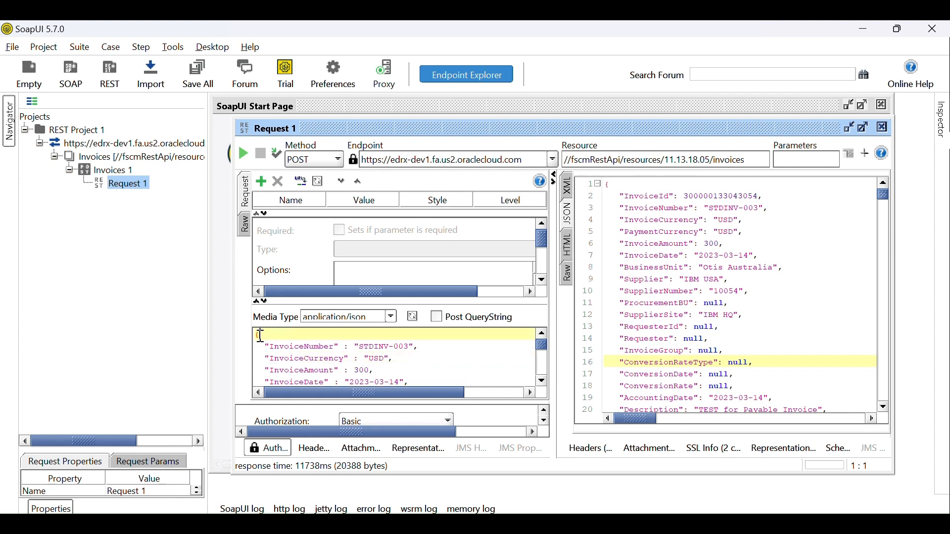
click(409, 345)
key(BackSpace)
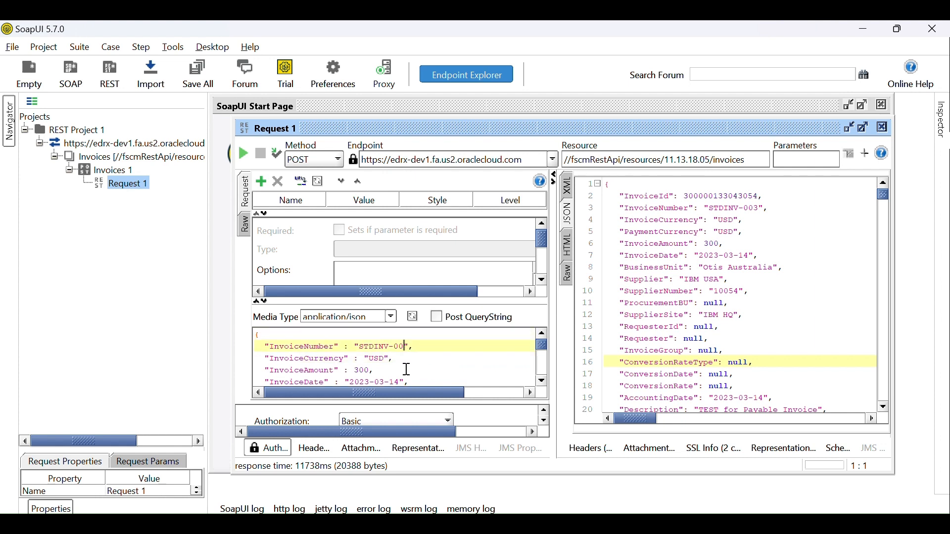
text(4)
click(249, 151)
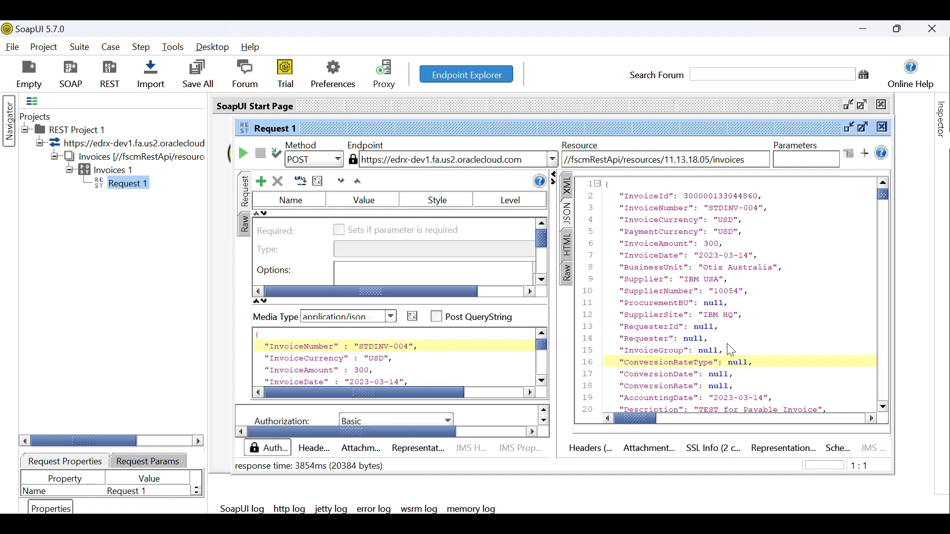
Examine the InvoiceId and InvoiceNumber in the JSON response, and highlight the JSON payload in the request body.
click(734, 200)
double_click(728, 194)
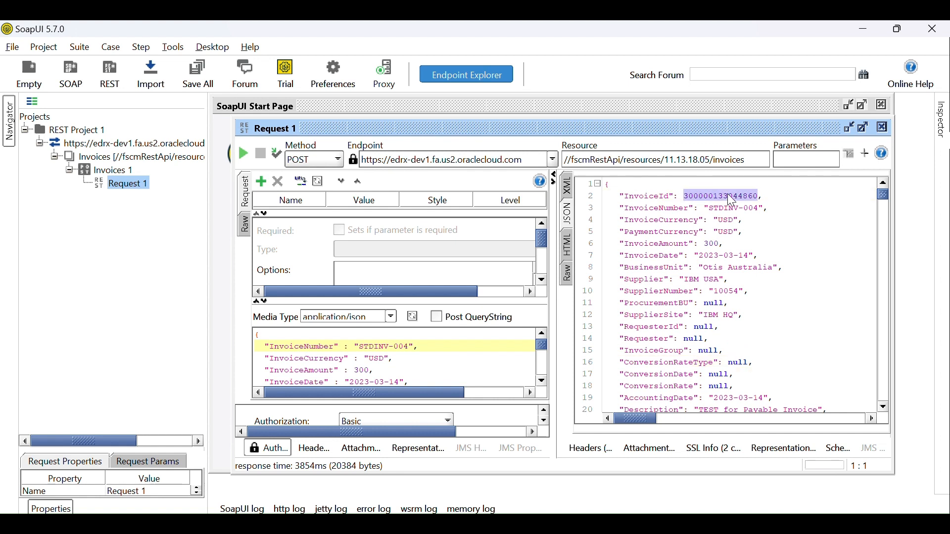
double_click(731, 206)
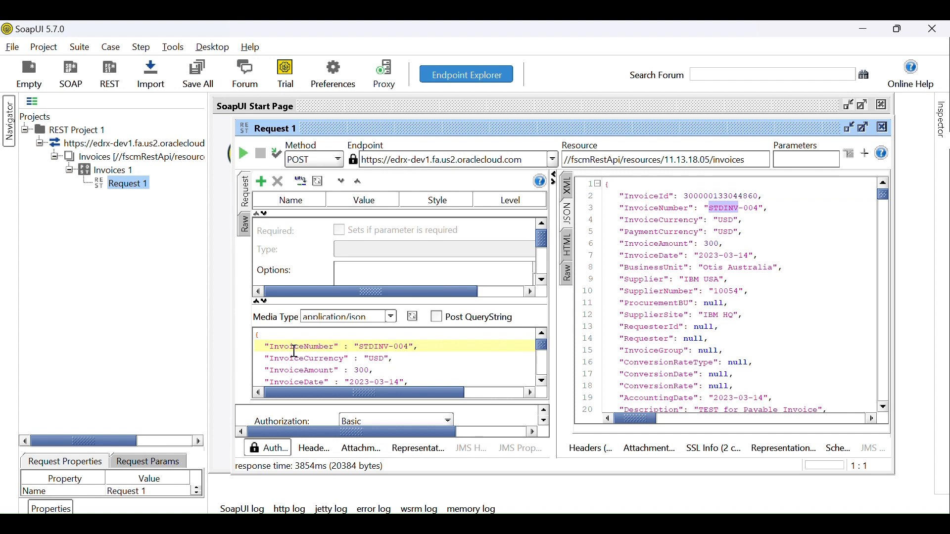
click(258, 334)
drag(257, 334, 475, 438)
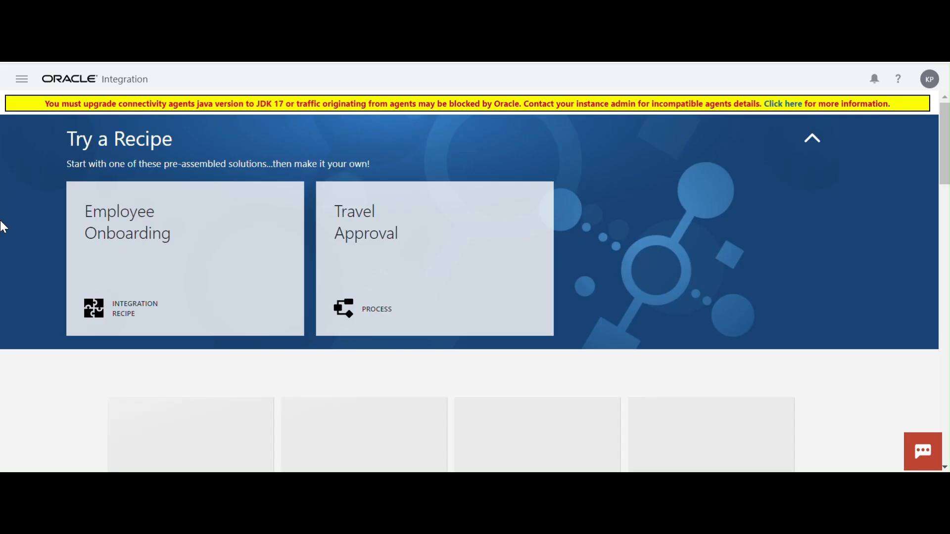
Switch to Oracle Integration and open the list of integration connections.
click(20, 79)
click(109, 201)
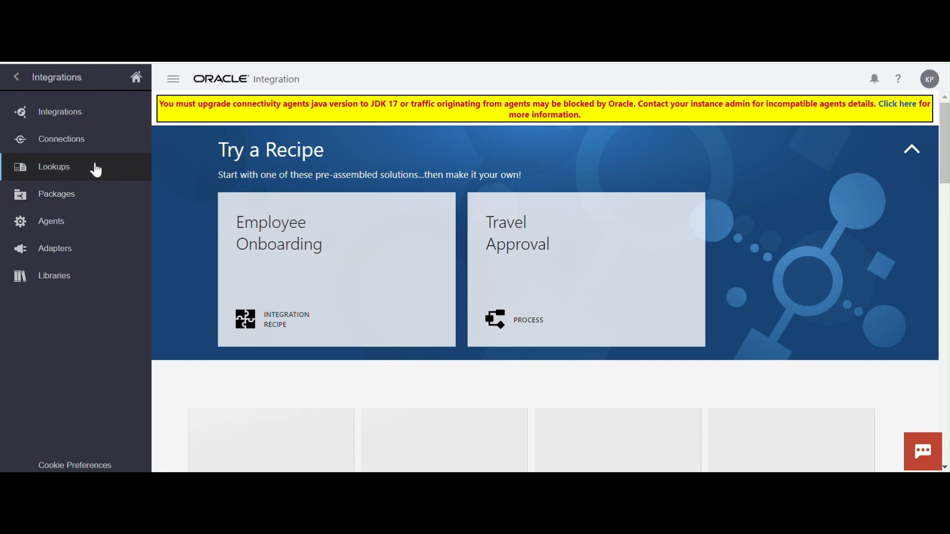
click(86, 143)
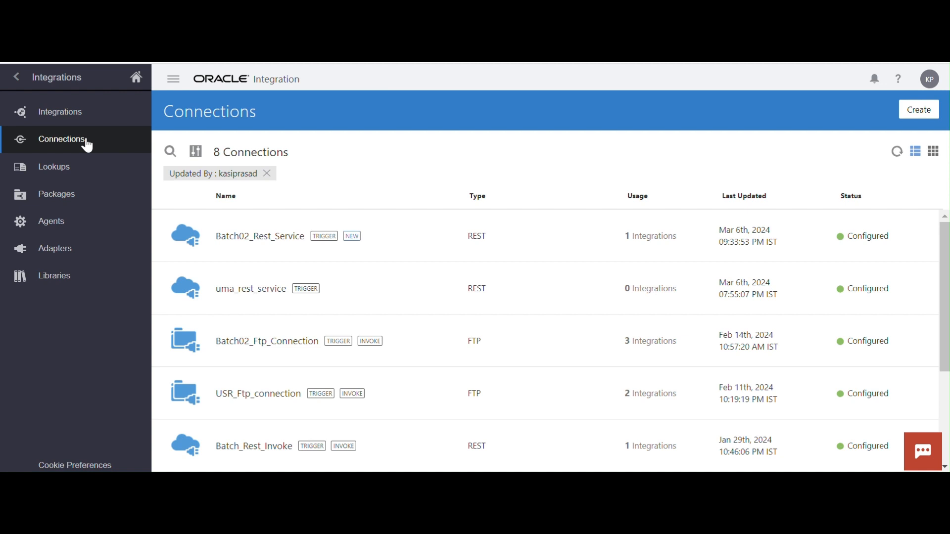
Start a new connection based on the REST adapter.
click(920, 105)
click(327, 153)
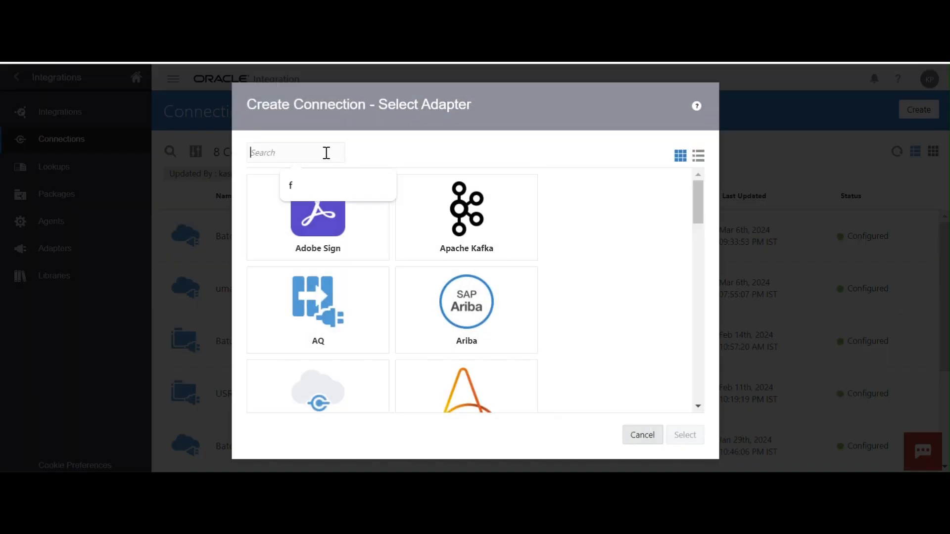
text(REST)
click(337, 232)
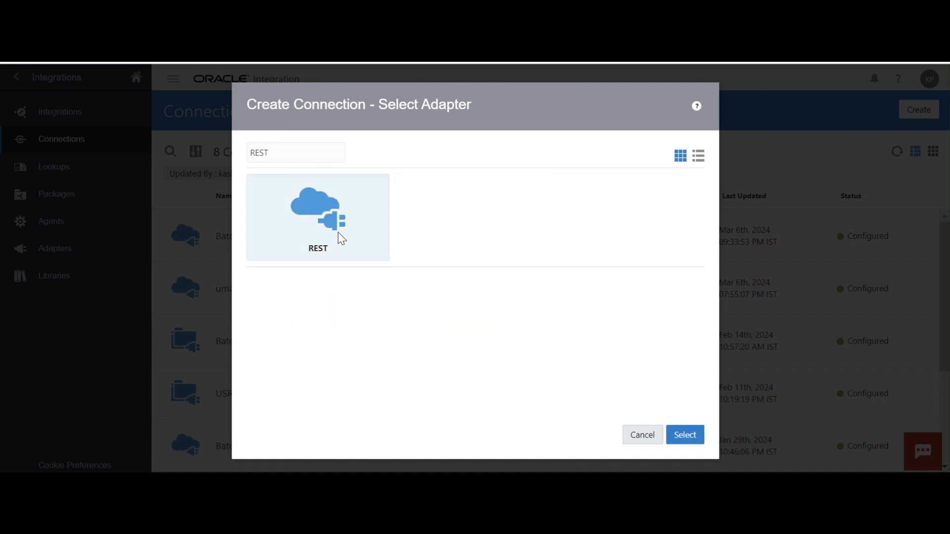
click(692, 440)
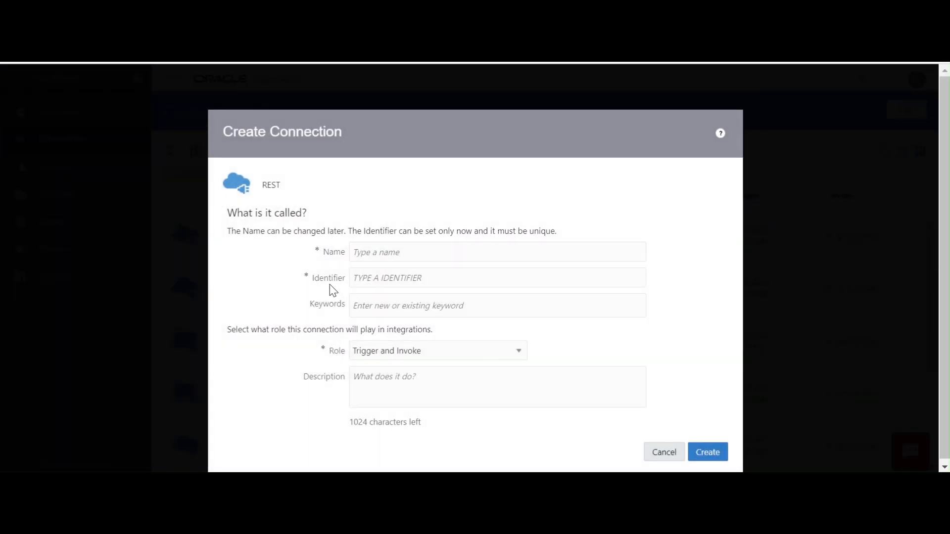
Name the new REST connection Batch02_Demo_Rest_Connection.
click(356, 250)
text(BAT)
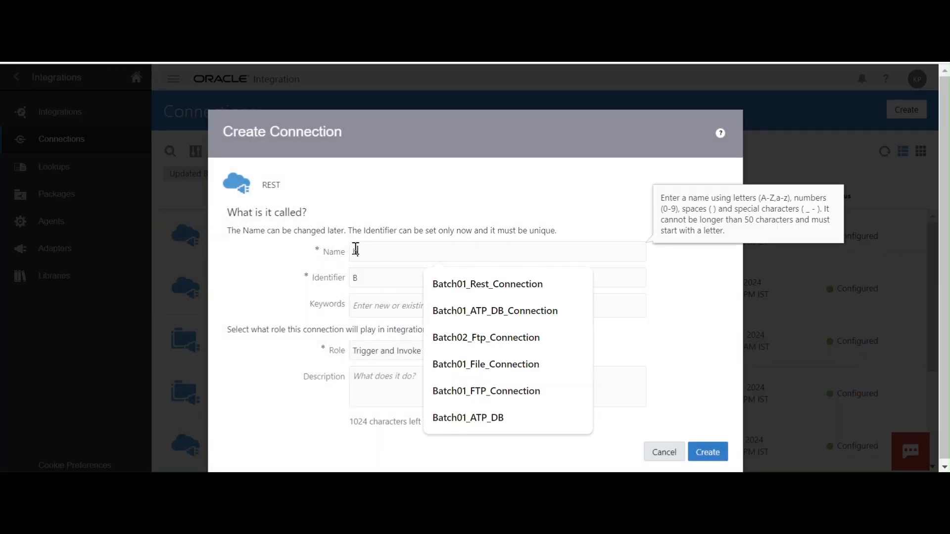
key(BackSpace)
key(BackSpace)
key(BackSpace)
text(Bta)
key(BackSpace)
key(BackSpace)
text(atch02_De)
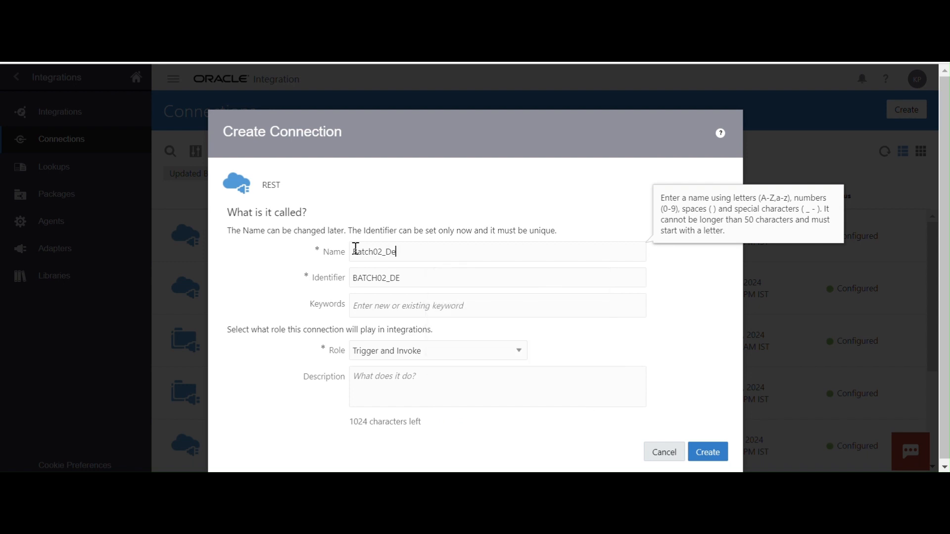
text(mo_Rest_Con)
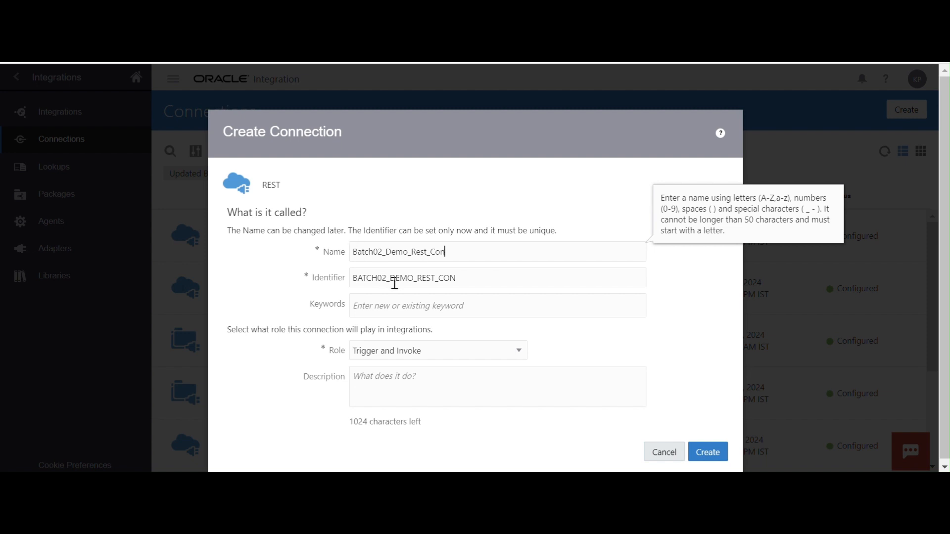
text(nection)
Set the connection's role to Trigger and create it.
click(499, 353)
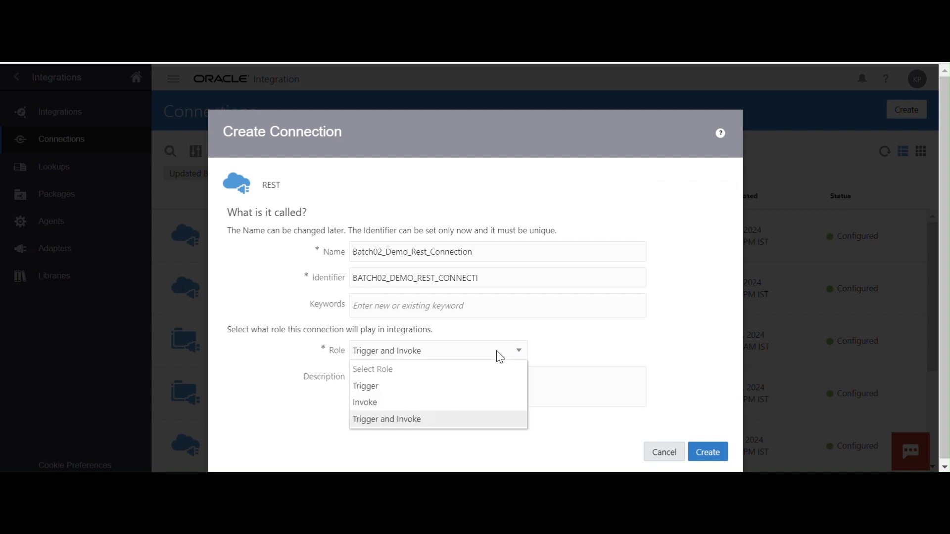
click(398, 388)
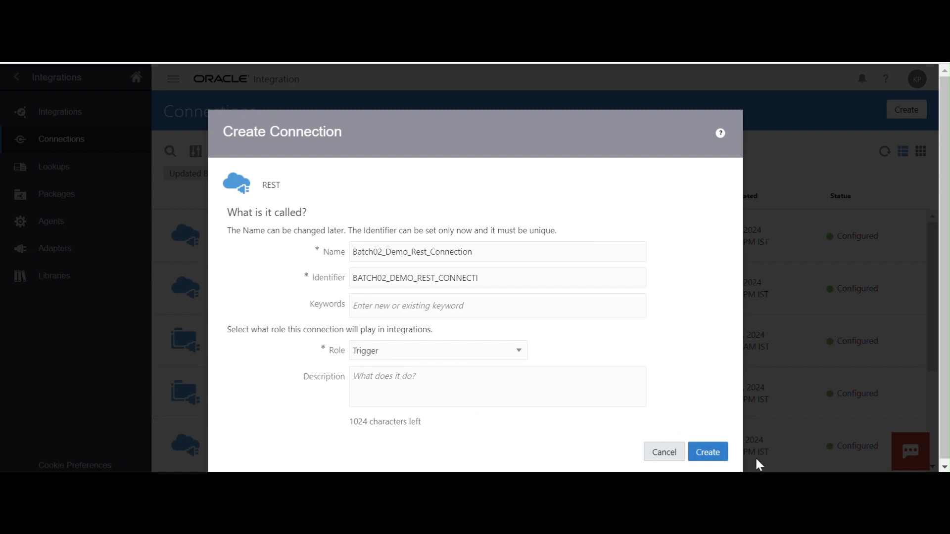
click(706, 456)
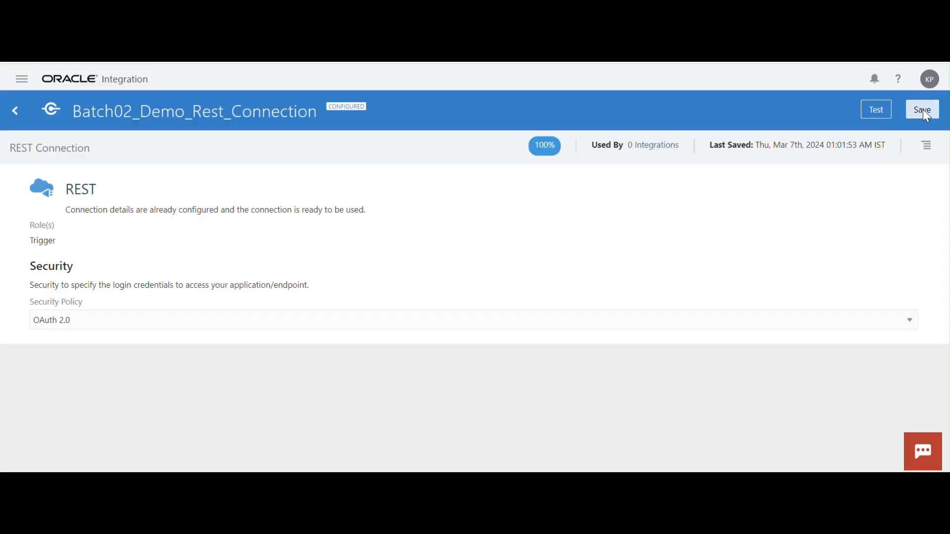
Test and save Batch02_Demo_Rest_Connection, and return to the connections list.
click(884, 111)
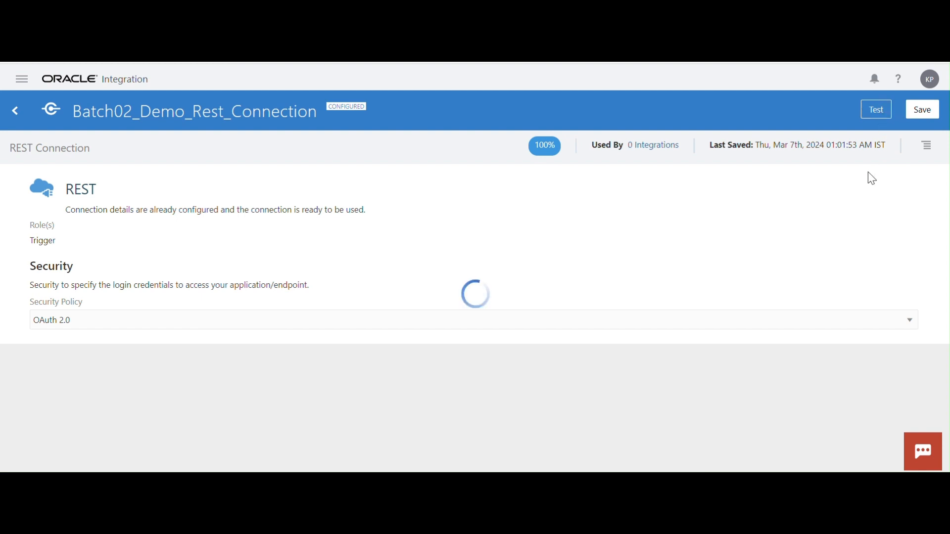
click(933, 114)
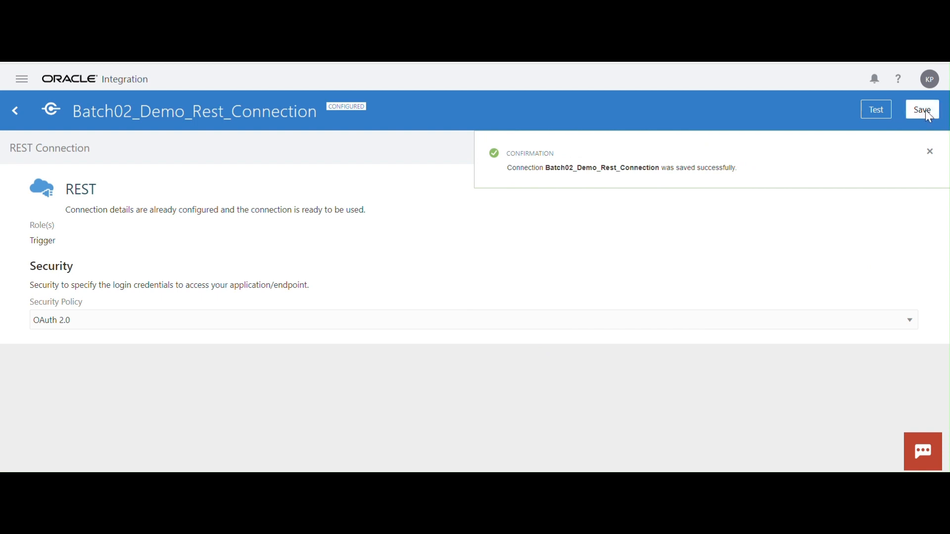
click(12, 114)
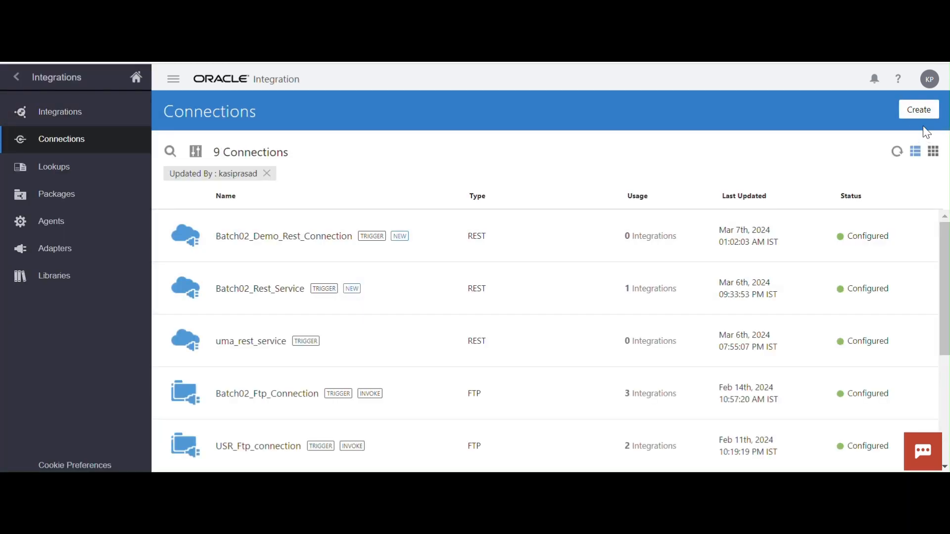
Start a second connection using the REST adapter.
click(919, 110)
click(296, 143)
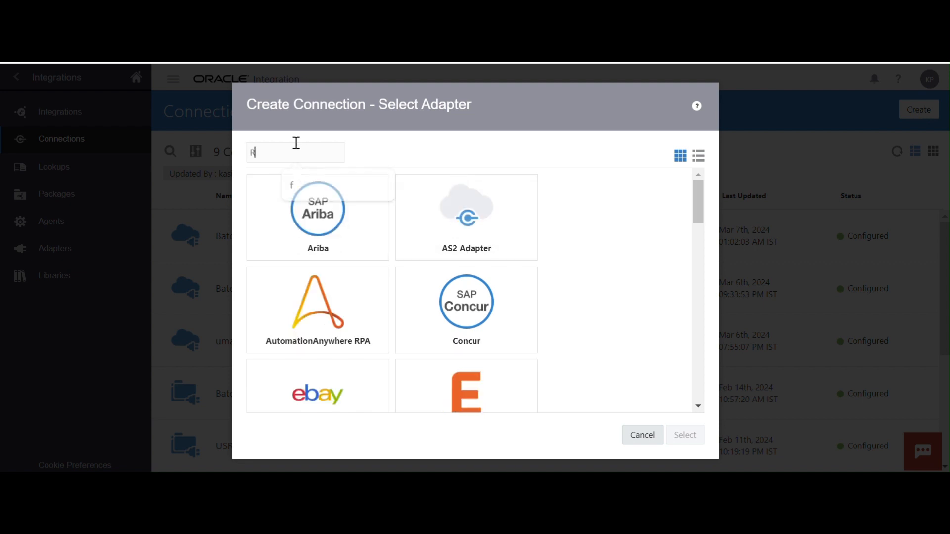
text(REST)
click(342, 236)
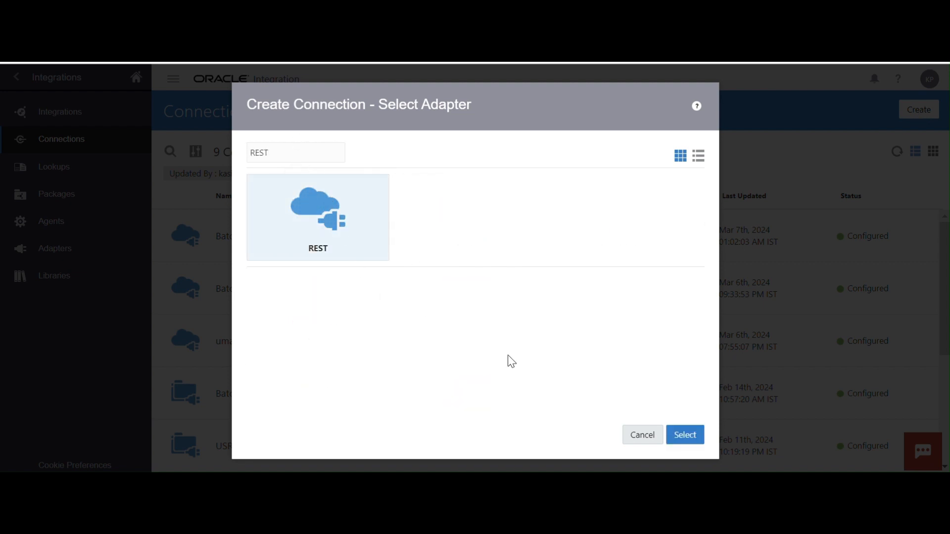
click(685, 435)
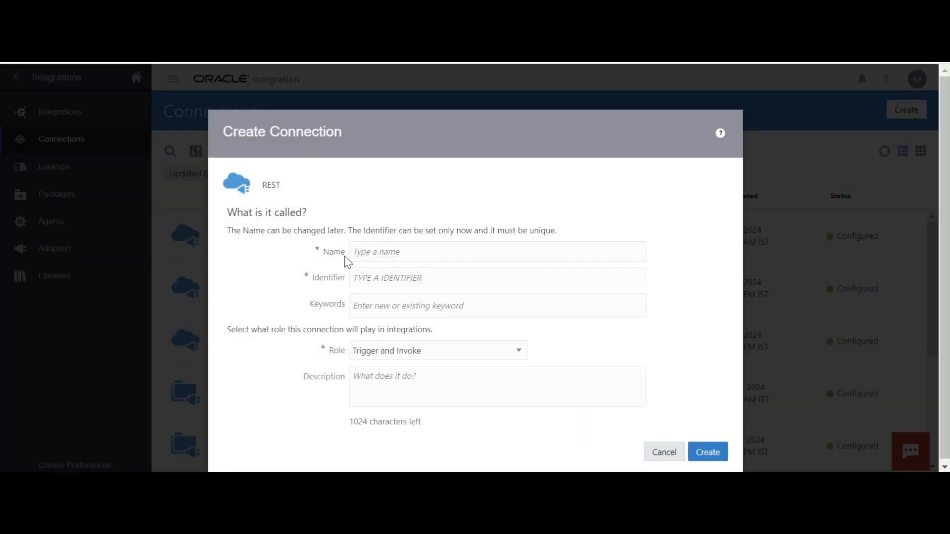
Enter Batch02_ as the beginning of the second connection's name.
click(358, 254)
text(Ba)
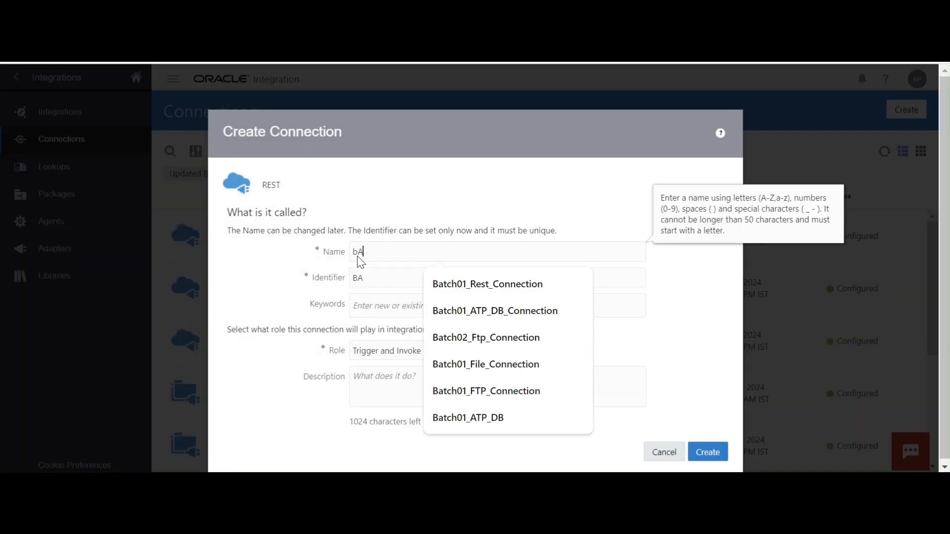
key(BackSpace)
text(atch02_)
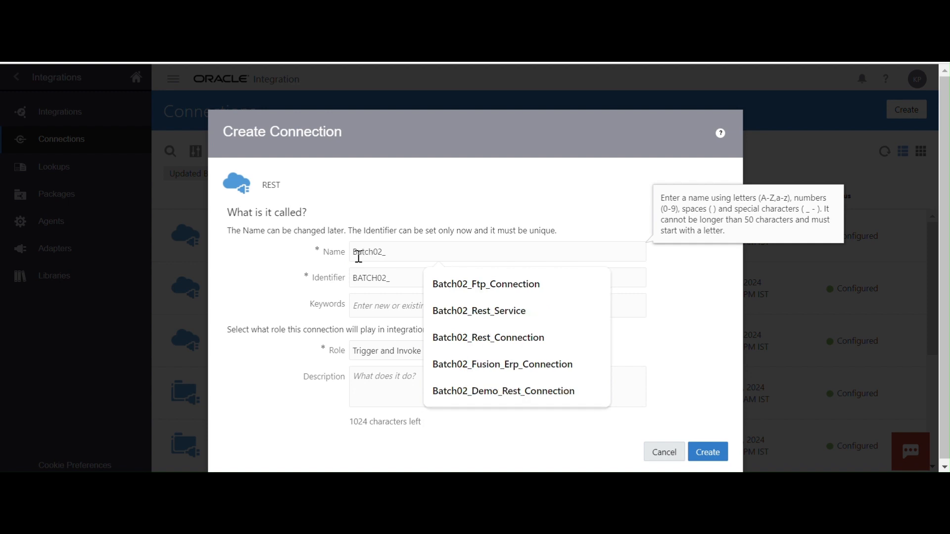
text(Fusion_)
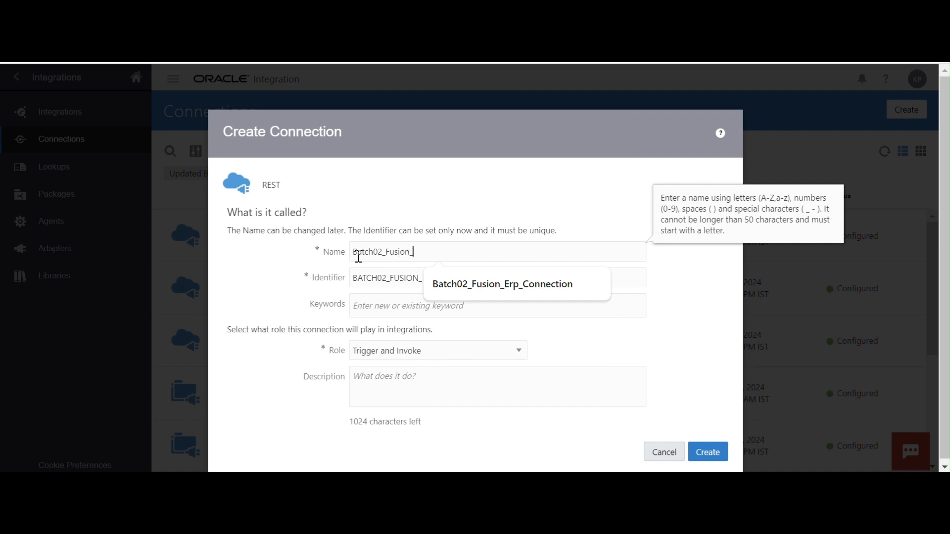
text(Conne)
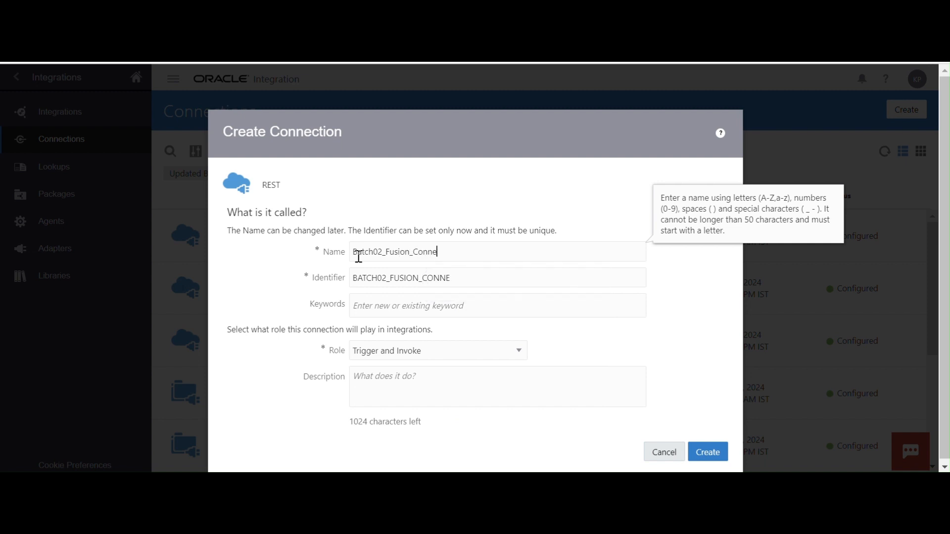
key(BackSpace)
key(BackSpace)
key(BackSpace)
key(BackSpace)
key(BackSpace)
key(BackSpace)
key(BackSpace)
key(BackSpace)
key(BackSpace)
key(BackSpace)
key(BackSpace)
key(BackSpace)
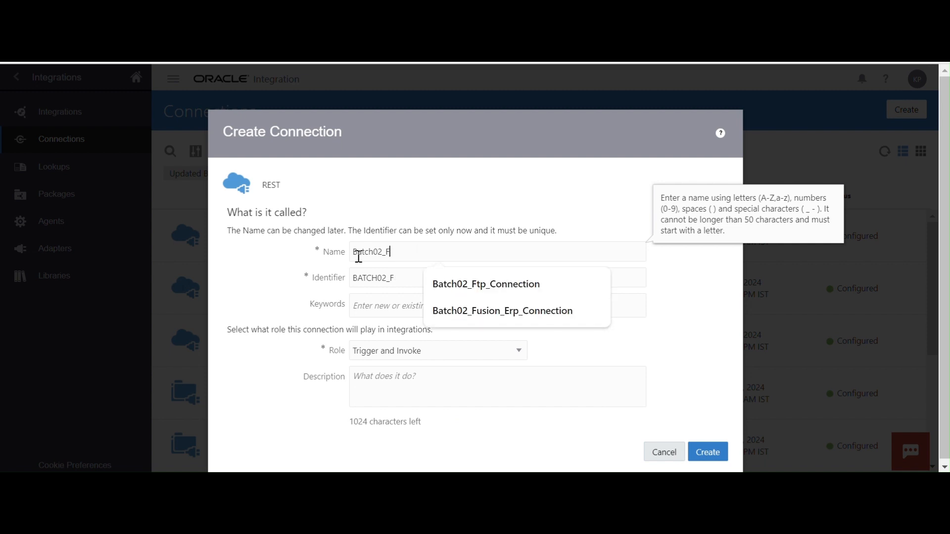
text(d)
key(BackSpace)
Complete the connection name as Batch02_Demo_ERP_Connection and create the connection with the Trigger and Invoke role.
text(Dee)
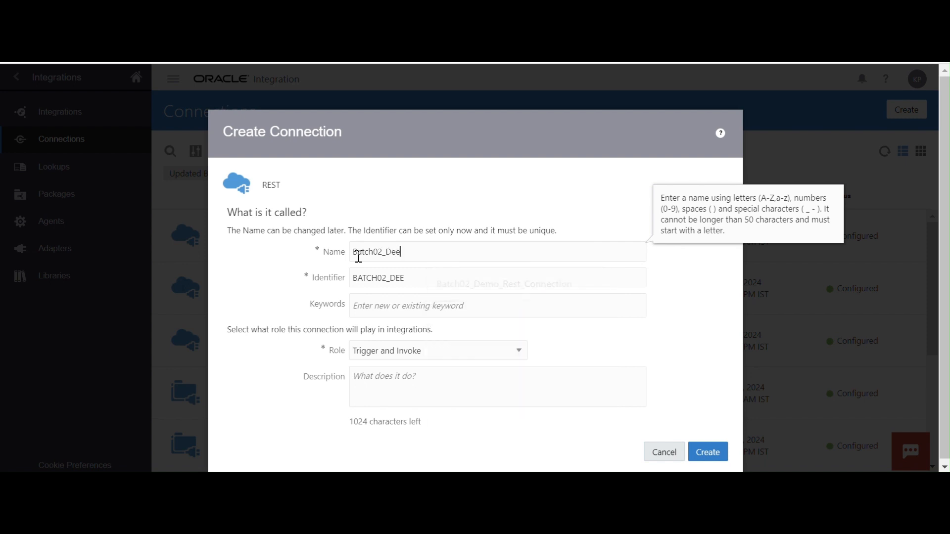
text(mo)
key(BackSpace)
key(BackSpace)
key(BackSpace)
text(mo)
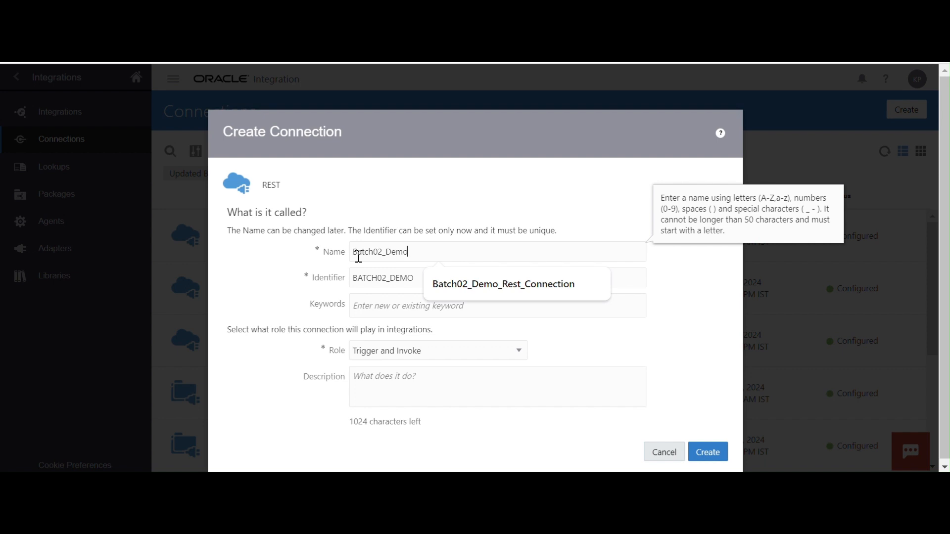
text(_ERP_Connect)
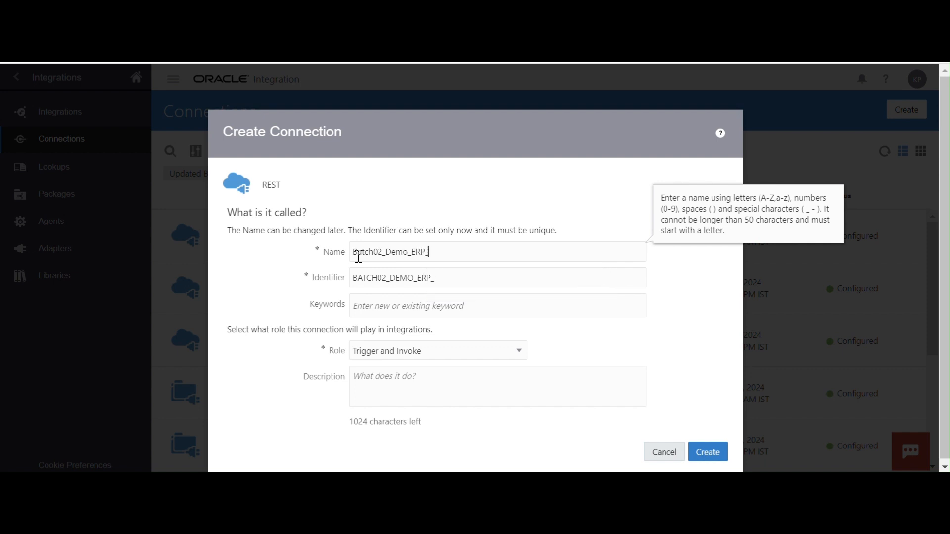
text(ion)
click(708, 452)
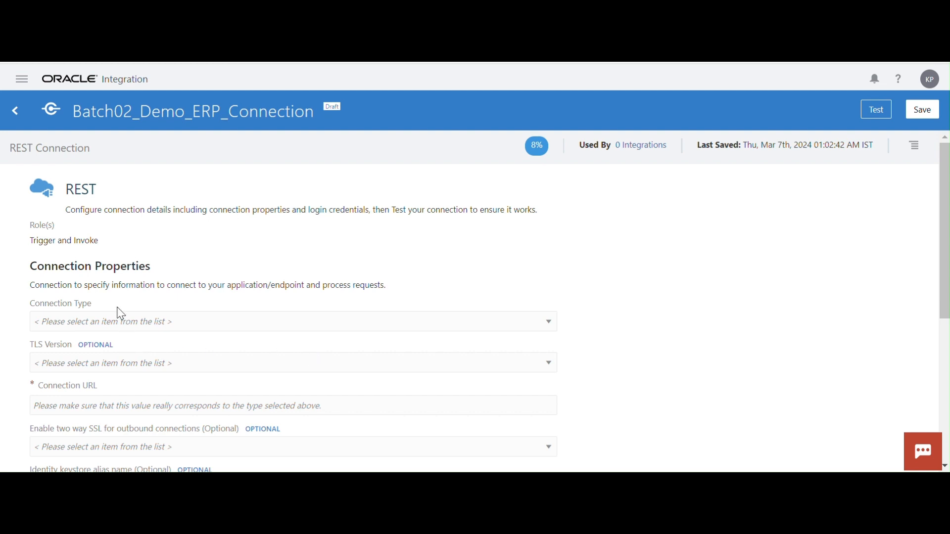
Set the connection type of Batch02_Demo_ERP_Connection to REST API Base URL.
scroll(694, 307, down, 2)
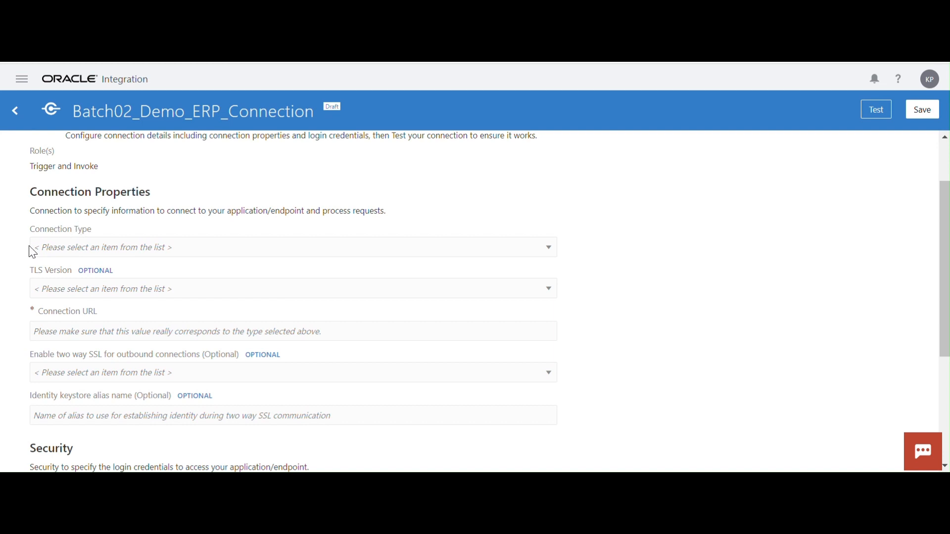
click(215, 246)
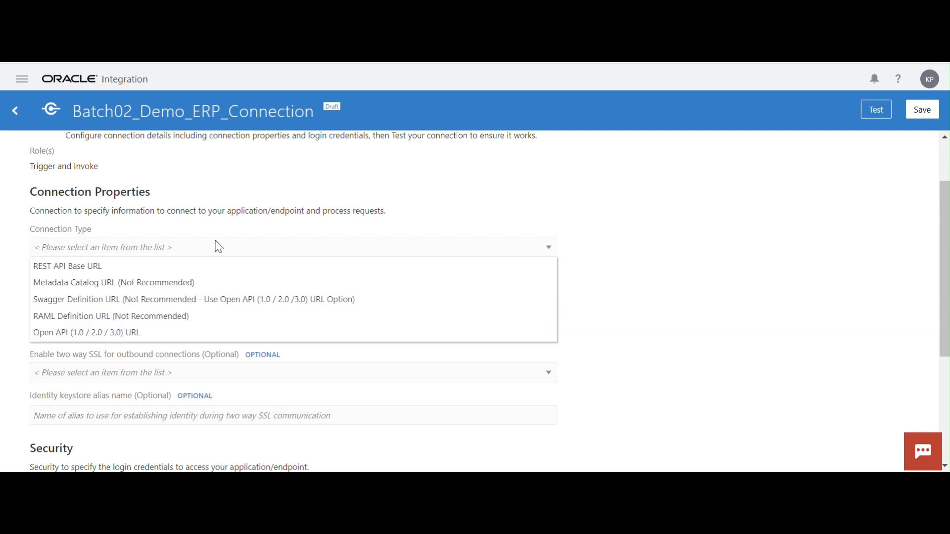
click(84, 274)
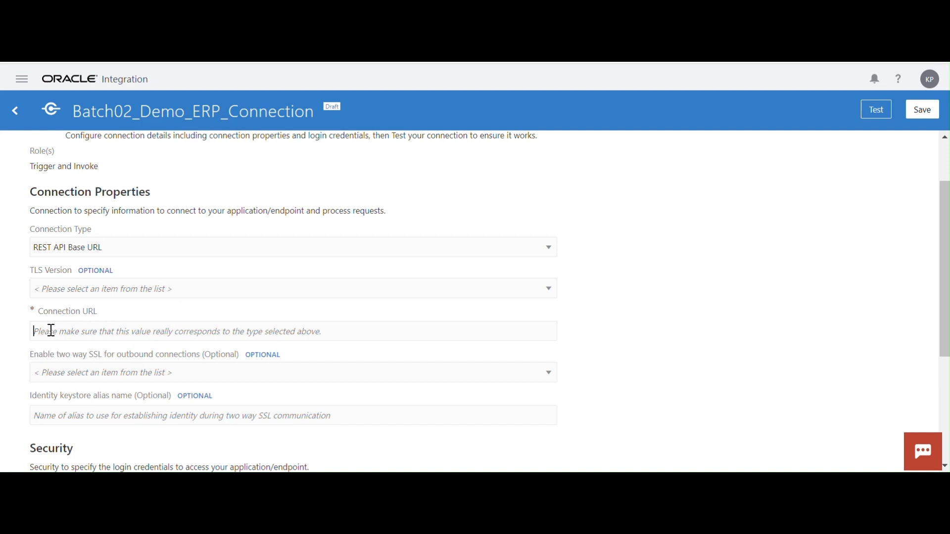
scroll(265, 354, down, 3)
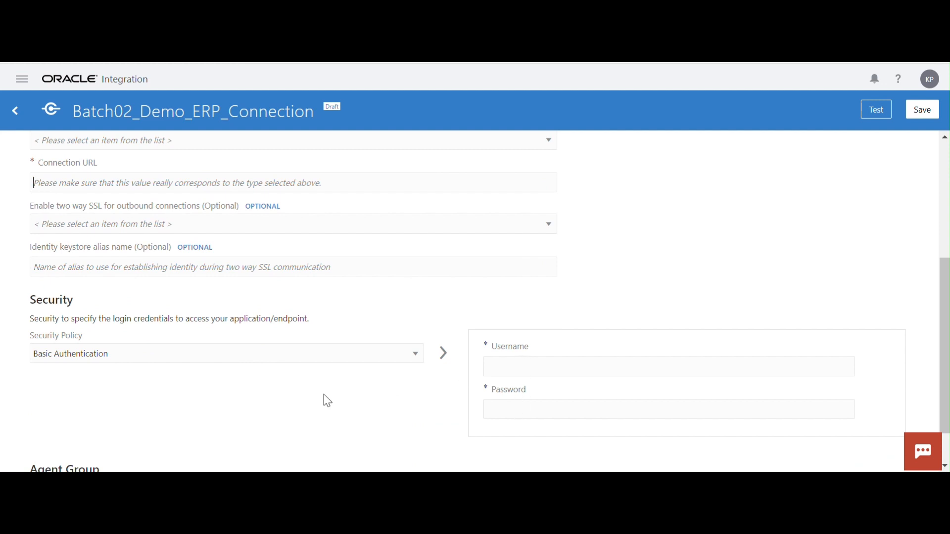
scroll(327, 400, up, 2)
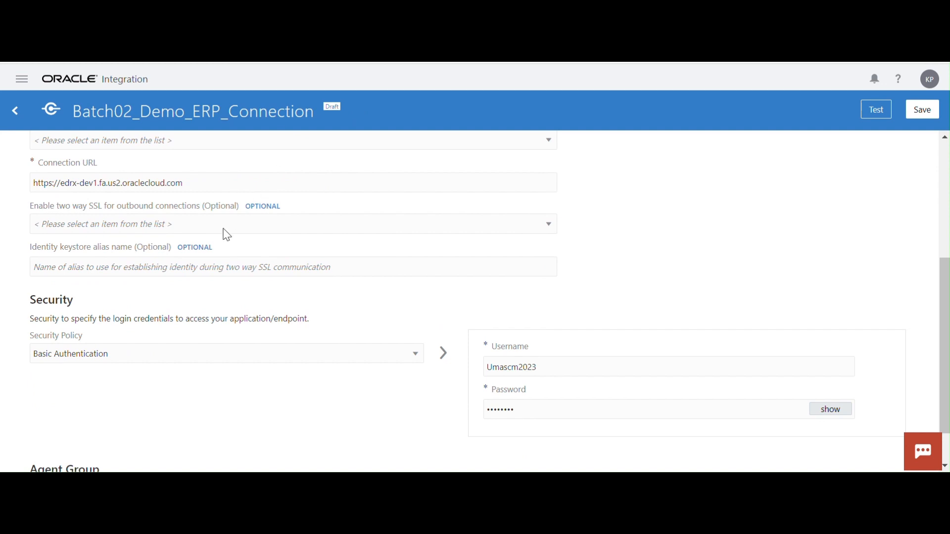
drag(191, 183, 10, 226)
scroll(530, 375, down, 1)
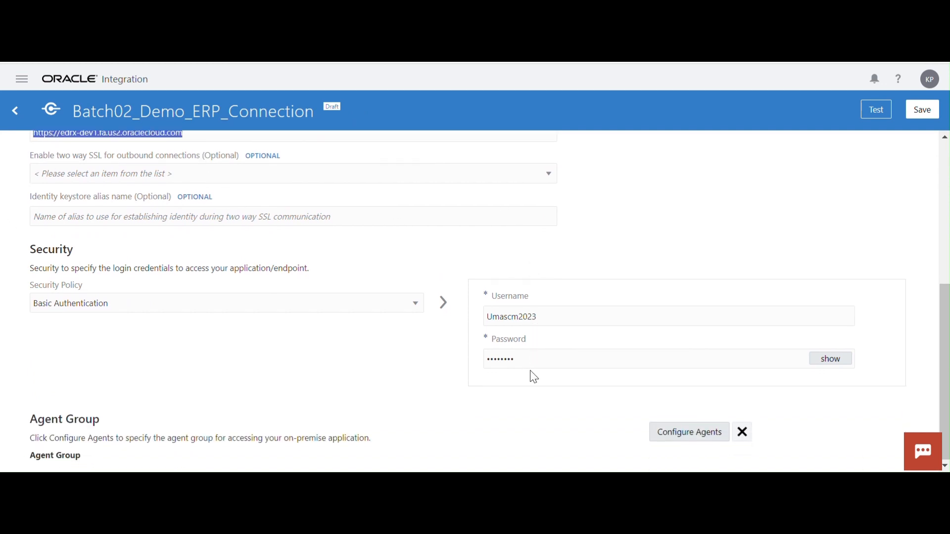
scroll(601, 388, up, 2)
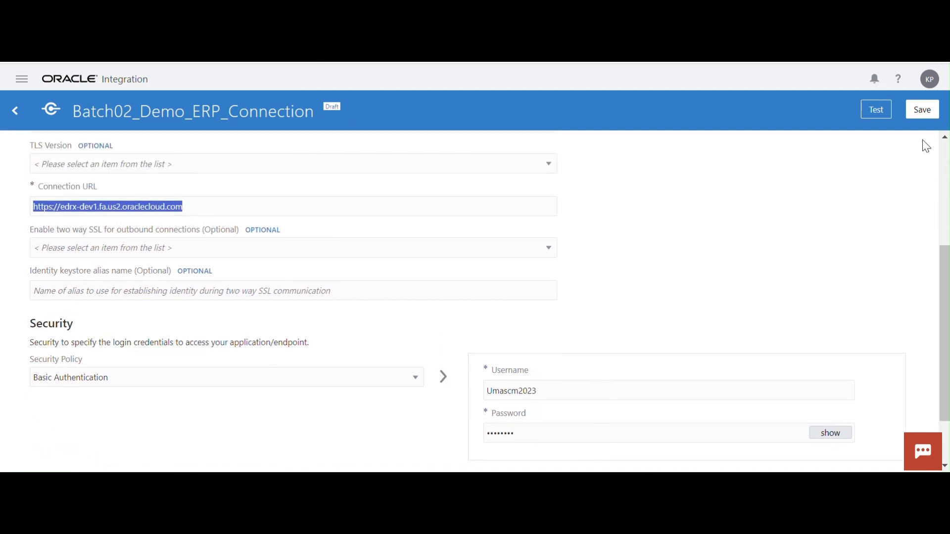
Test and save Batch02_Demo_ERP_Connection, and return to the list of connections.
click(879, 119)
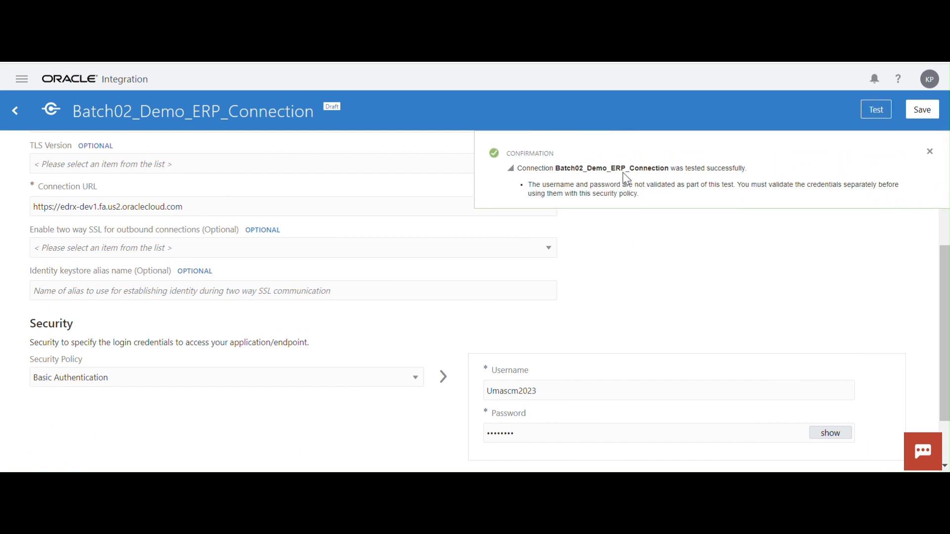
drag(636, 169, 767, 174)
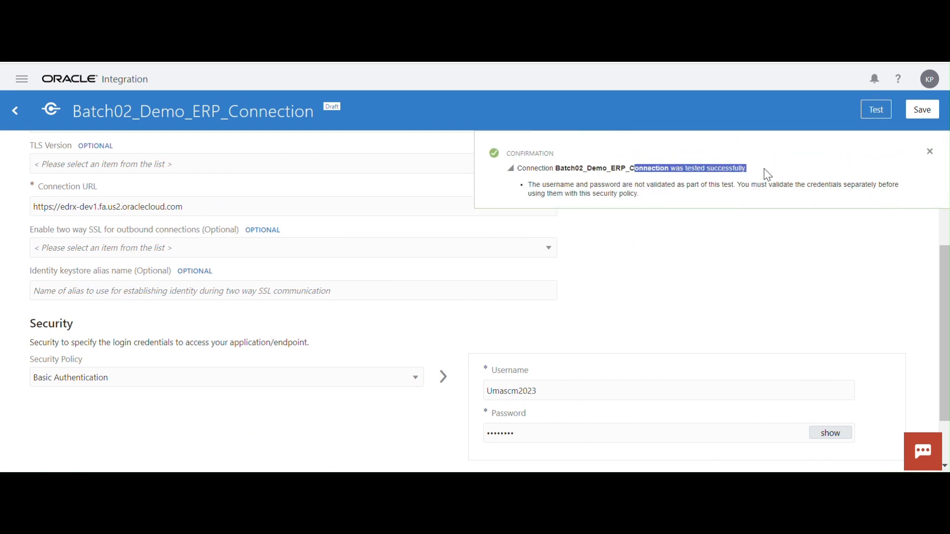
click(924, 108)
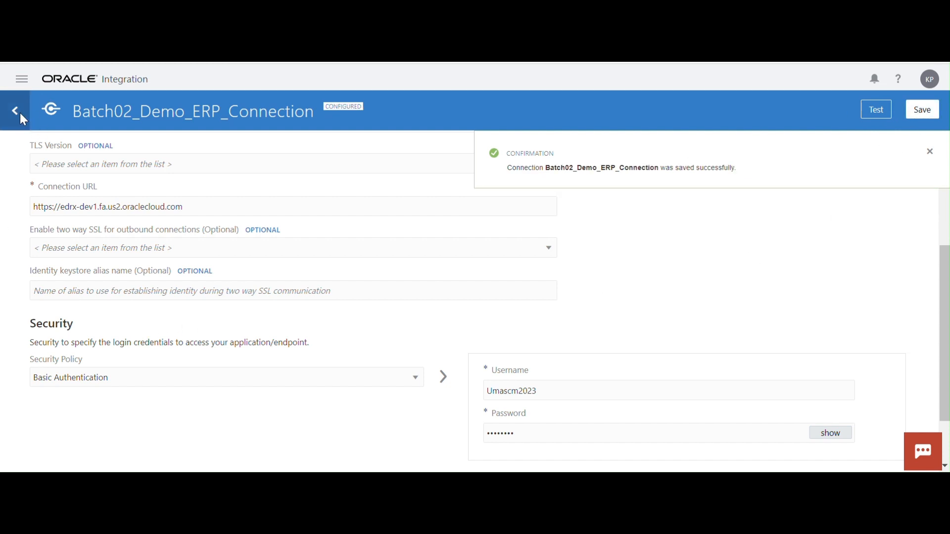
click(15, 111)
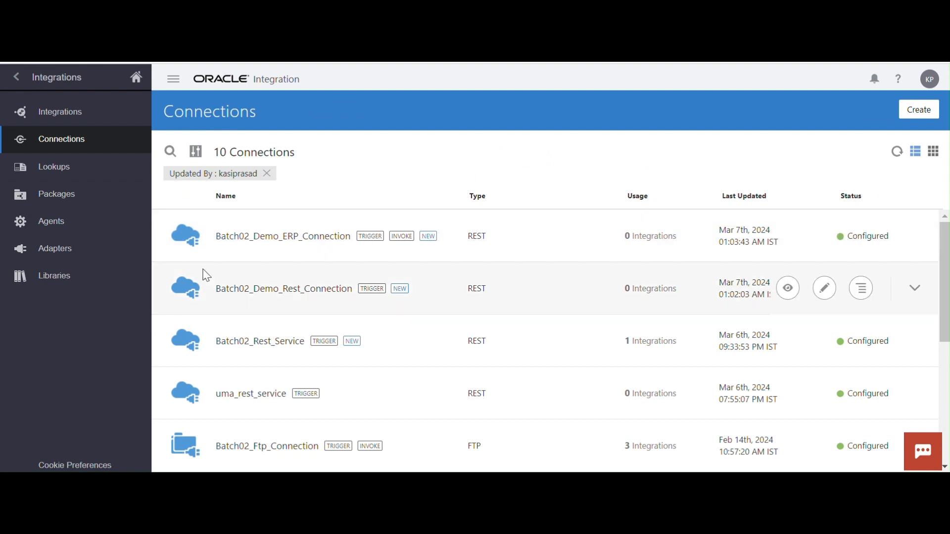
Start a new integration in the App Driven Orchestration style.
click(63, 119)
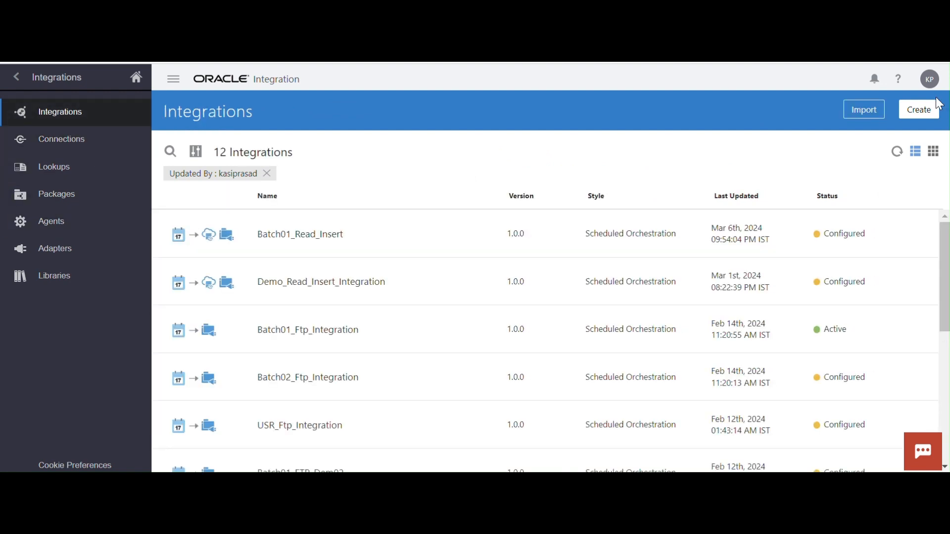
click(919, 108)
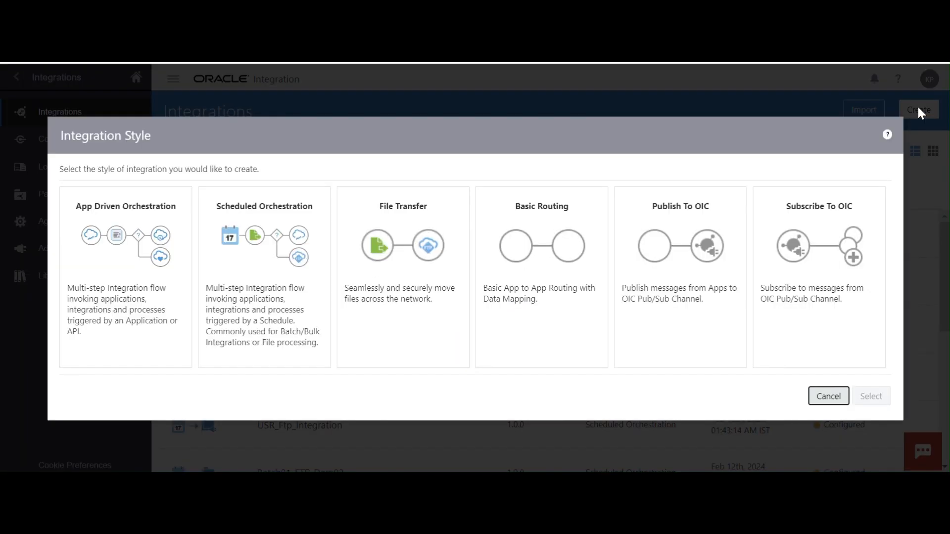
click(121, 255)
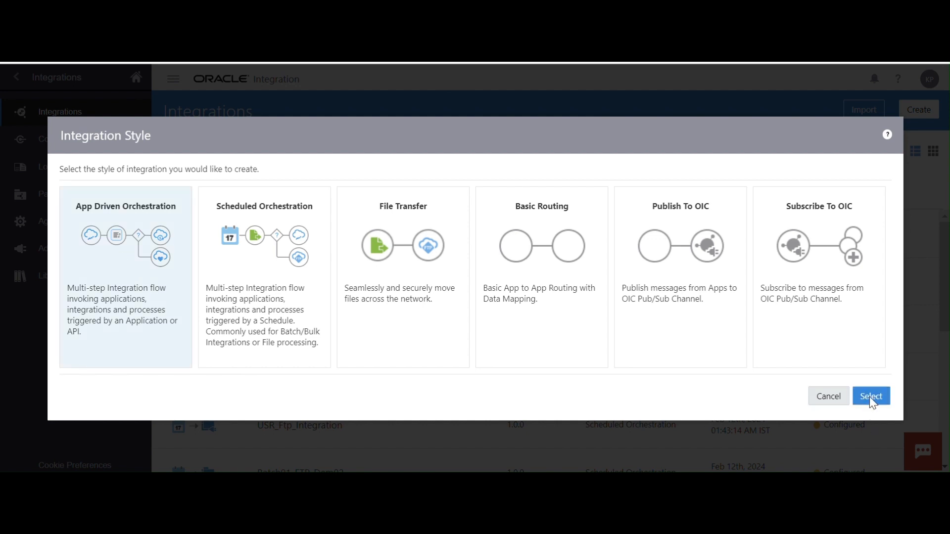
click(868, 396)
Name the integration Batch02_Demo_Invoice_Creation, keep version 01.00.0000 and create it.
click(398, 237)
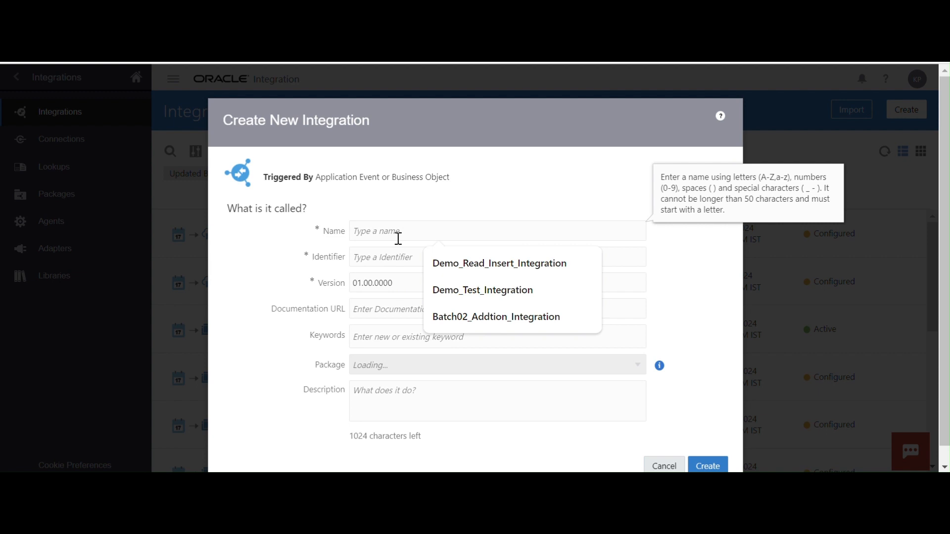
text(Bat)
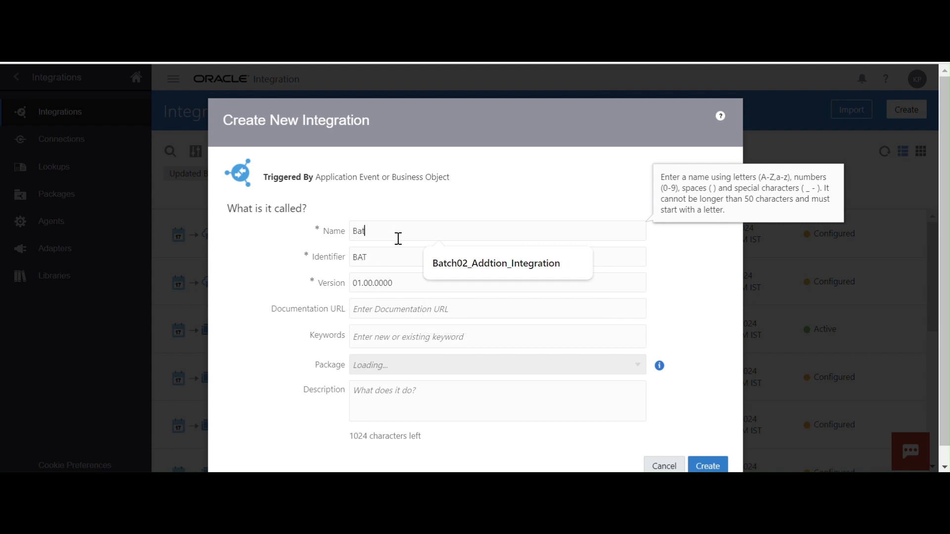
text(ch02_)
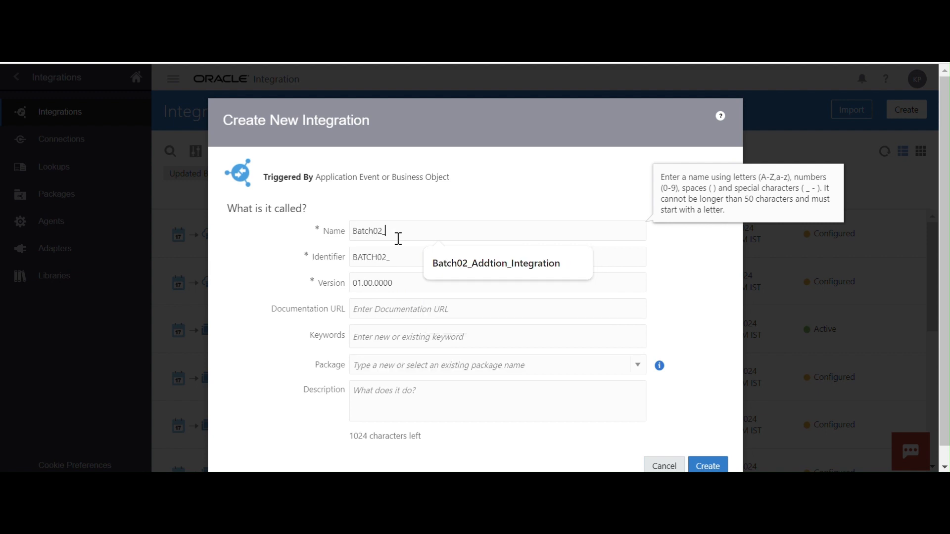
text(Demo)
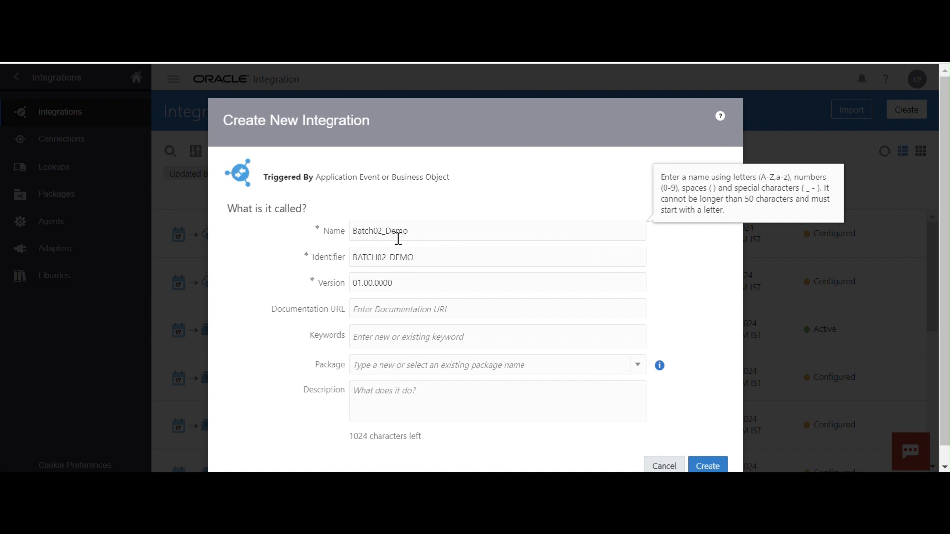
text(_Invoice_Creation)
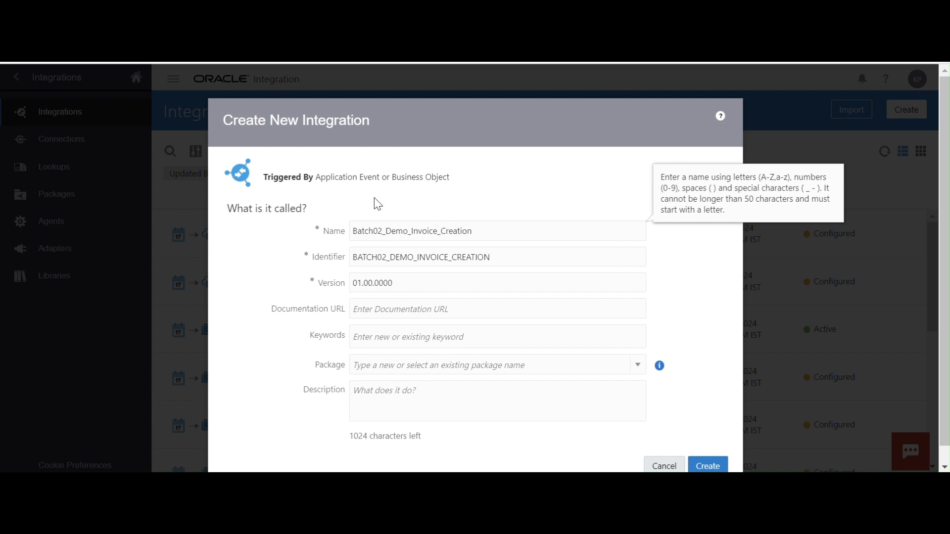
scroll(424, 274, down, 1)
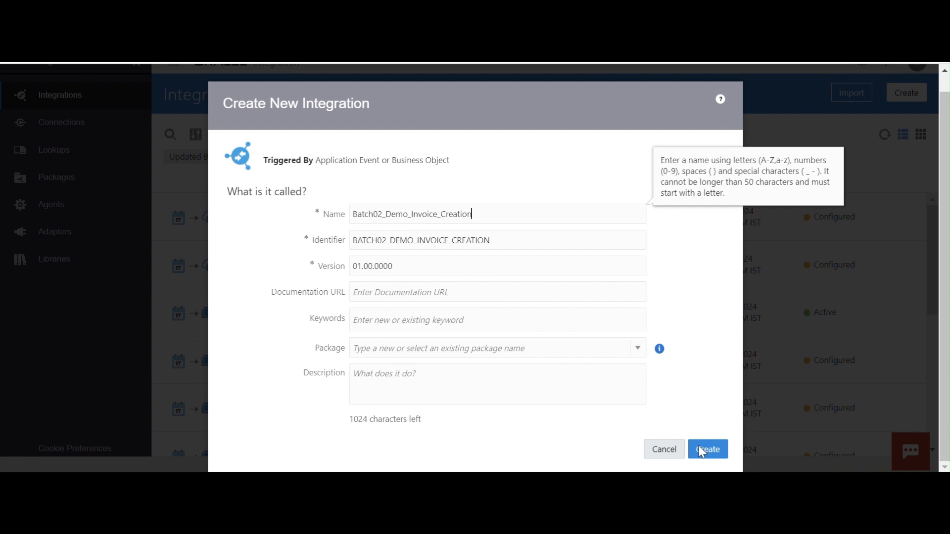
drag(353, 266, 439, 267)
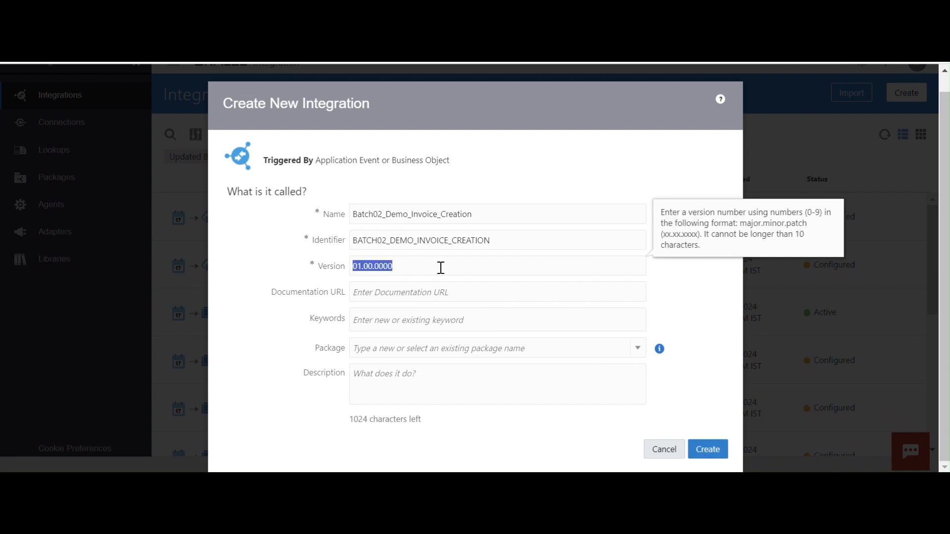
click(707, 449)
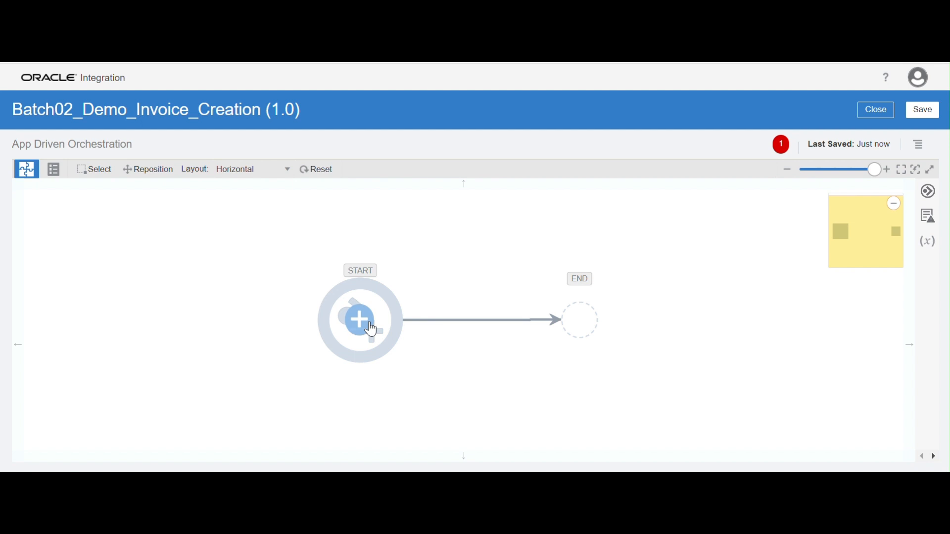
Add Batch02_Demo_Rest_Connection as the trigger at the start of the integration flow.
click(371, 329)
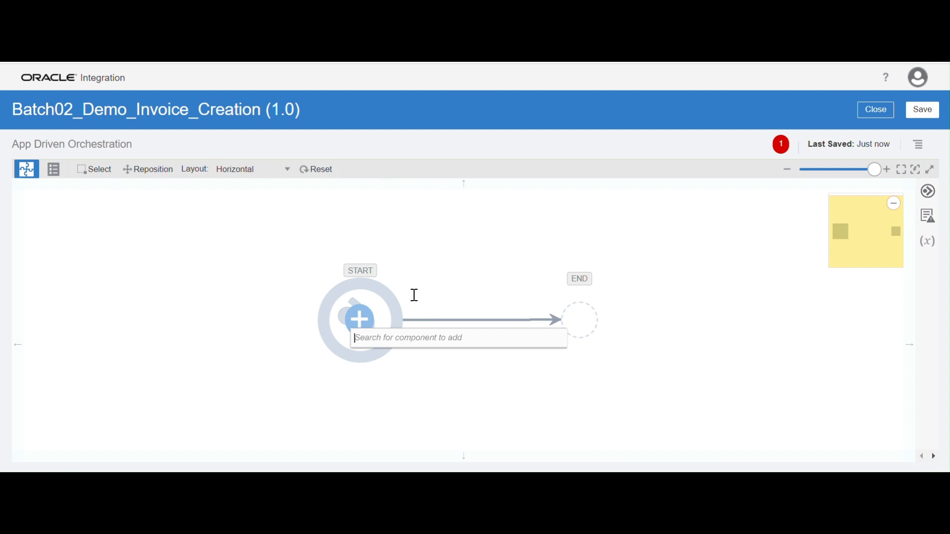
text(b)
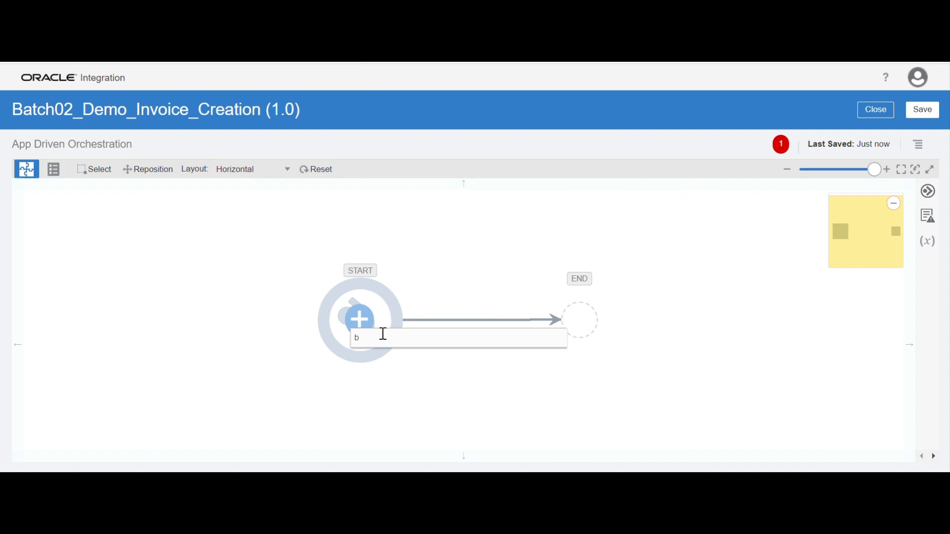
text(at)
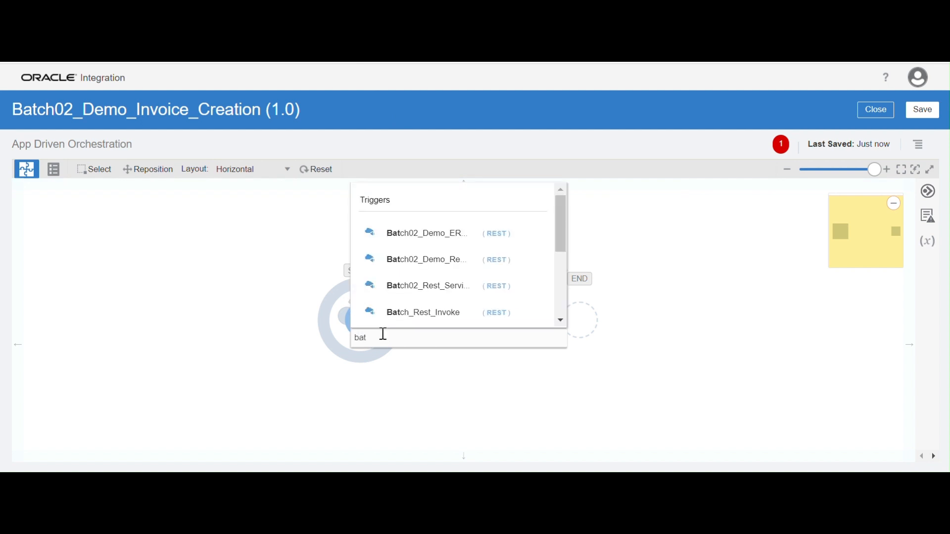
click(433, 267)
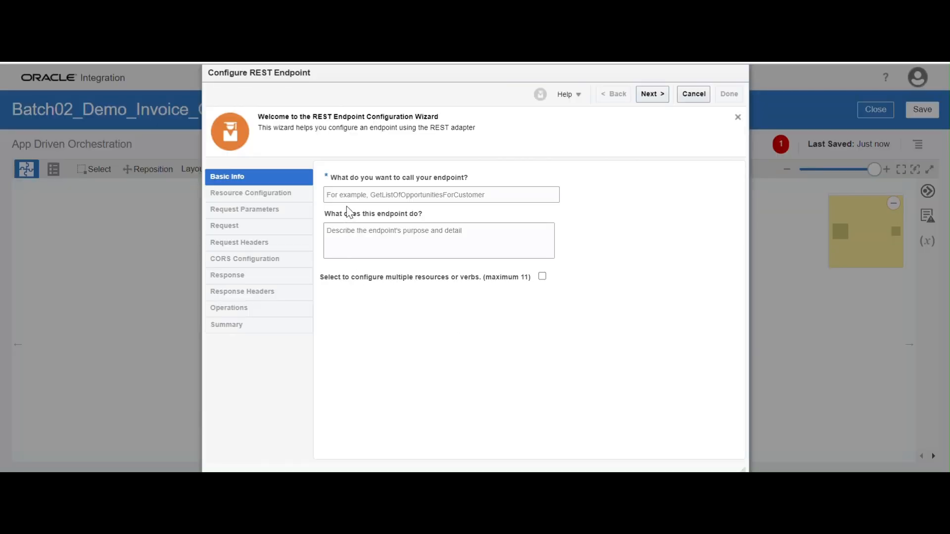
Name the REST trigger endpoint CreateInvoice and continue to its resource configuration.
click(347, 195)
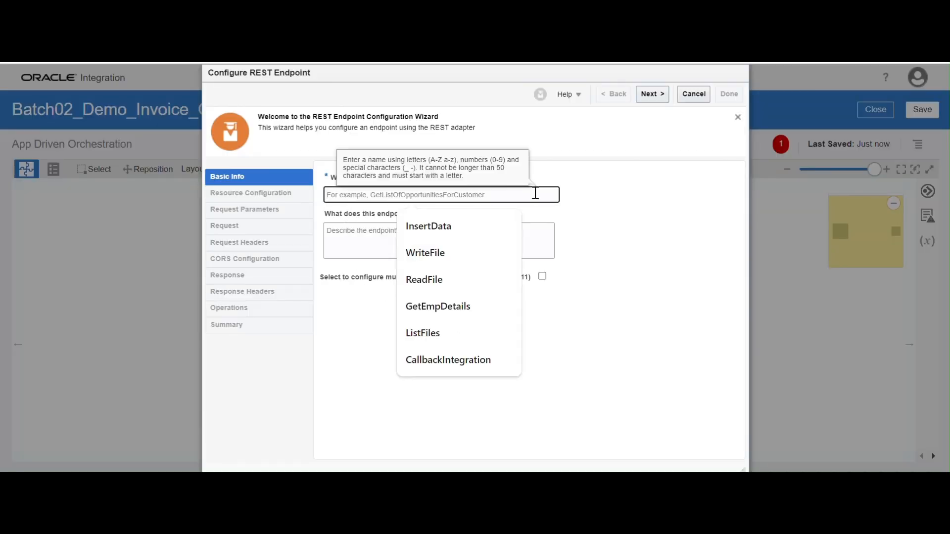
click(615, 197)
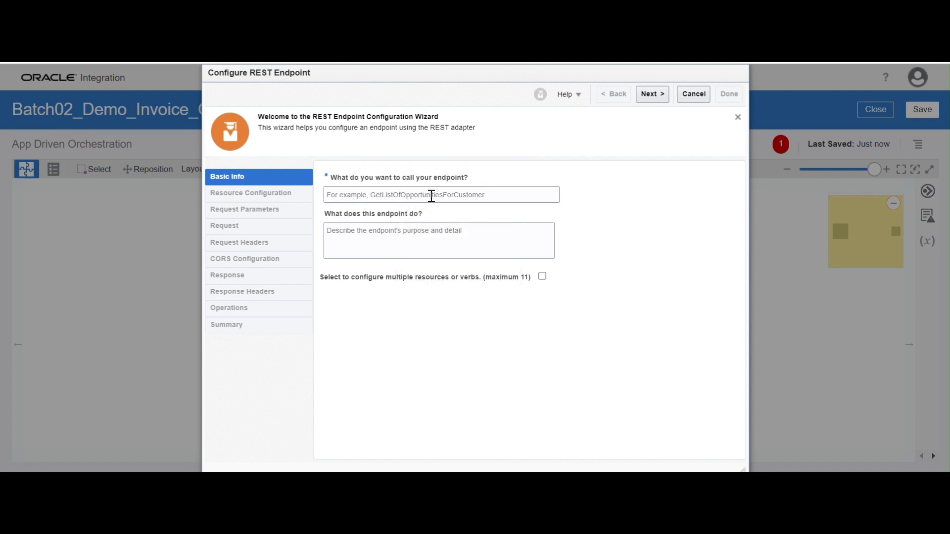
click(403, 196)
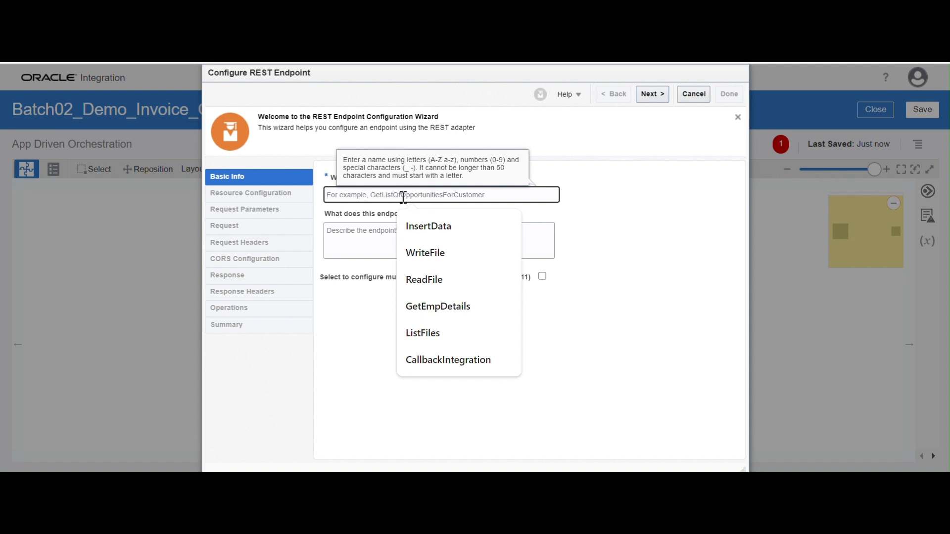
text(Create)
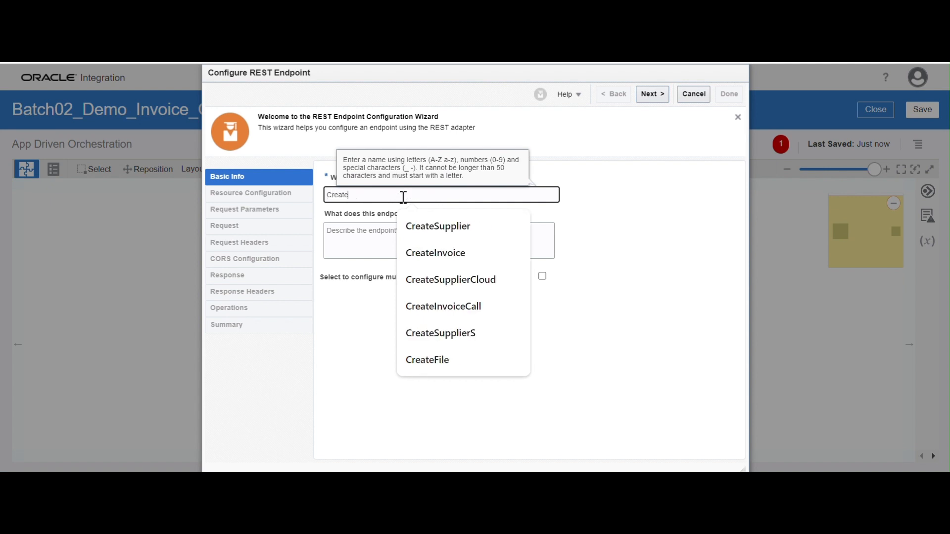
text(Invoice)
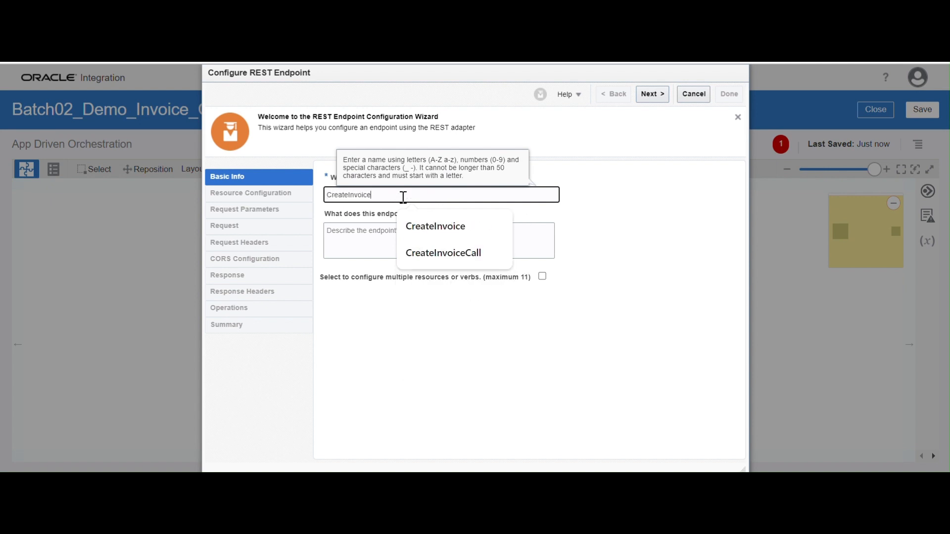
click(435, 225)
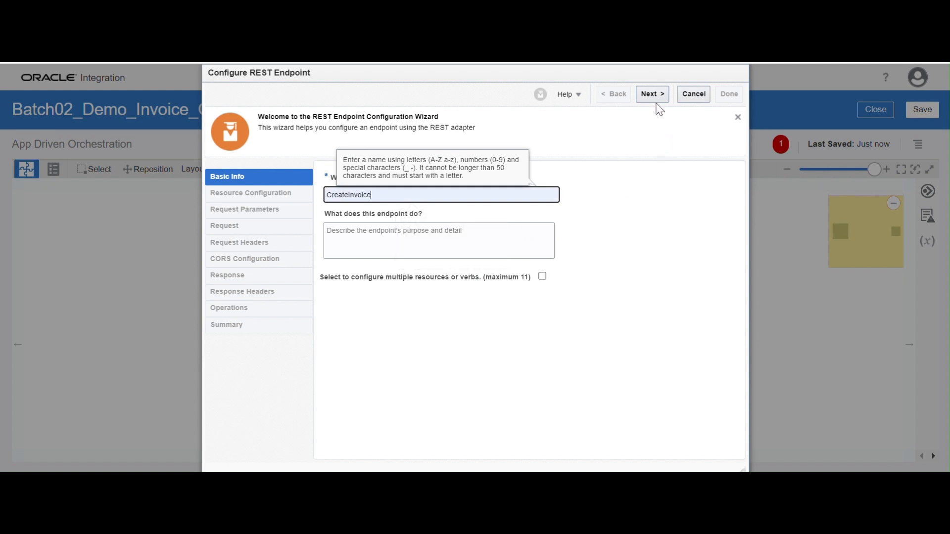
click(655, 99)
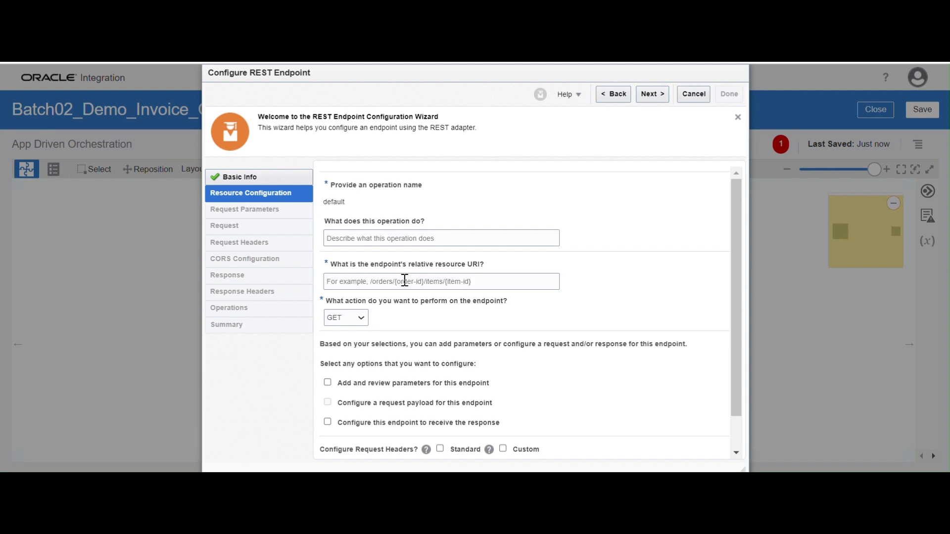
Set the endpoint's relative resource URI to /CreateInvocie and its action to POST.
click(367, 281)
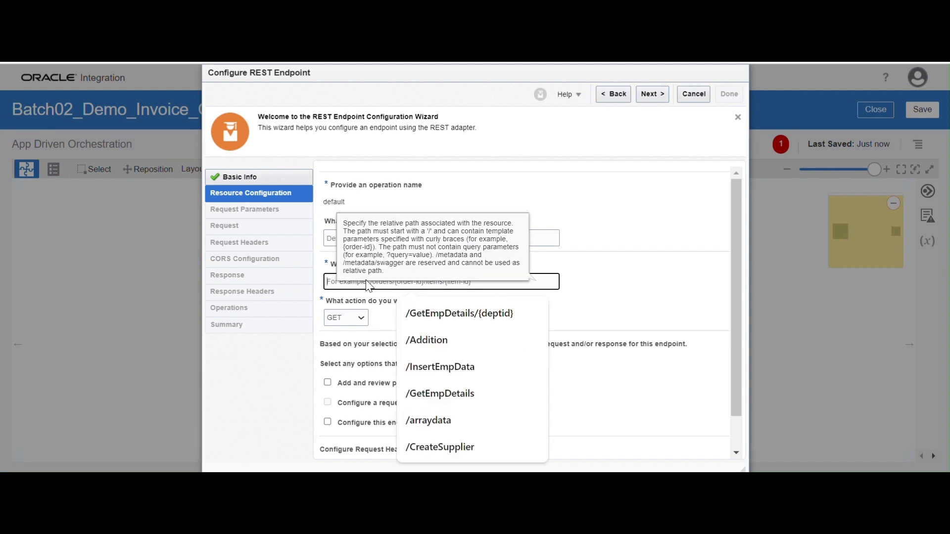
text(/createInvocie)
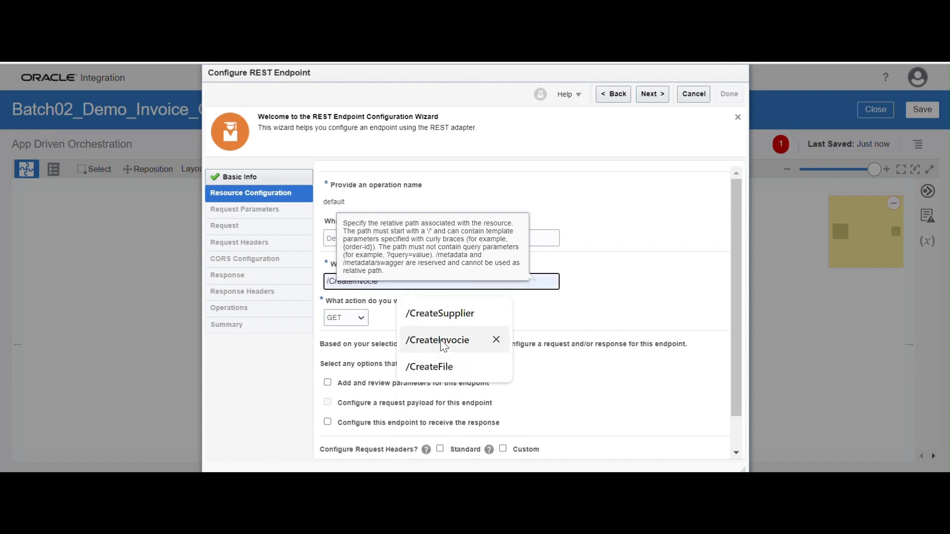
click(492, 340)
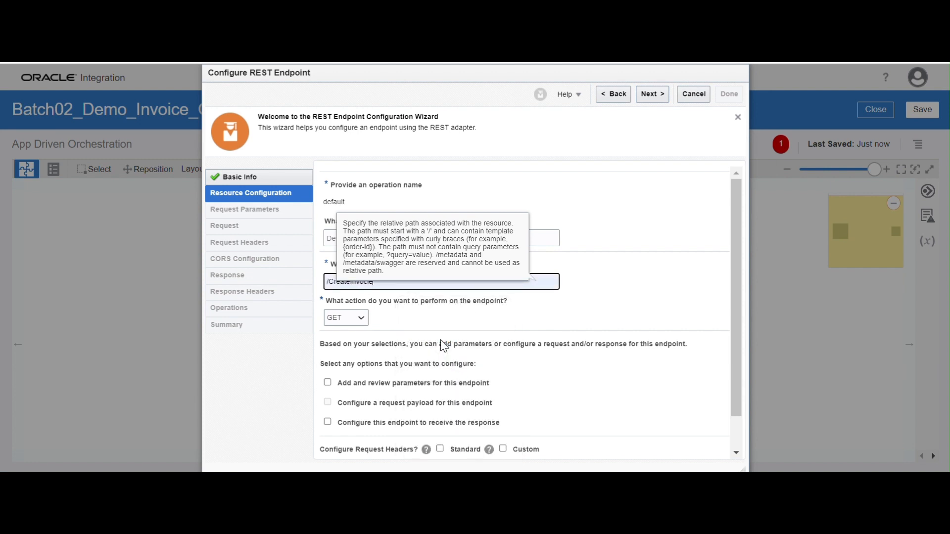
click(631, 297)
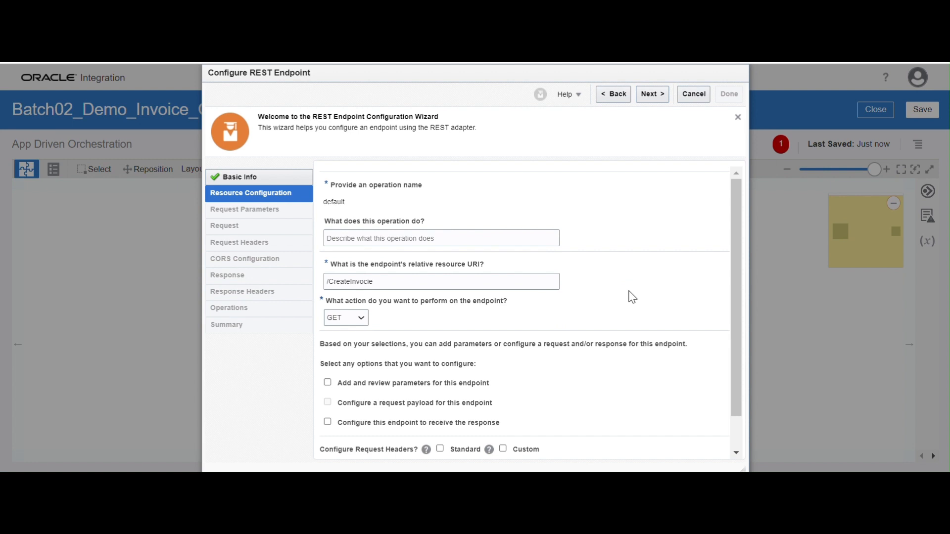
click(363, 319)
click(348, 345)
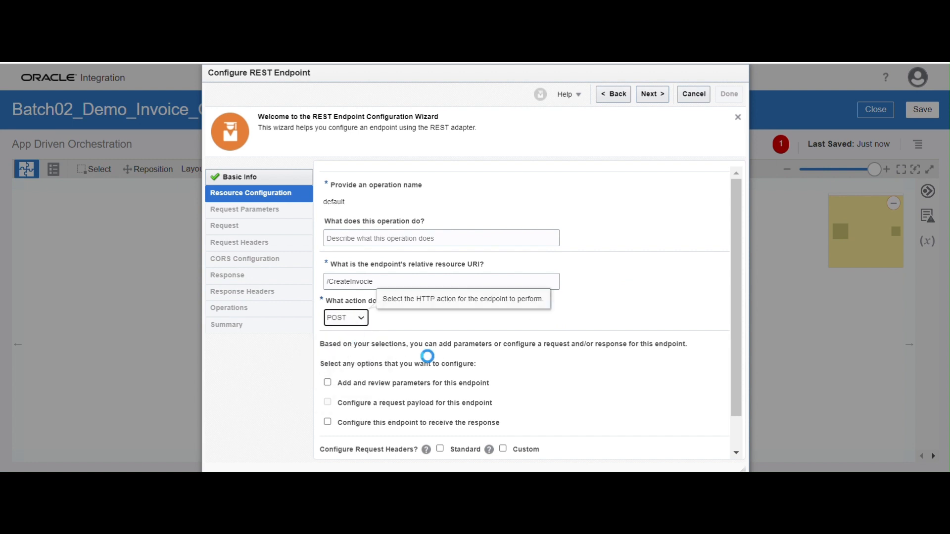
Enable the request payload and receive-response options for the endpoint and continue to the request payload settings.
click(327, 402)
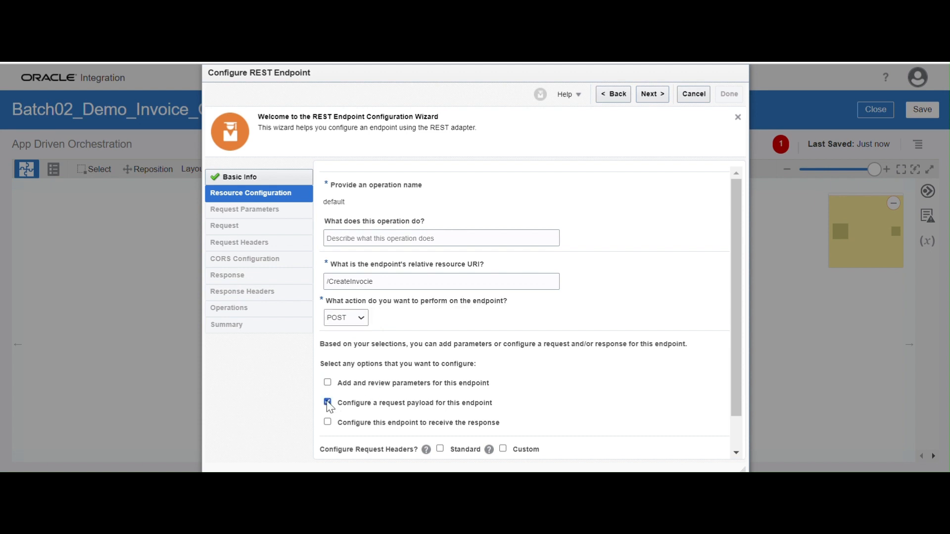
scroll(451, 396, down, 1)
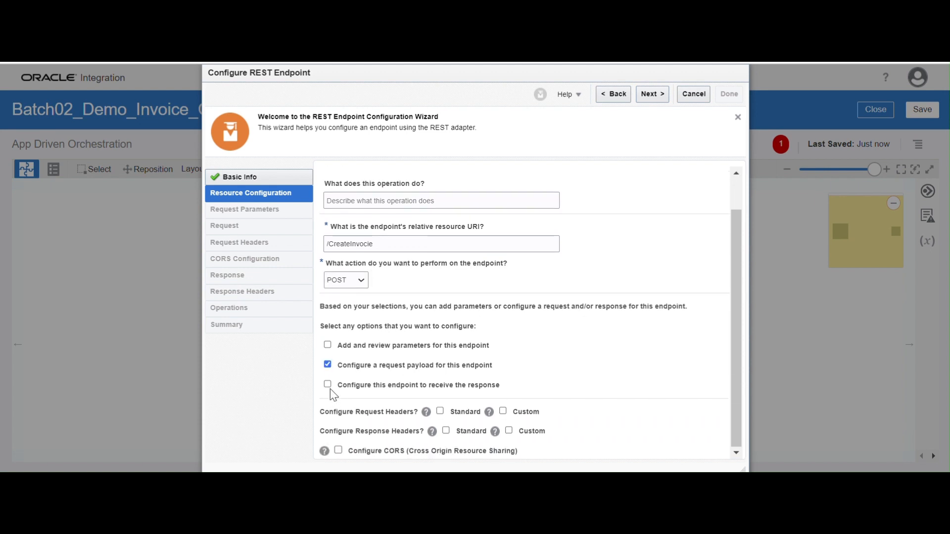
click(328, 386)
click(656, 95)
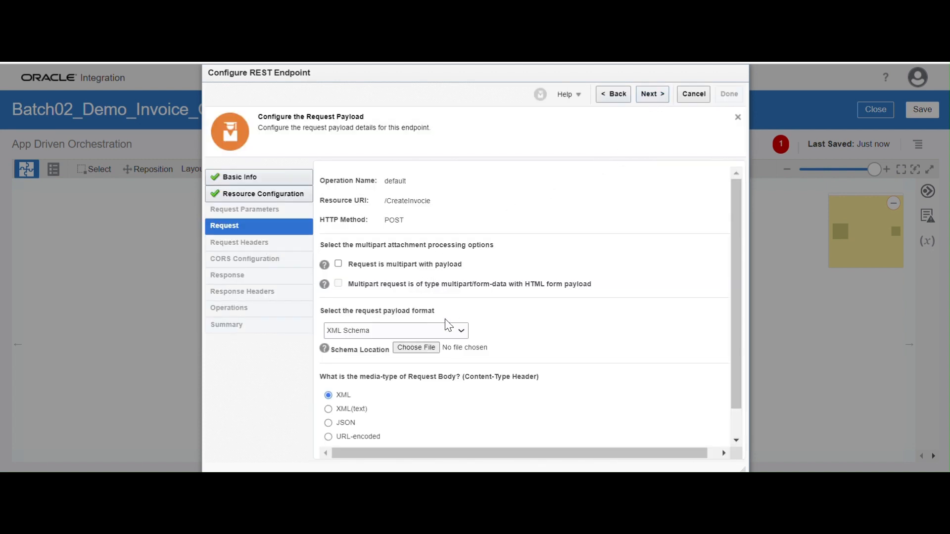
Set the request payload format to JSON Sample and open the inline sample entry.
click(447, 330)
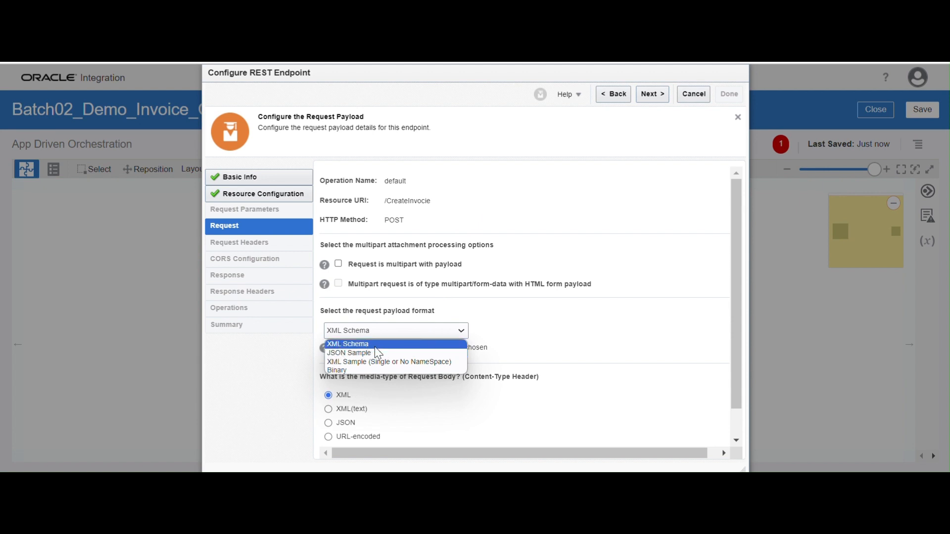
click(363, 354)
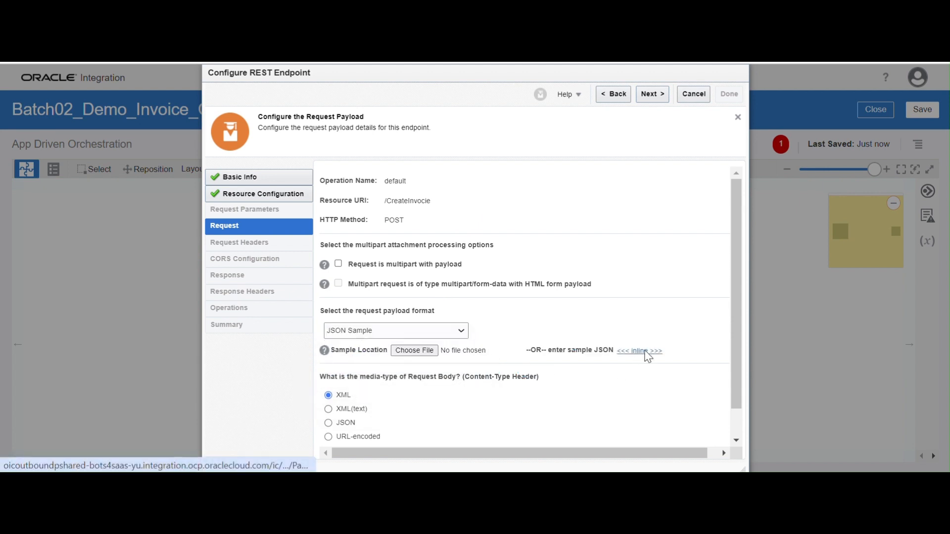
click(644, 352)
Switch to SoapUI and copy the complete invoice JSON from the body of Request 1.
key(alt+Tab)
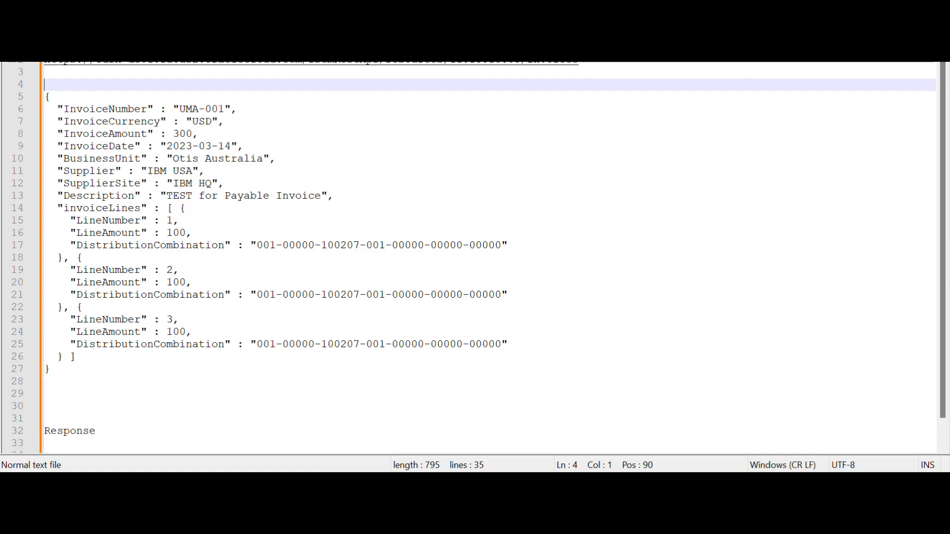
drag(72, 371, 28, 107)
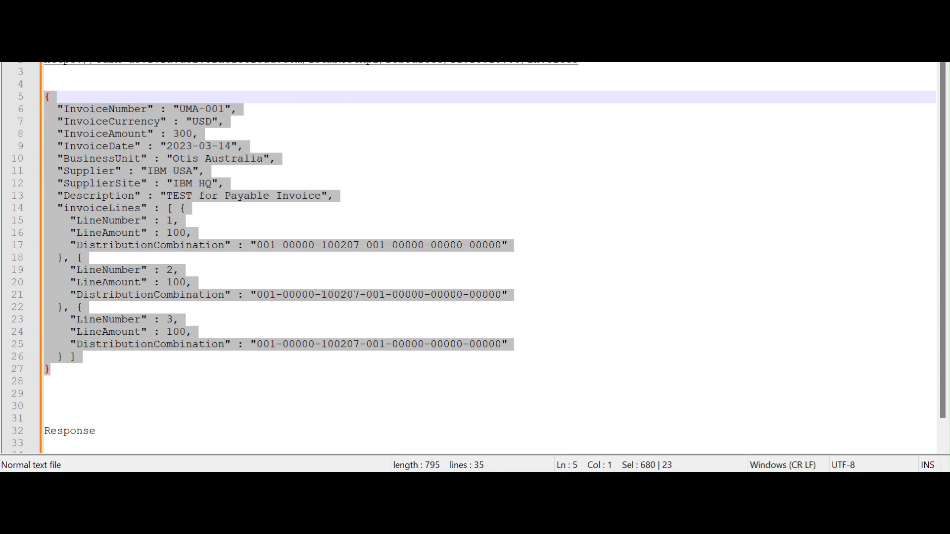
click(430, 484)
click(325, 314)
click(311, 326)
key(ctrl+a)
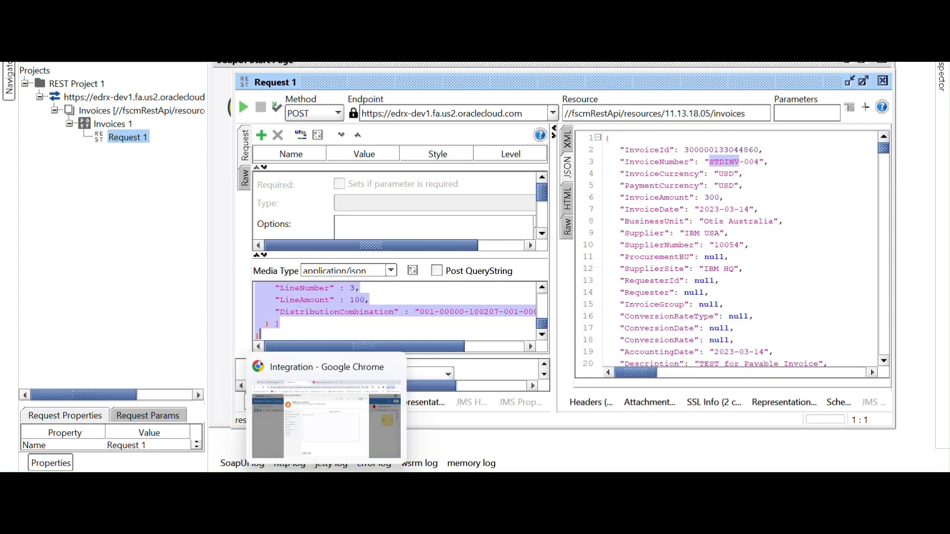
Back in Oracle Integration, paste the invoice JSON as the inline request sample, accept it and continue to the response settings.
click(326, 485)
click(382, 269)
key(ctrl+v)
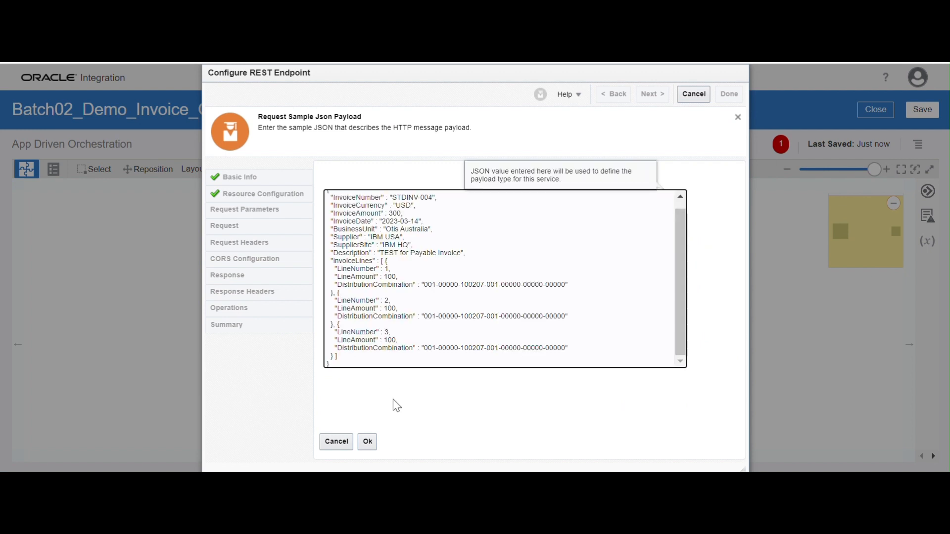
click(366, 441)
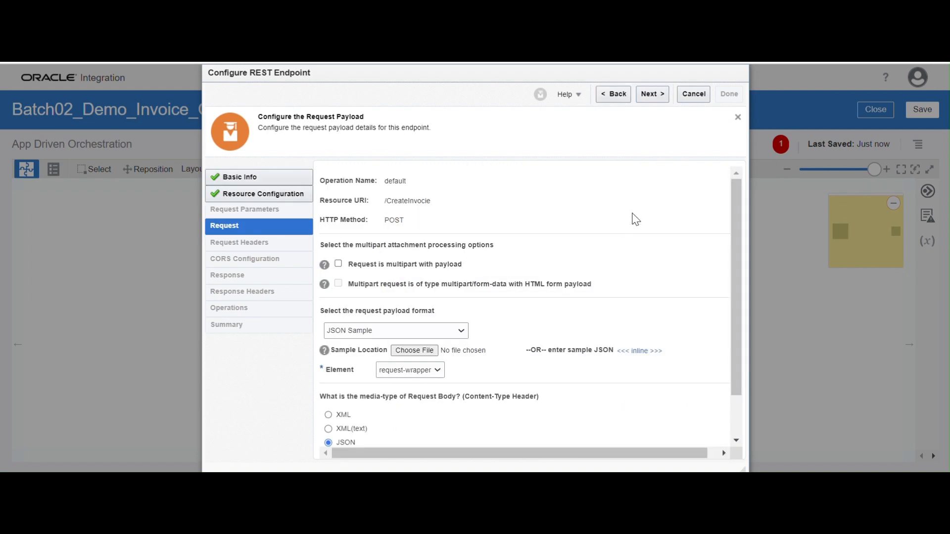
click(651, 99)
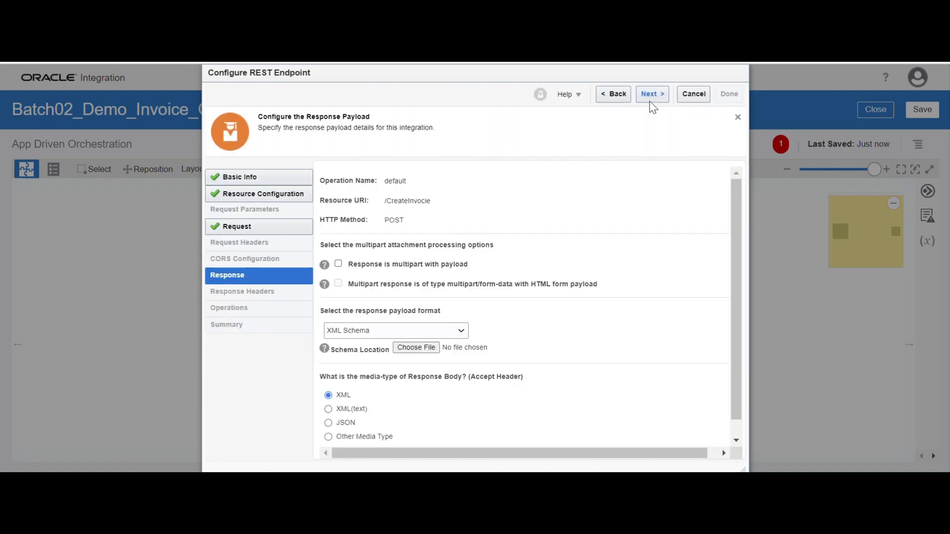
Set the response payload format to JSON Sample and open the inline sample entry.
click(460, 331)
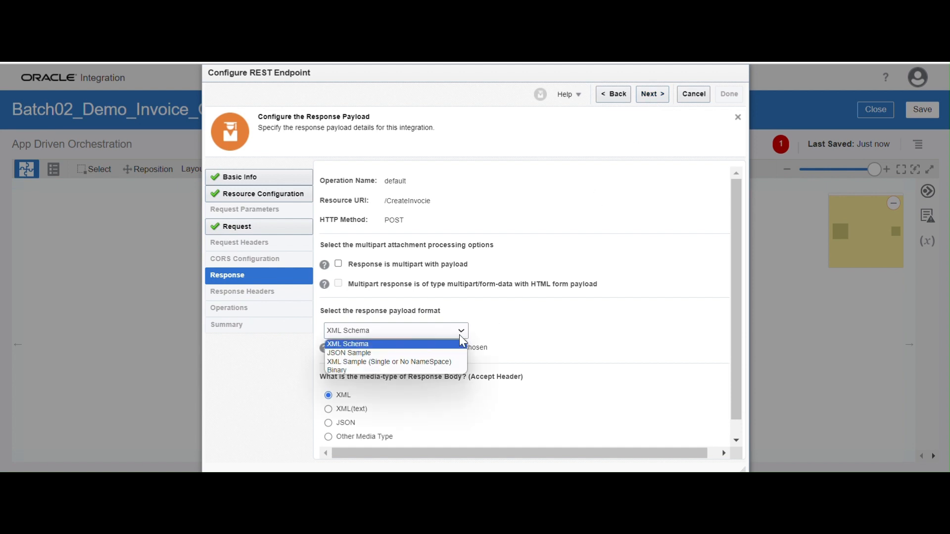
click(413, 353)
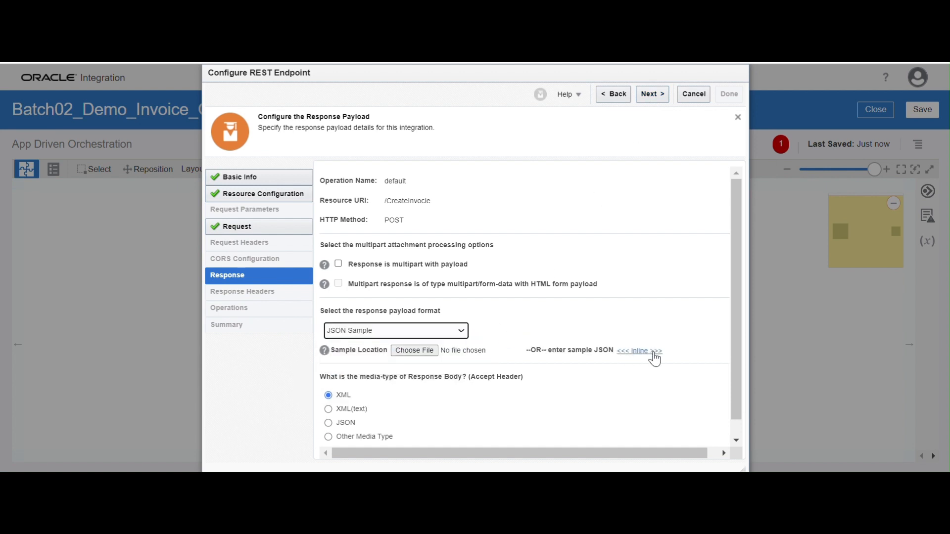
click(653, 352)
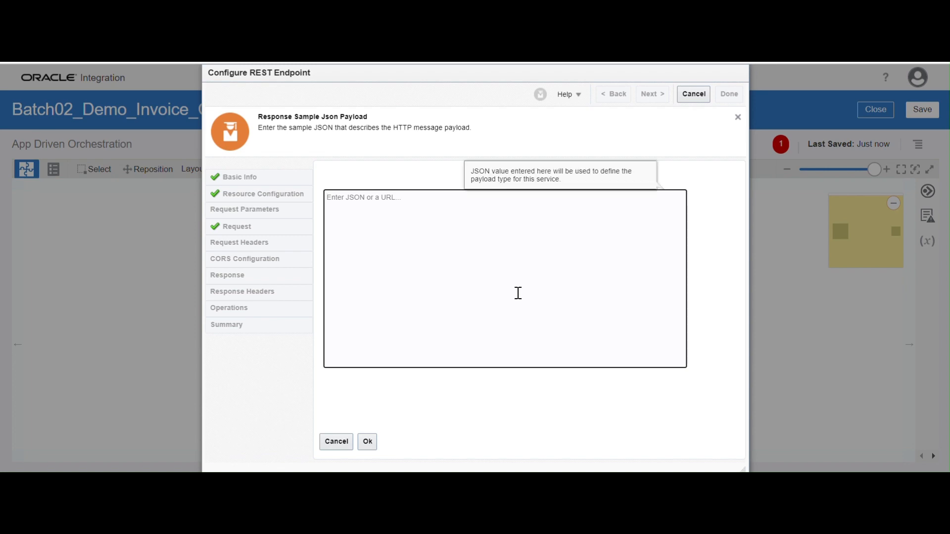
In the text editor, write a sample JSON under Response with "Status" : "Sucess" and "Invoiceid" :1000.
click(544, 482)
scroll(124, 370, down, 1)
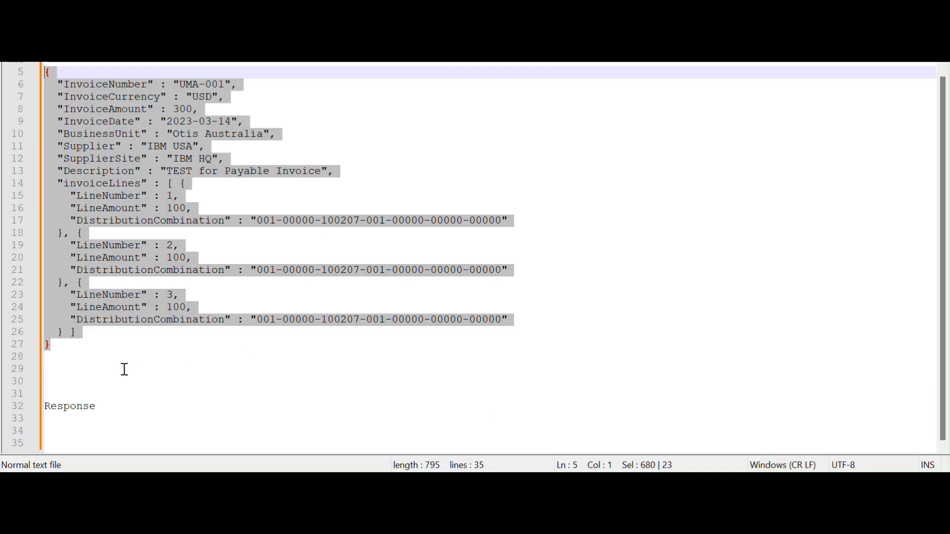
scroll(125, 370, up, 1)
scroll(129, 370, down, 1)
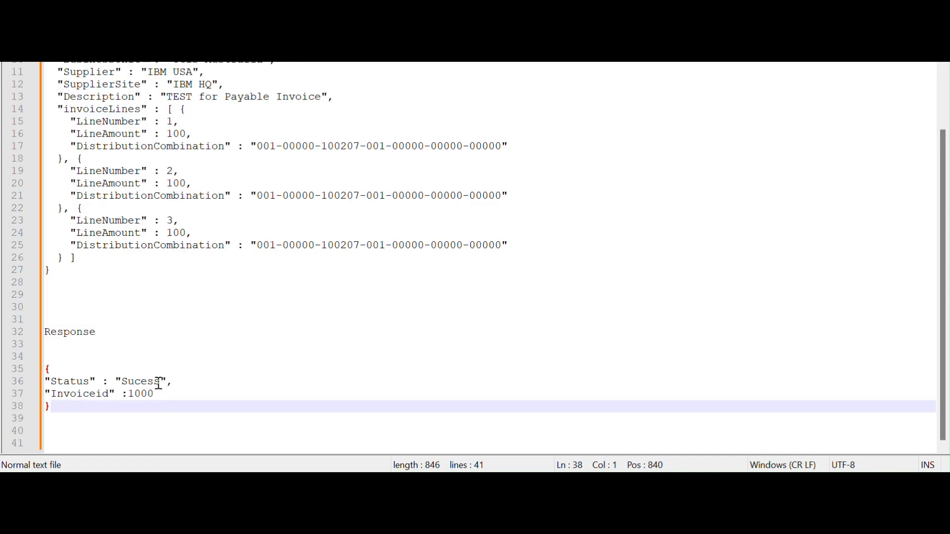
double_click(93, 396)
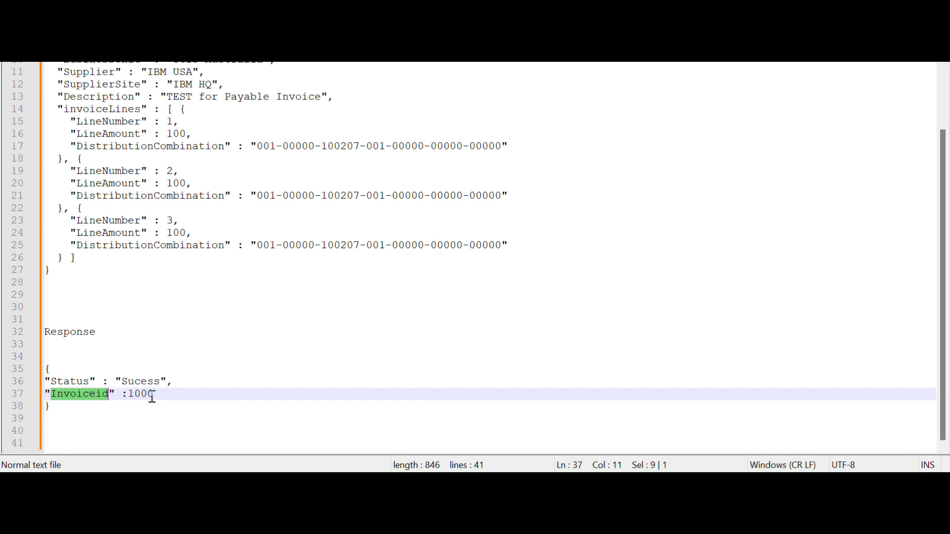
drag(52, 384, 170, 384)
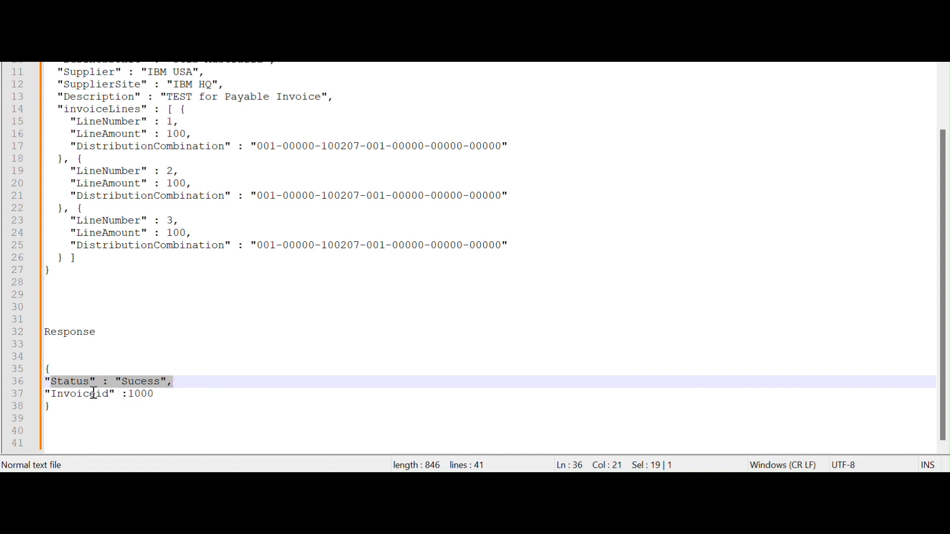
double_click(150, 382)
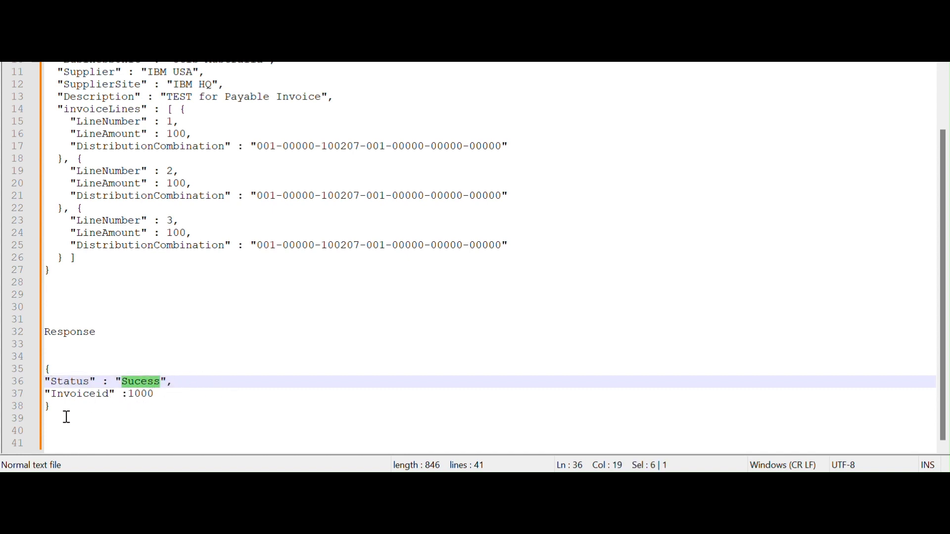
Copy the Status and Invoiceid JSON from the text editor into the endpoint's inline response sample and accept it.
drag(59, 407, 45, 370)
key(ctrl+c)
key(alt+Tab)
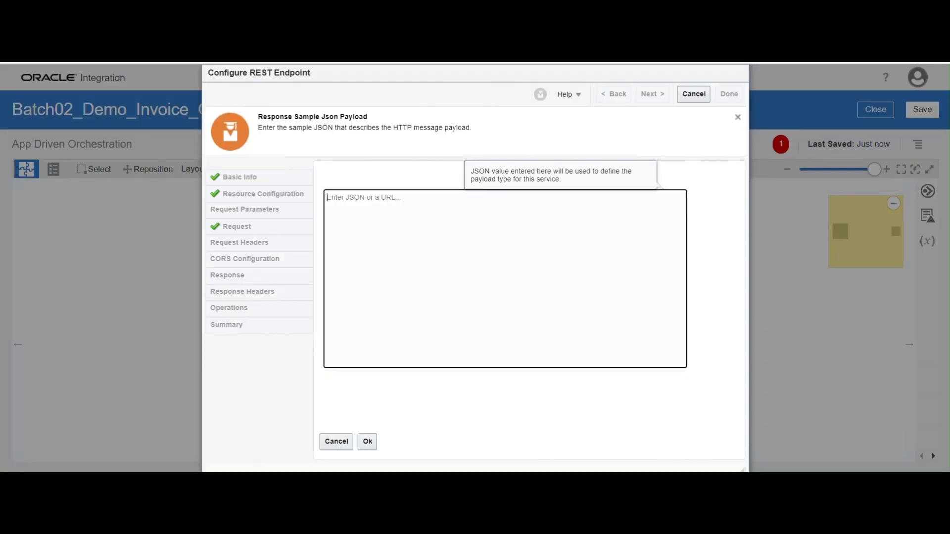
key(ctrl+v)
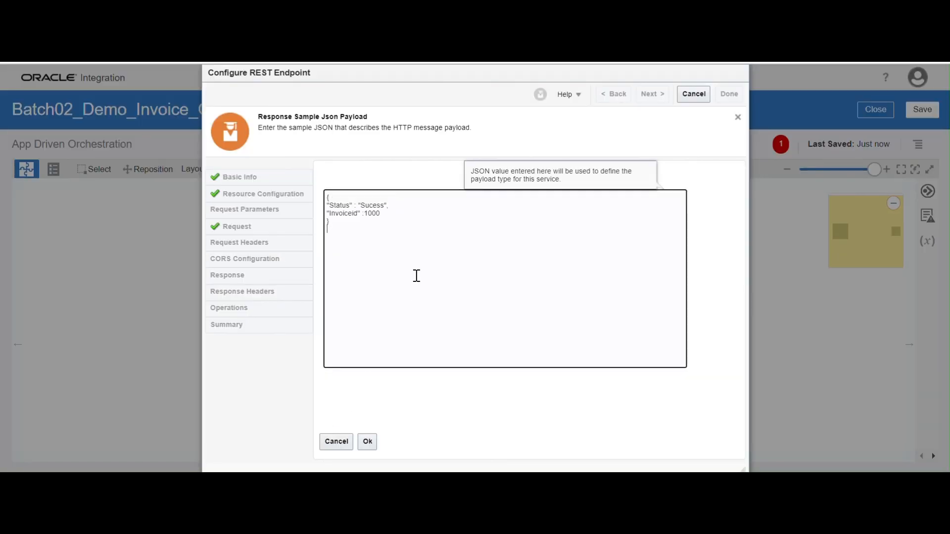
click(367, 442)
click(368, 442)
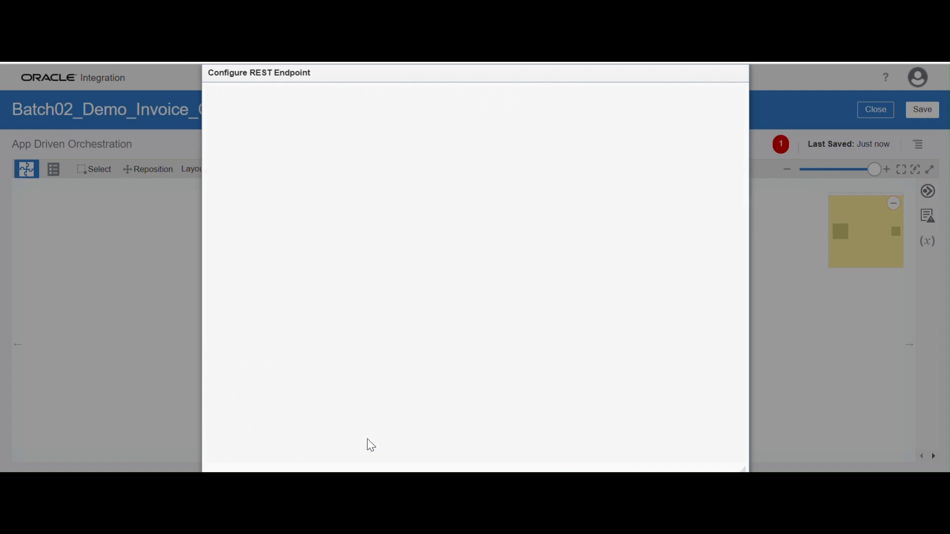
Keep JSON as the response media type, continue to the summary and finish the REST endpoint configuration.
scroll(515, 295, down, 1)
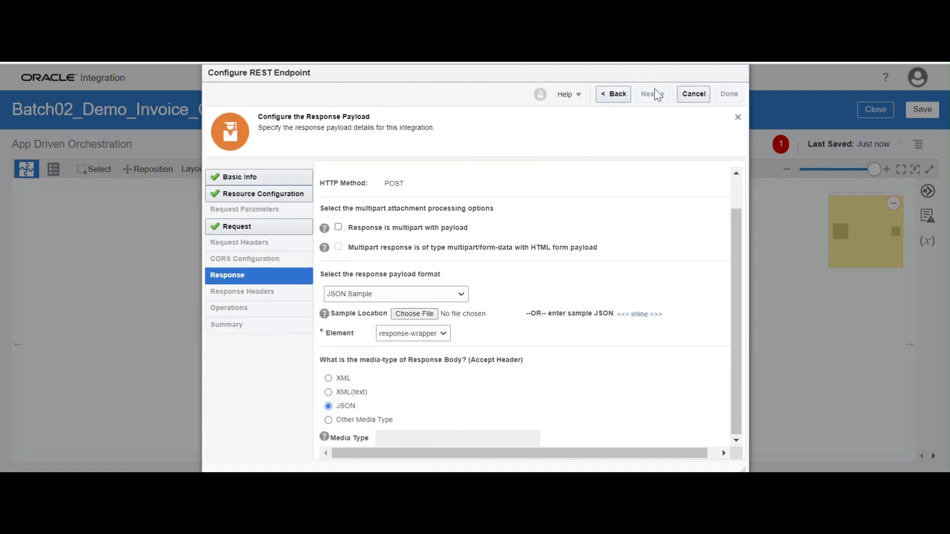
click(655, 93)
click(728, 92)
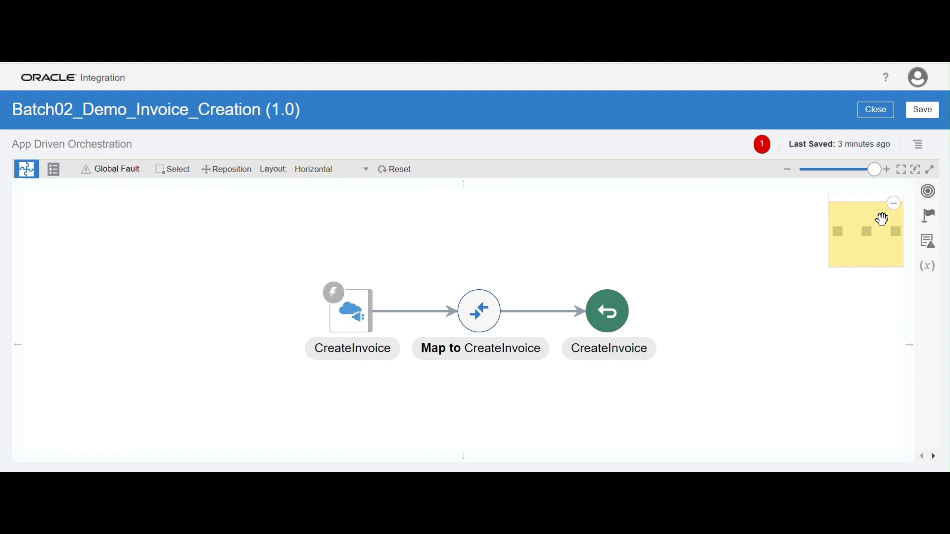
Add an Assign action named Assign_variables directly after the CreateInvoice trigger.
click(930, 218)
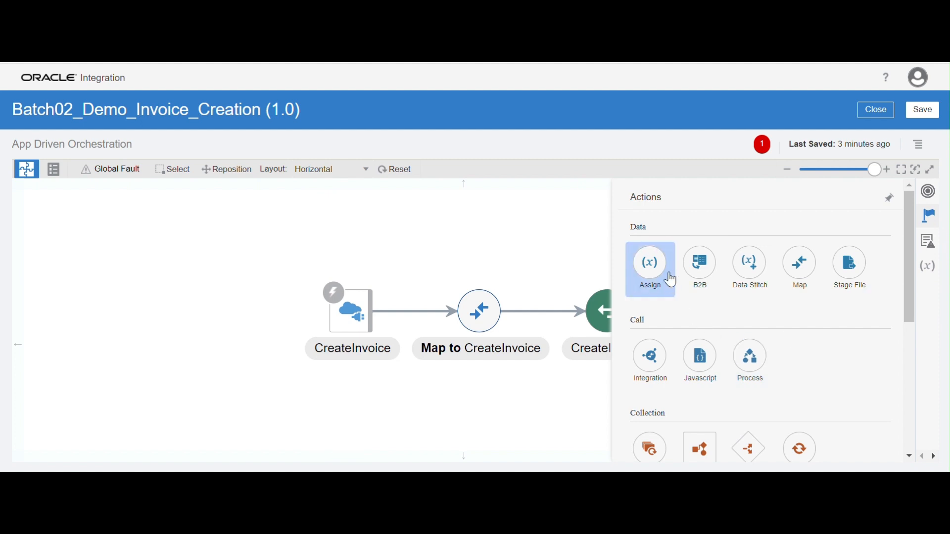
drag(668, 275, 398, 304)
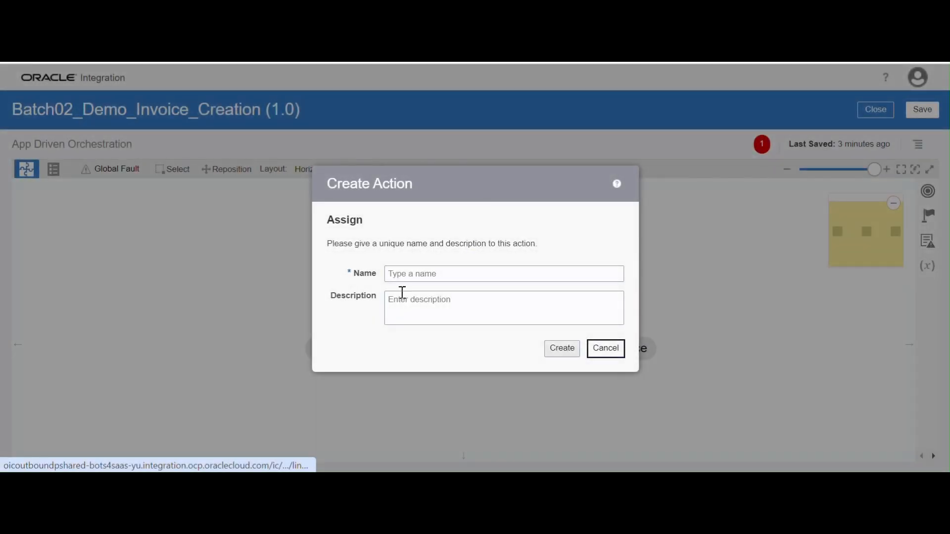
click(403, 274)
click(496, 306)
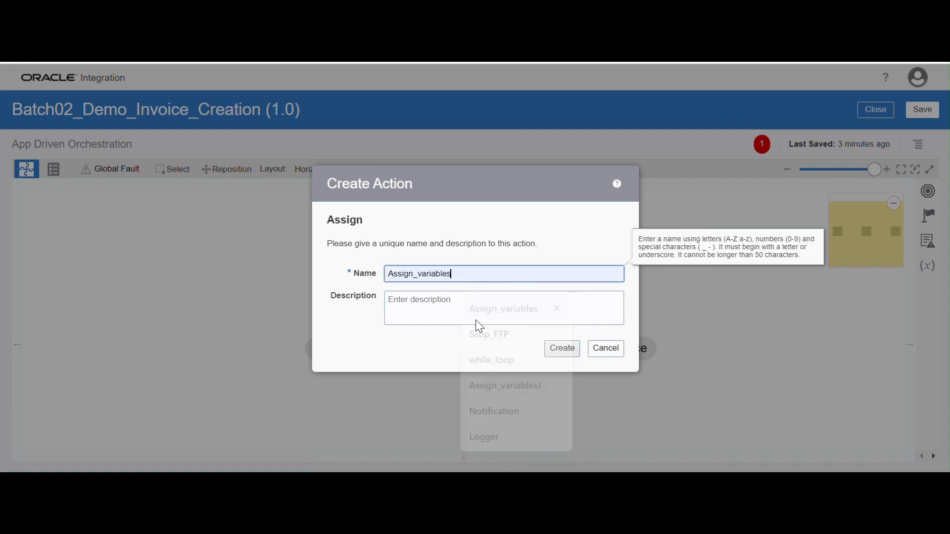
click(554, 355)
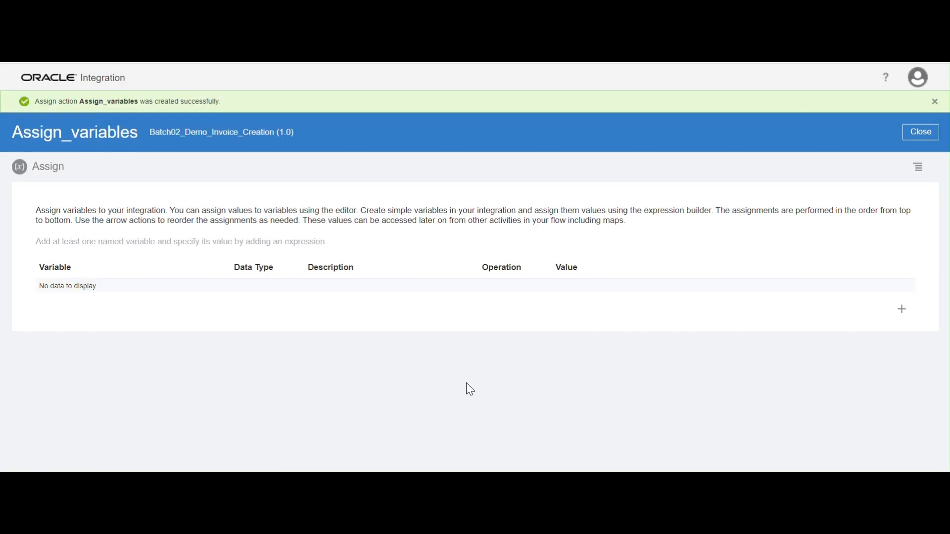
Add a string variable named var_invoice_create_flag to the Assign action.
click(902, 309)
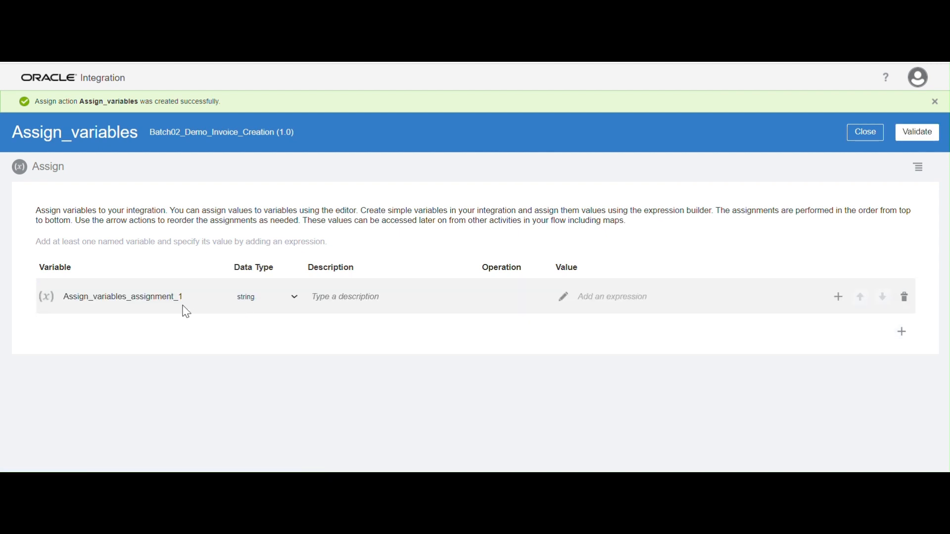
click(191, 290)
text(var)
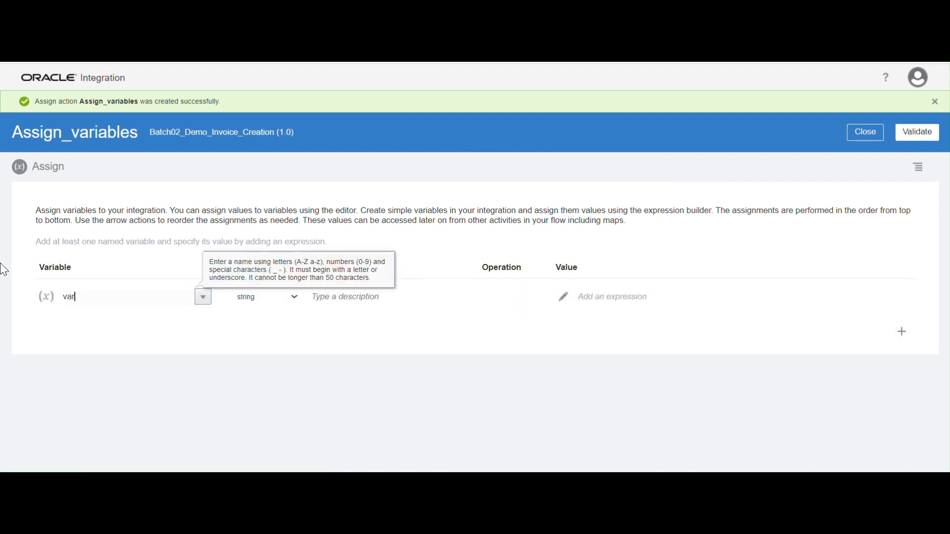
text(_invoice_create_flag)
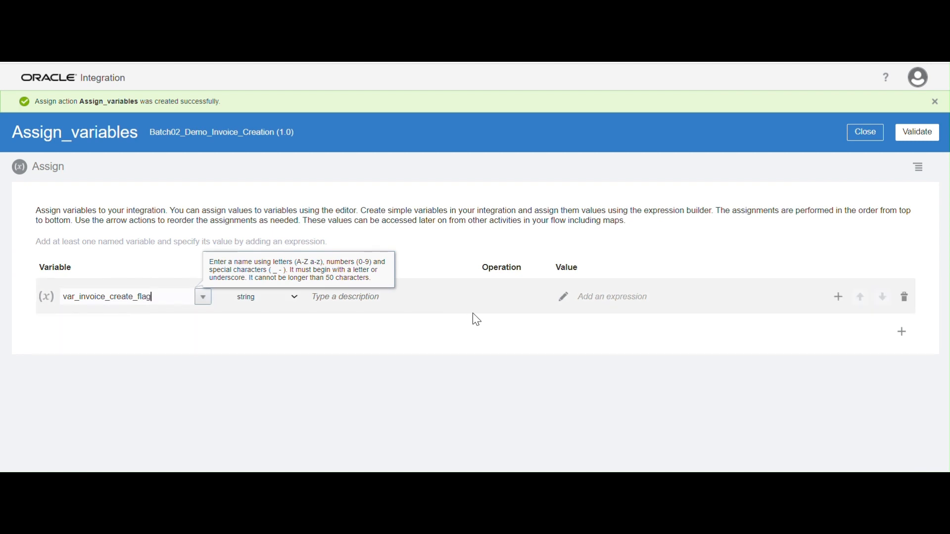
Set the value expression of var_invoice_create_flag to an empty single-quoted string (''), validate it and return to the Assign action.
click(564, 303)
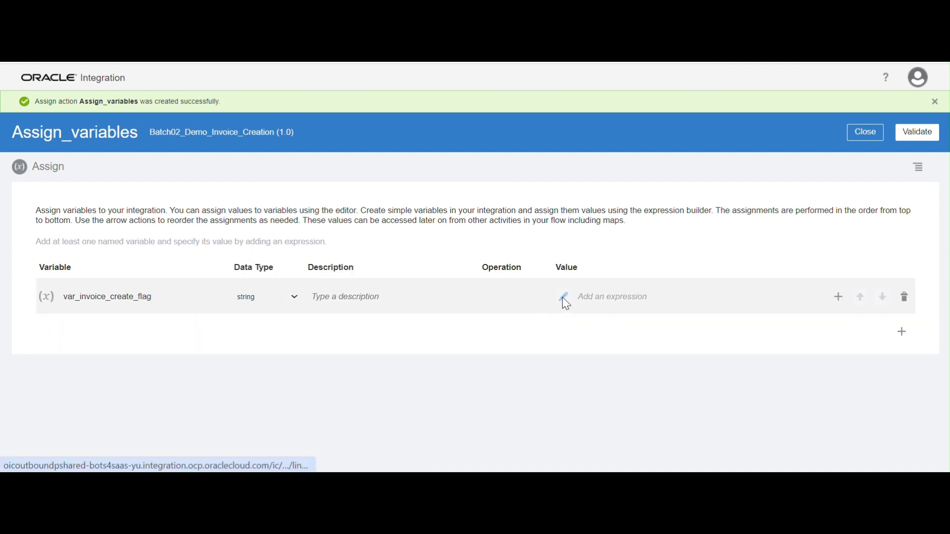
click(563, 299)
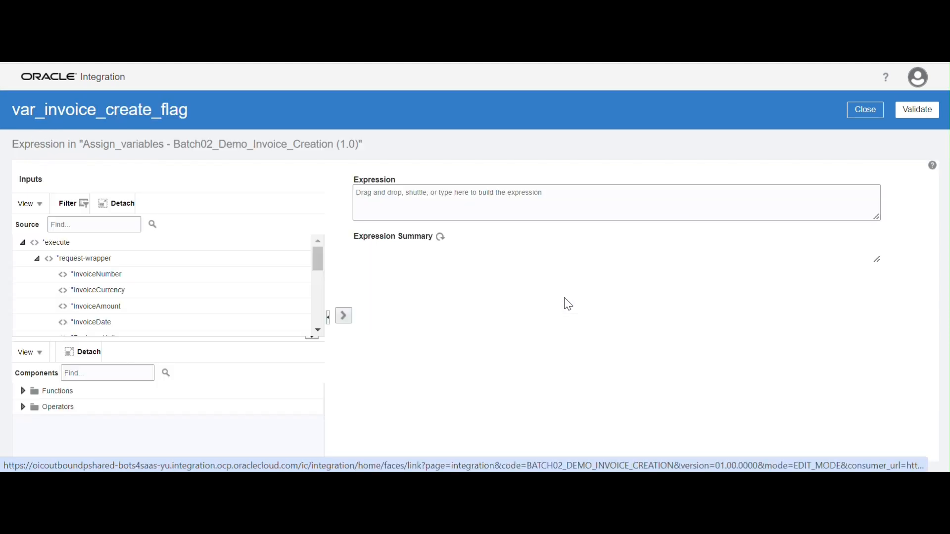
click(459, 211)
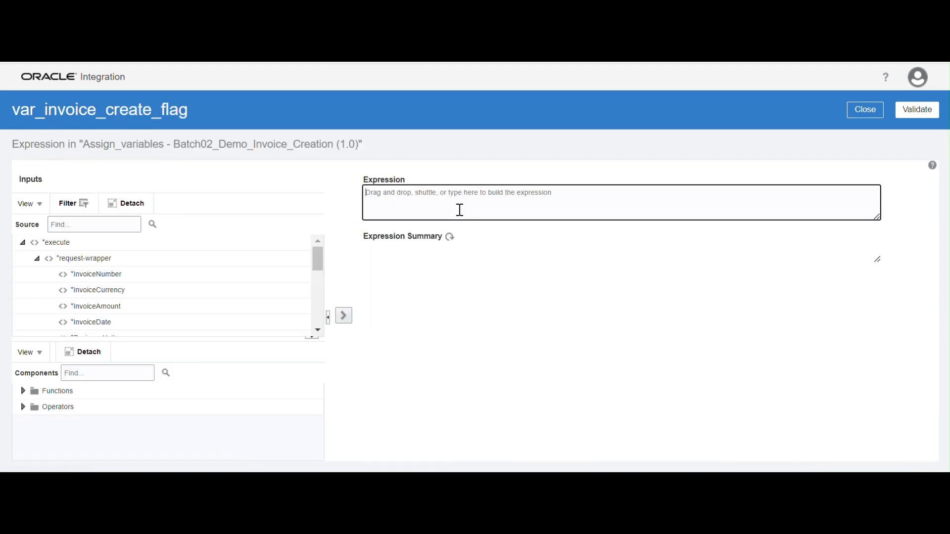
text(")
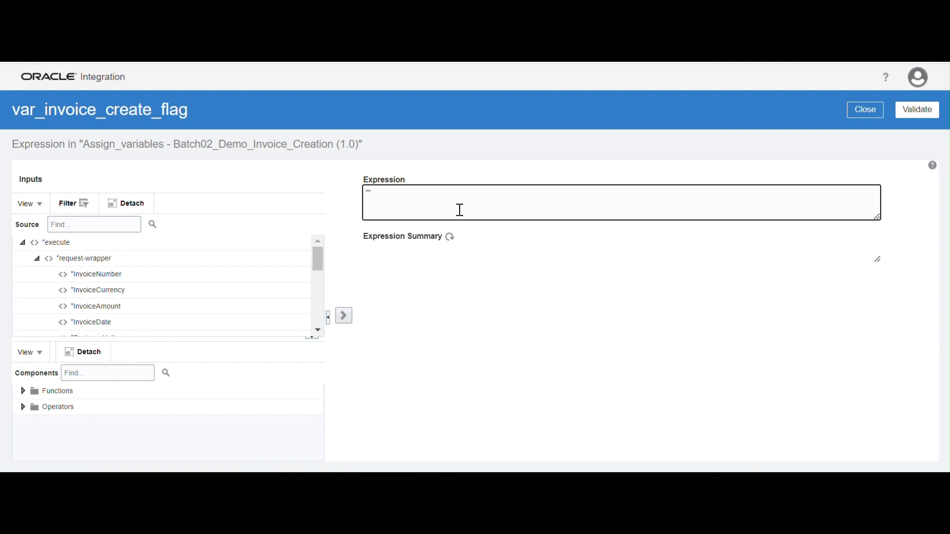
text(")
click(918, 110)
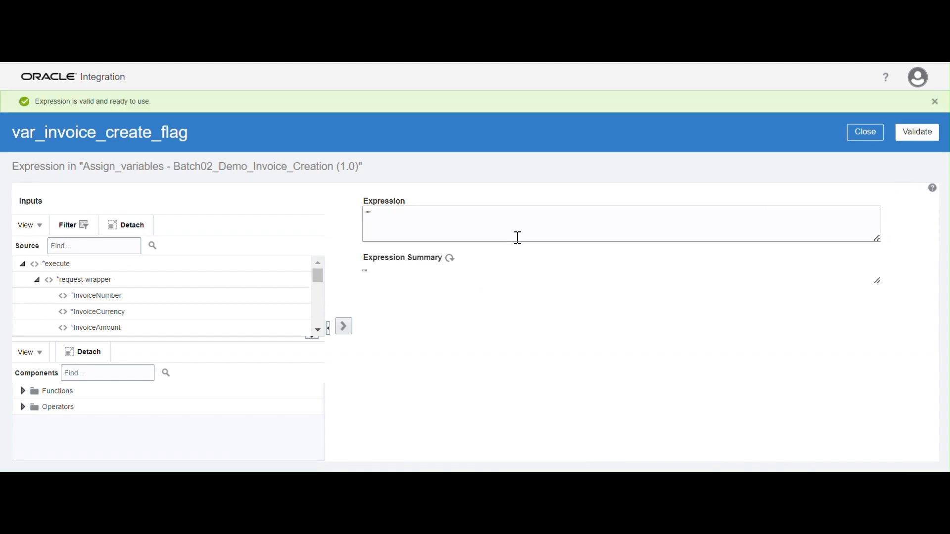
click(415, 212)
key(BackSpace)
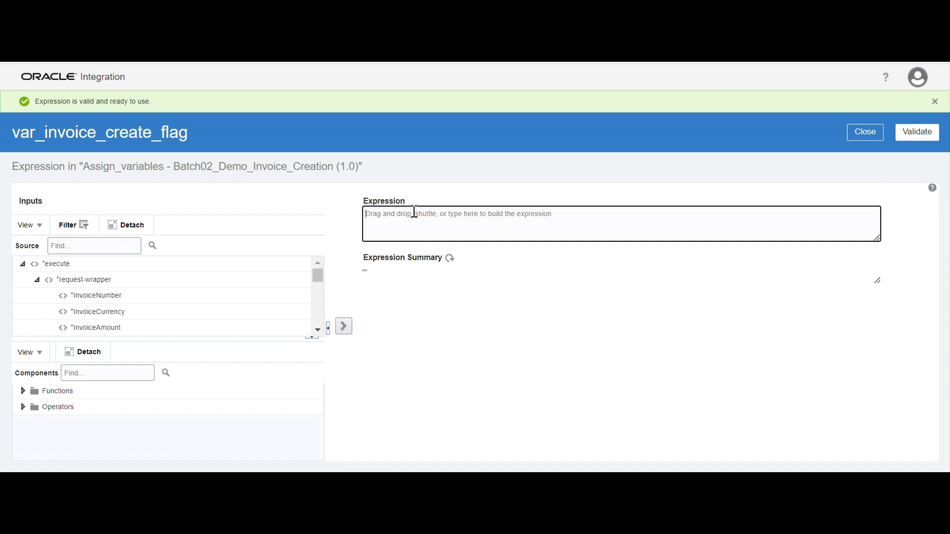
text('')
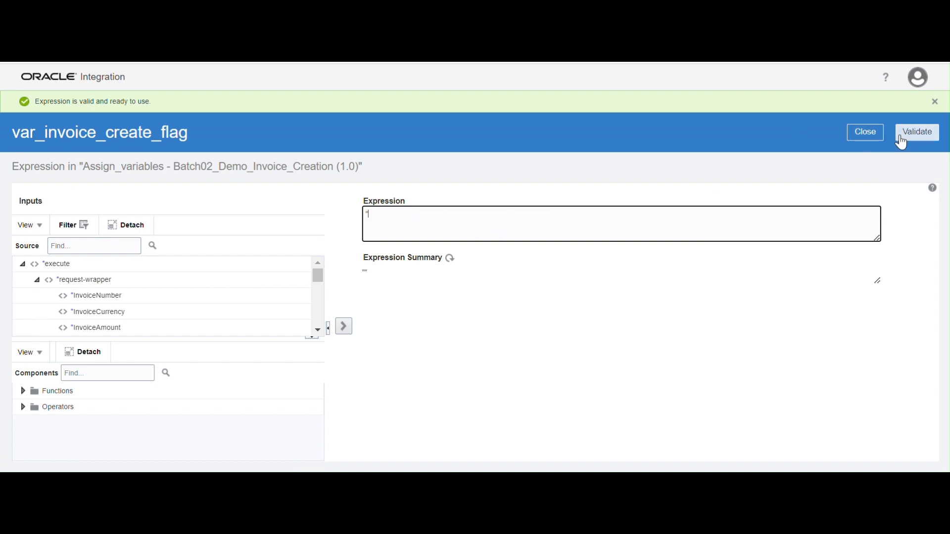
click(916, 132)
click(865, 137)
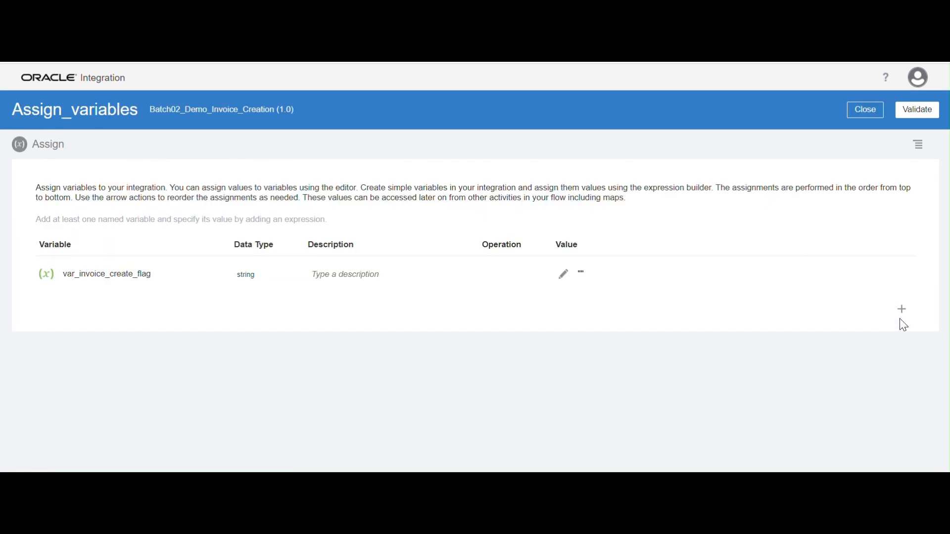
Add a second string variable named var_invoice_id to the Assign action.
click(901, 309)
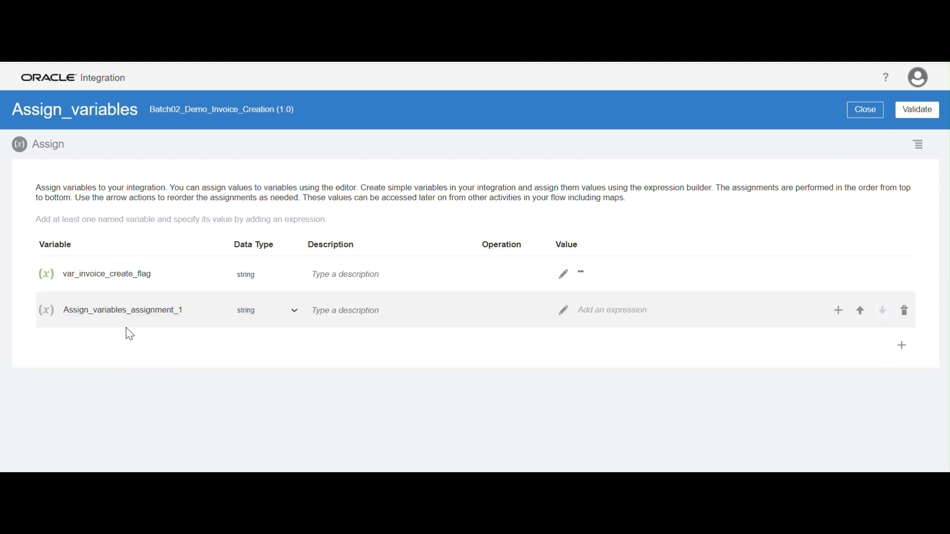
click(174, 309)
drag(186, 310, 4, 307)
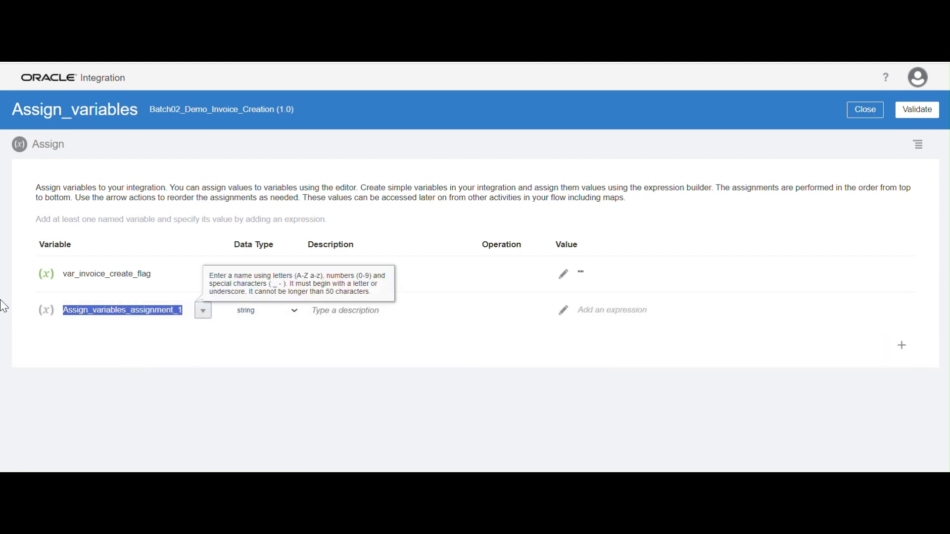
key(BackSpace)
text(var)
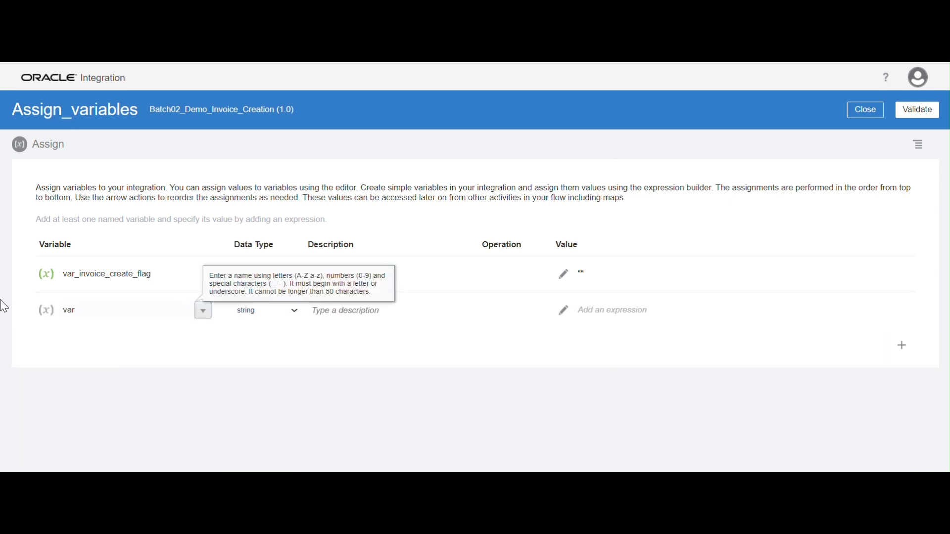
text(_invoice_id)
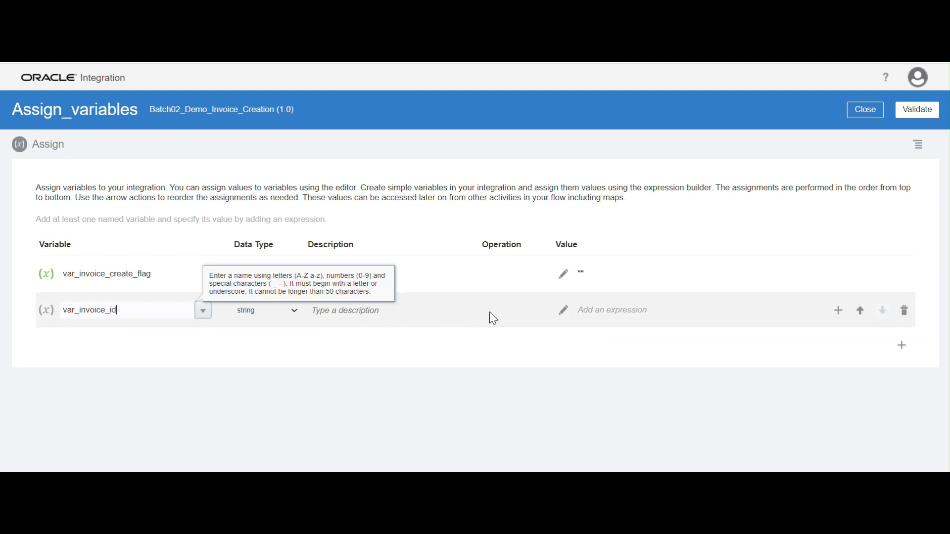
Set the value expression of var_invoice_id to an empty string, then validate the Assign action and return to the integration canvas.
click(560, 313)
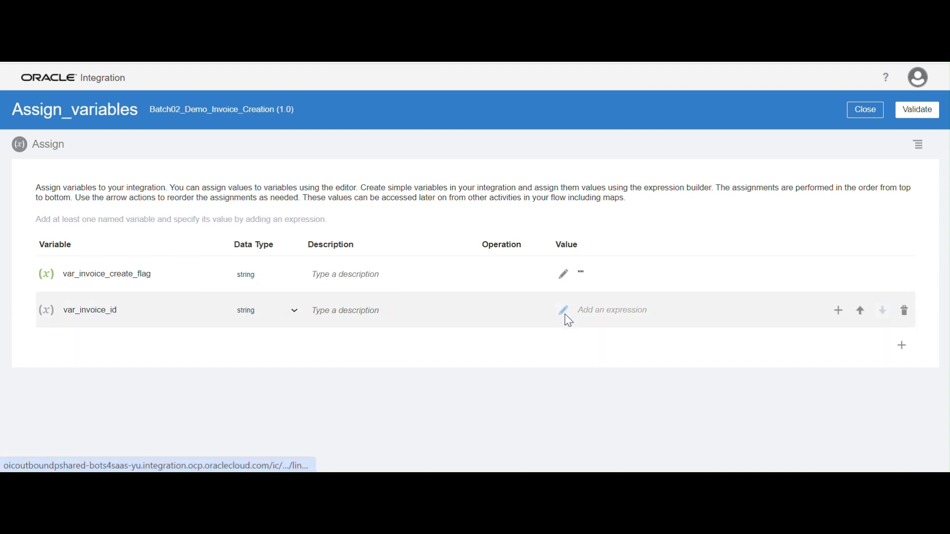
click(565, 315)
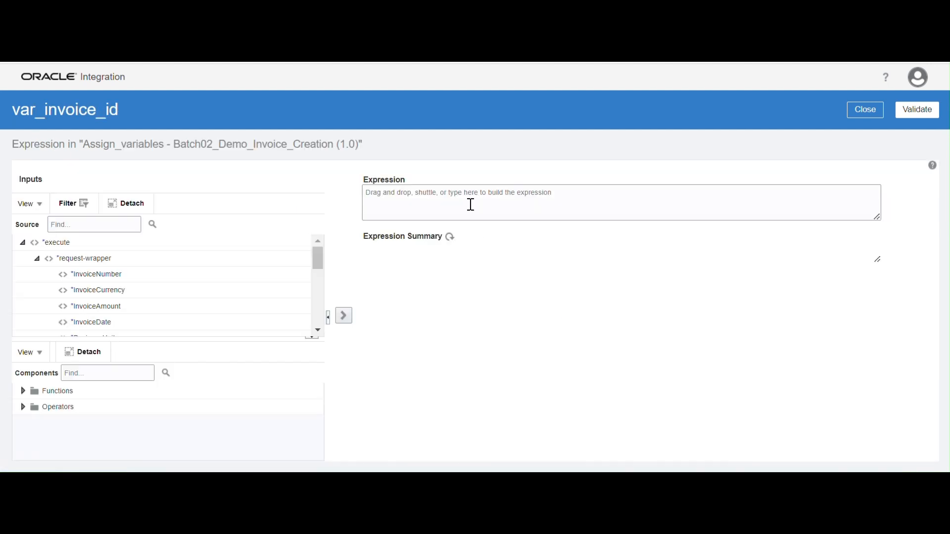
click(470, 204)
text(")
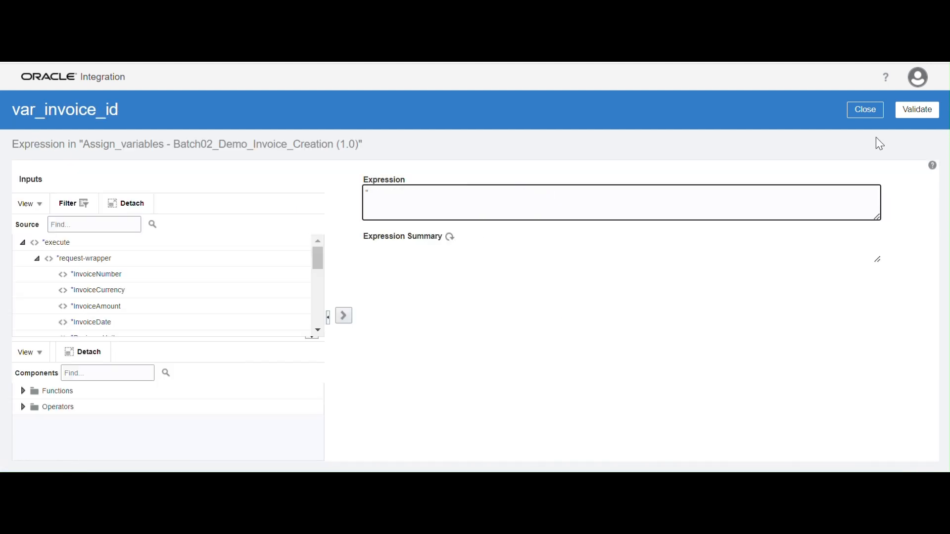
click(917, 110)
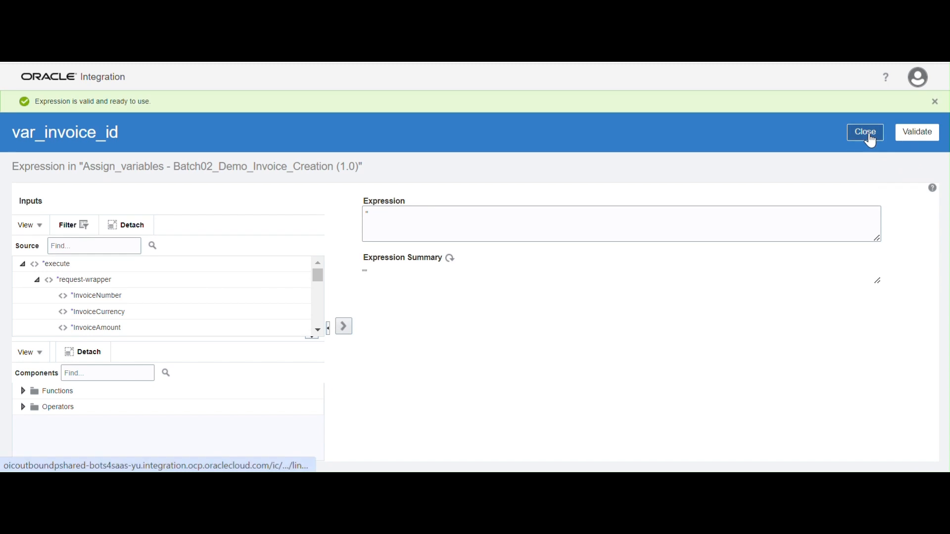
click(865, 132)
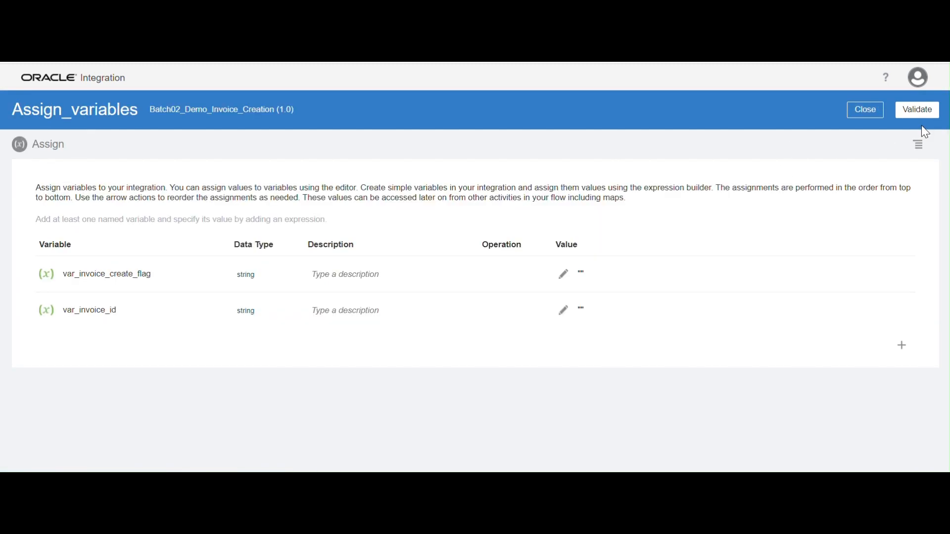
click(933, 114)
click(864, 134)
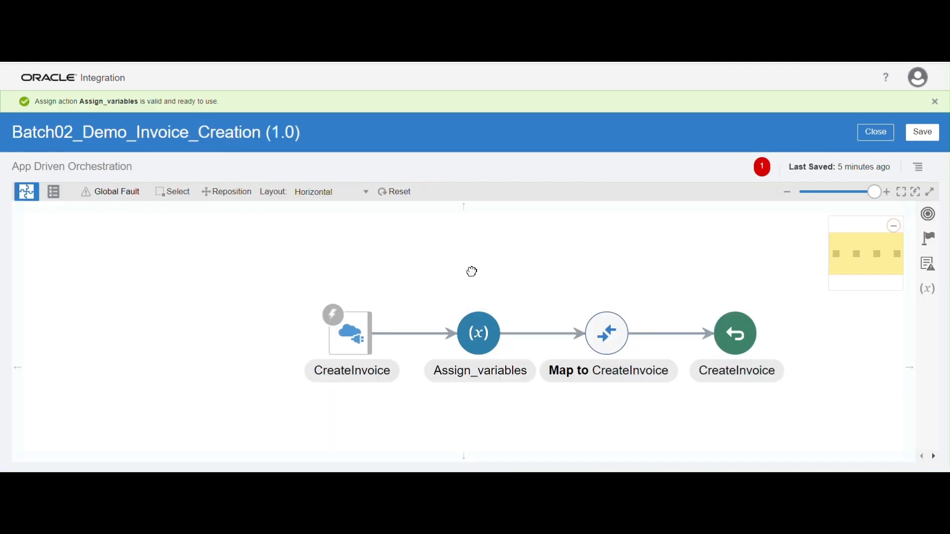
Place a Scope action on the flow between Assign_variables and Map to CreateInvoice.
drag(471, 272, 348, 260)
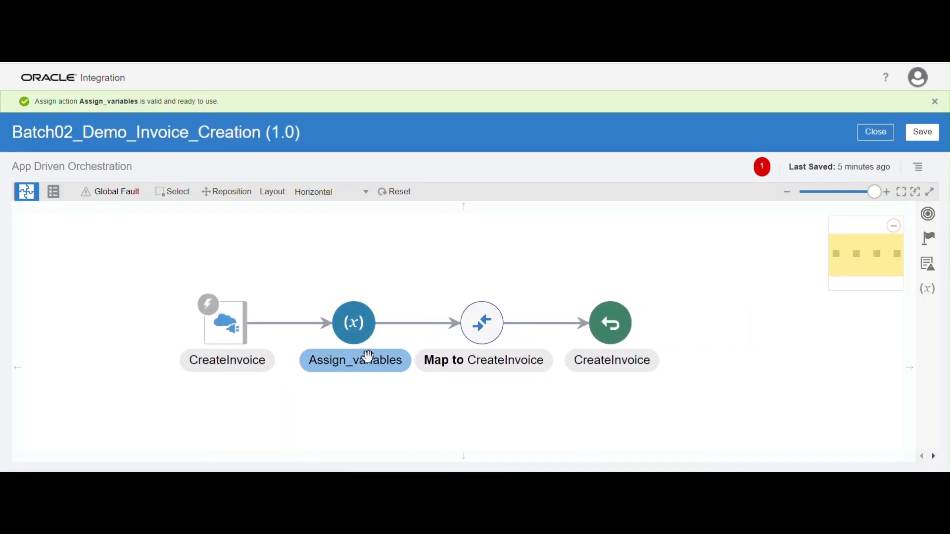
mouse_move(368, 356)
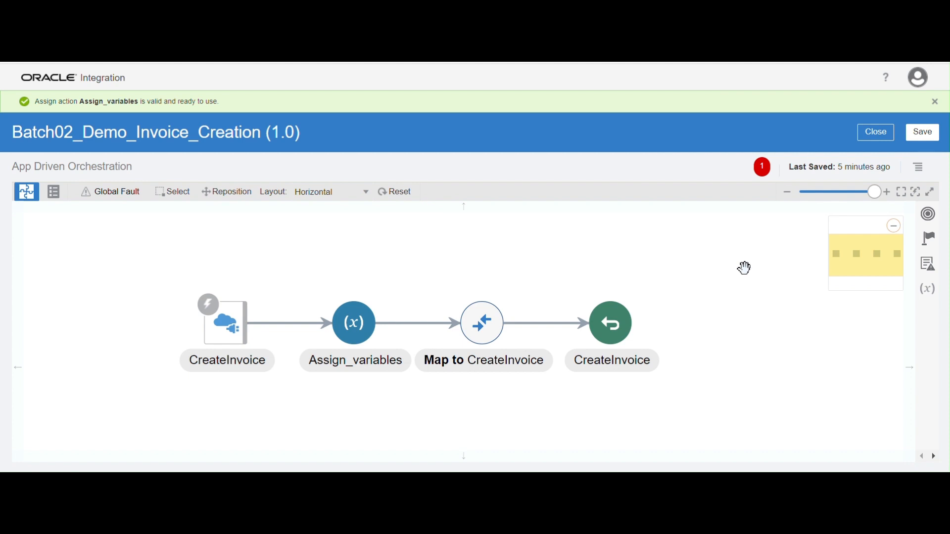
click(929, 241)
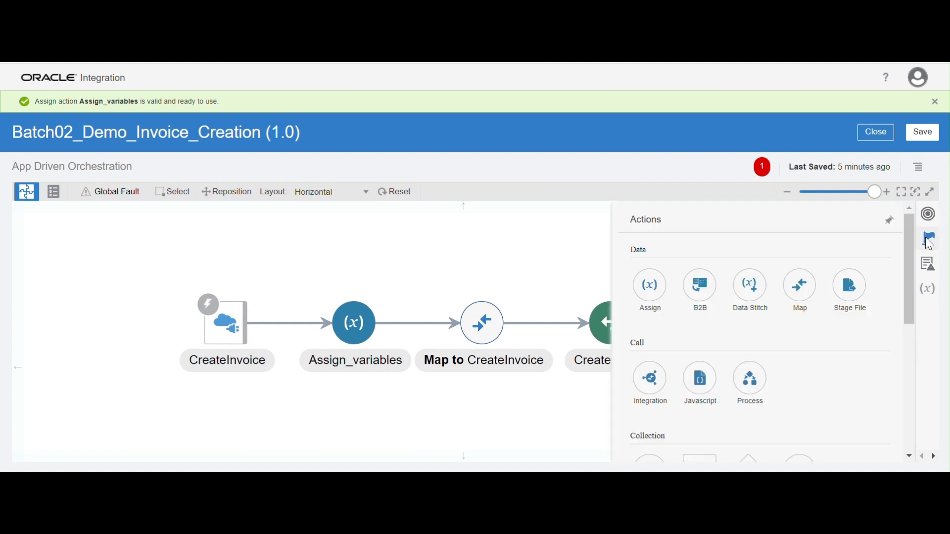
drag(913, 269, 914, 337)
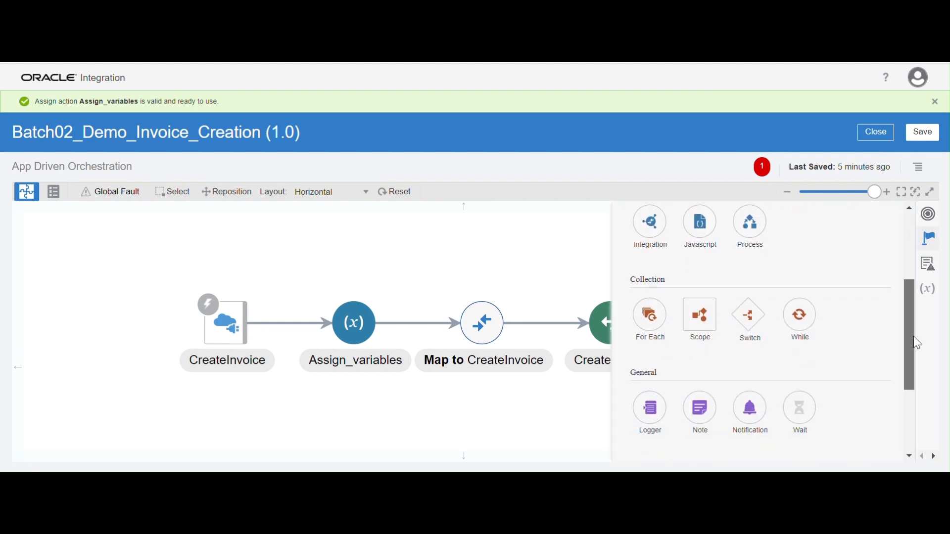
drag(700, 317, 408, 317)
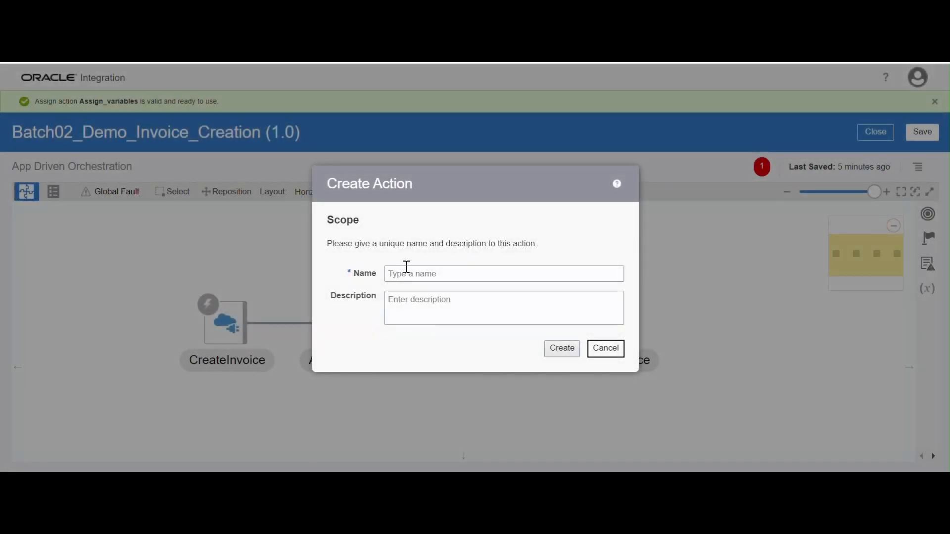
Name the Scope action scope_Call_Rest and create it.
click(407, 267)
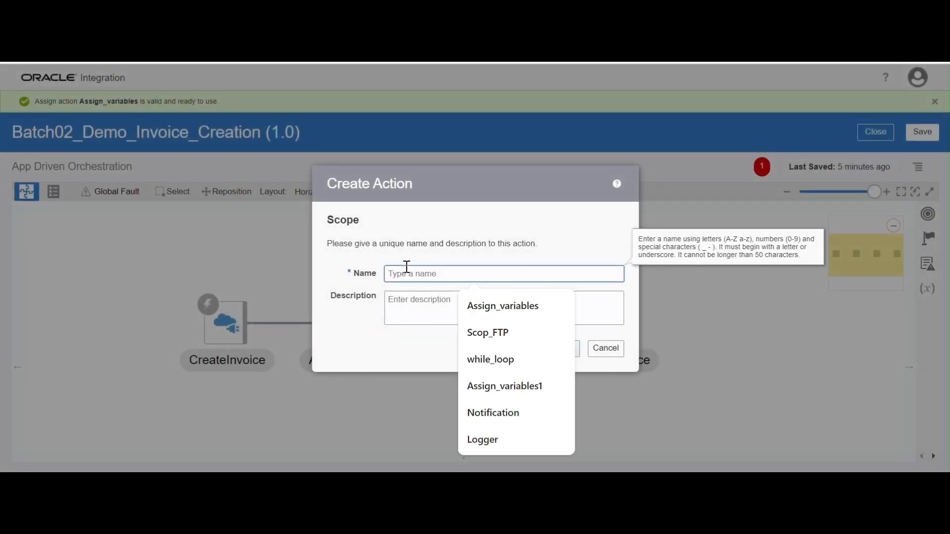
text(sco)
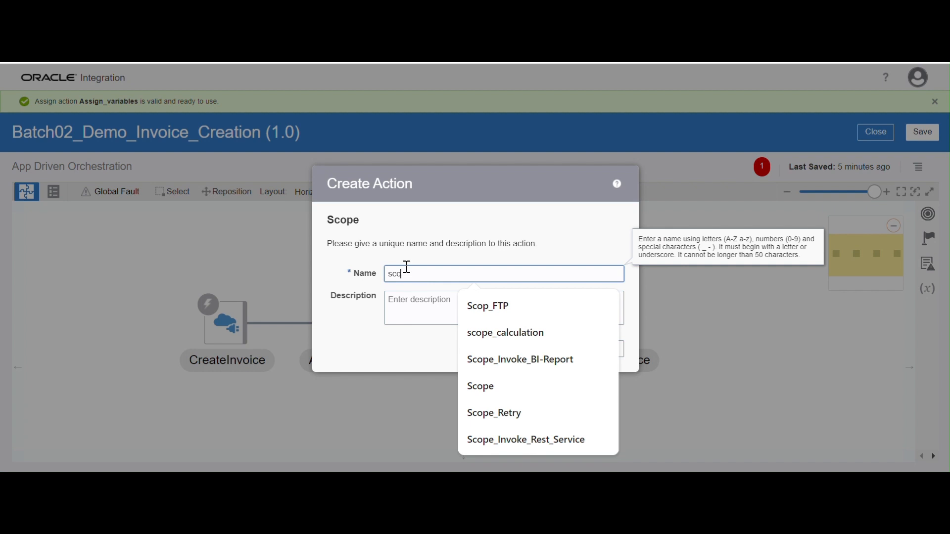
text(pe_)
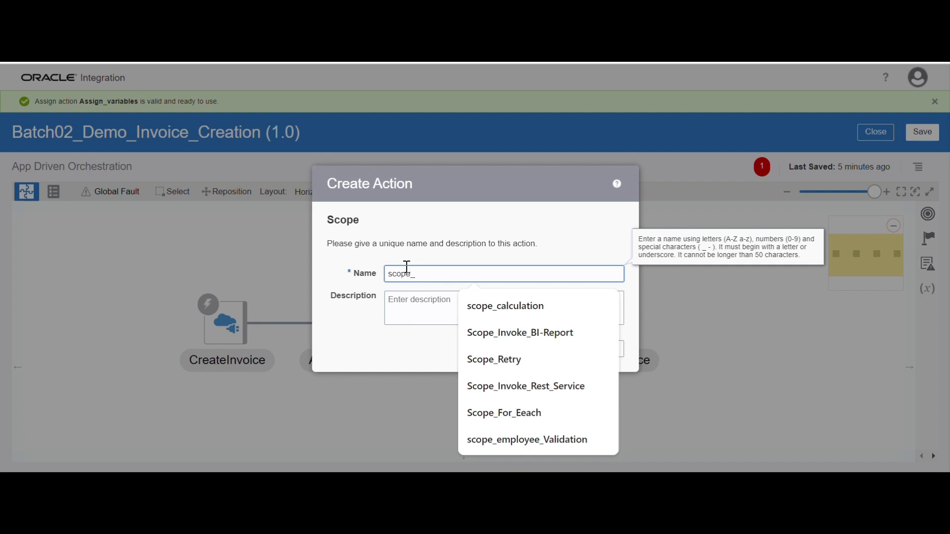
text(Call_R)
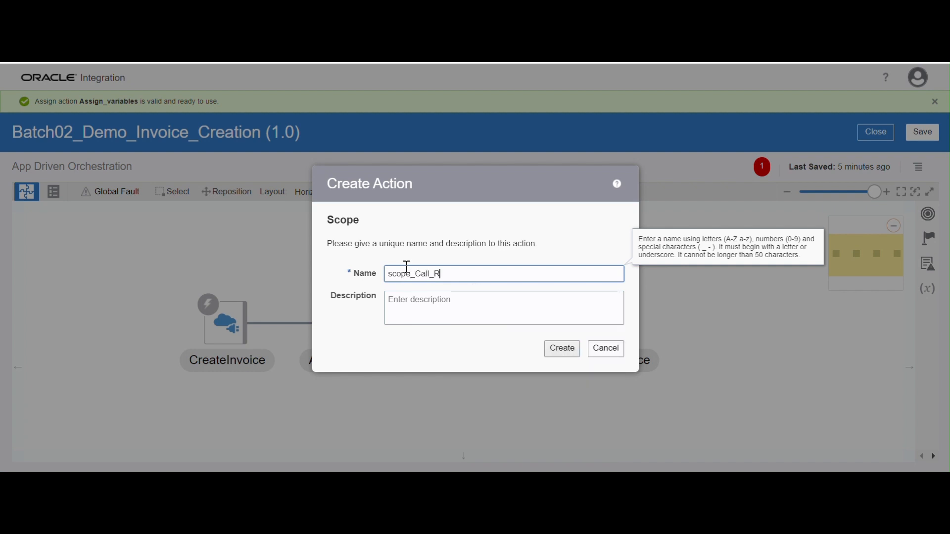
text(ES)
key(BackSpace)
key(BackSpace)
text(est)
click(571, 353)
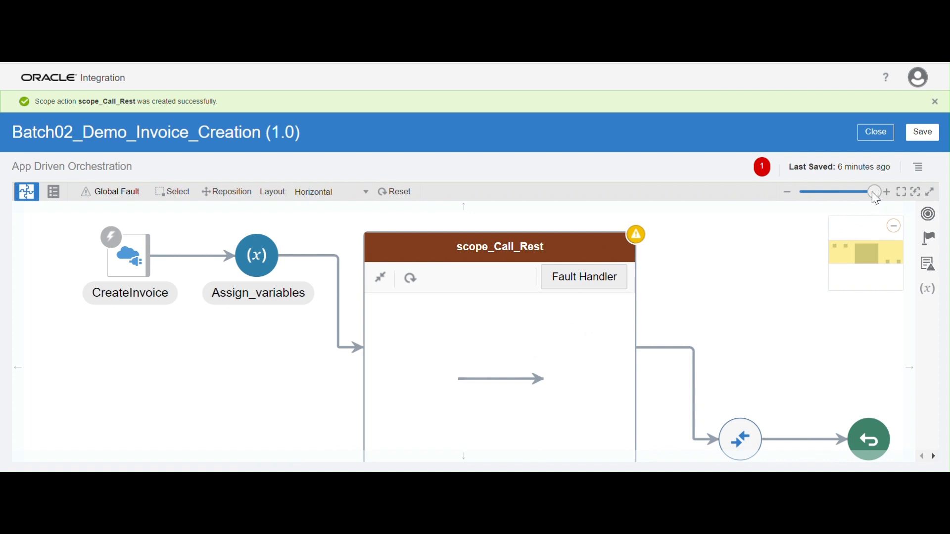
Add the Batch02 demo ERP REST connection as an invoke inside the scope_Call_Rest scope.
drag(873, 193, 865, 191)
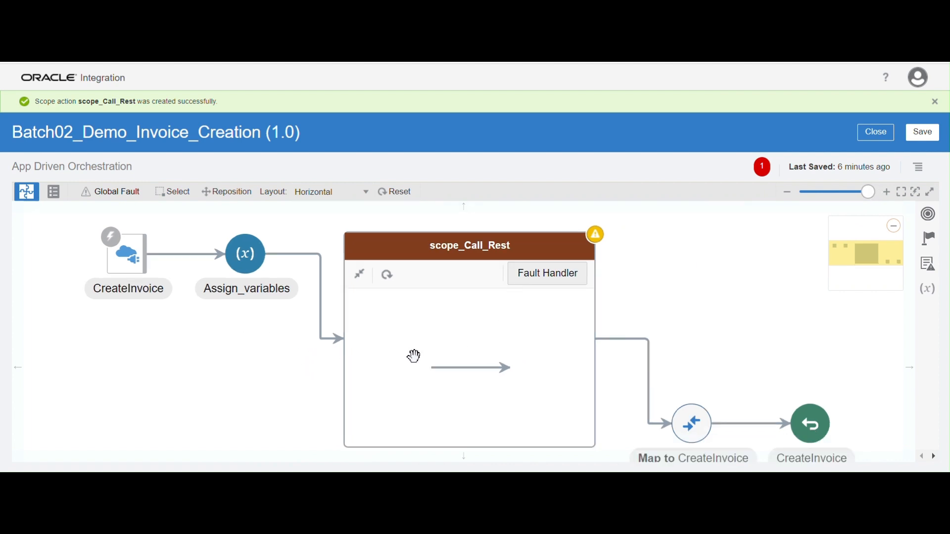
mouse_move(479, 380)
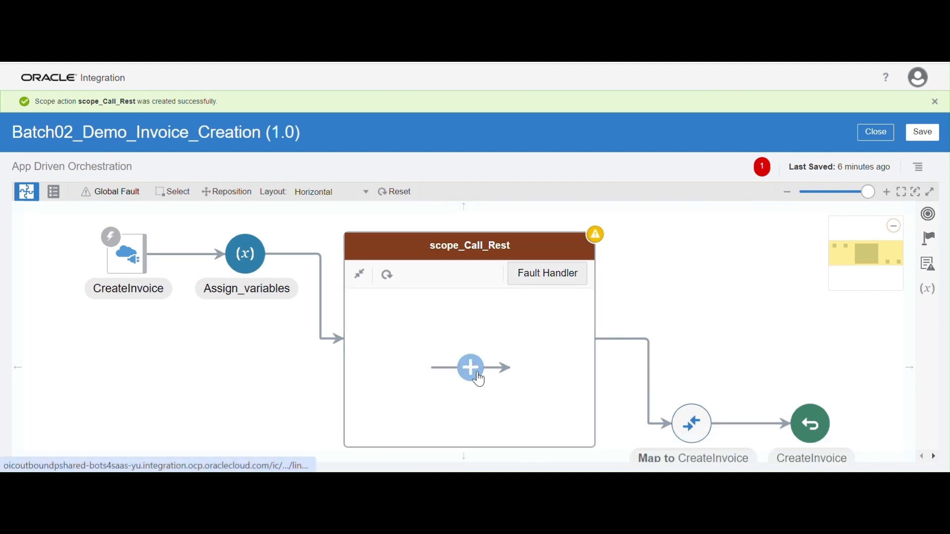
click(479, 380)
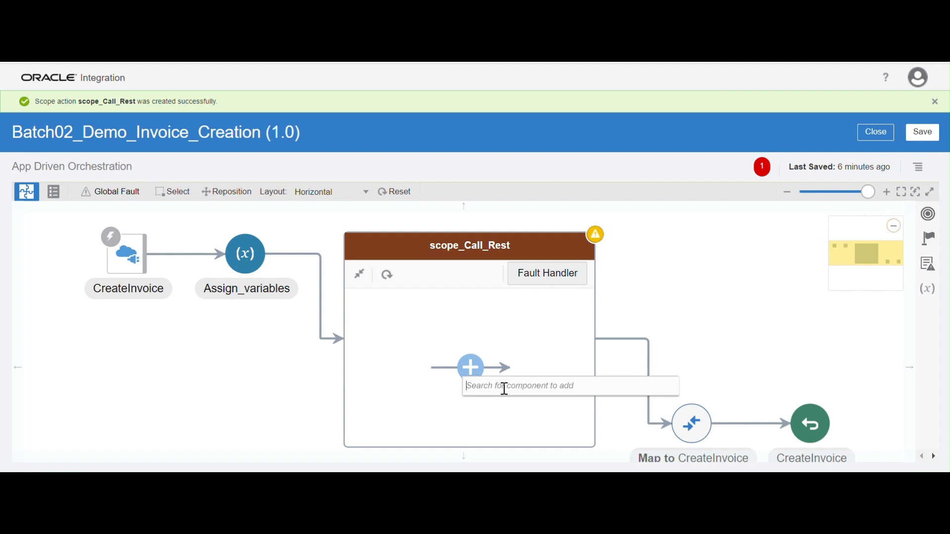
text(b)
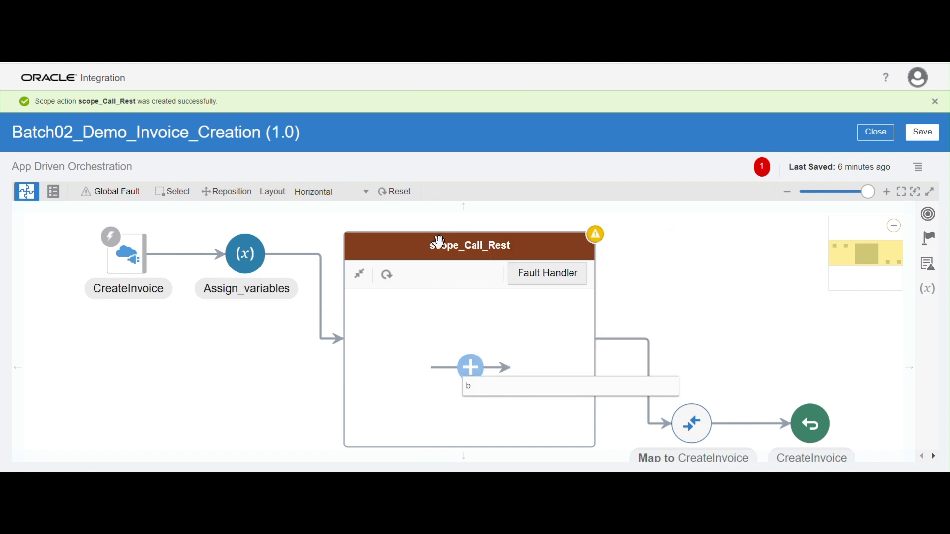
text(at)
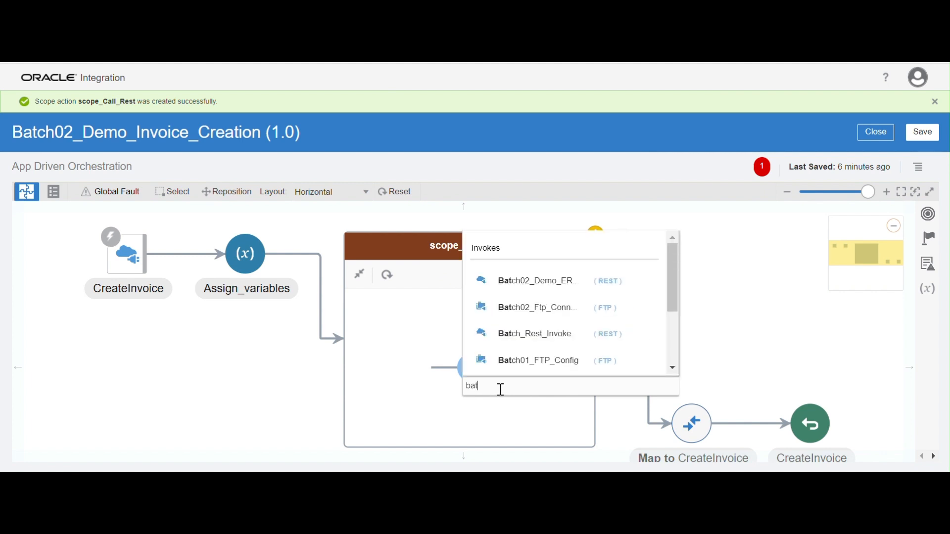
click(556, 282)
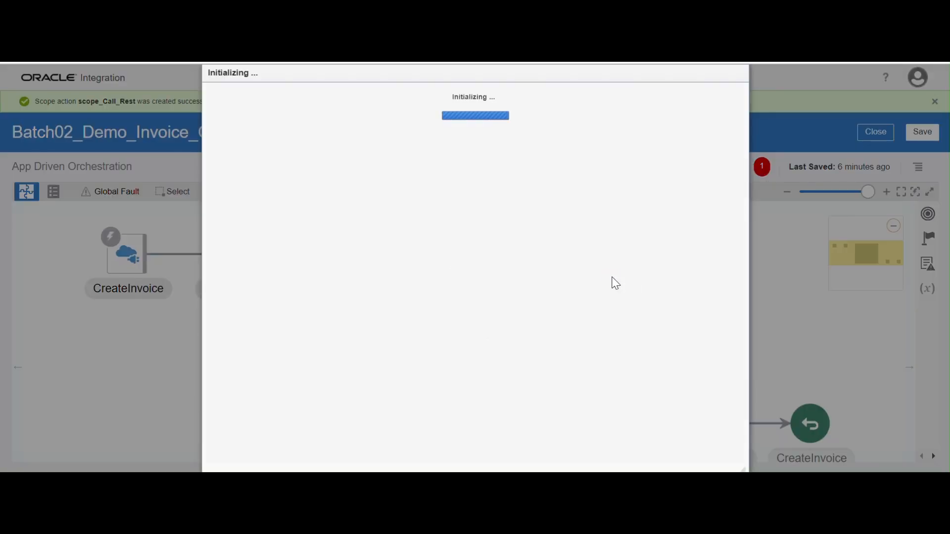
Name the REST endpoint CallRestAPI.
click(356, 201)
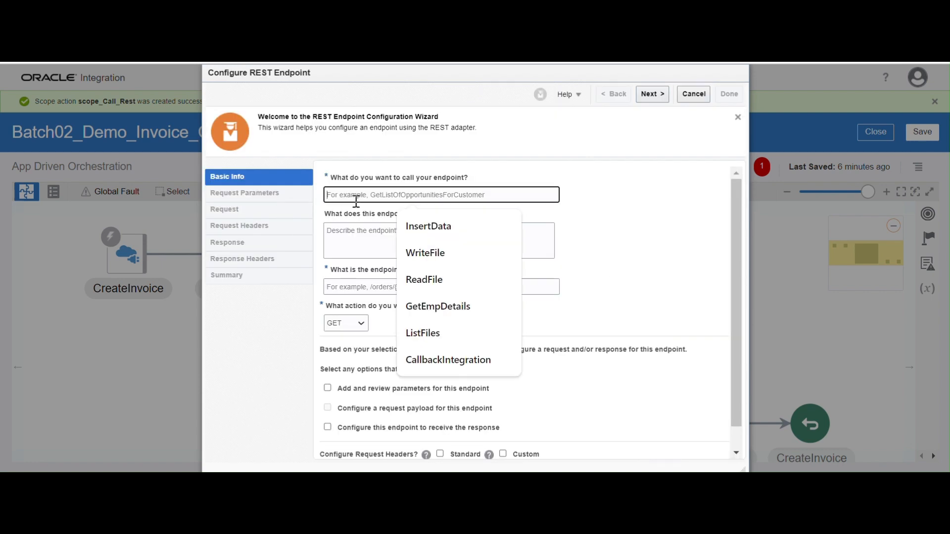
text(ca)
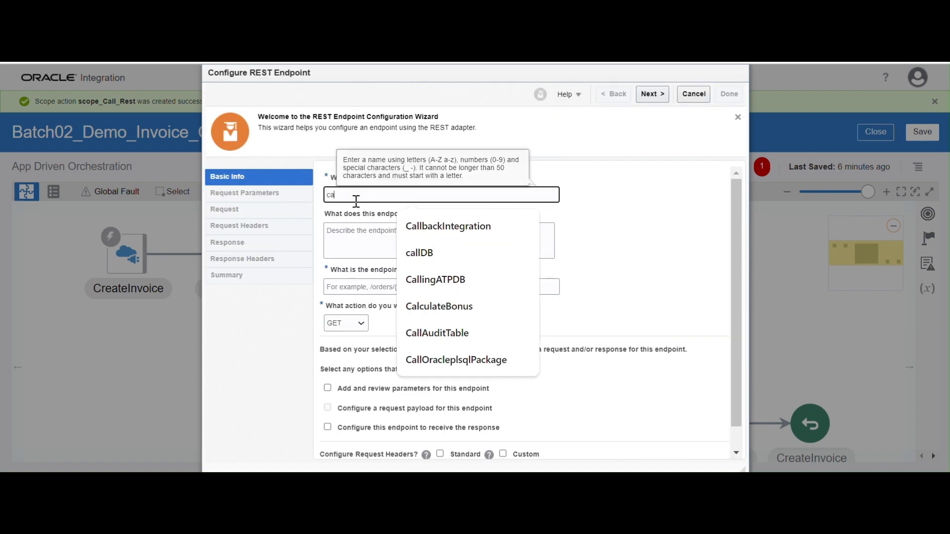
text(all)
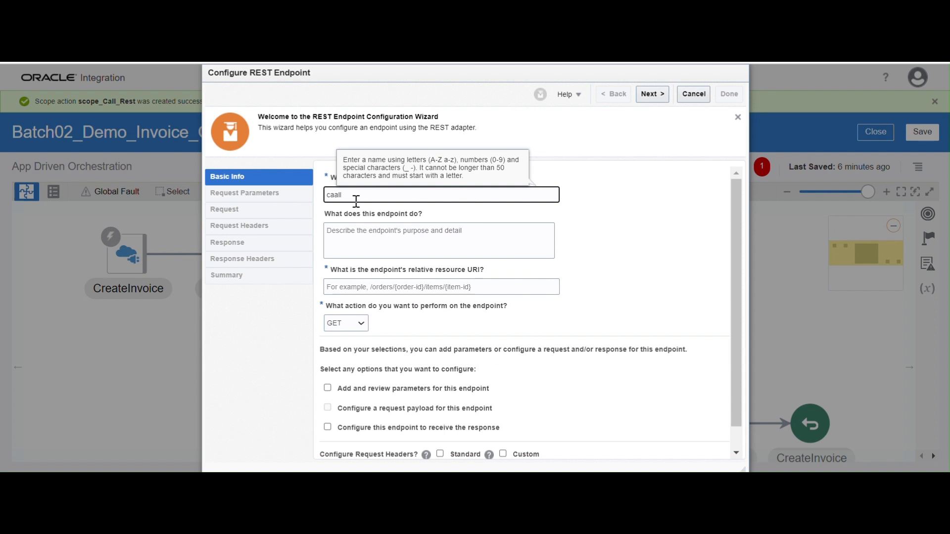
key(BackSpace)
text(llRES)
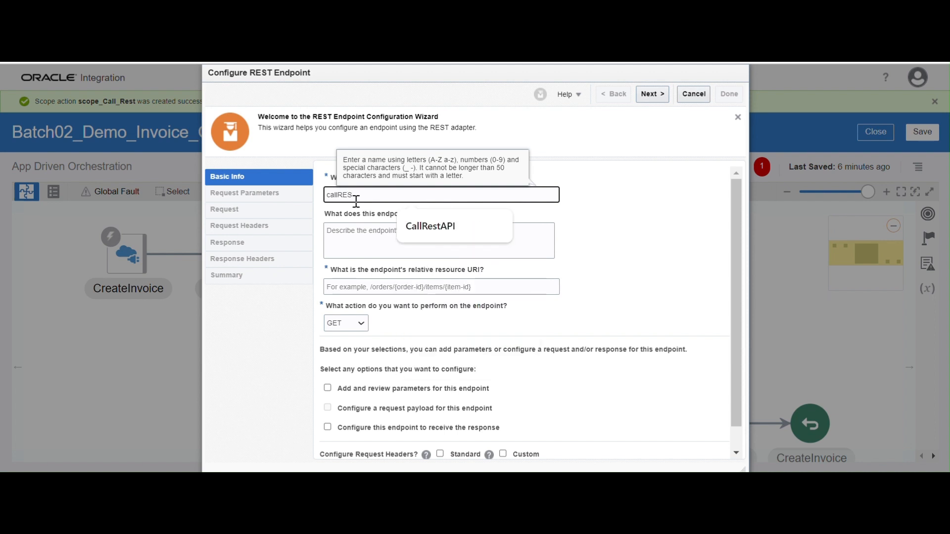
click(452, 223)
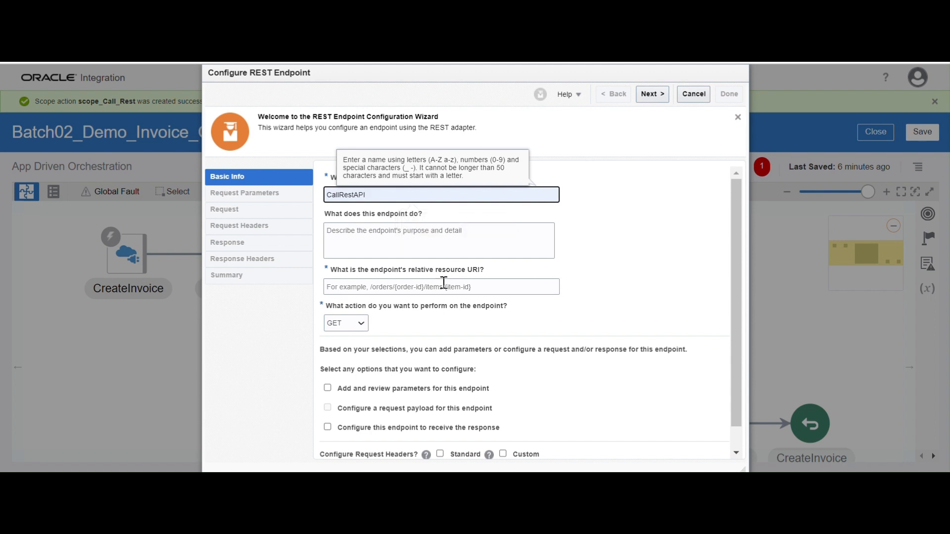
Copy the invoices resource path from the SoapUI request and set the endpoint's relative resource URI to /fscmRestApi/resources/11.13.18.05/invoices.
click(352, 290)
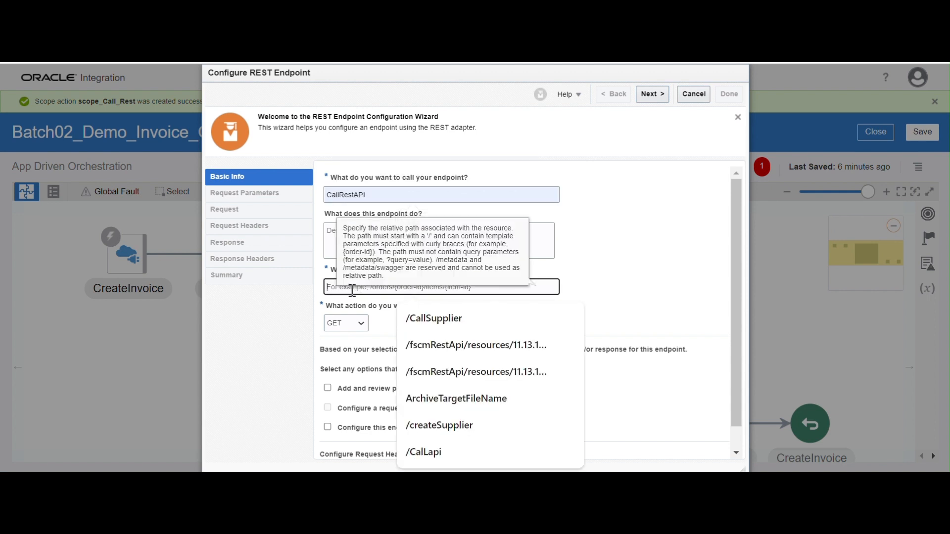
click(654, 261)
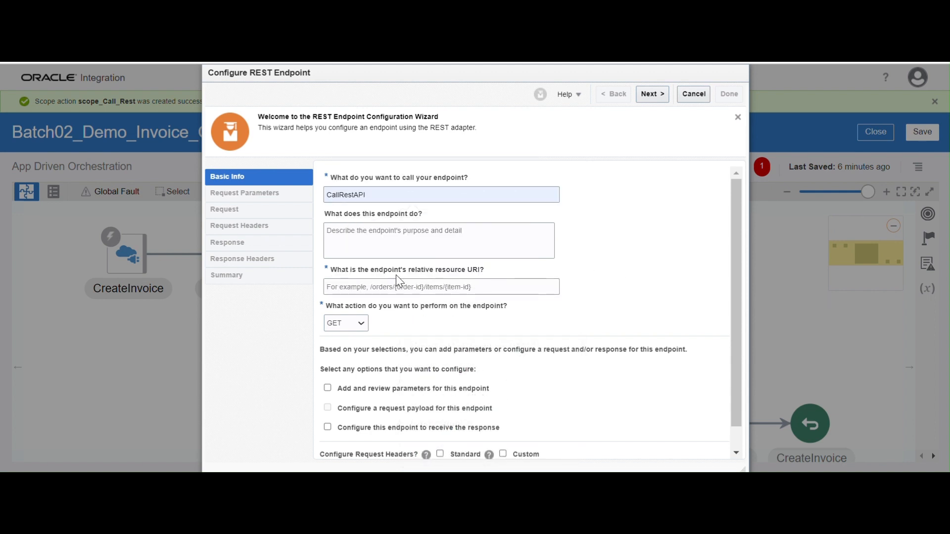
click(362, 288)
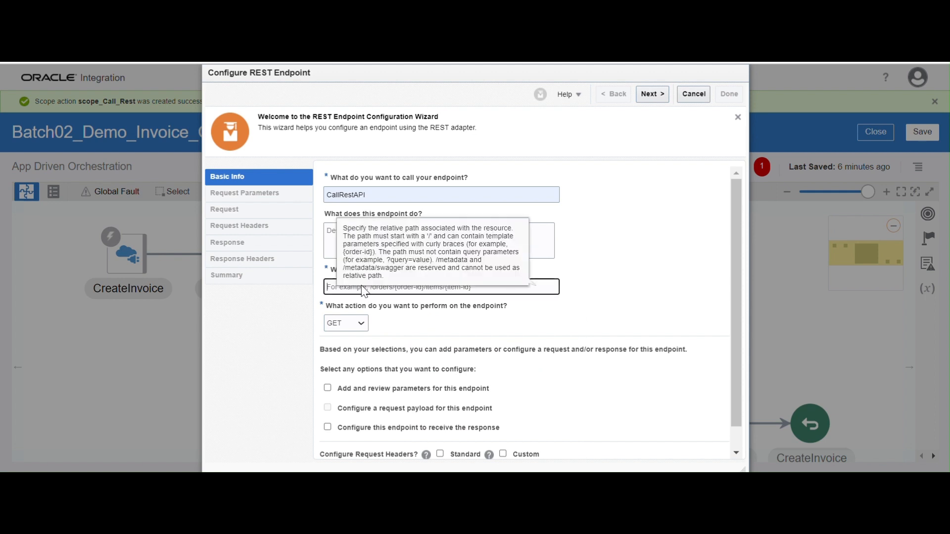
click(333, 289)
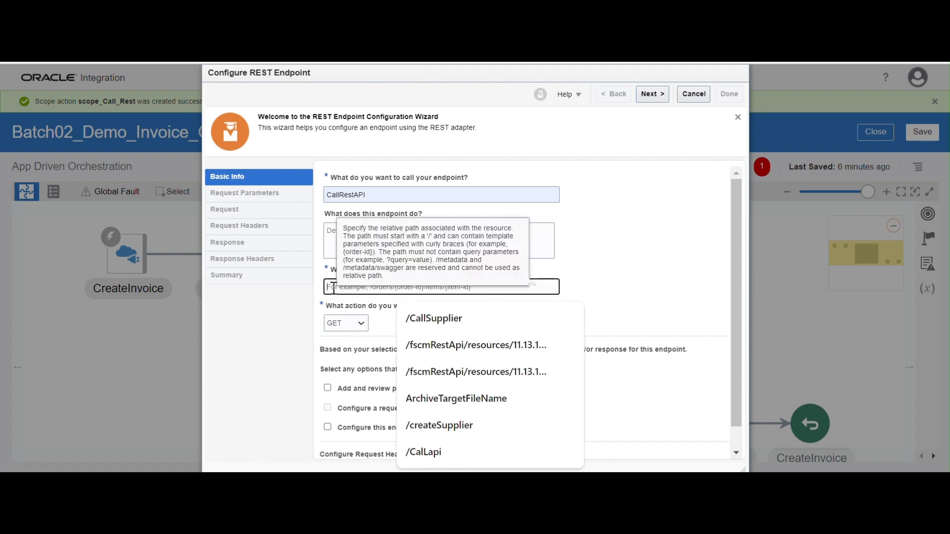
text(/)
key(BackSpace)
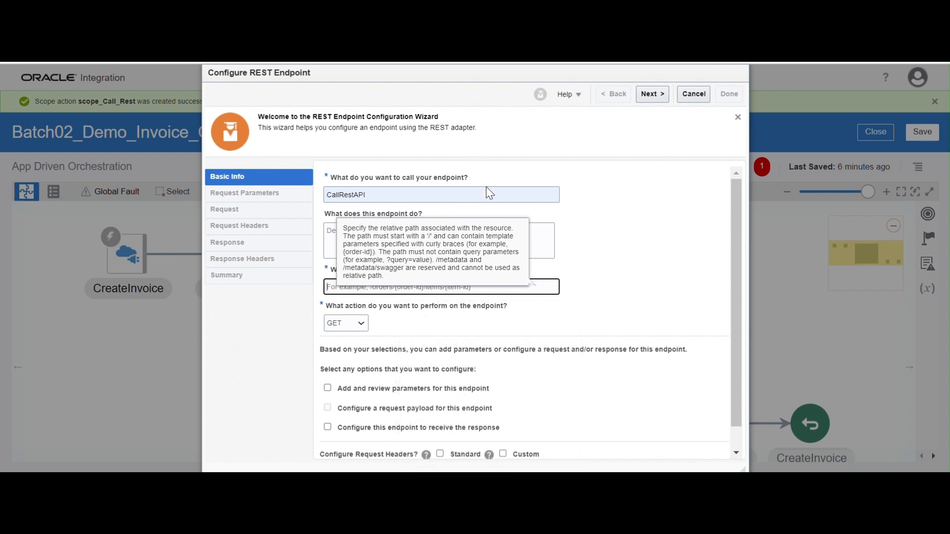
key(alt+Tab)
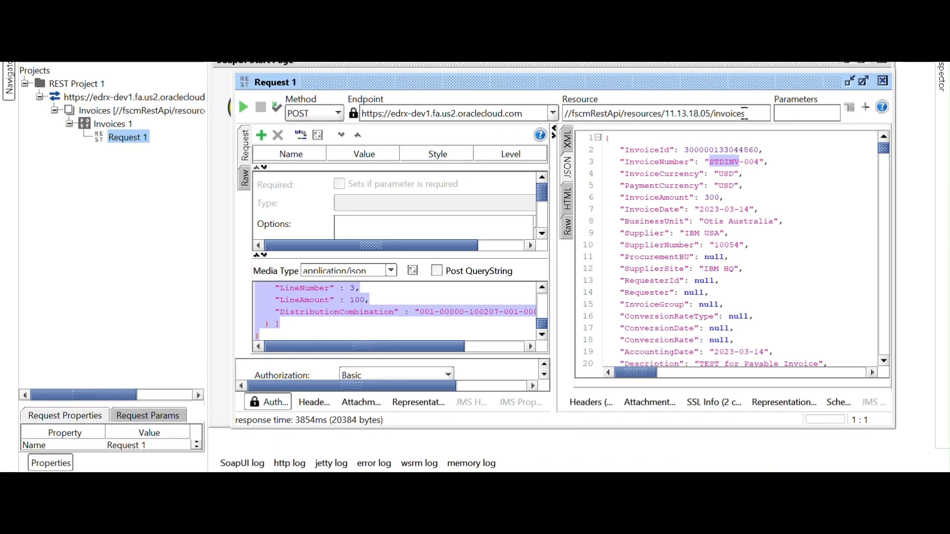
drag(750, 117, 636, 101)
key(ctrl+c)
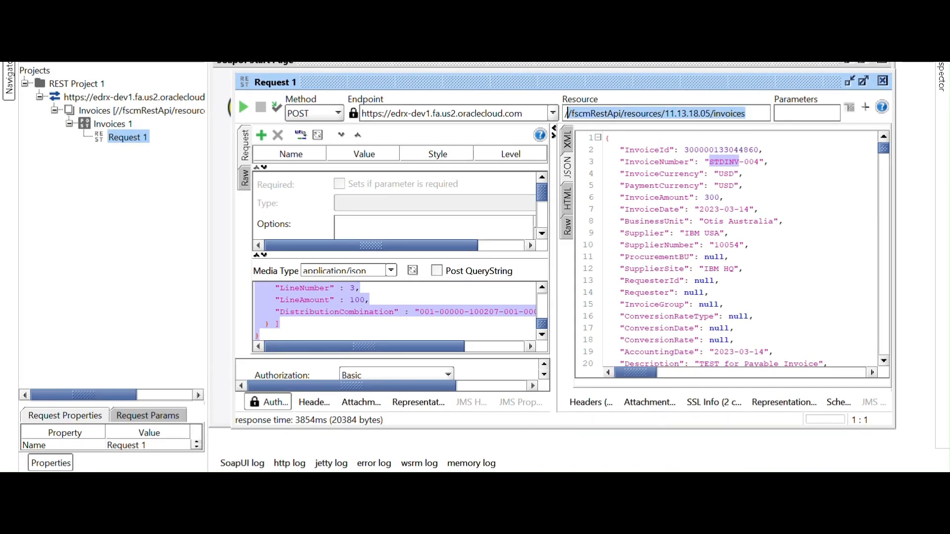
key(alt+Tab)
key(ctrl+v)
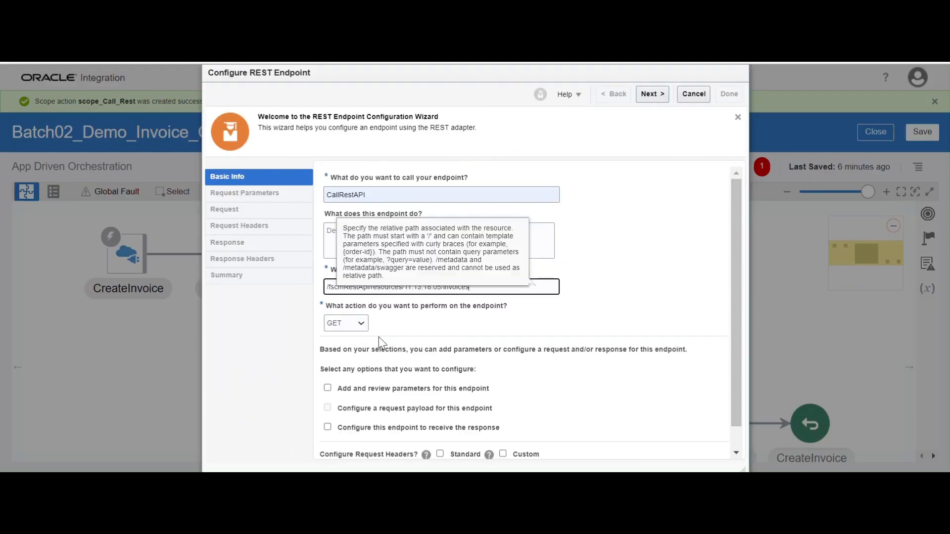
click(651, 286)
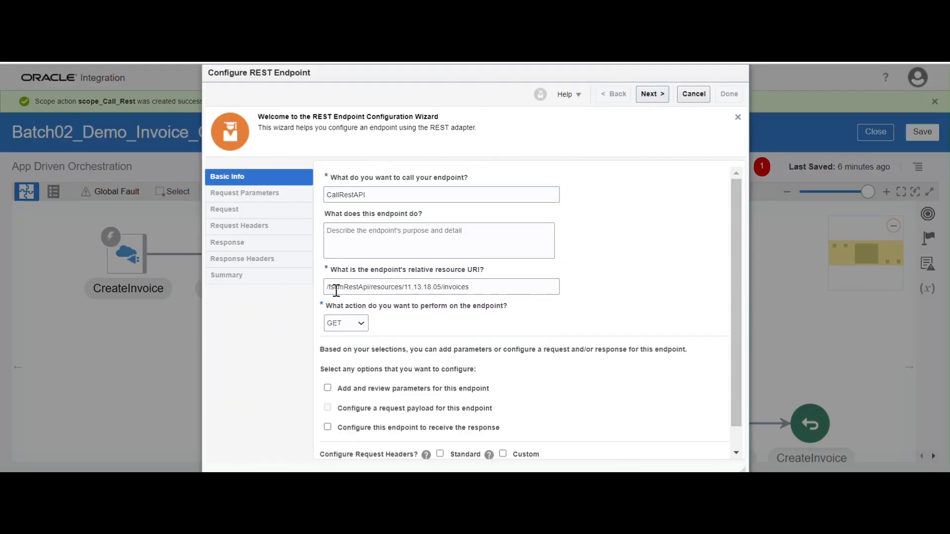
drag(328, 288, 494, 289)
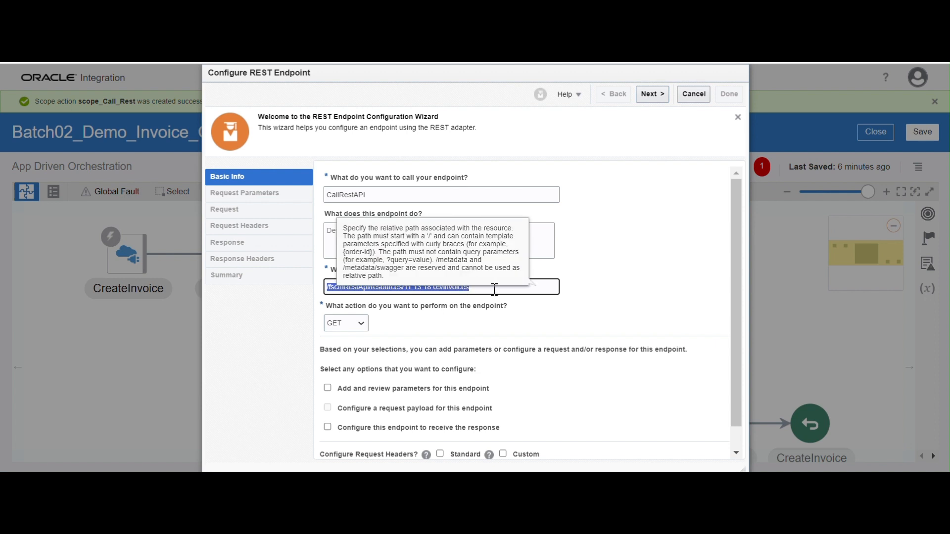
click(664, 274)
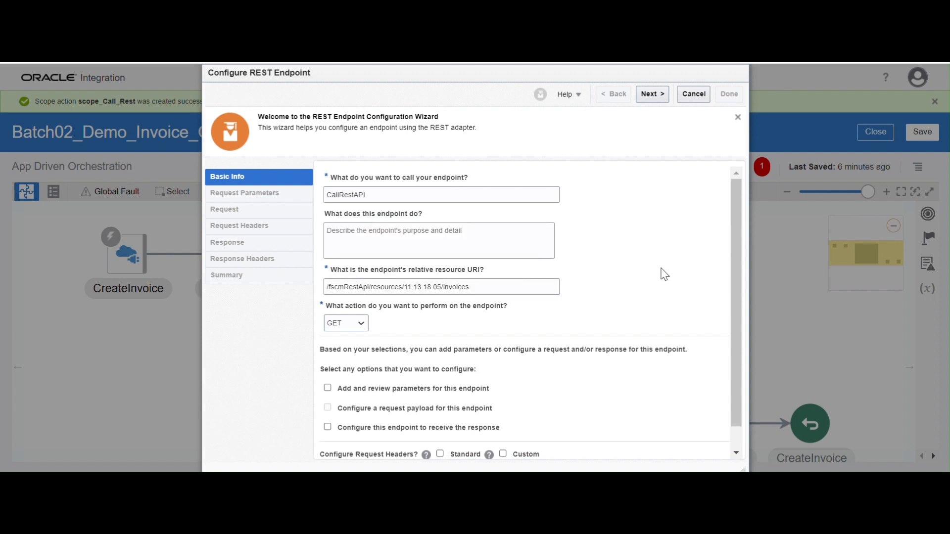
click(330, 290)
click(327, 288)
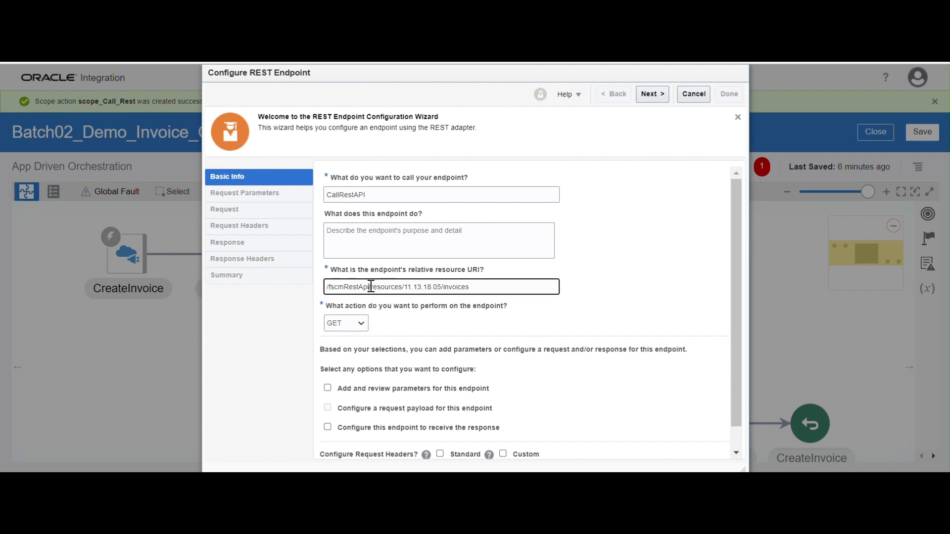
Set the endpoint action to POST, enable both a request payload and receiving the response, and proceed to the request configuration.
click(363, 322)
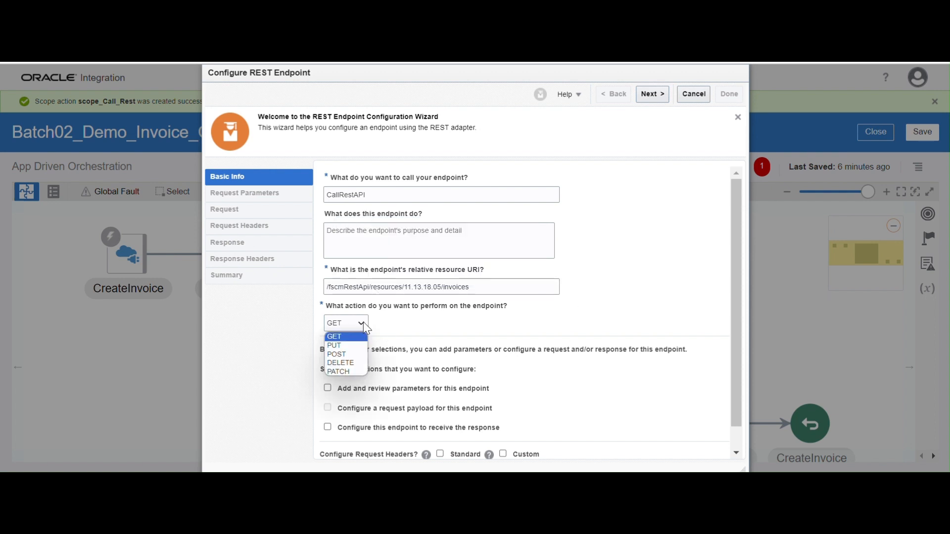
click(349, 354)
drag(731, 309, 742, 342)
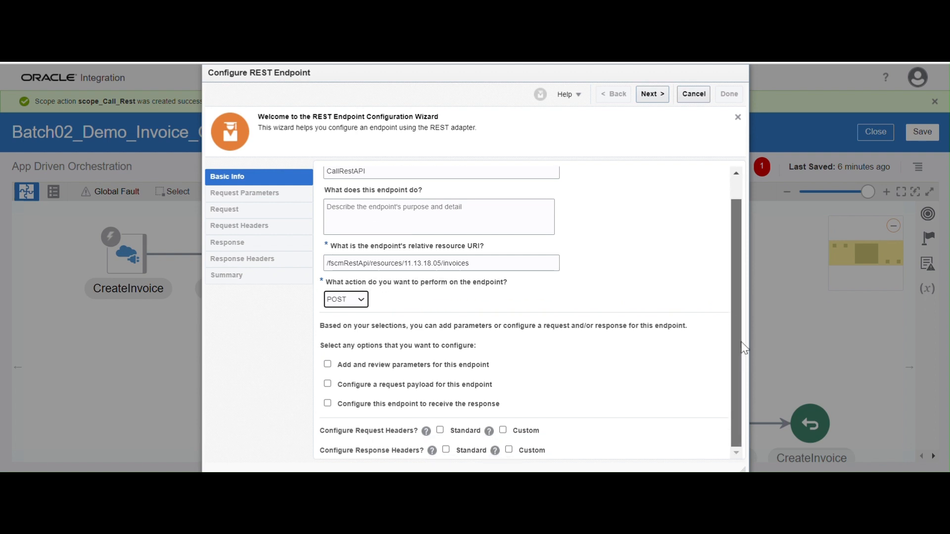
click(327, 386)
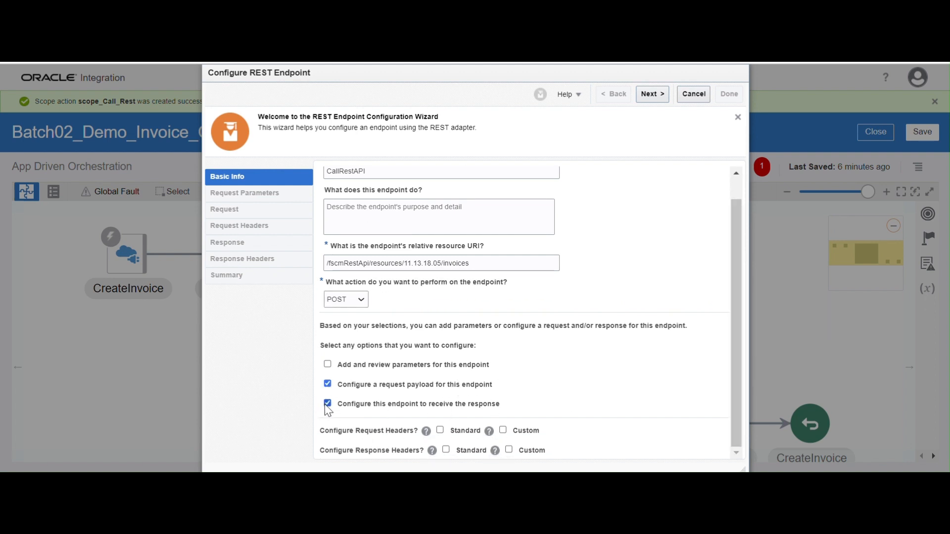
click(650, 94)
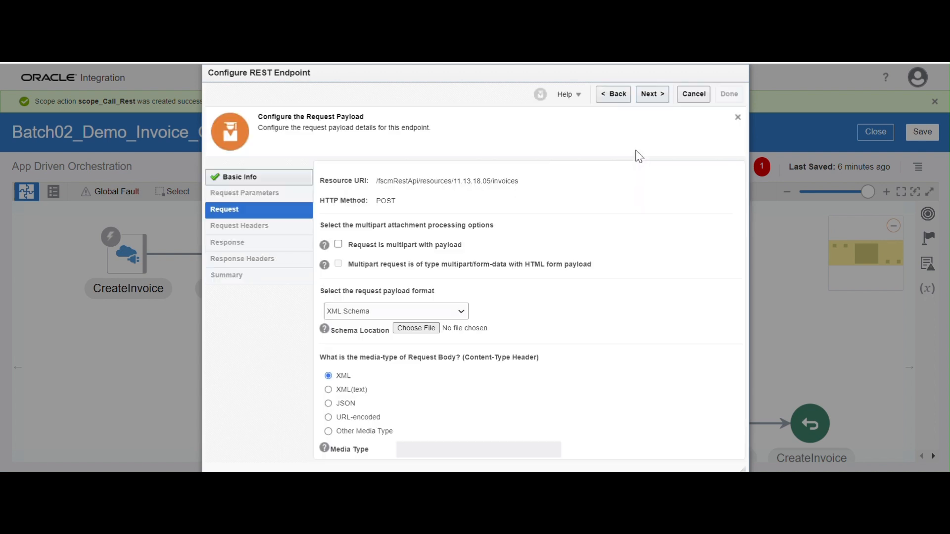
Define the request payload as an inline JSON Sample using the invoice JSON from the SoapUI request, then proceed to the response configuration.
click(469, 310)
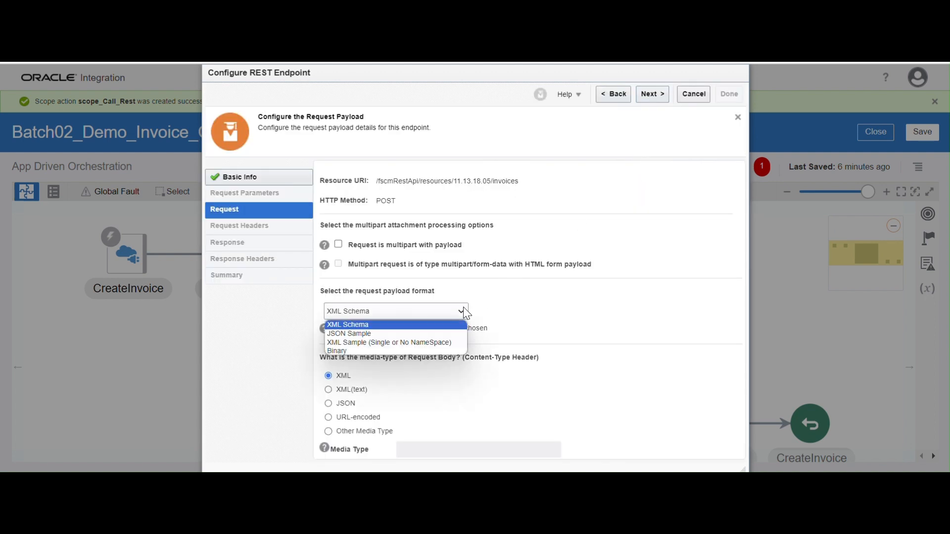
click(405, 333)
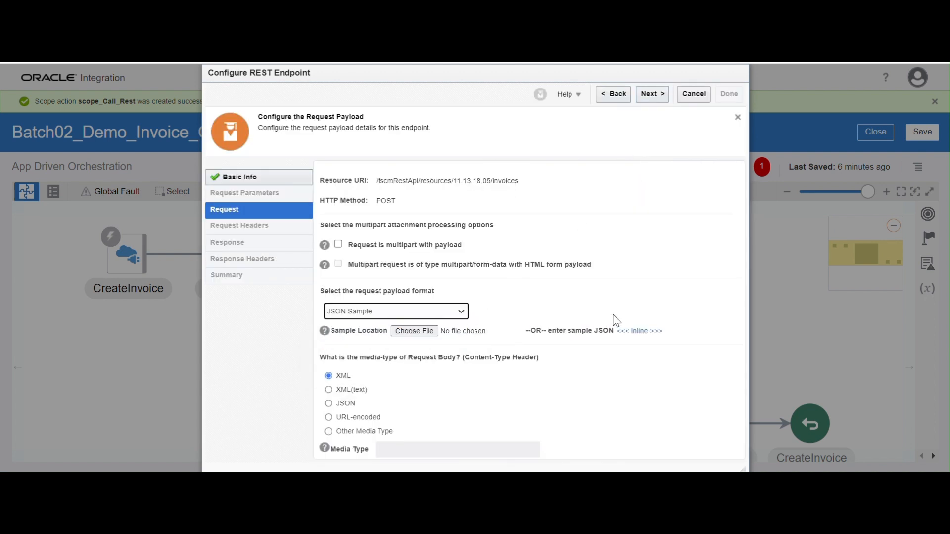
click(639, 331)
key(alt+Tab)
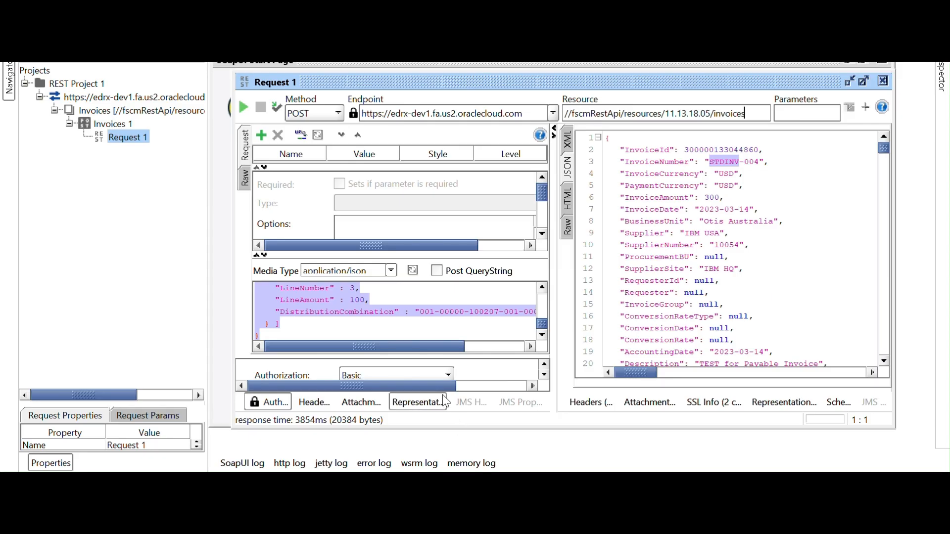
click(367, 311)
key(ctrl+a)
key(alt+Tab)
click(379, 286)
key(ctrl+v)
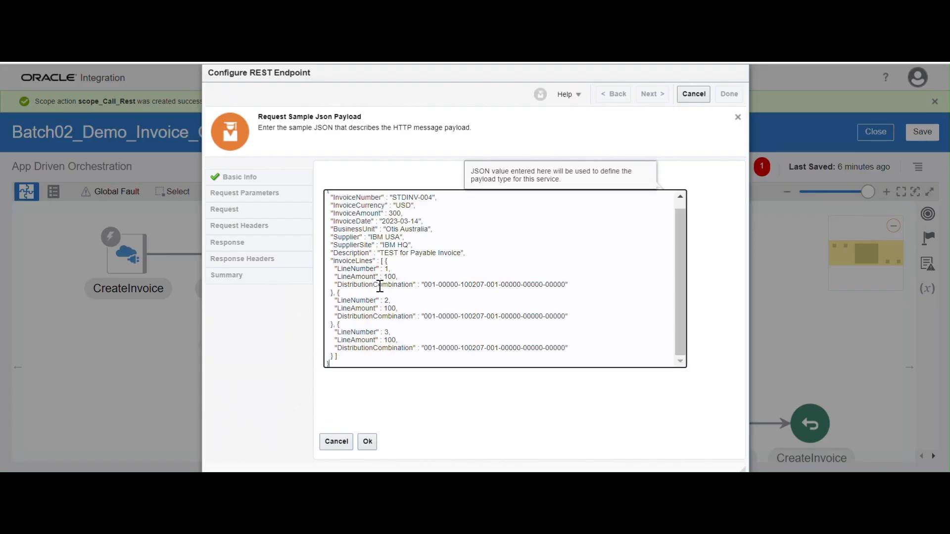
click(368, 442)
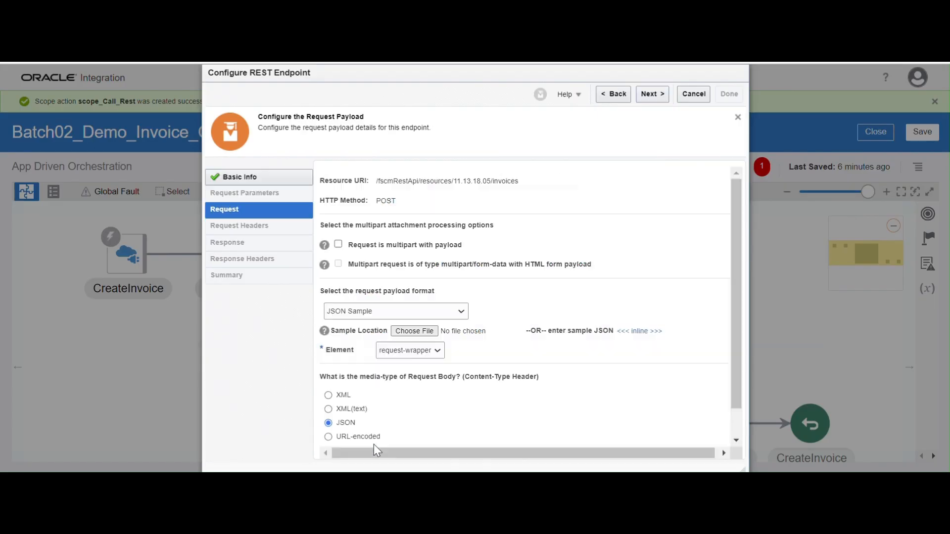
click(652, 94)
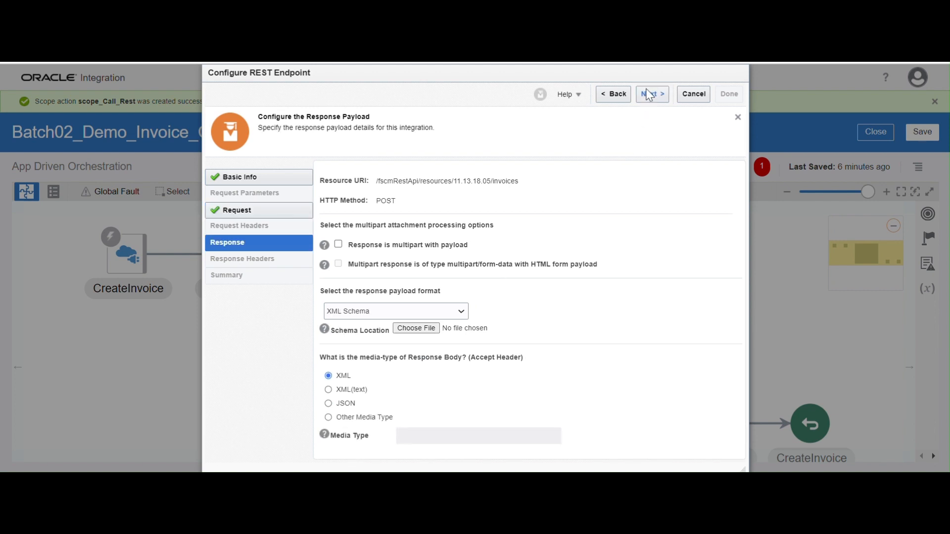
Set the response payload format to JSON Sample and open the inline sample entry.
click(409, 314)
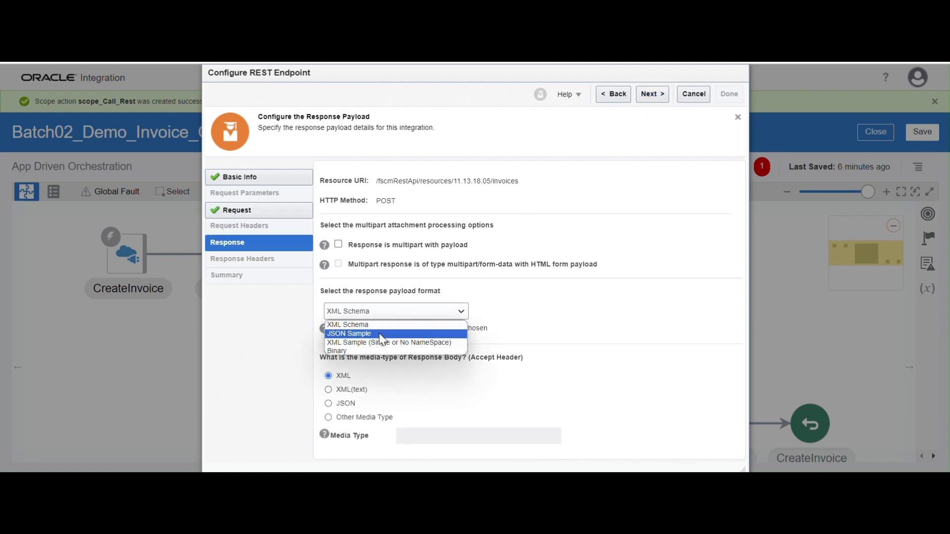
click(396, 333)
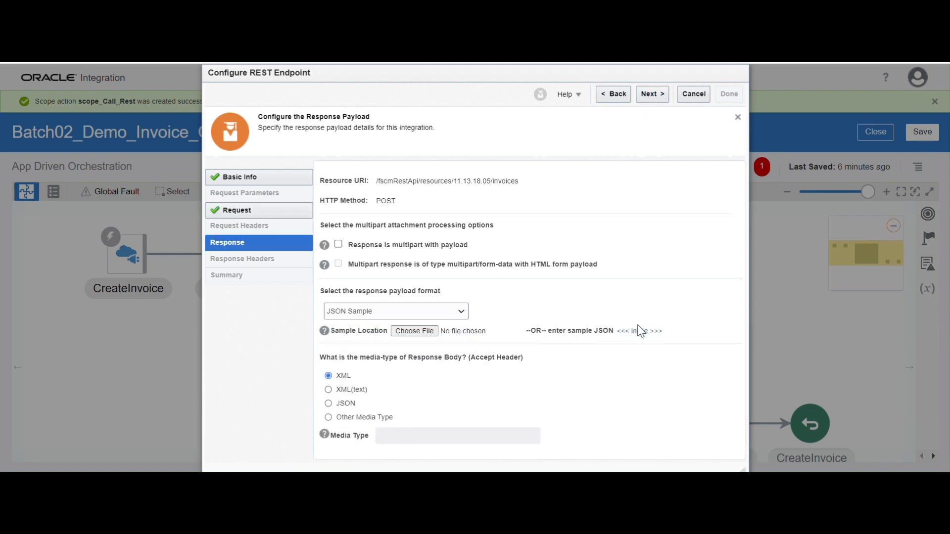
click(639, 331)
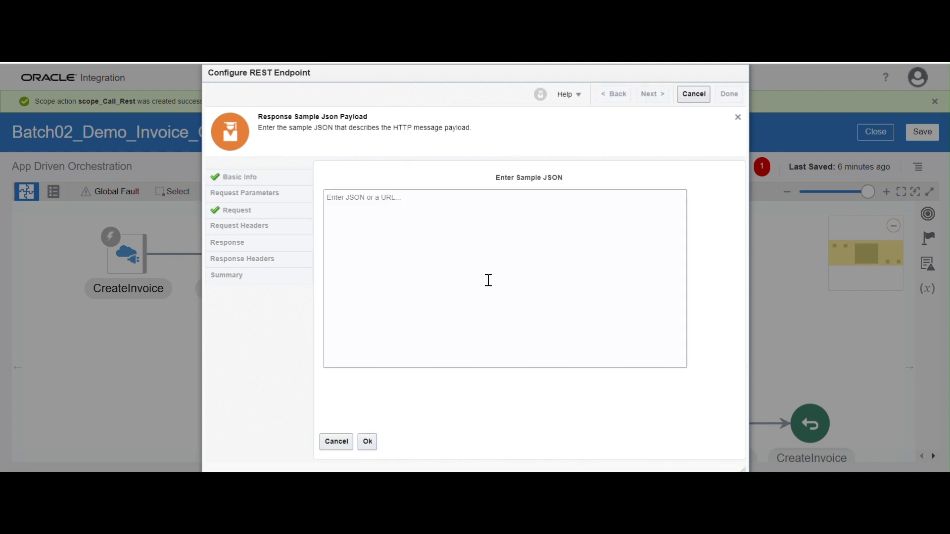
Switch to SoapUI and copy the complete JSON response of the invoices POST request.
key(alt+Tab)
click(700, 263)
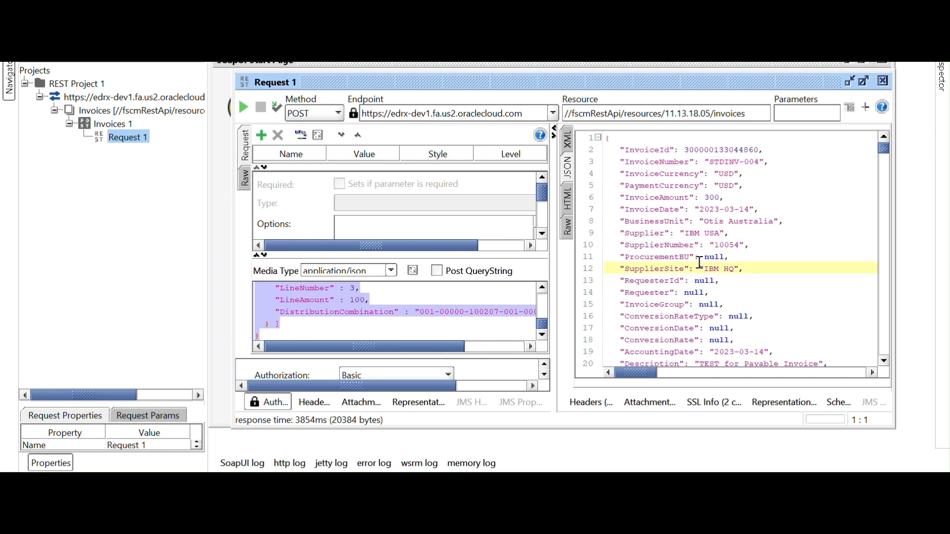
scroll(709, 252, down, 2)
scroll(709, 252, up, 2)
click(664, 198)
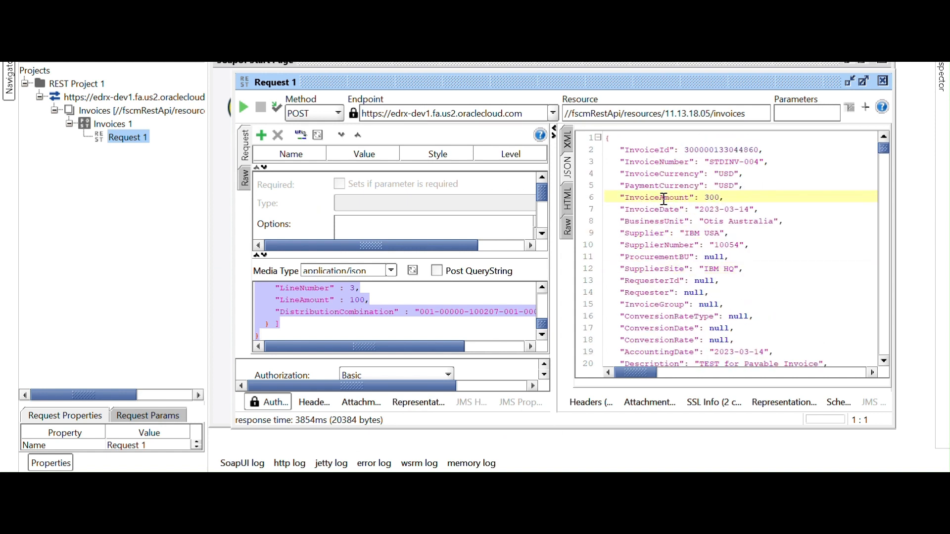
key(ctrl+a)
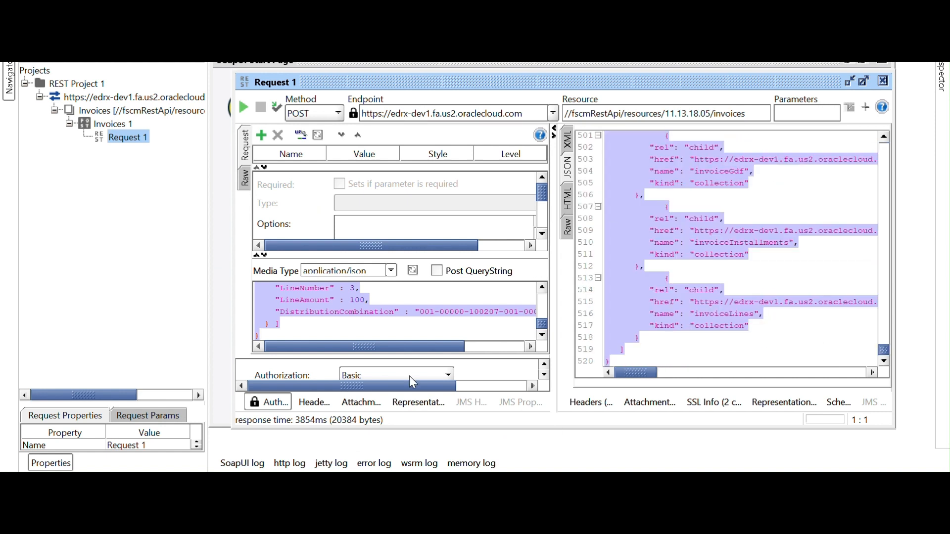
Back in Oracle Integration, paste the copied JSON as the response sample, accept it, and finish the CallRestAPI endpoint configuration.
key(alt+Tab)
click(415, 272)
key(ctrl+v)
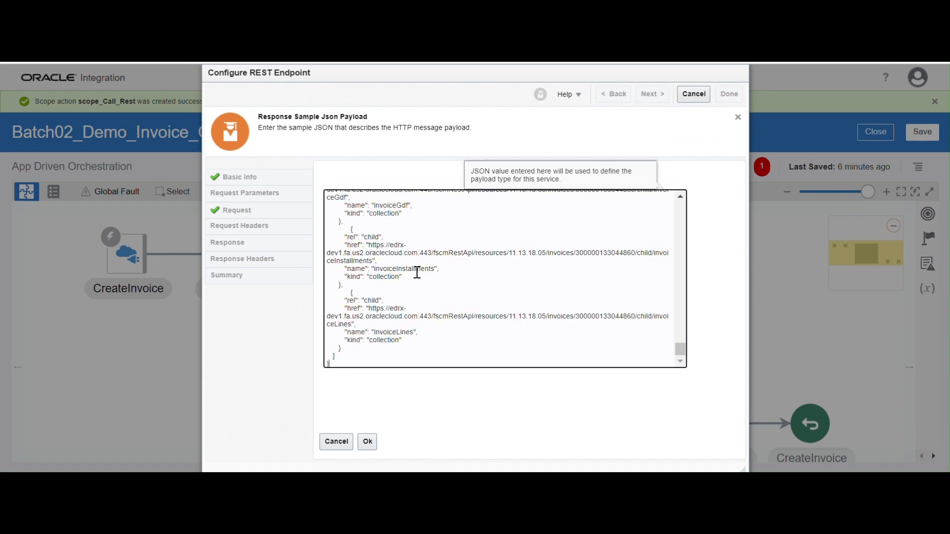
scroll(421, 349, up, 5)
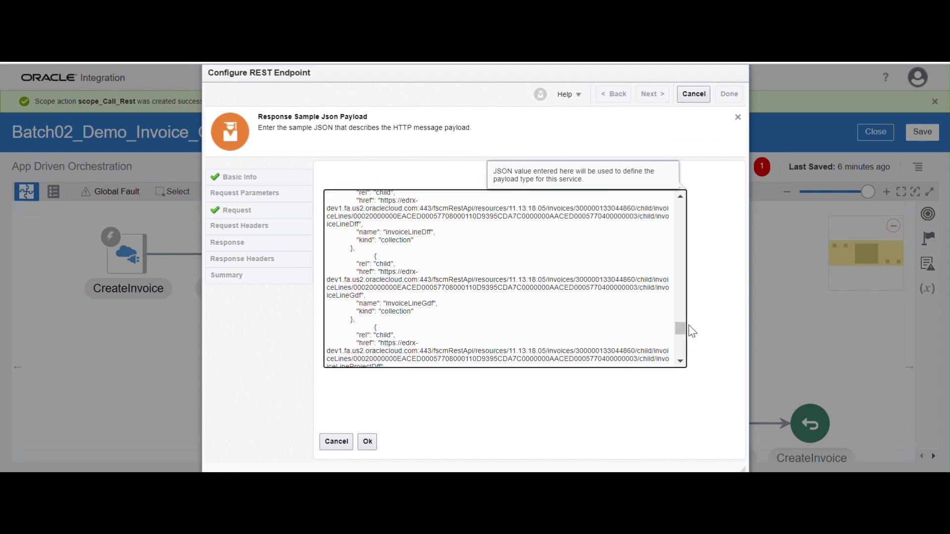
drag(680, 328, 673, 223)
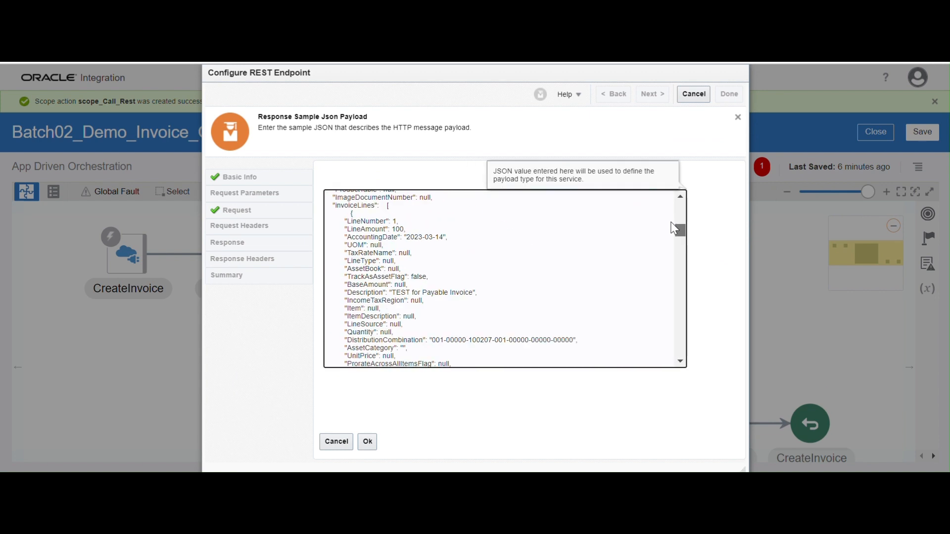
click(368, 448)
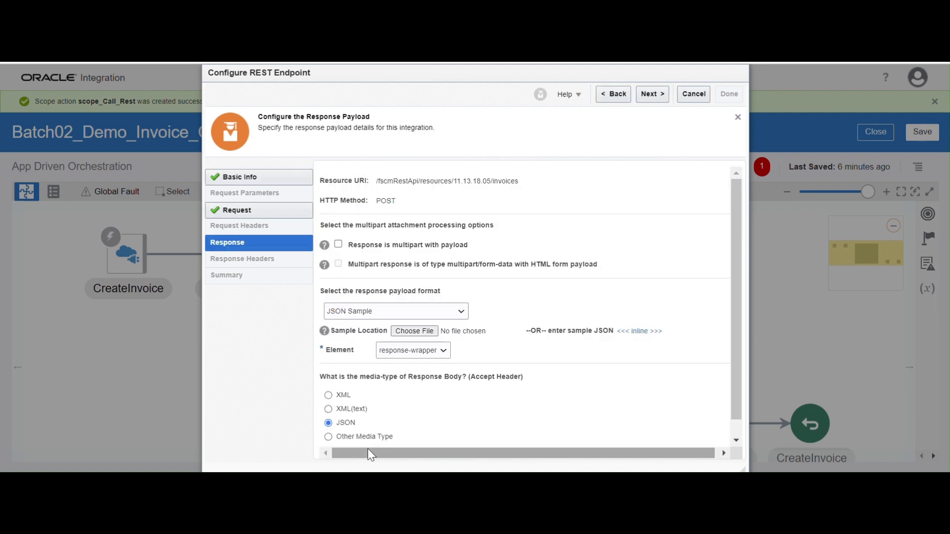
click(640, 97)
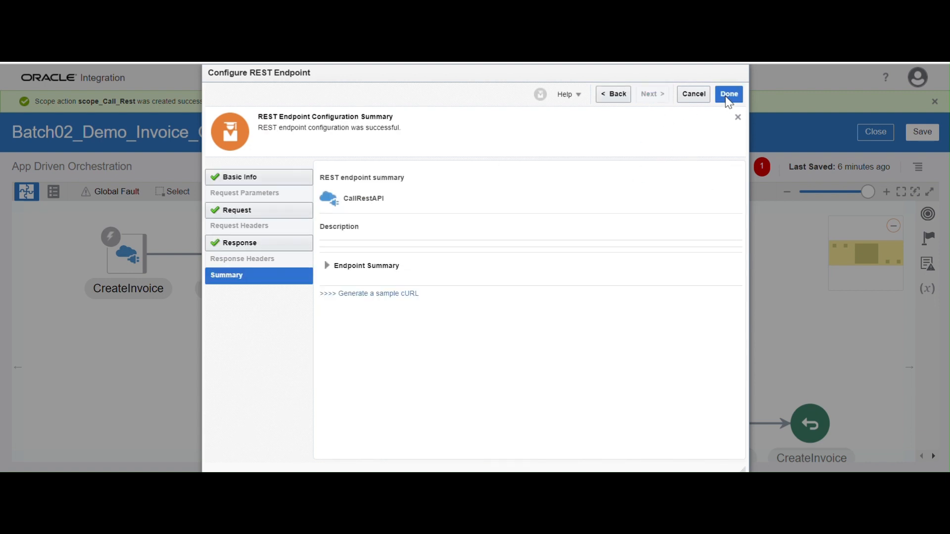
click(729, 94)
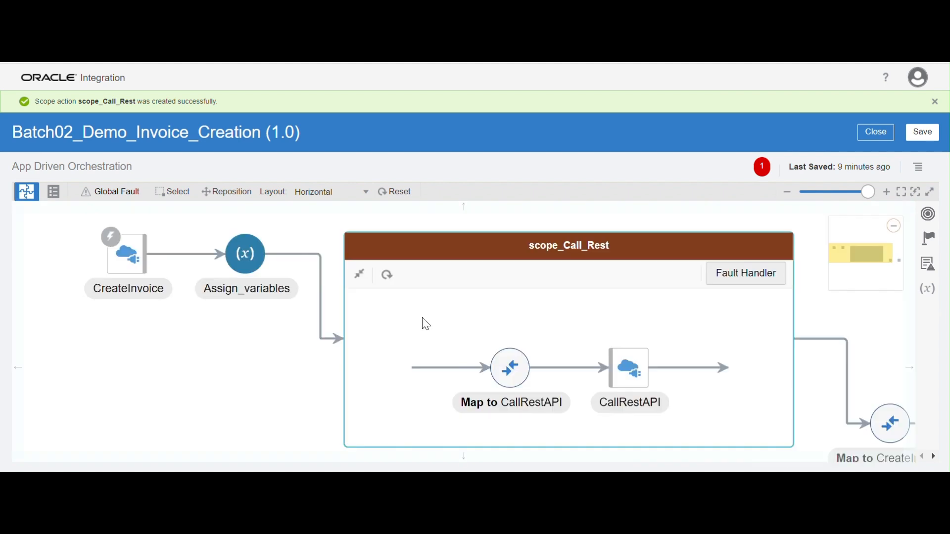
Open the Map to CallRestAPI mapping for editing and expand Request Wrapper and Invoice Lines in both the source and the target.
drag(223, 369, 203, 339)
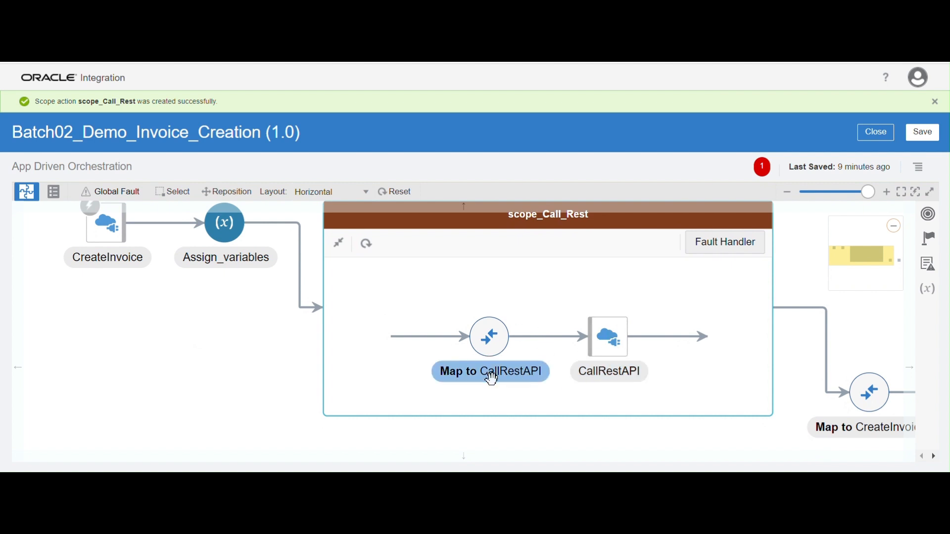
click(485, 345)
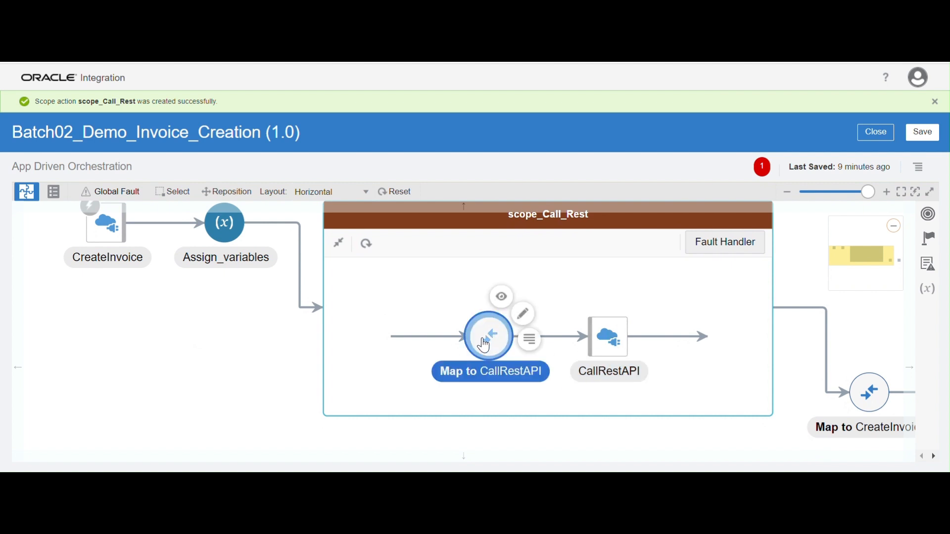
click(524, 314)
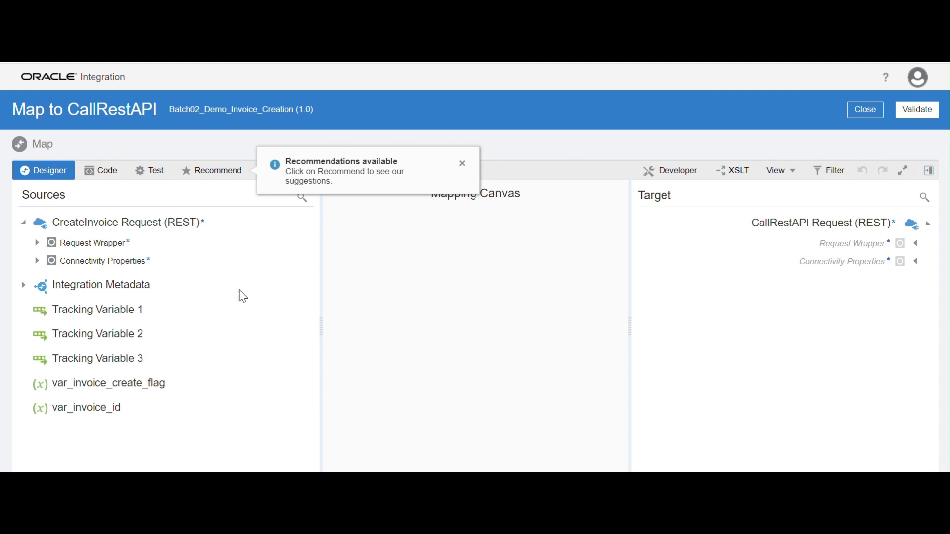
click(38, 242)
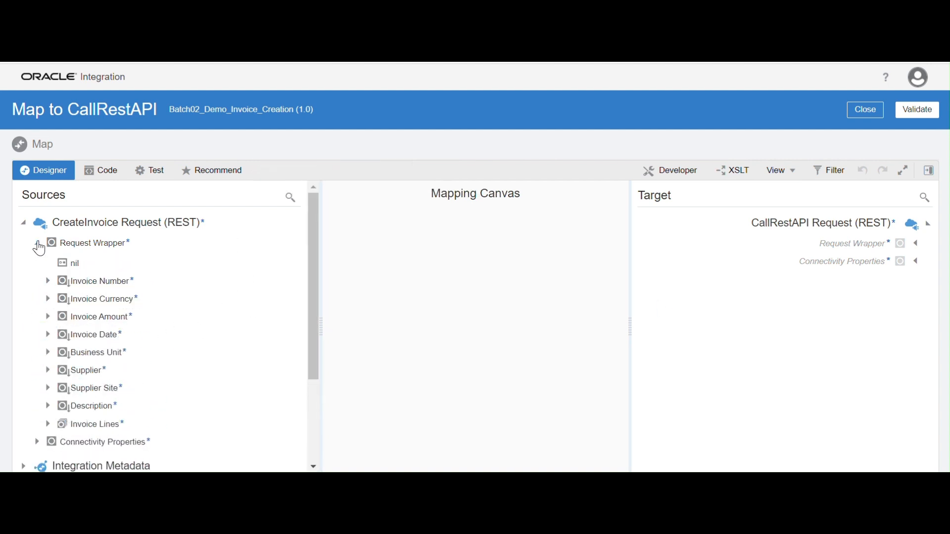
click(916, 244)
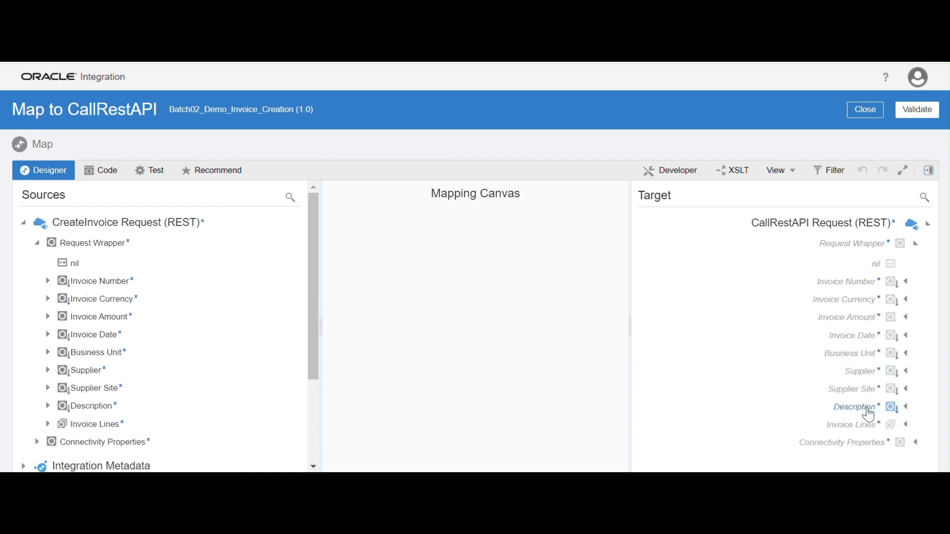
click(907, 427)
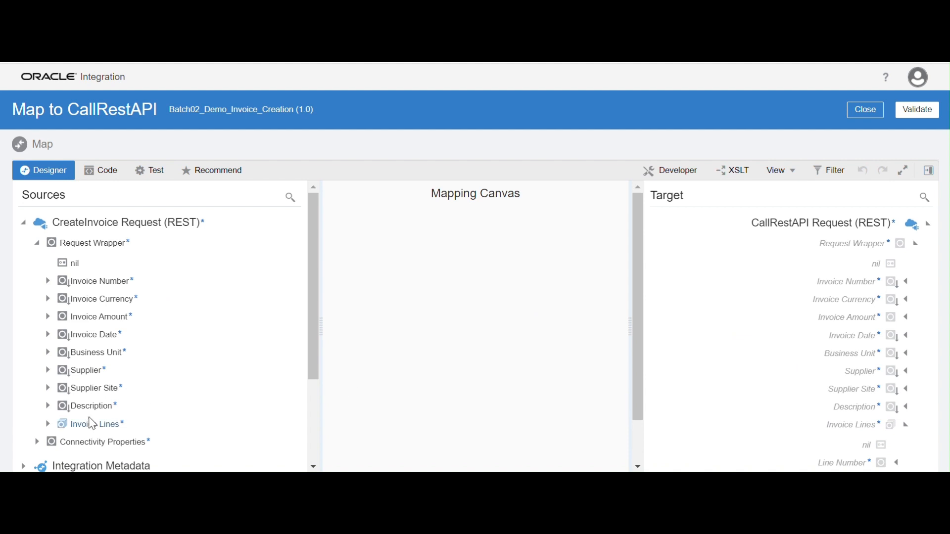
click(47, 424)
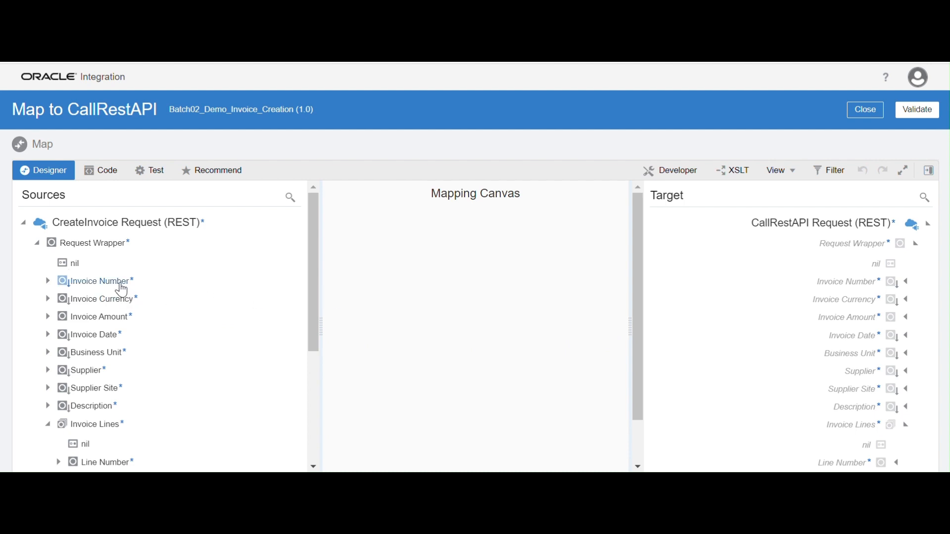
Map the source Invoice Number, Invoice Currency, Invoice Amount, Invoice Date and Business Unit to the same-named target elements.
drag(124, 282, 765, 293)
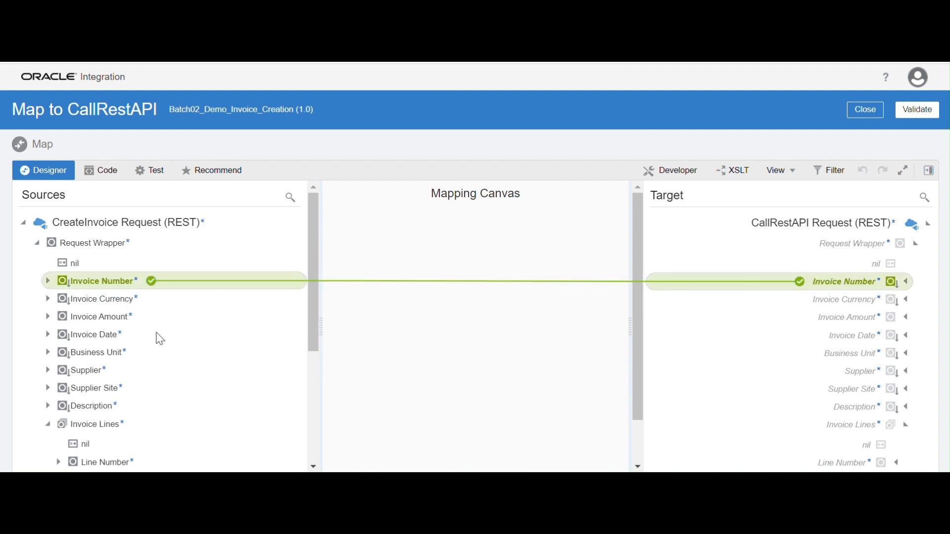
drag(121, 299, 792, 261)
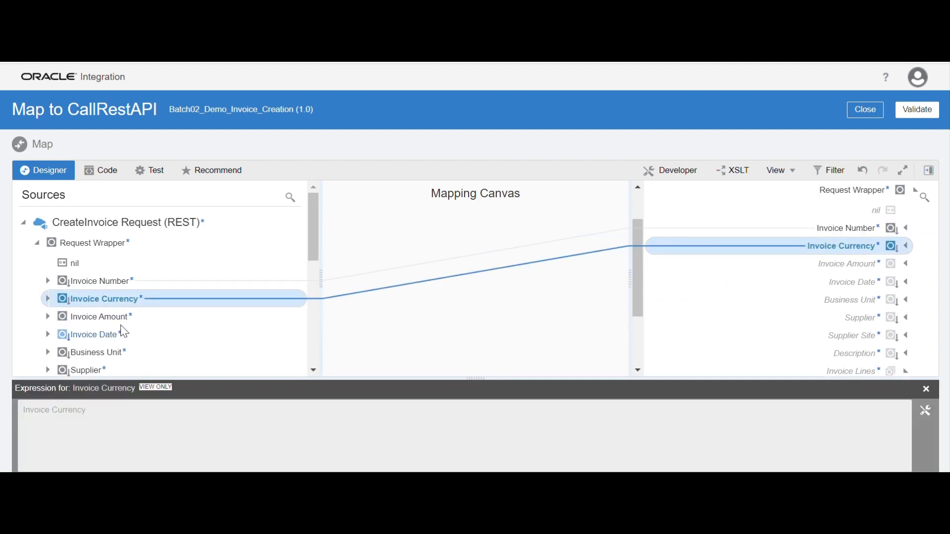
drag(120, 316, 827, 271)
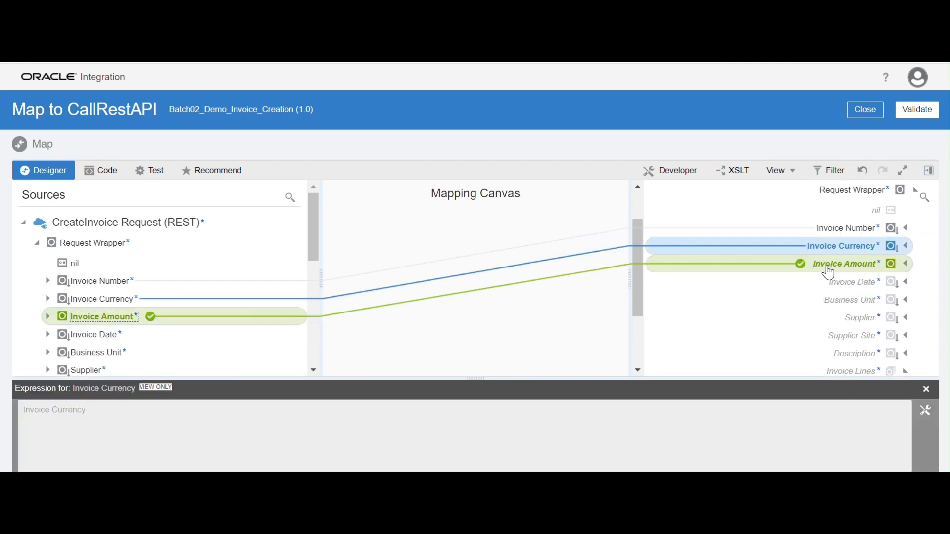
drag(98, 336, 831, 283)
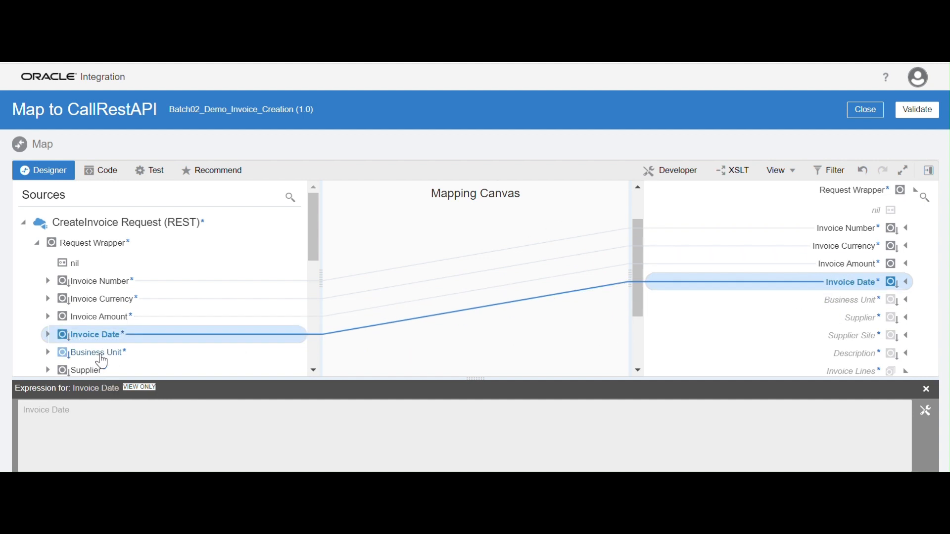
drag(101, 356, 808, 300)
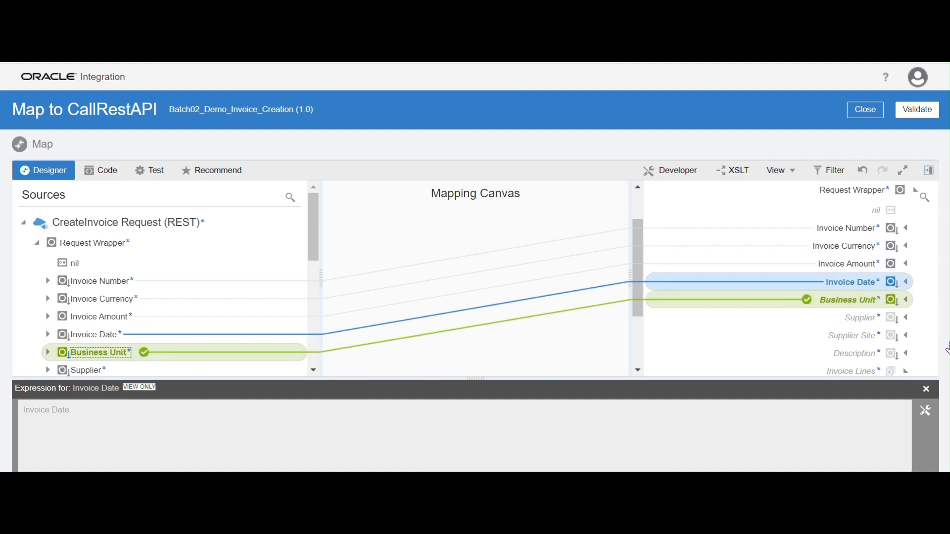
click(927, 391)
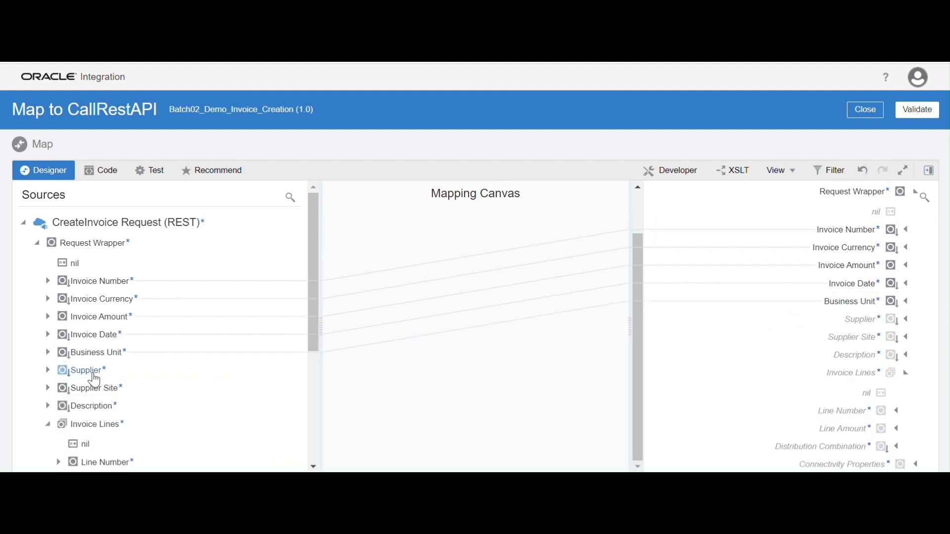
Map the source Supplier, Supplier Site and Description to the matching target elements of the CallRestAPI request.
drag(91, 371, 812, 321)
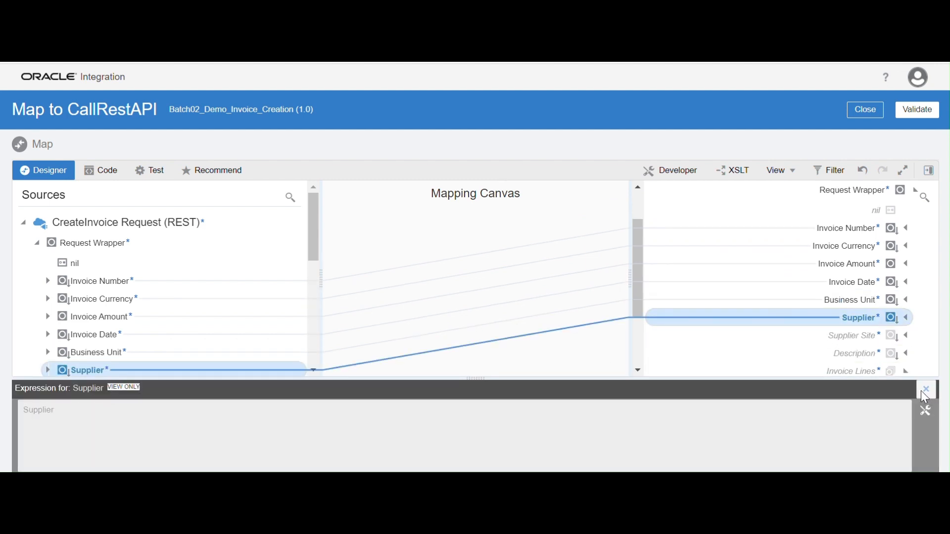
click(928, 392)
drag(99, 388, 815, 342)
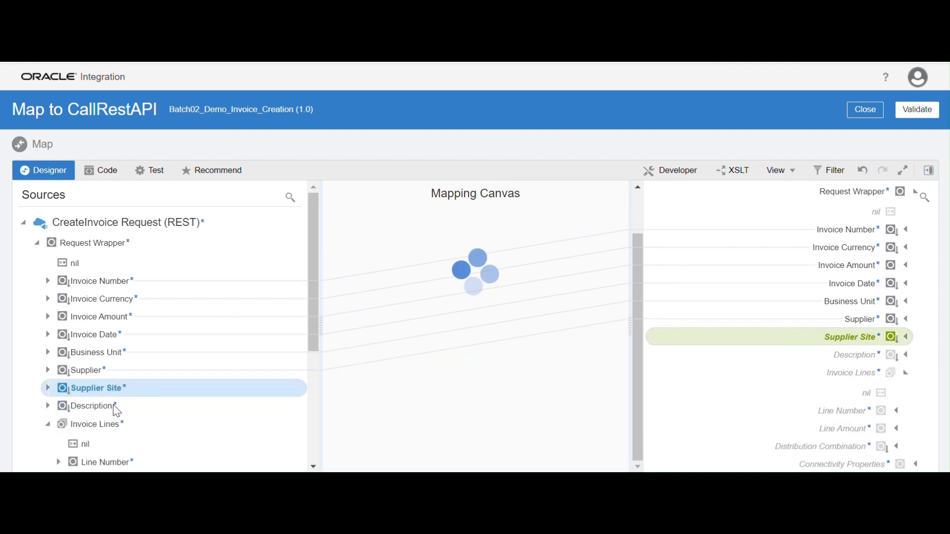
click(925, 390)
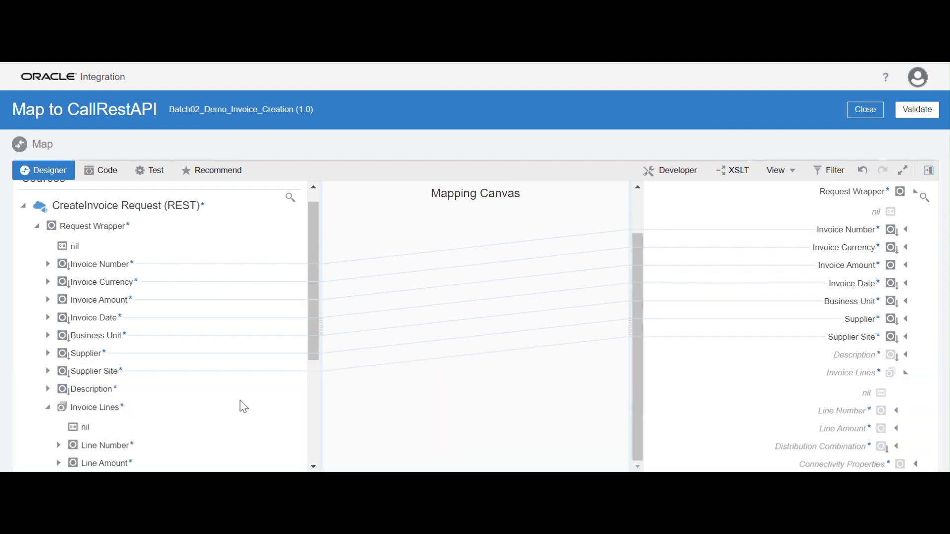
drag(114, 396, 825, 365)
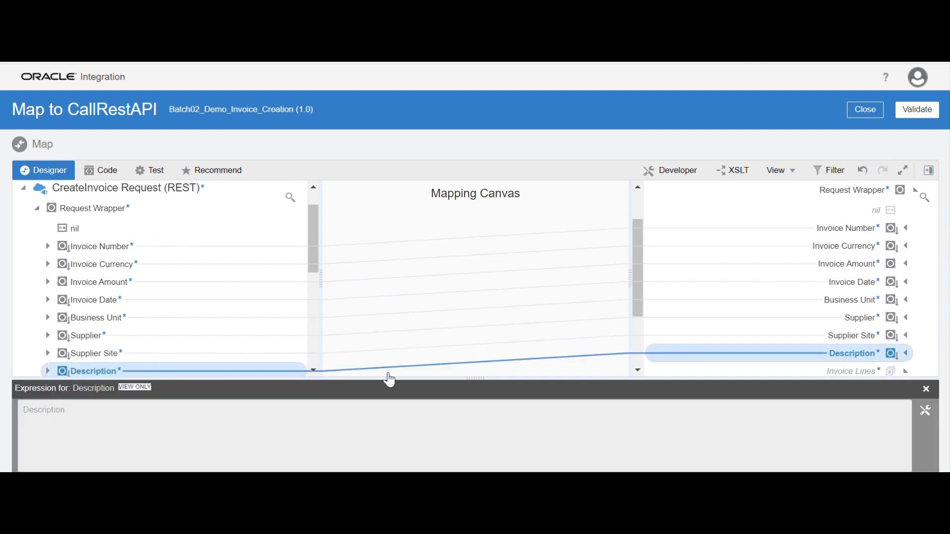
click(928, 394)
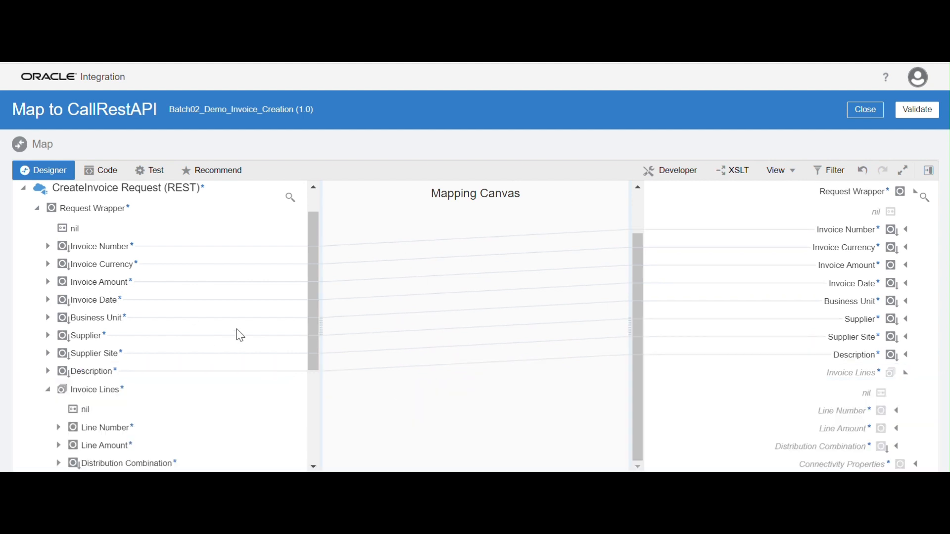
Under Invoice Lines, map the source Line Number, Line Amount and Distribution Combination to the same-named target elements.
scroll(278, 407, down, 3)
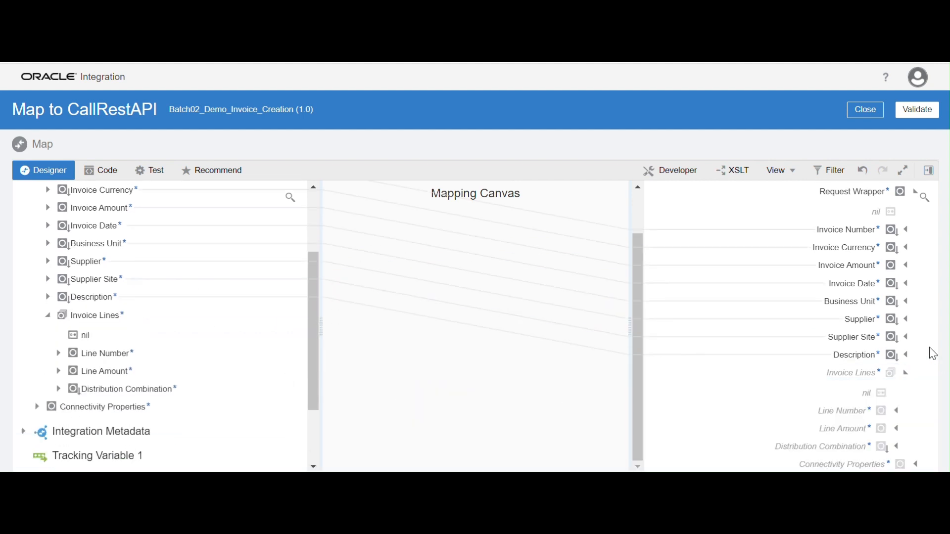
scroll(233, 390, up, 3)
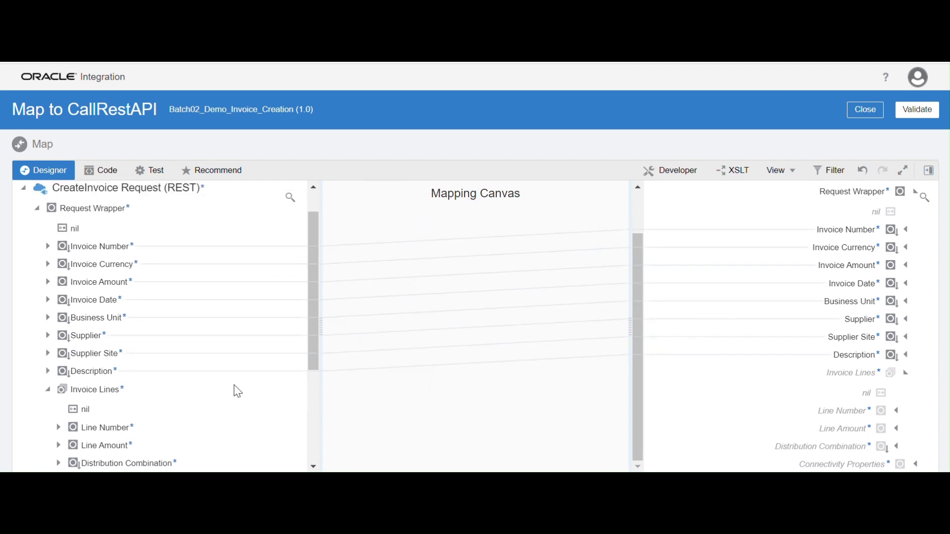
scroll(238, 392, down, 3)
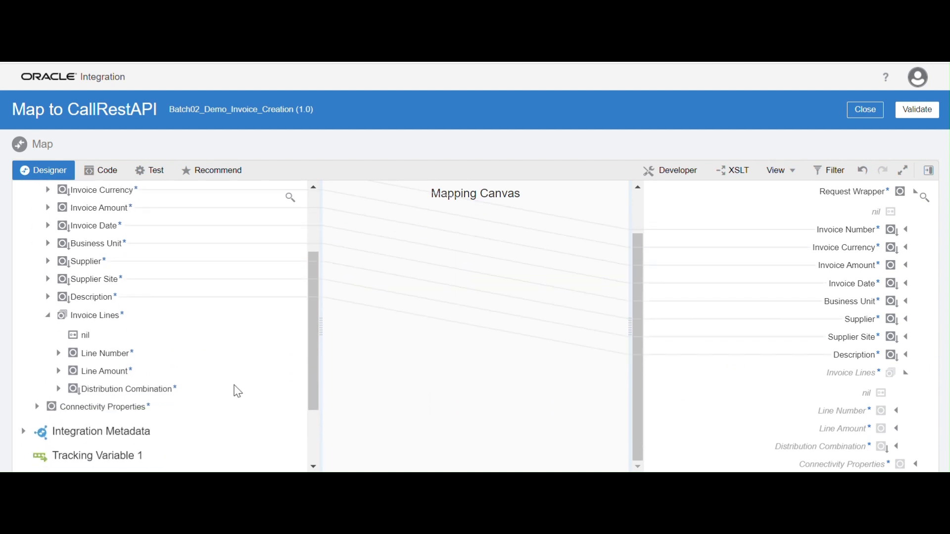
scroll(237, 391, up, 3)
drag(113, 398, 822, 383)
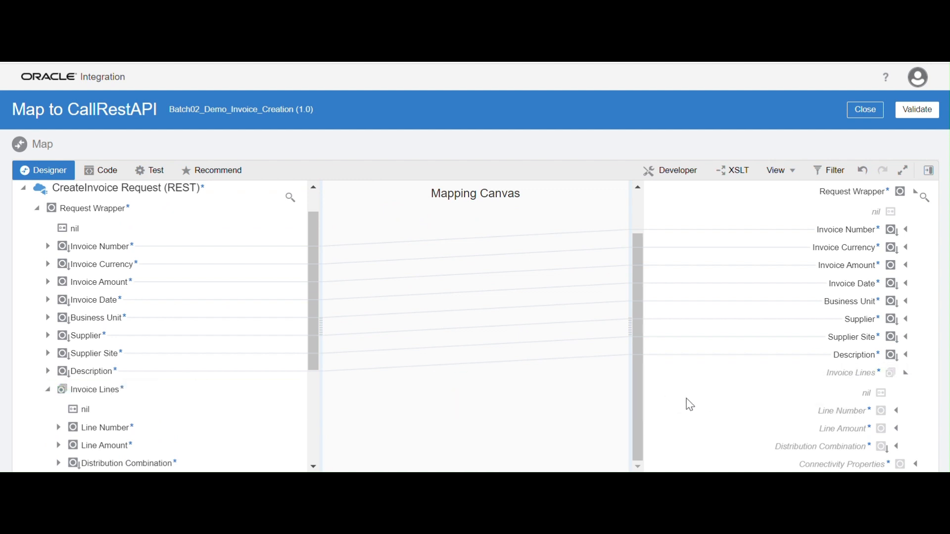
scroll(240, 402, down, 3)
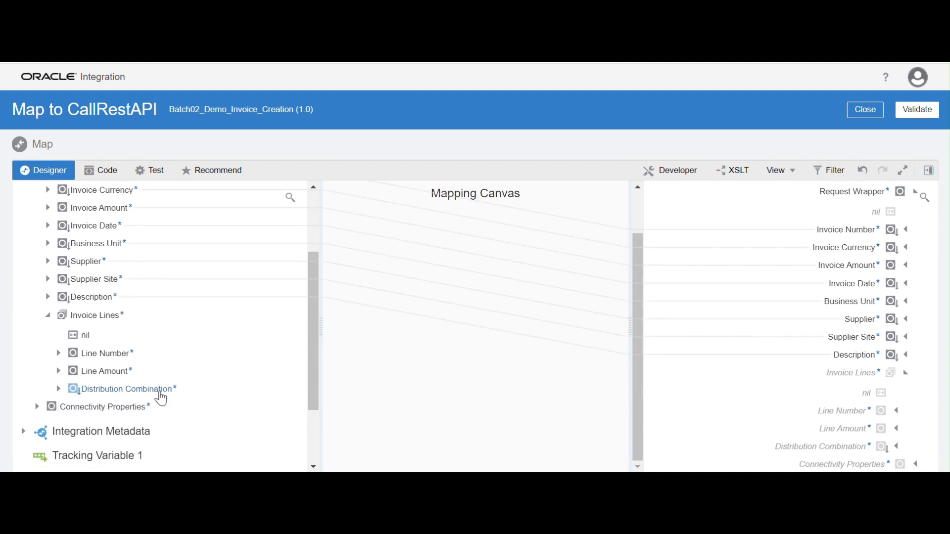
drag(120, 359, 802, 411)
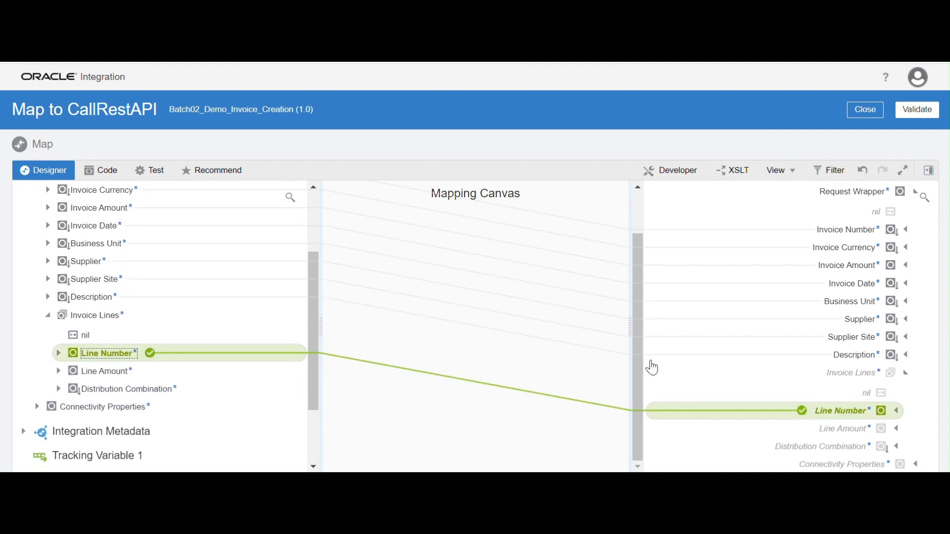
click(928, 391)
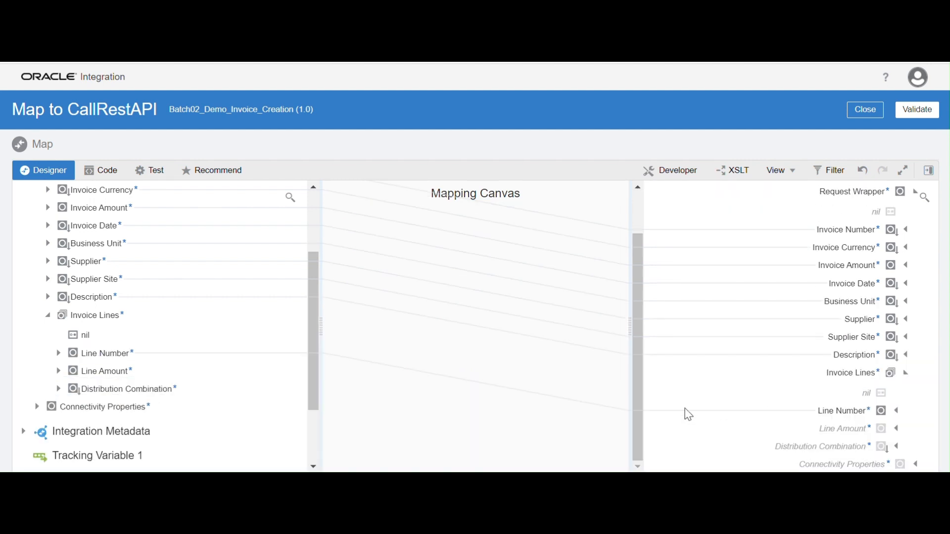
drag(124, 379, 801, 429)
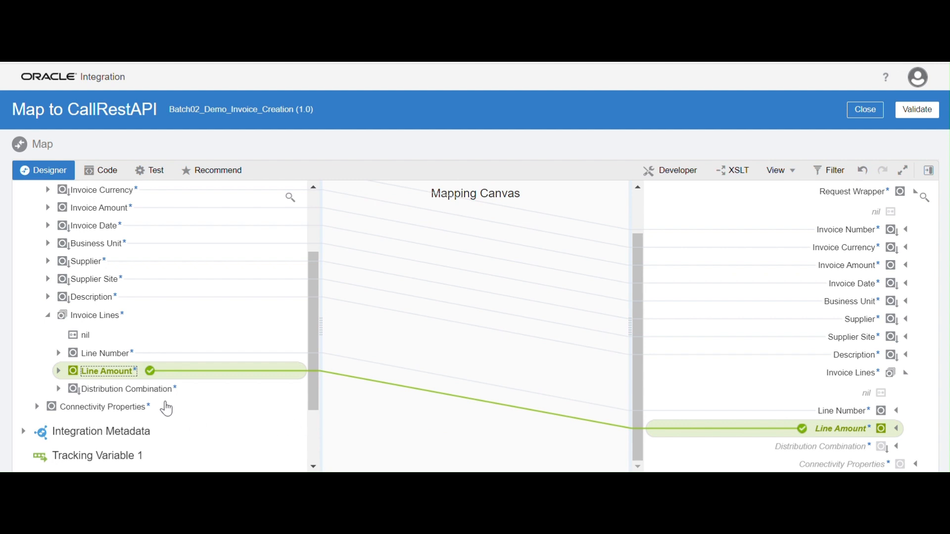
click(919, 390)
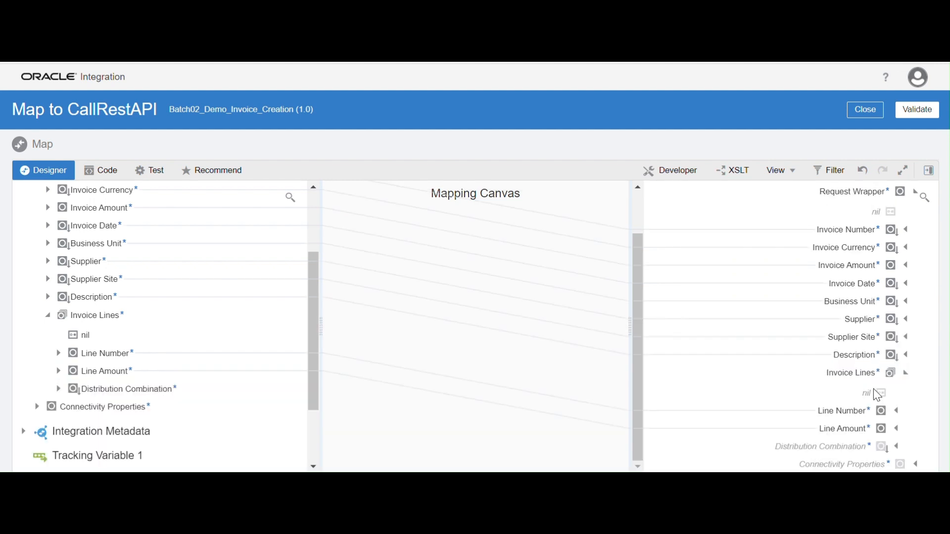
drag(148, 390, 748, 446)
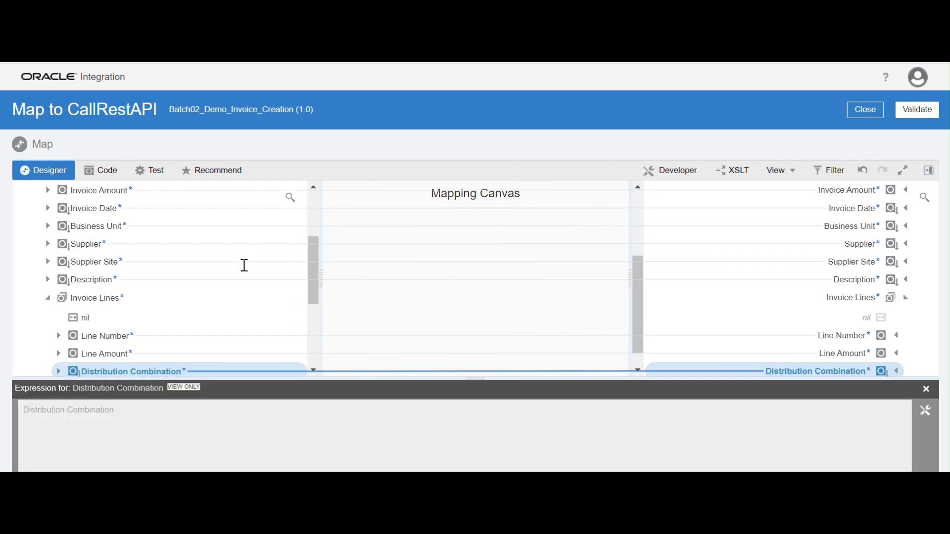
click(927, 390)
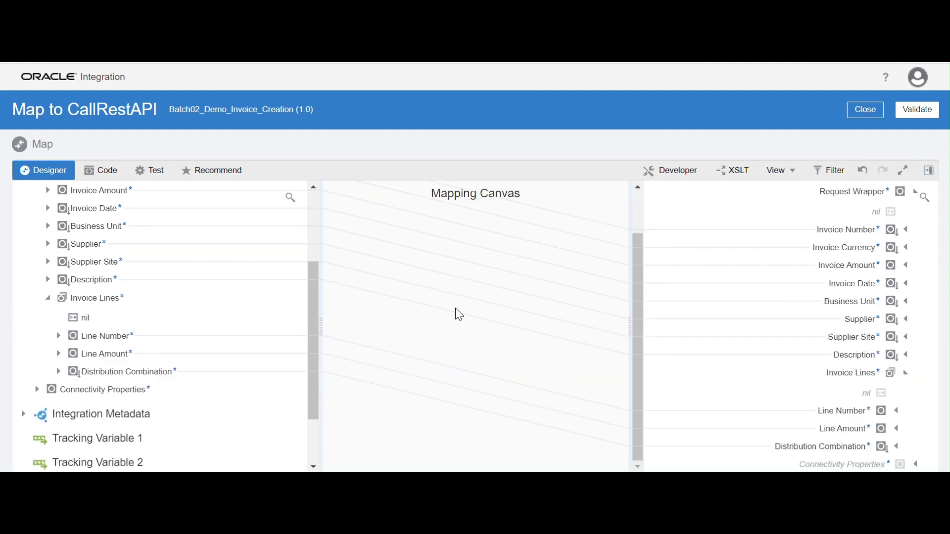
Validate and close the Map to CallRestAPI mapping, and save the integration.
click(932, 121)
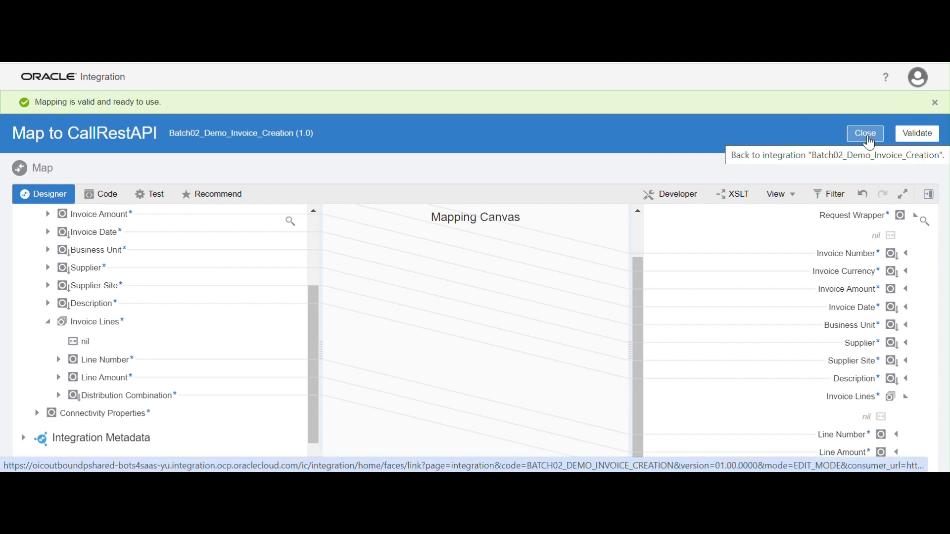
click(867, 135)
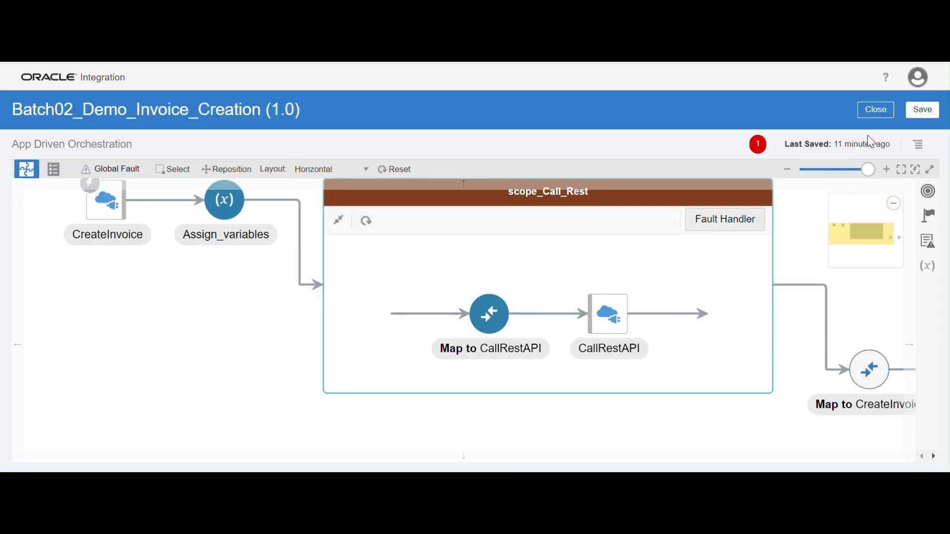
click(922, 109)
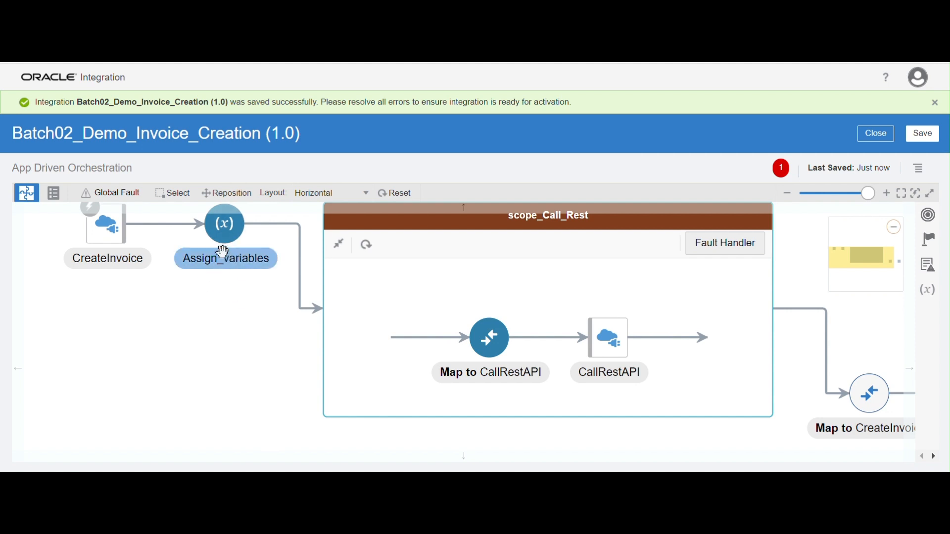
Open the Assign_variables action, review its declared variables such as var_invoice_create_flag, and return to the integration flow.
click(238, 246)
scroll(248, 301, up, 1)
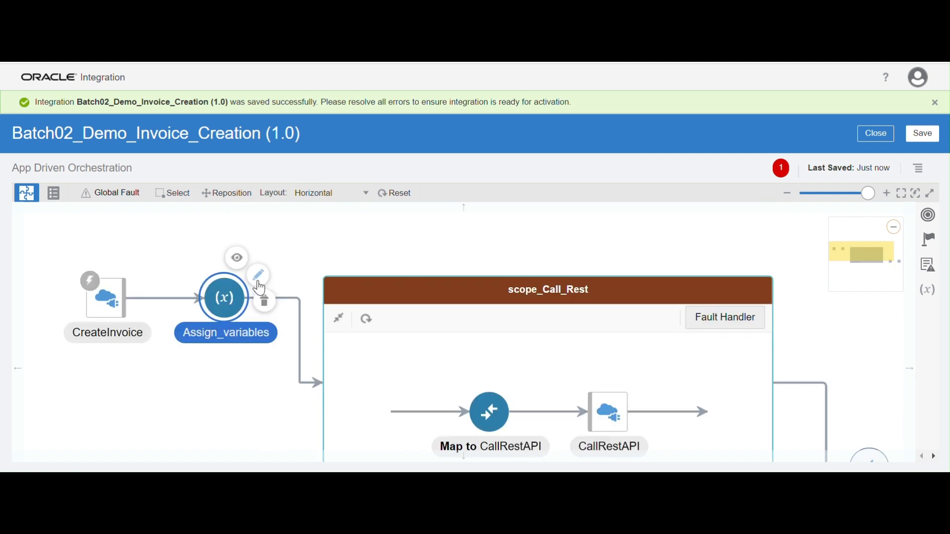
click(259, 275)
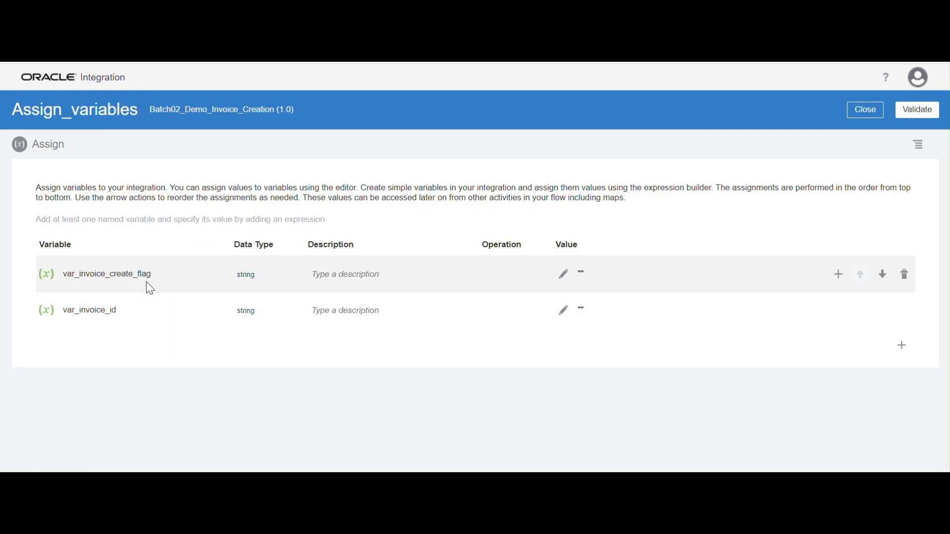
drag(153, 275, 71, 276)
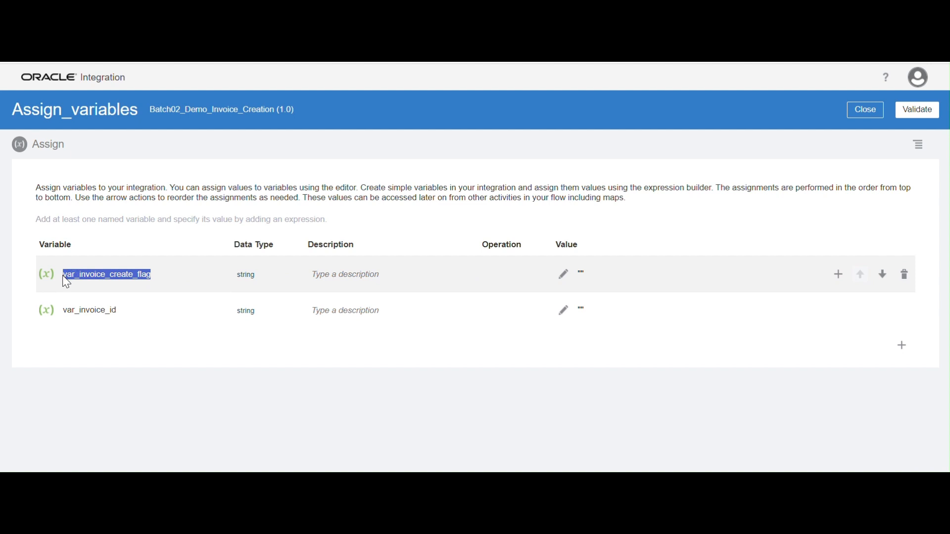
click(67, 277)
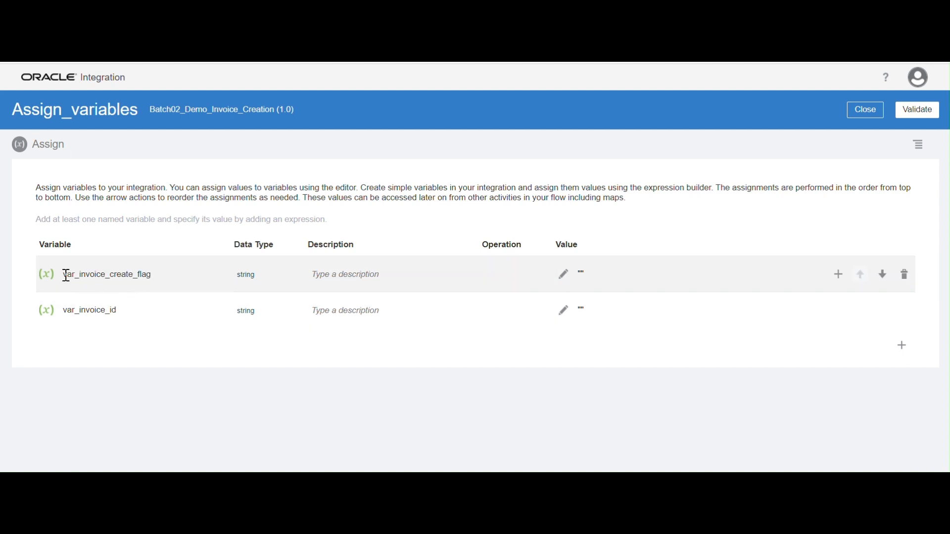
drag(66, 275, 166, 282)
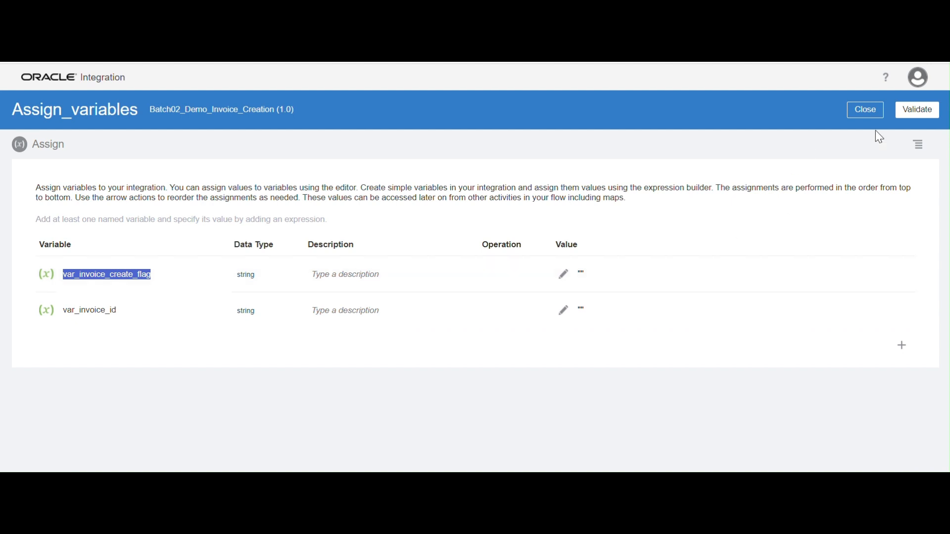
click(863, 113)
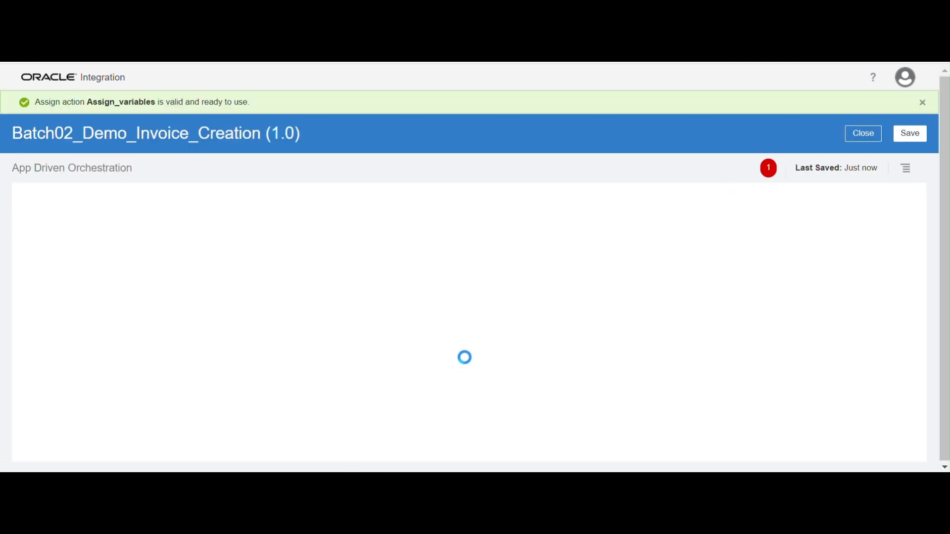
Add an Assign action named Assign_variables1 after CallRestAPI inside scope_Call_Rest.
drag(595, 338, 569, 275)
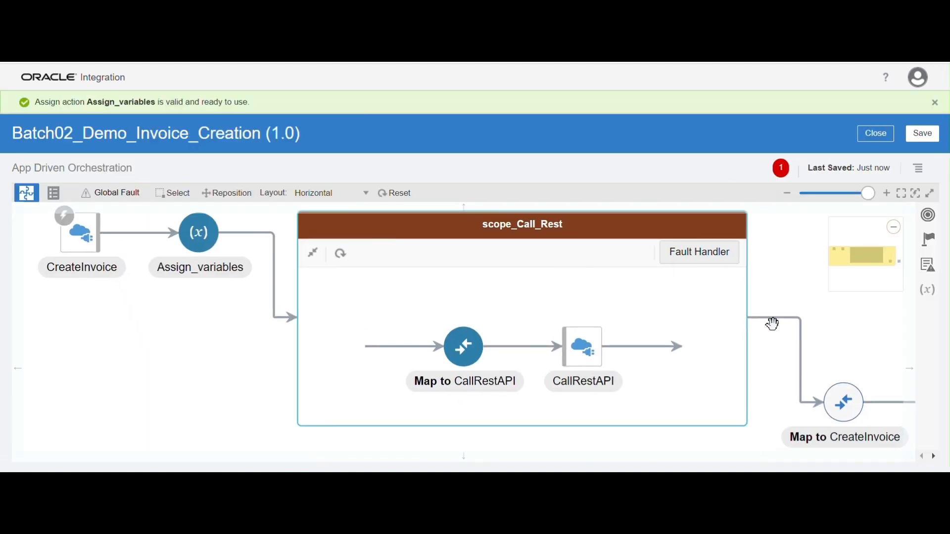
click(934, 247)
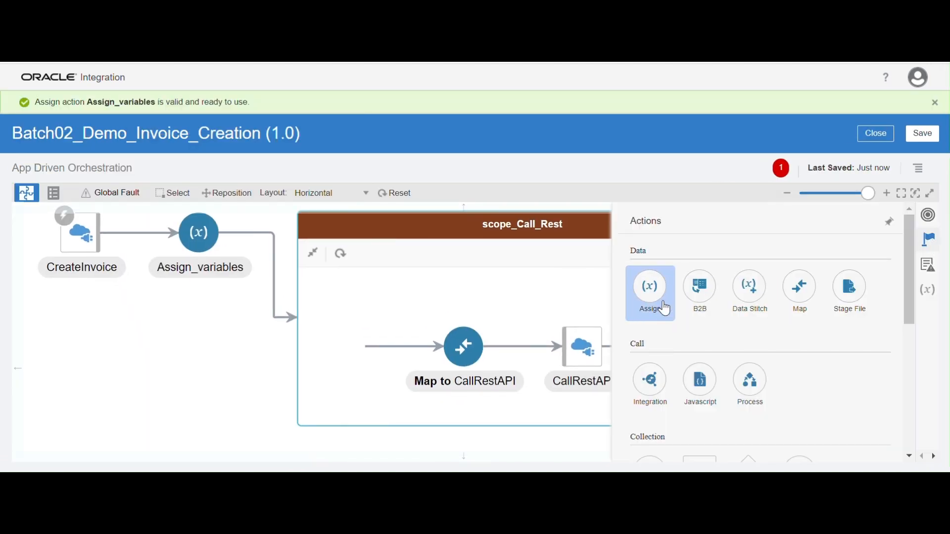
drag(651, 304, 646, 347)
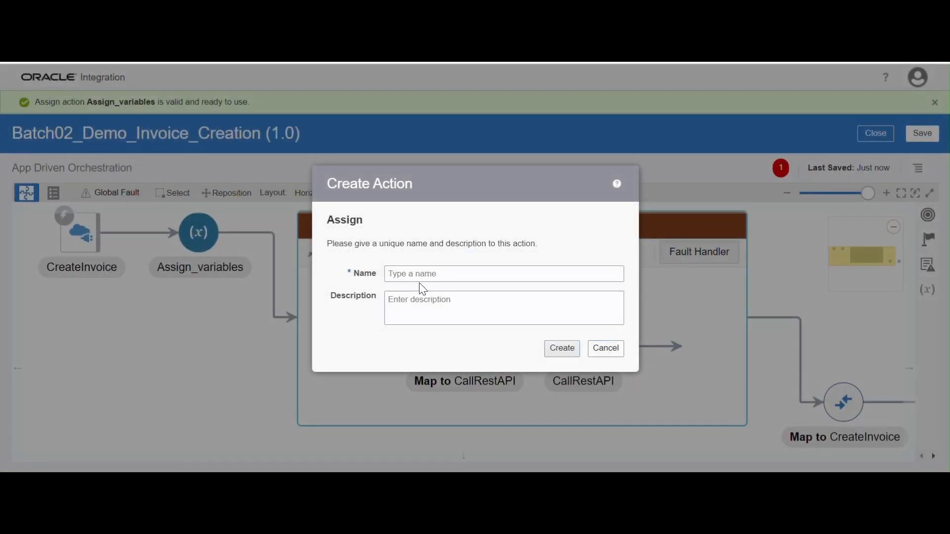
click(421, 275)
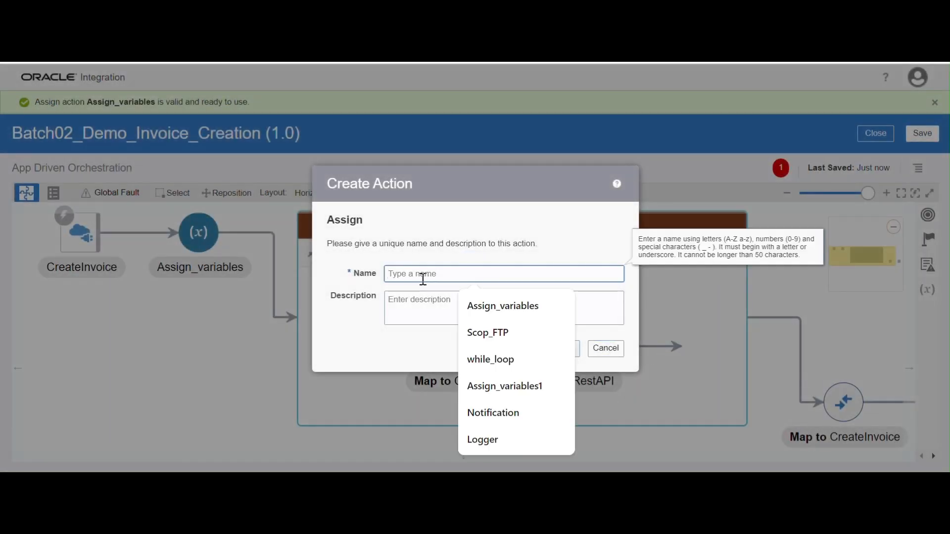
click(487, 308)
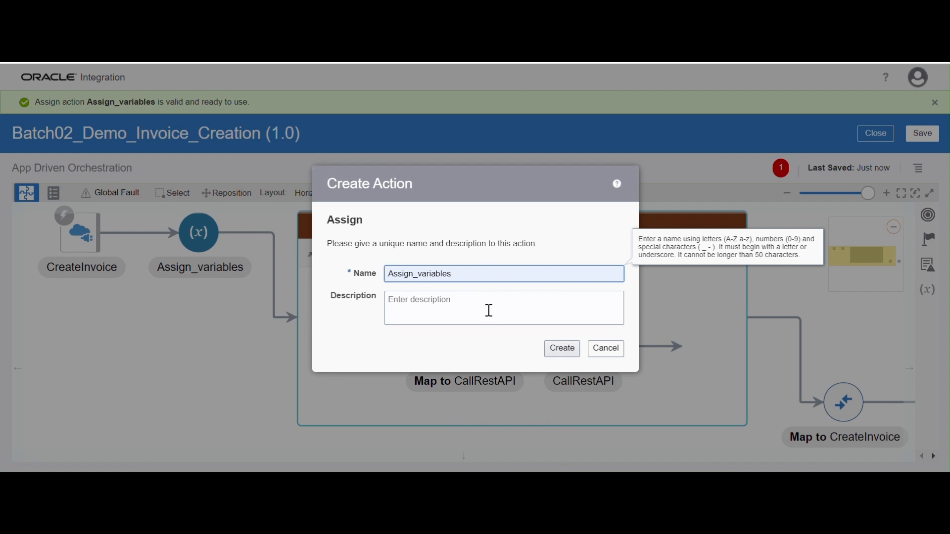
text(1)
click(559, 349)
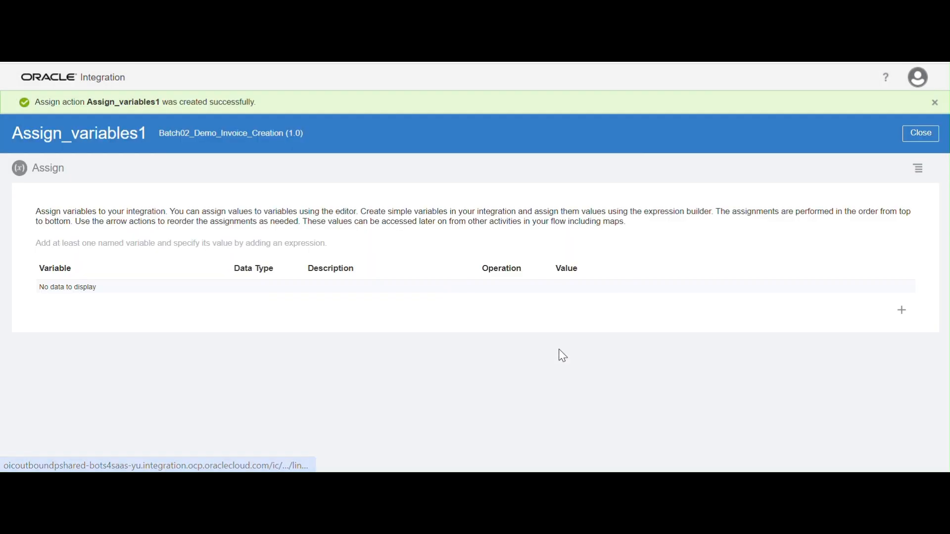
In Assign_variables1, add an assignment for the existing variable var_invoice_create_flag with the expression 'Y', and validate it.
click(903, 311)
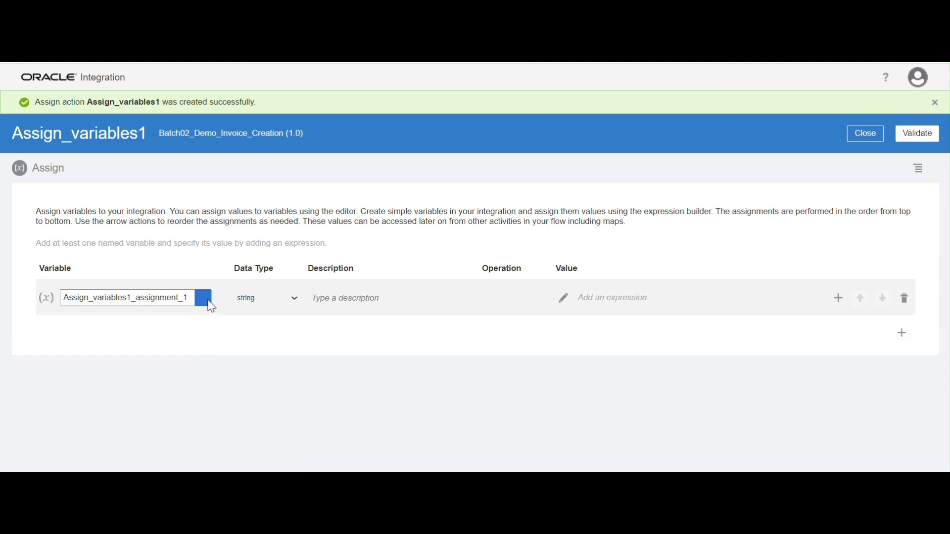
click(205, 303)
click(139, 356)
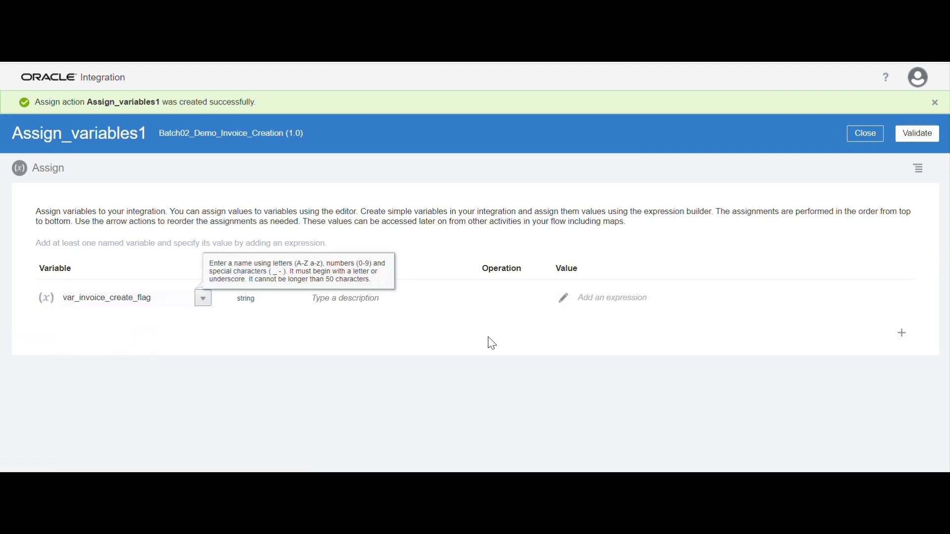
click(568, 301)
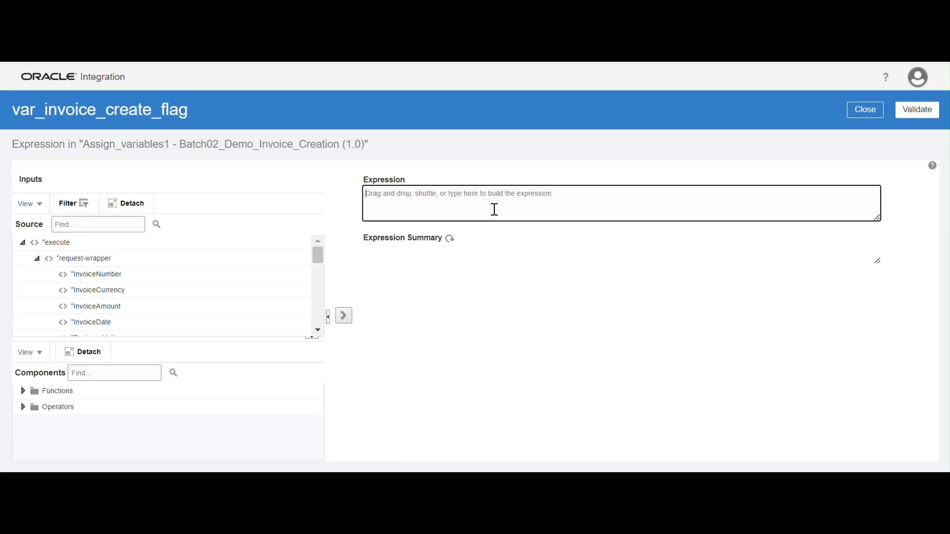
click(494, 210)
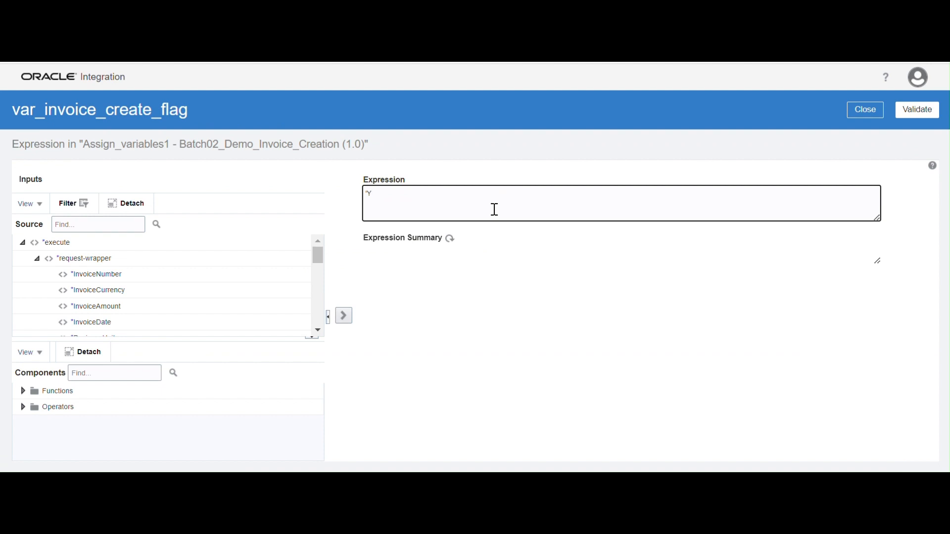
text('Y')
click(917, 110)
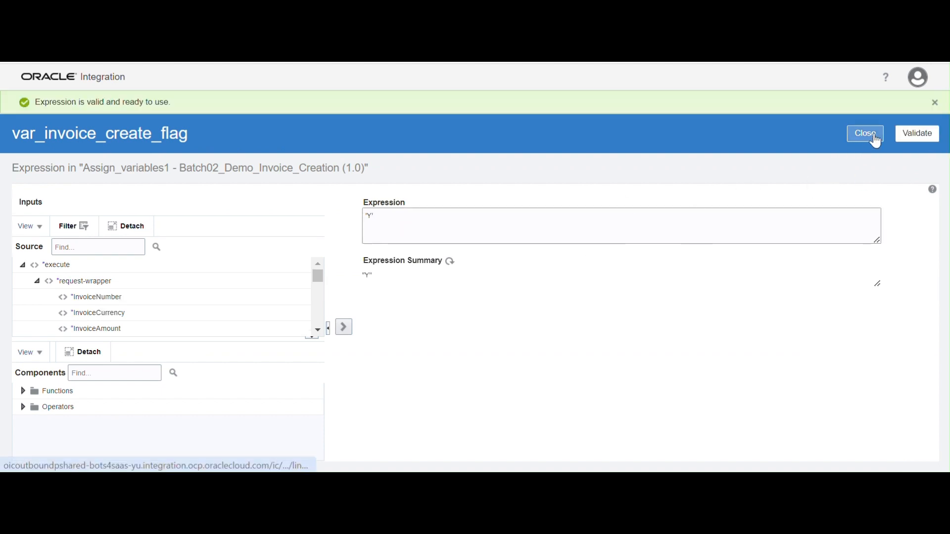
click(875, 139)
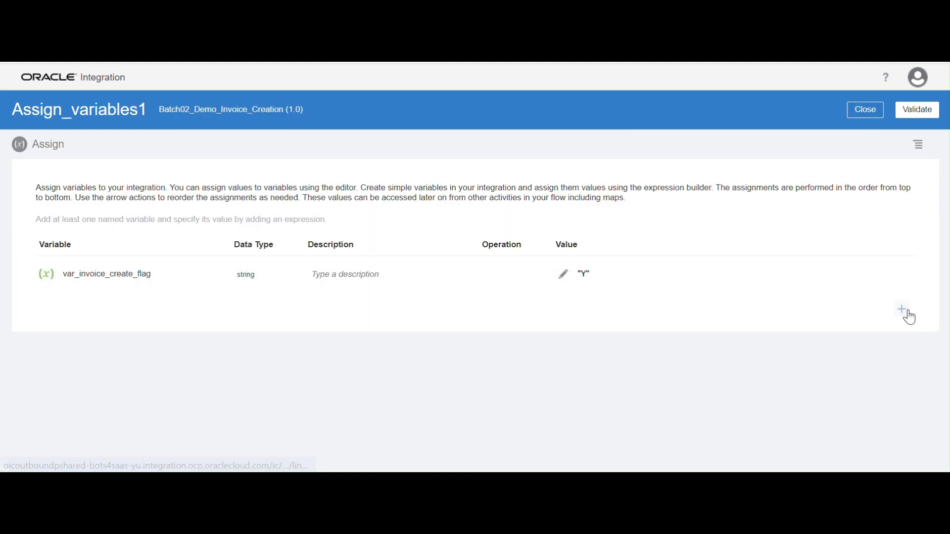
Add a second assignment row in Assign_variables1 for the existing variable var_invoice_id.
click(909, 312)
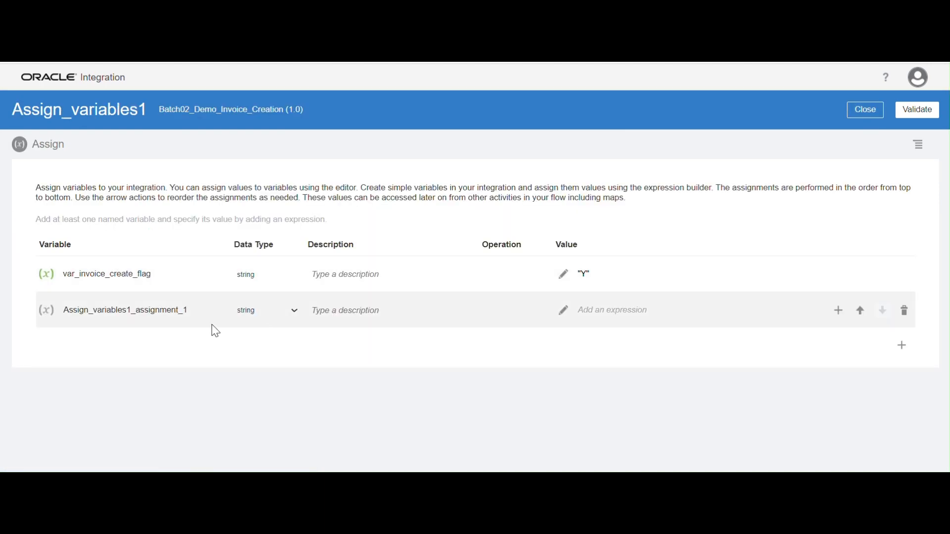
click(206, 309)
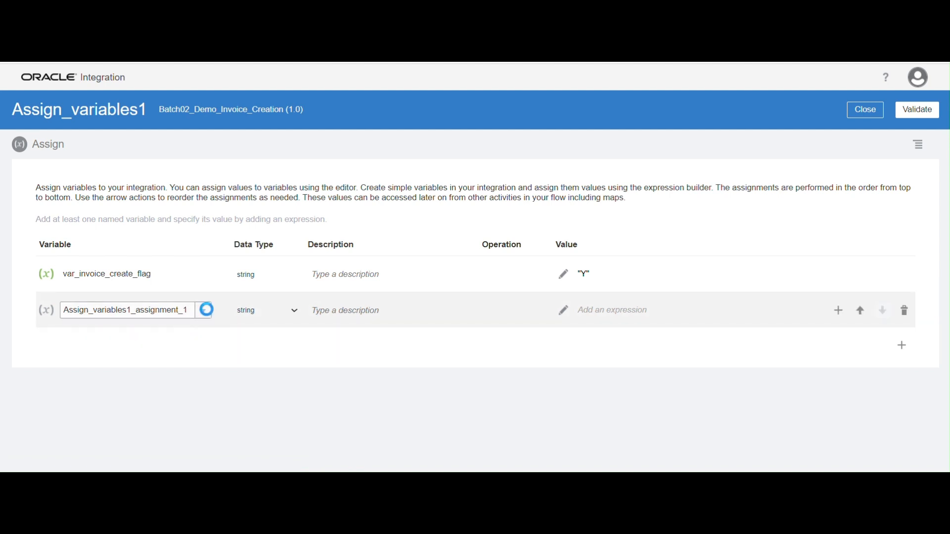
click(106, 384)
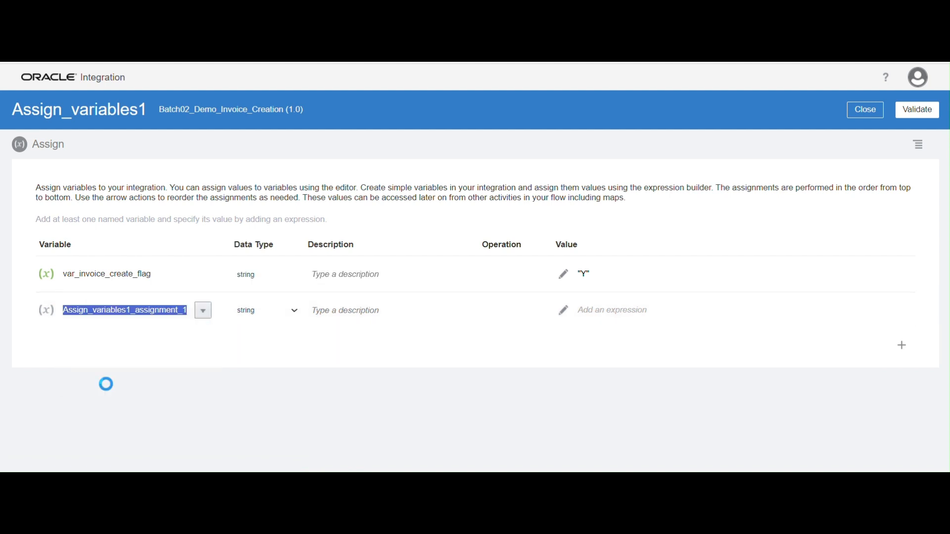
text(var_invoice_id)
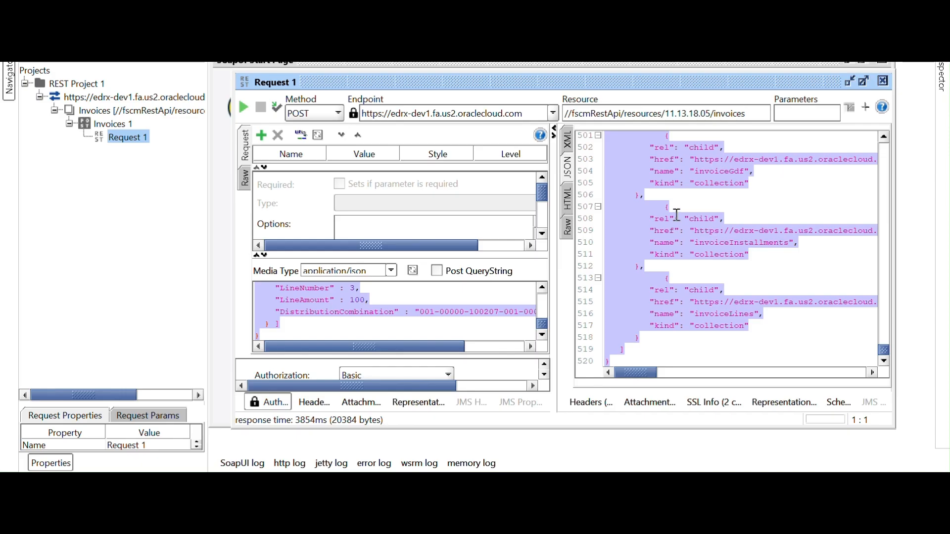
Switch to SoapUI, check the InvoiceId field at the start of Request 1's JSON response, and return to Oracle Integration.
click(677, 216)
scroll(818, 286, up, 4)
drag(884, 353, 885, 135)
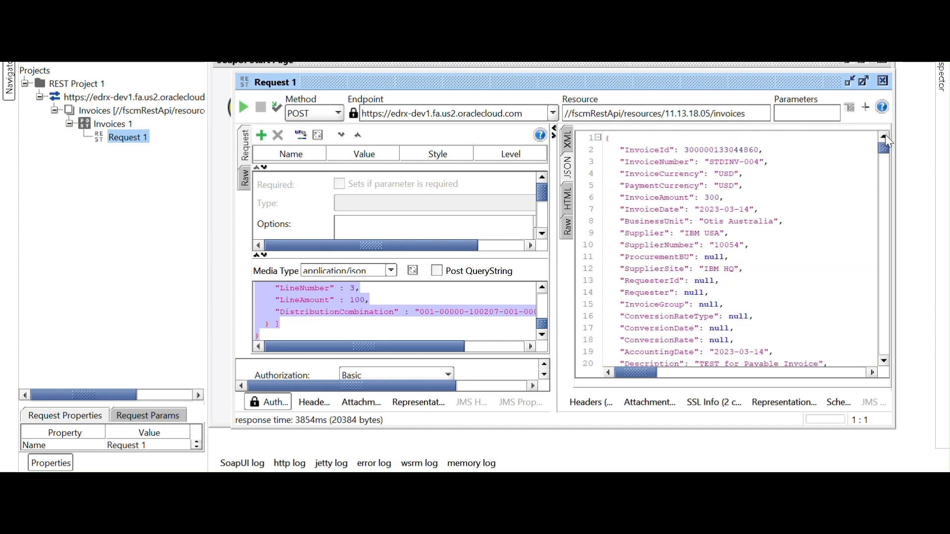
double_click(716, 151)
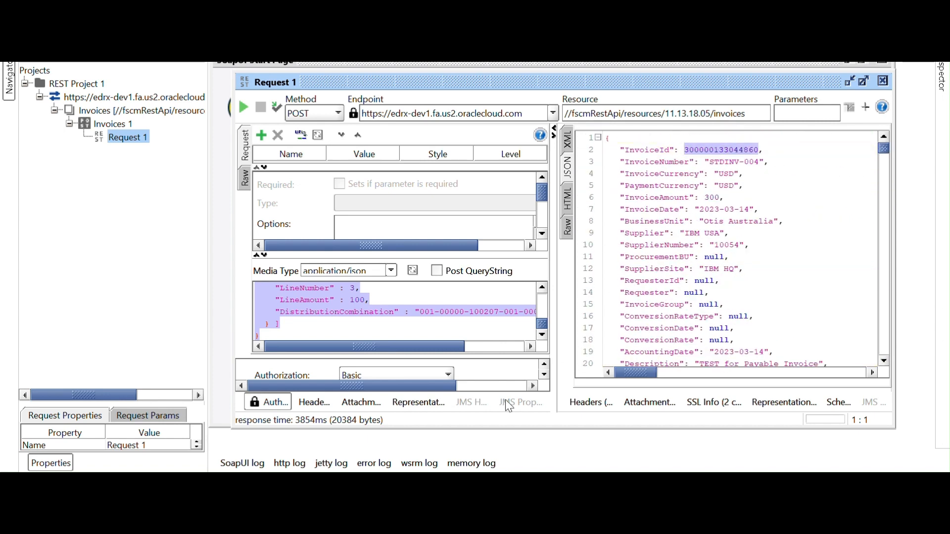
click(296, 520)
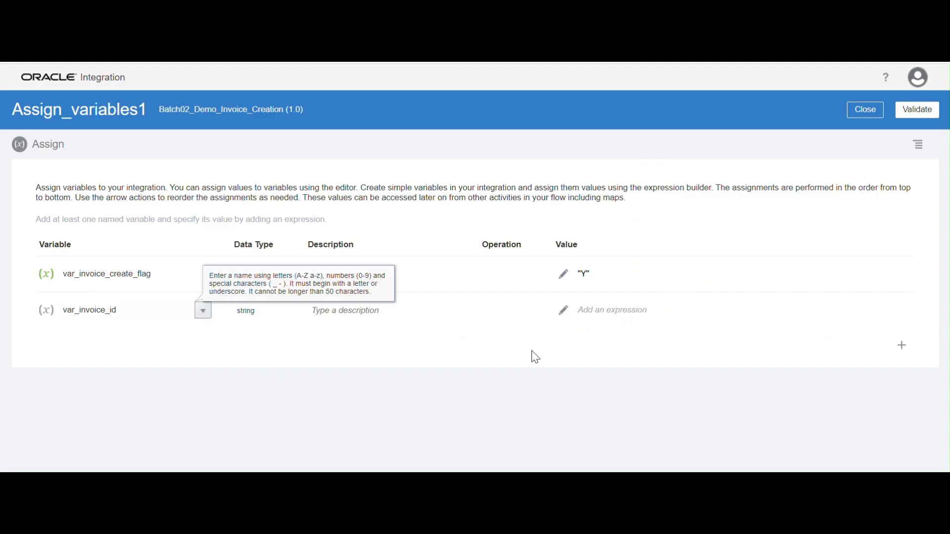
Set the var_invoice_id expression to the InvoiceId element from the response-wrapper of $CallRestAPI's executeResponse.
click(566, 310)
click(566, 311)
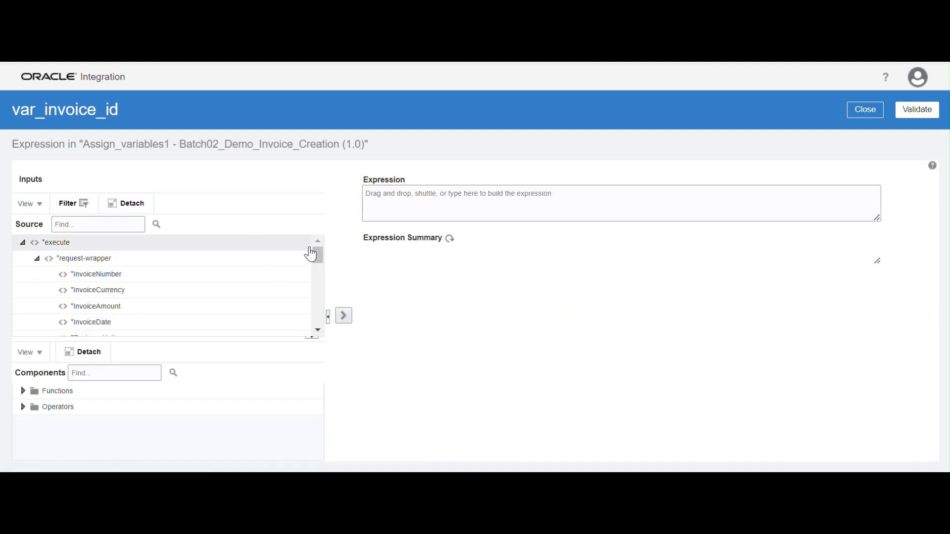
drag(319, 261, 319, 291)
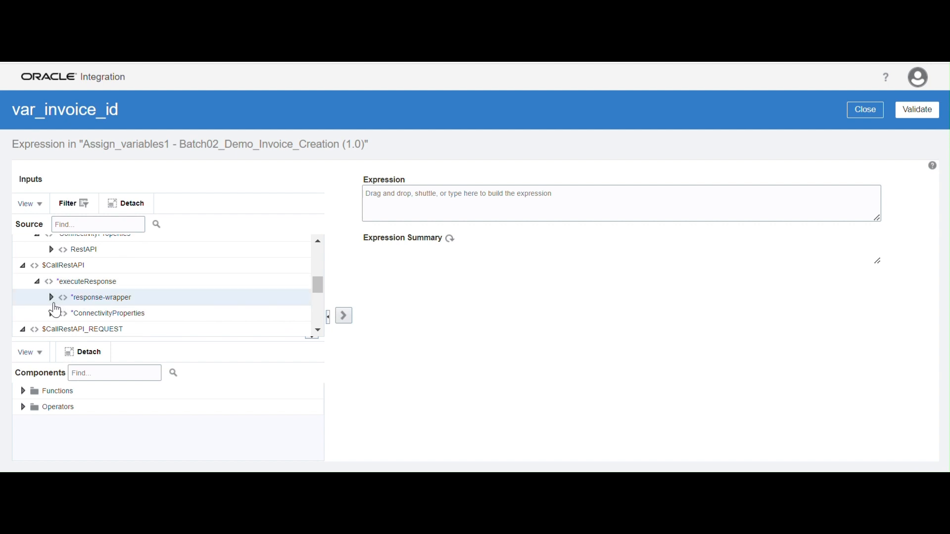
click(51, 298)
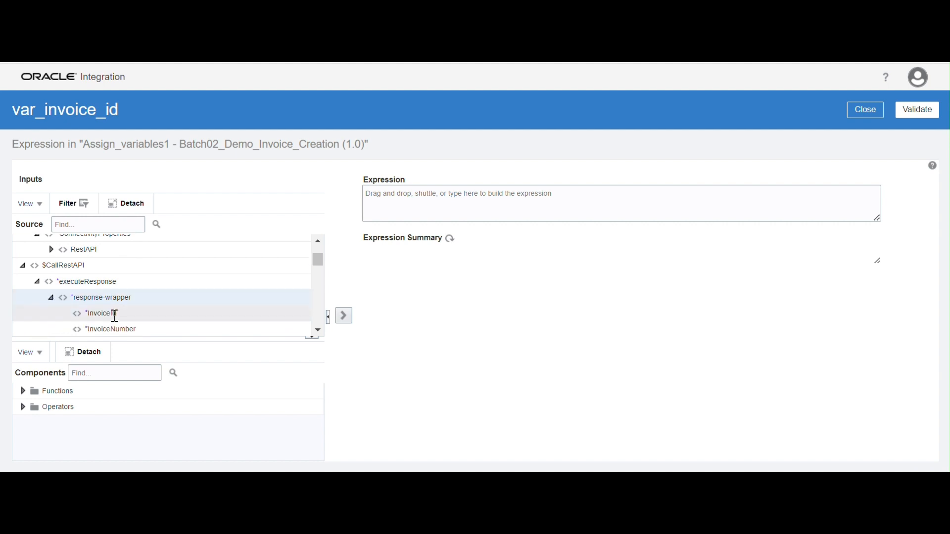
drag(102, 315, 440, 204)
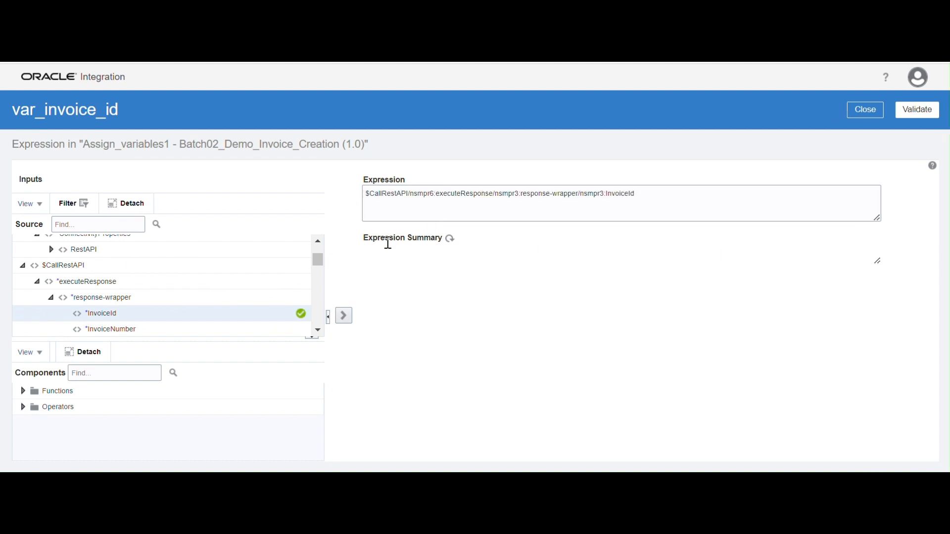
Validate and close the var_invoice_id expression and the Assign_variables1 action.
click(917, 109)
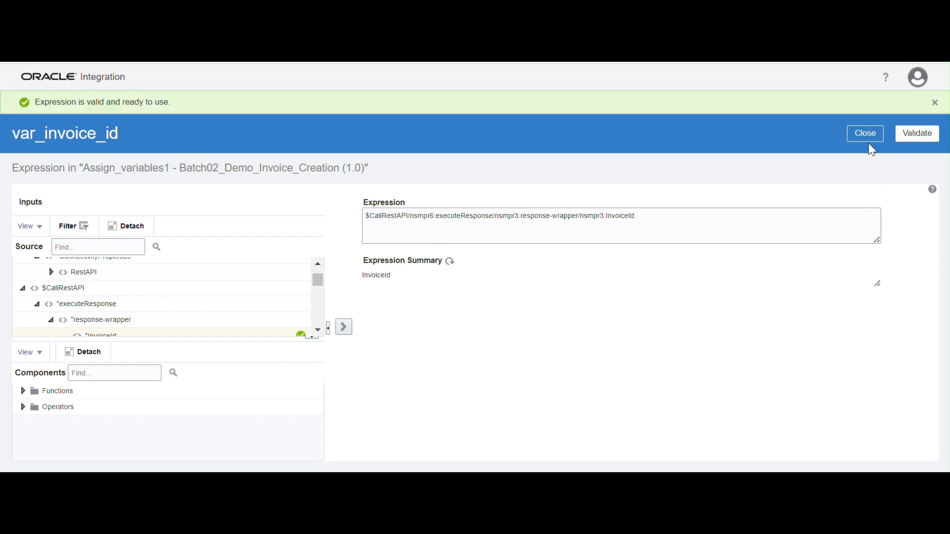
click(868, 141)
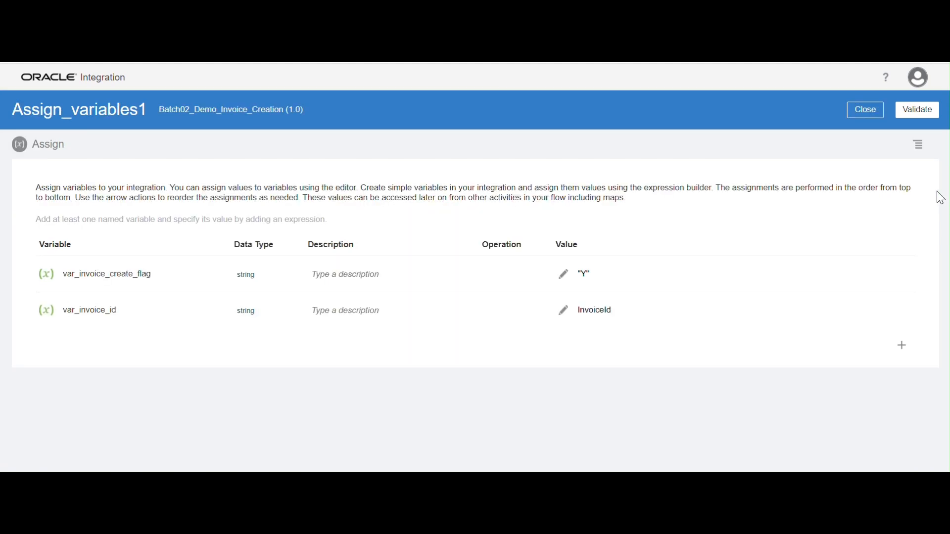
click(923, 113)
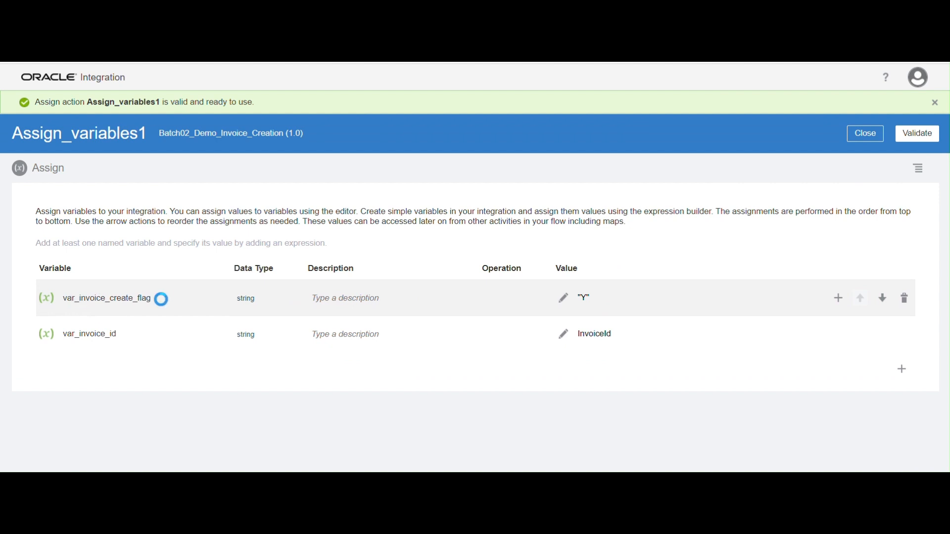
click(866, 136)
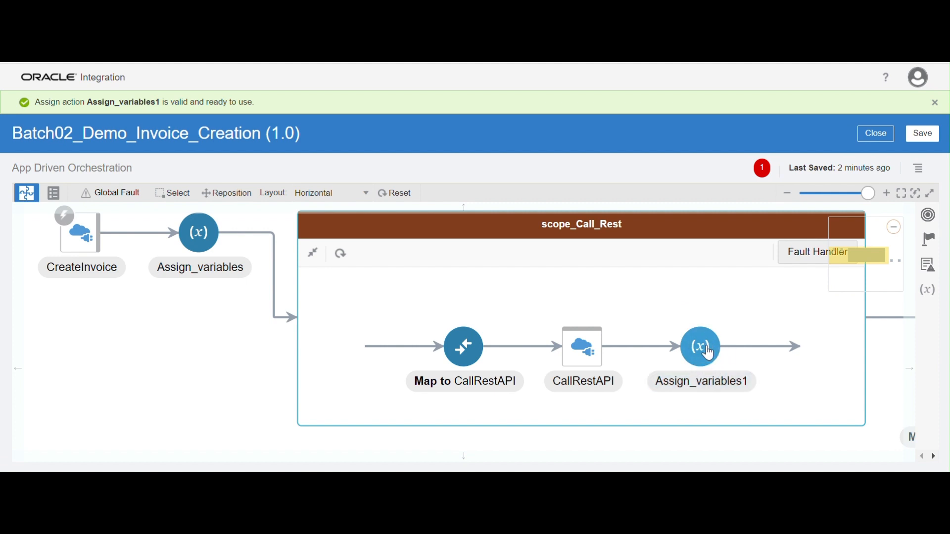
Create a Default Handler fault handler for scope_Call_Rest.
mouse_move(705, 345)
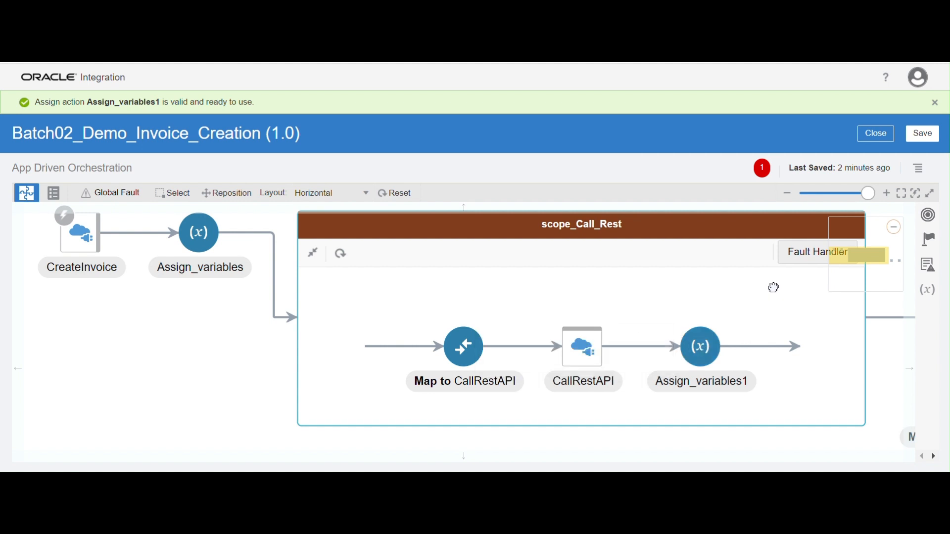
drag(869, 197, 858, 193)
drag(161, 369, 242, 394)
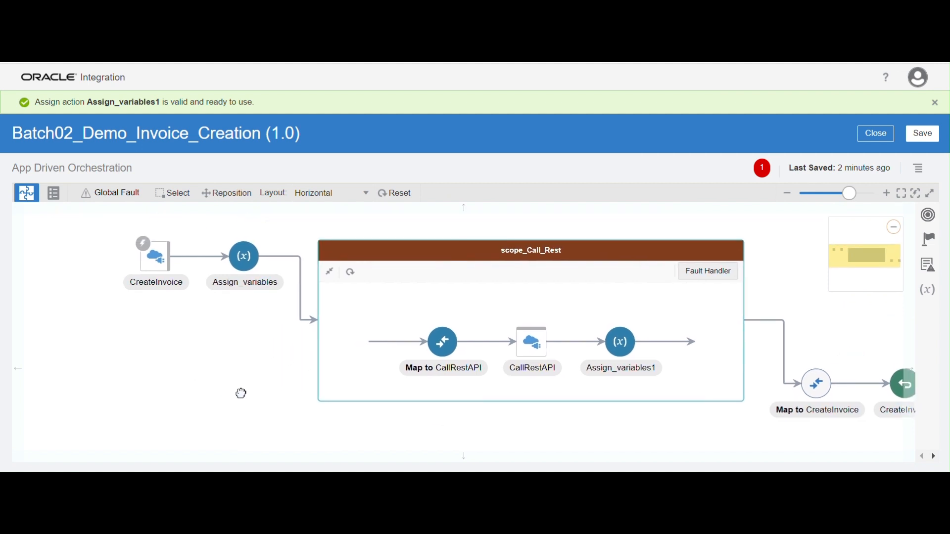
click(702, 274)
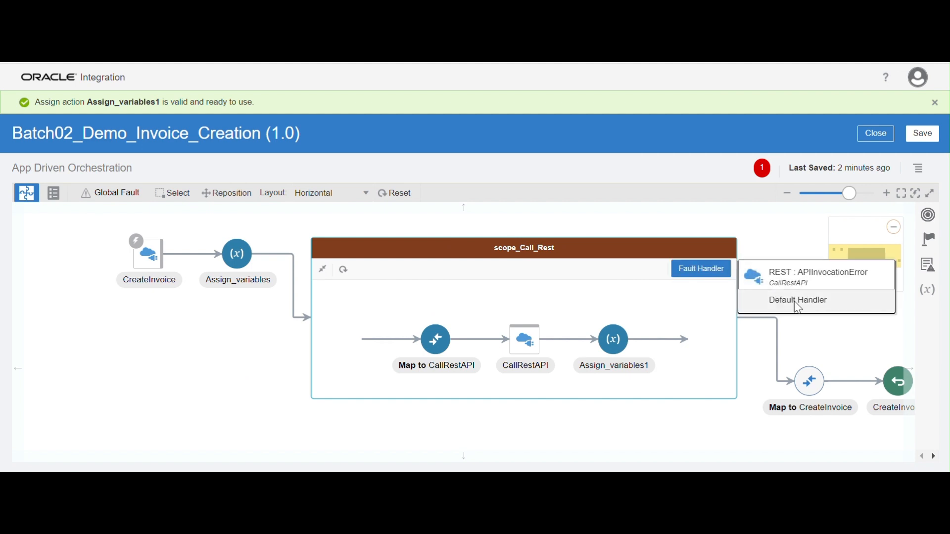
click(797, 303)
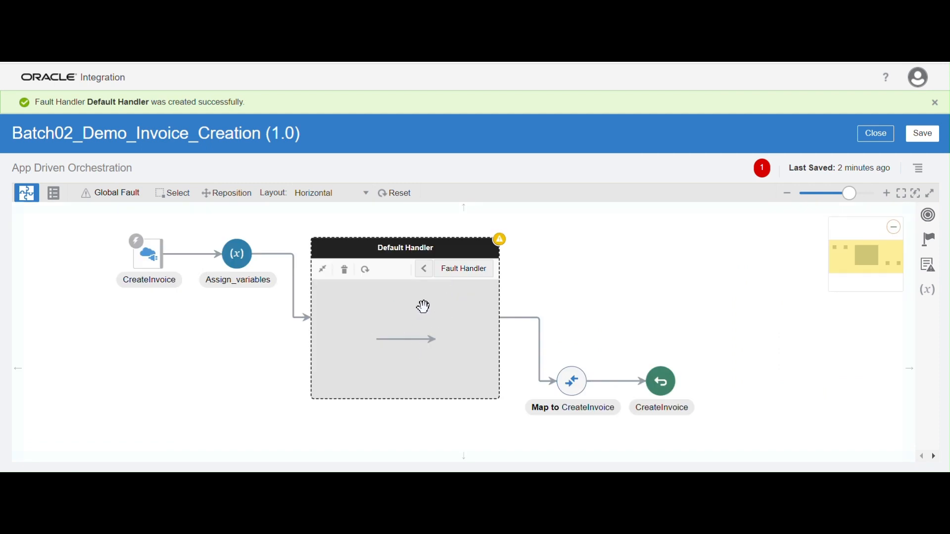
Add an Assign action inside the Default Handler and name it Assign_variables3.
click(934, 244)
drag(649, 286, 387, 304)
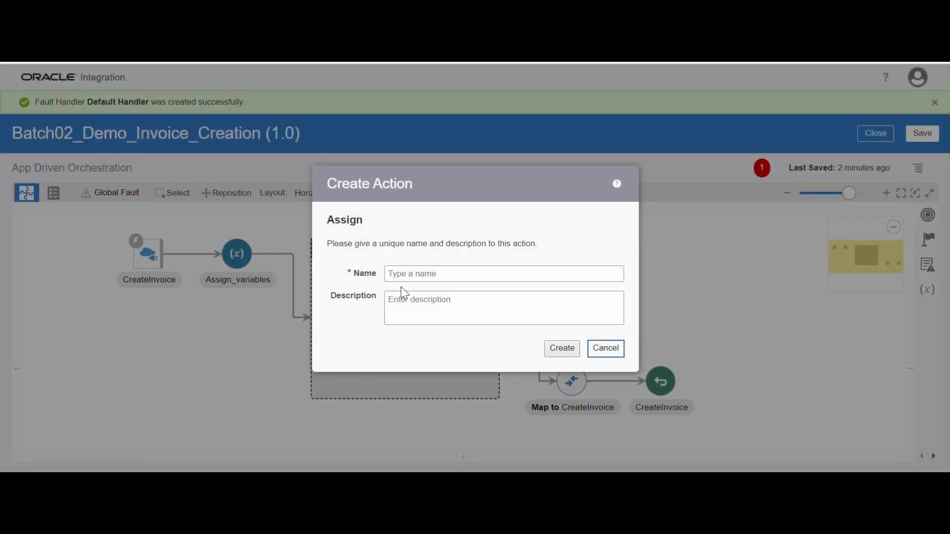
click(405, 275)
click(495, 307)
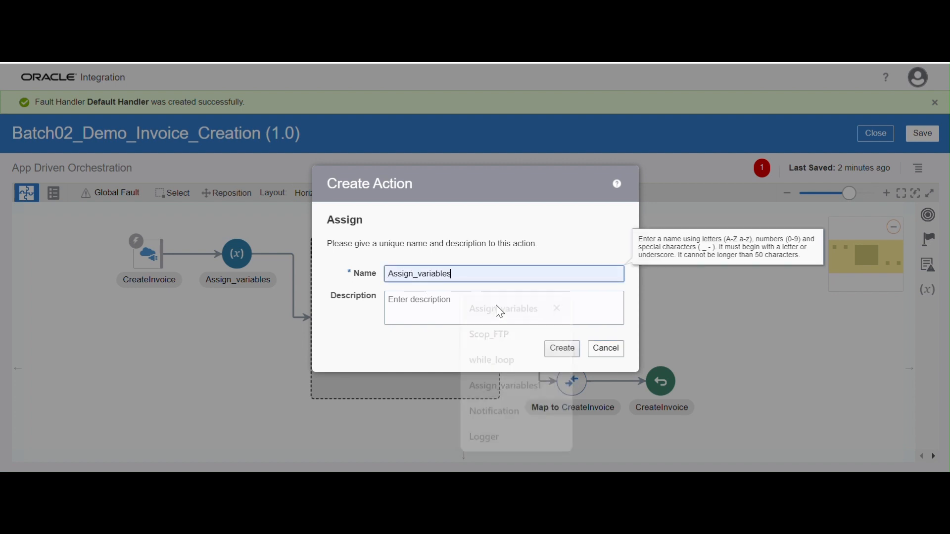
text(3)
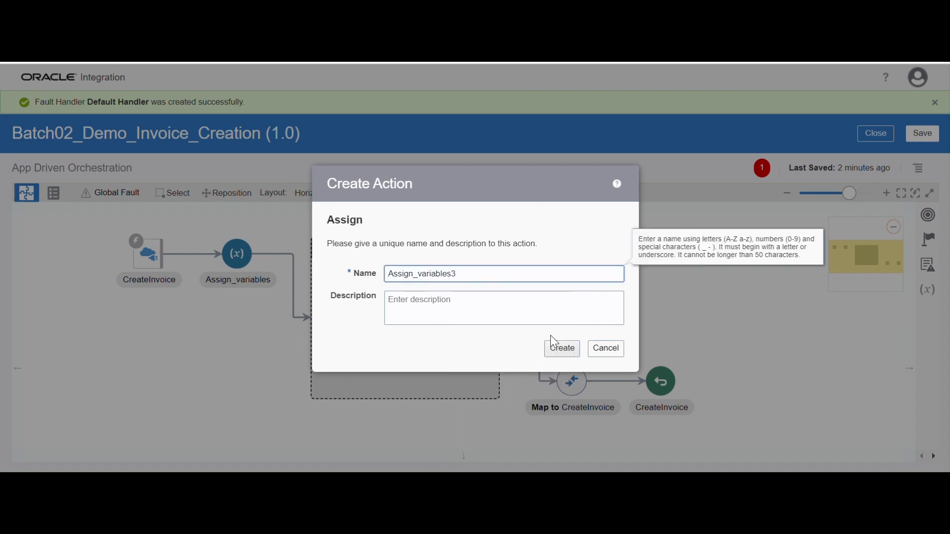
Create the assign action Assign_variables3 in the default fault handler and add var_invoice_create_flag as its first variable.
click(557, 346)
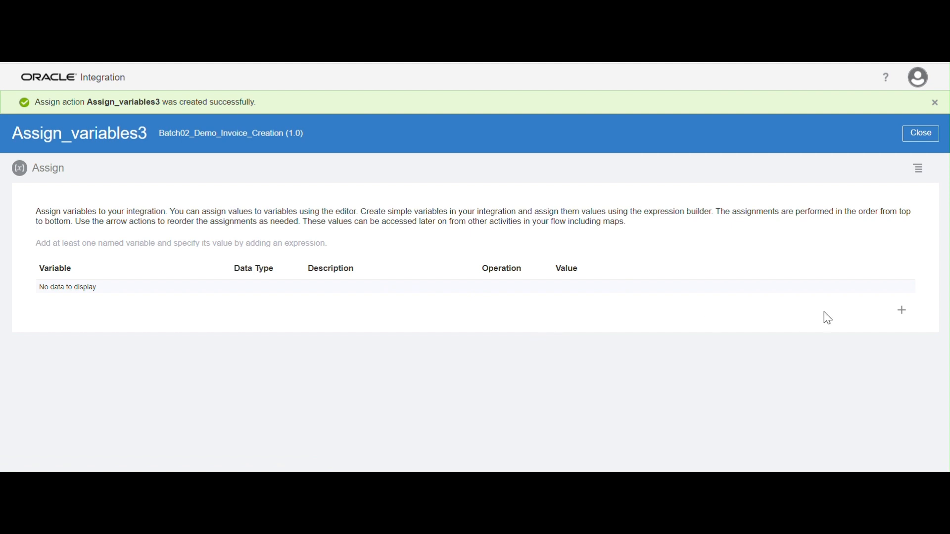
click(902, 311)
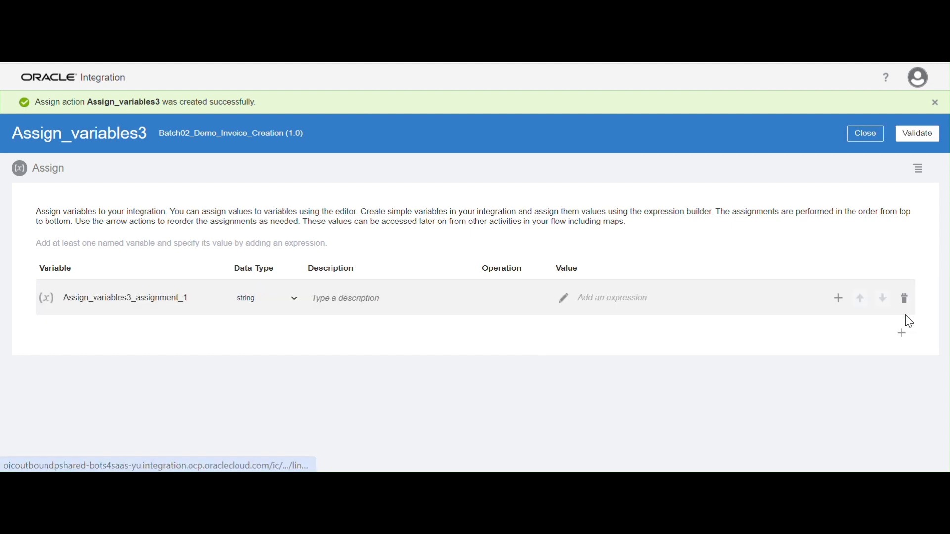
click(204, 298)
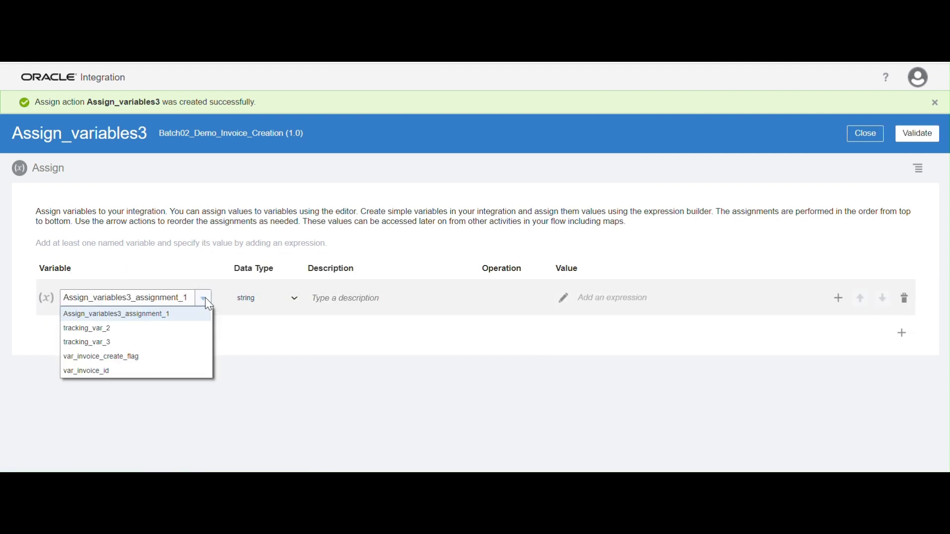
click(104, 357)
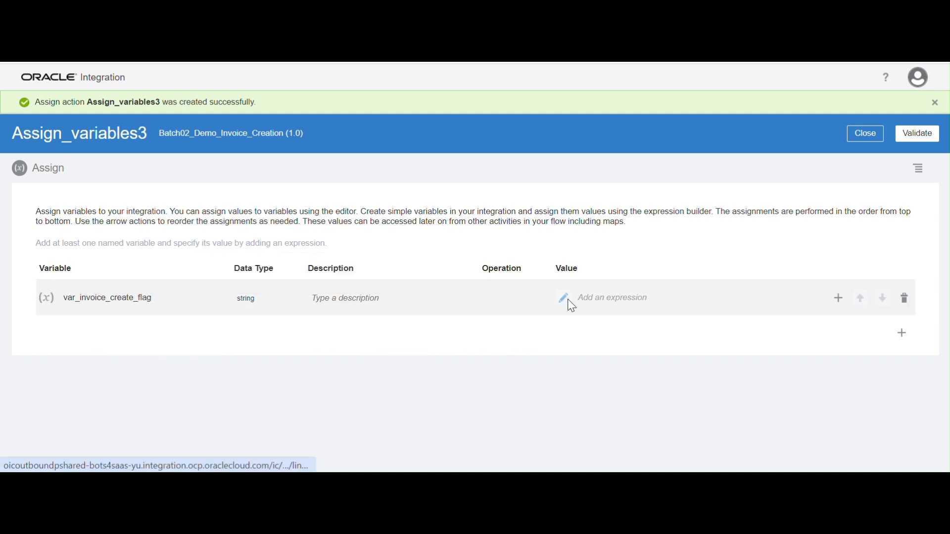
Set the expression of var_invoice_create_flag to 'N', validate it and return to the assignment list.
click(569, 301)
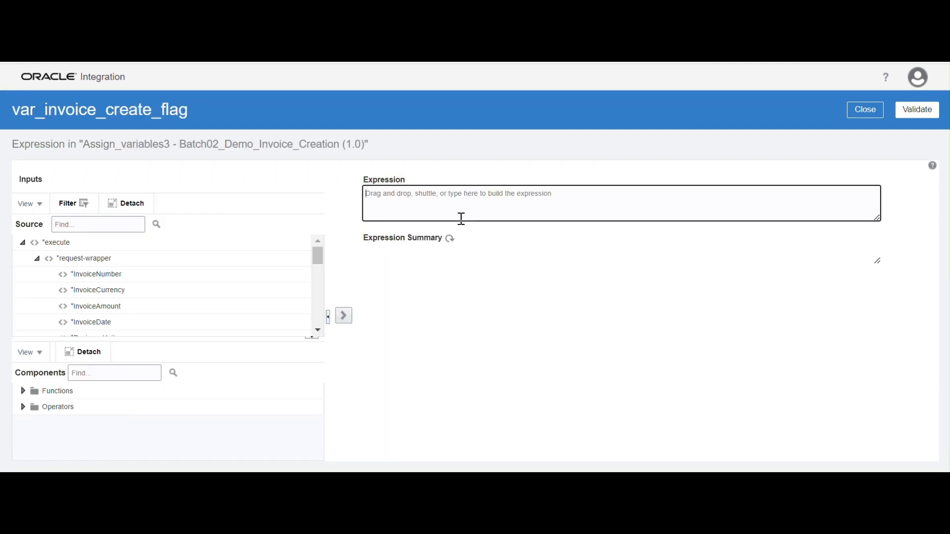
text('N)
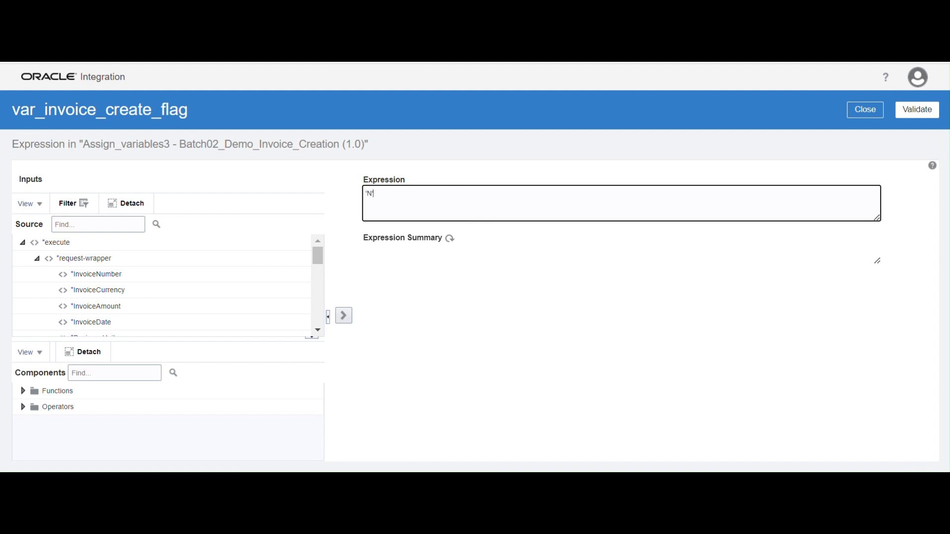
click(918, 117)
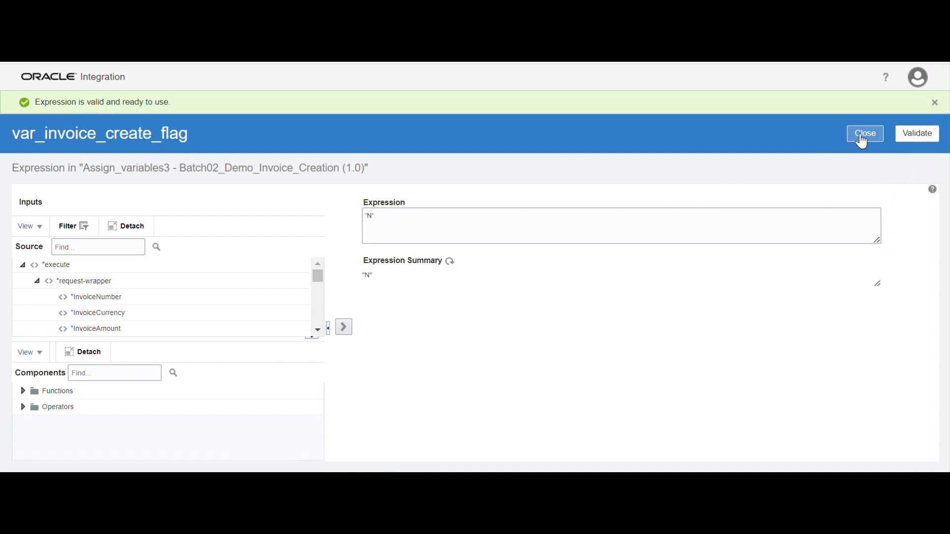
click(865, 134)
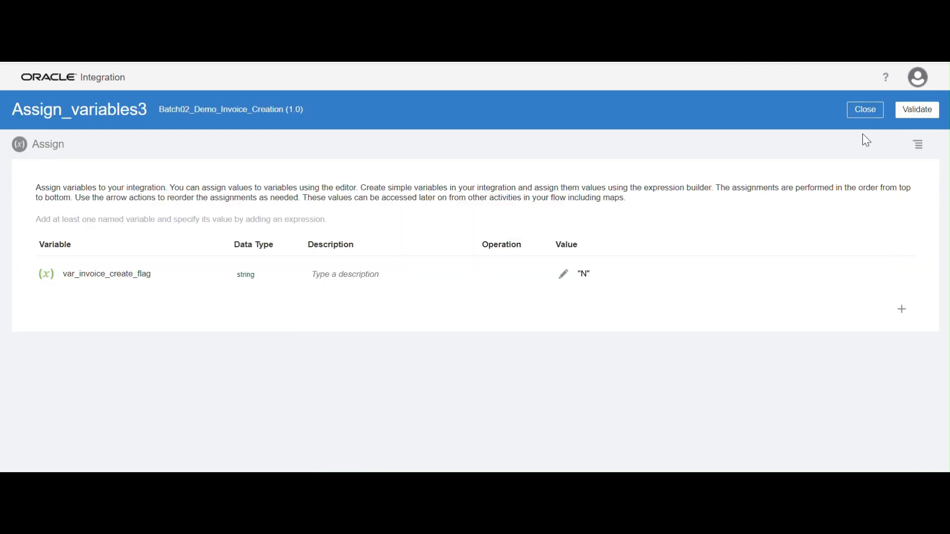
Add var_invoice_id as a second assignment with the expression '-1' and validate the assign action.
click(903, 311)
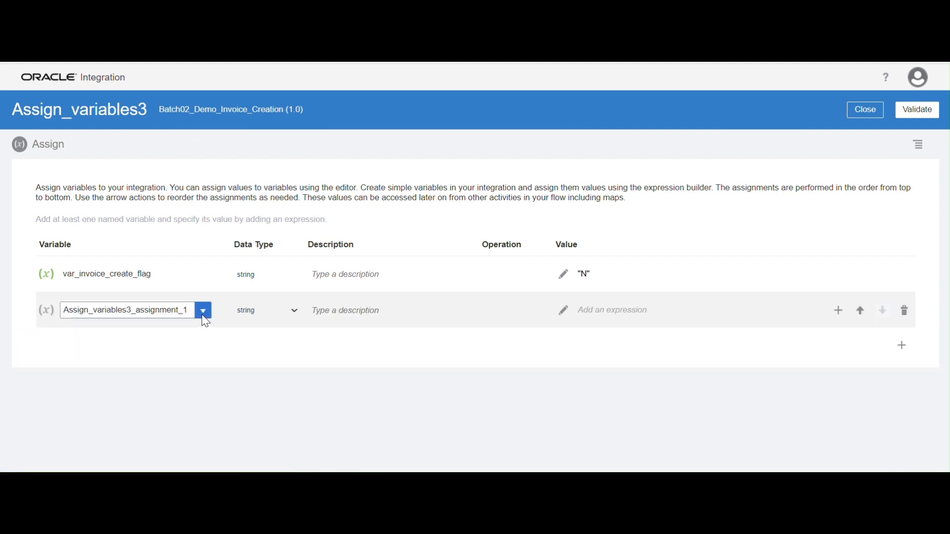
click(204, 310)
click(119, 385)
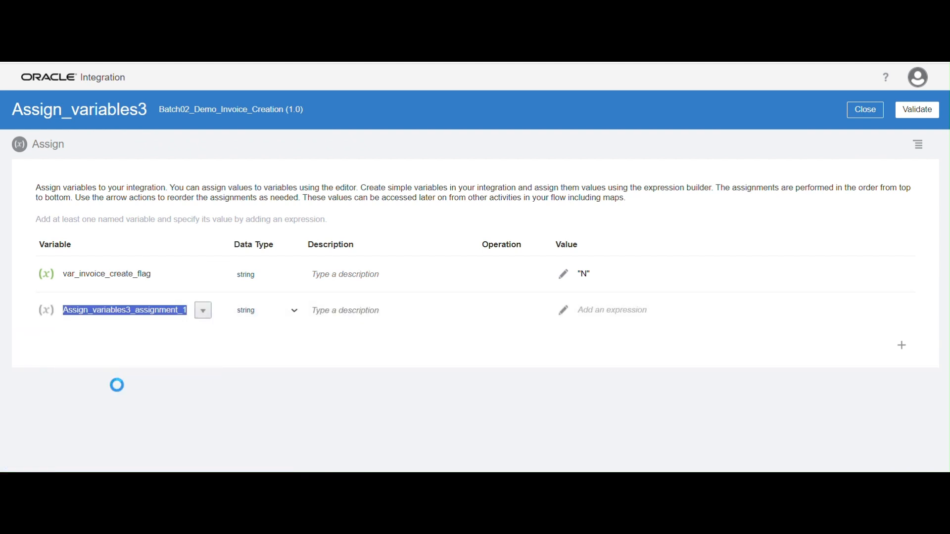
text(var_invoice_id)
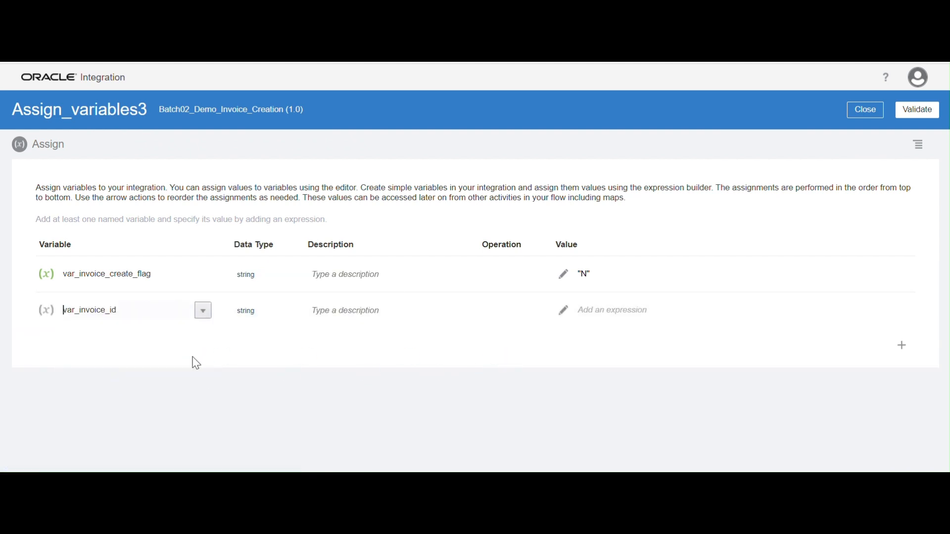
click(562, 312)
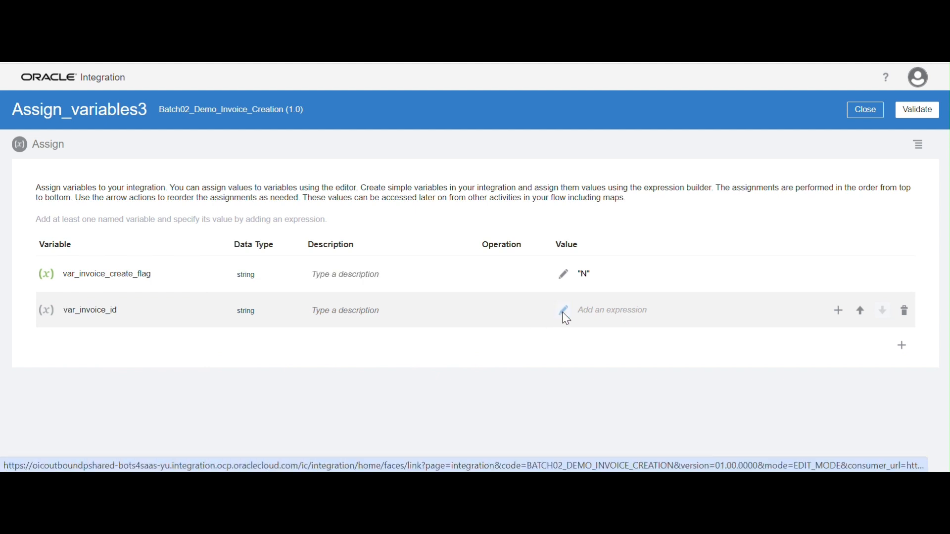
click(432, 207)
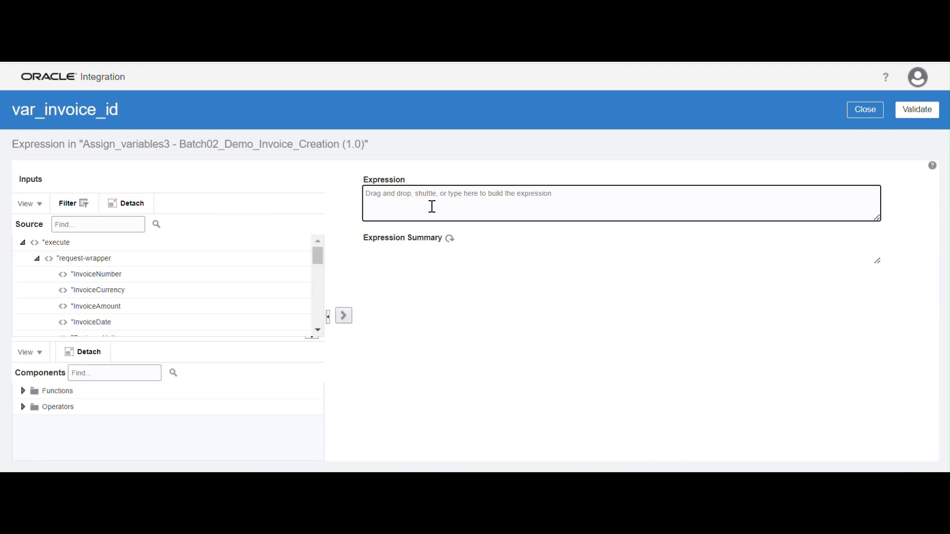
text(')
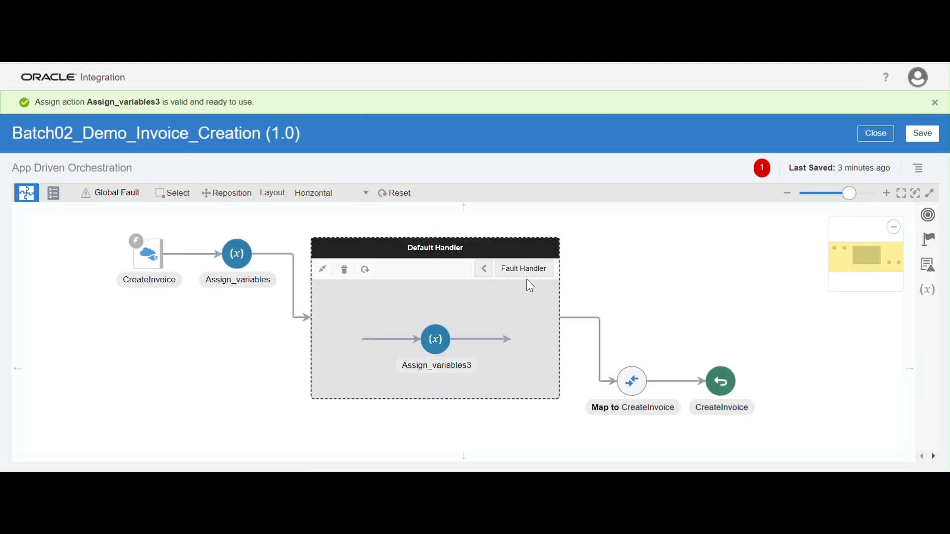
Reopen Assign_variables3 in the fault handler and review the values assigned to its two variables.
click(436, 340)
click(459, 323)
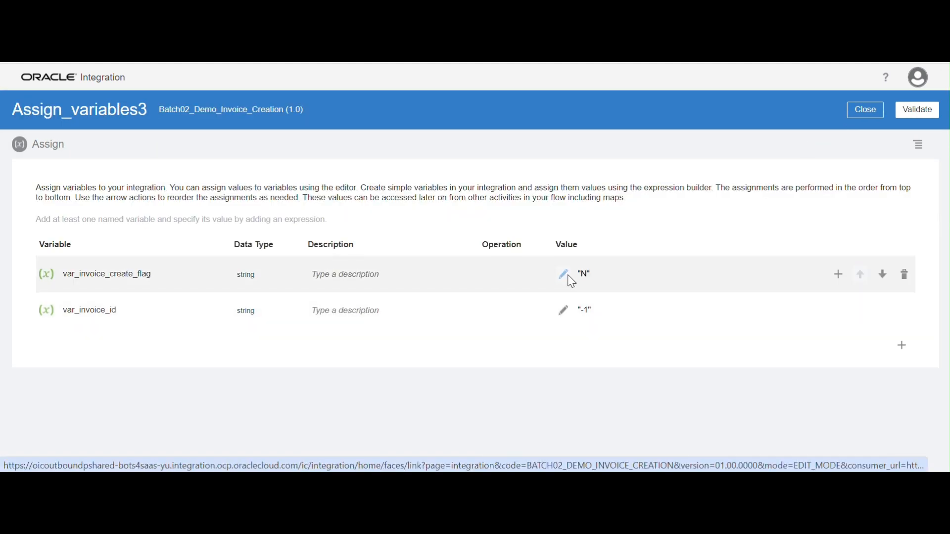
click(564, 276)
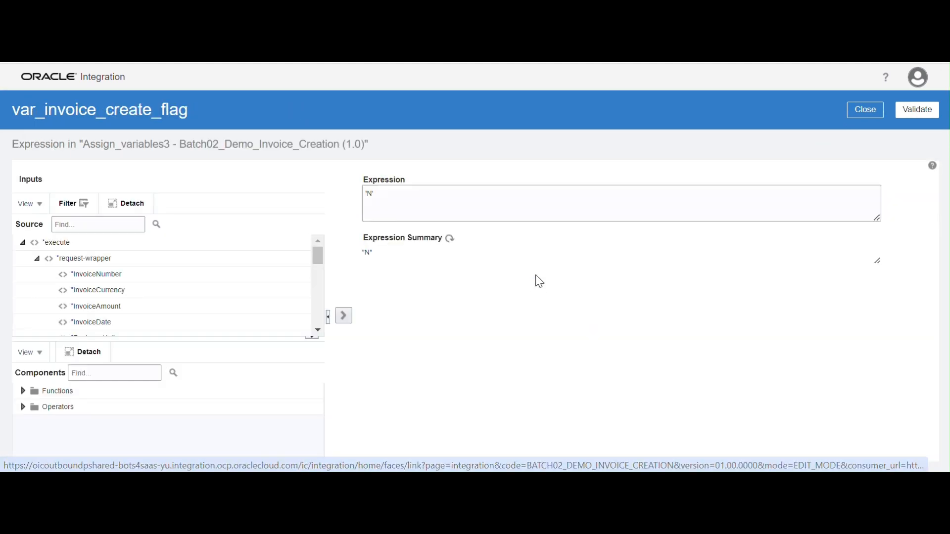
click(918, 110)
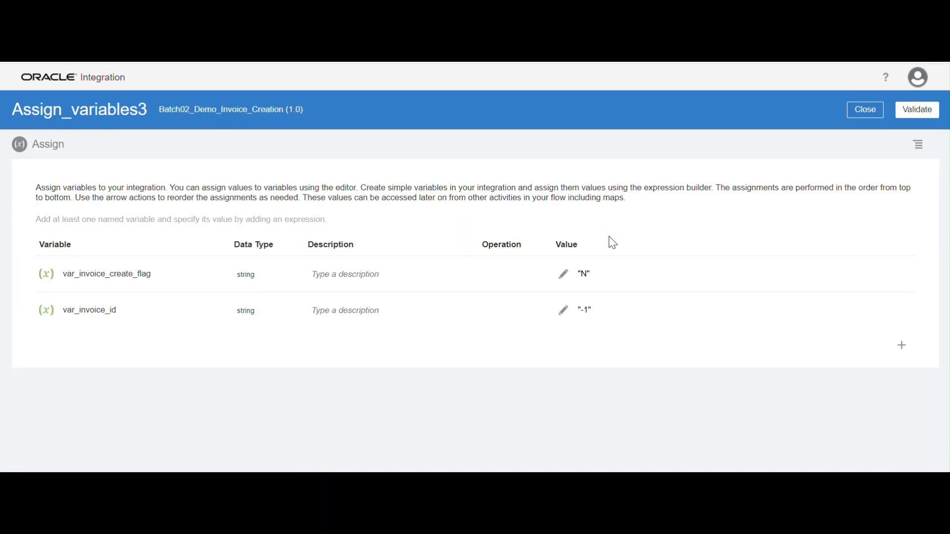
click(918, 111)
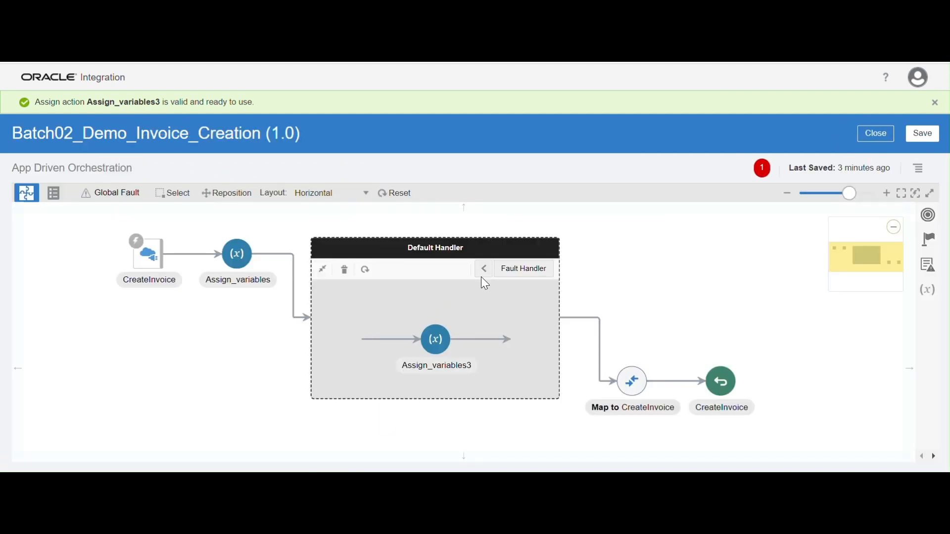
Go back from the fault handler to the scope_Call_Rest flow and insert a Switch action after the scope.
click(484, 268)
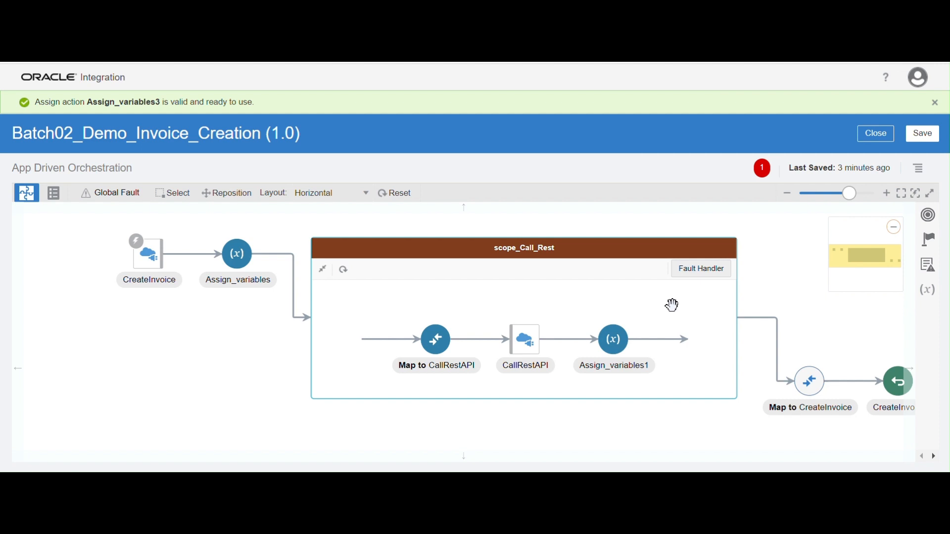
drag(786, 292, 681, 287)
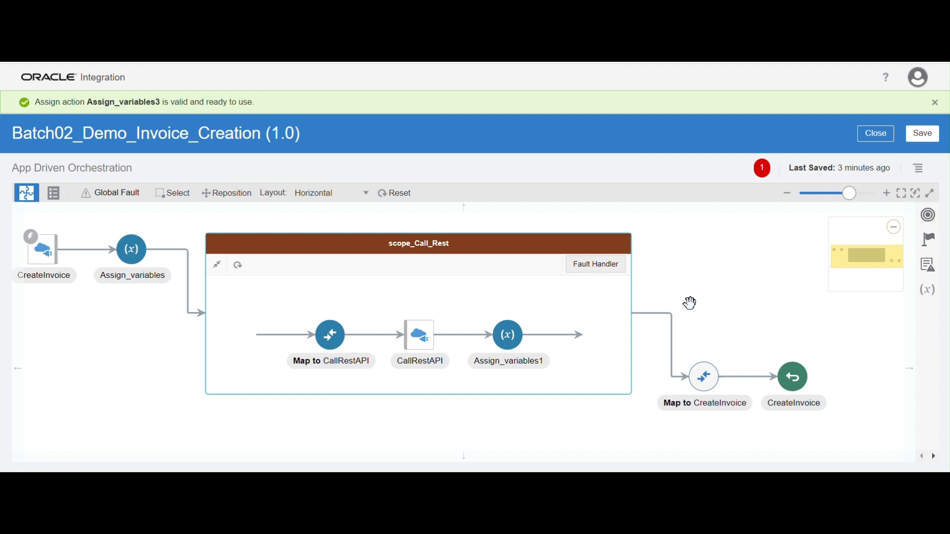
click(930, 242)
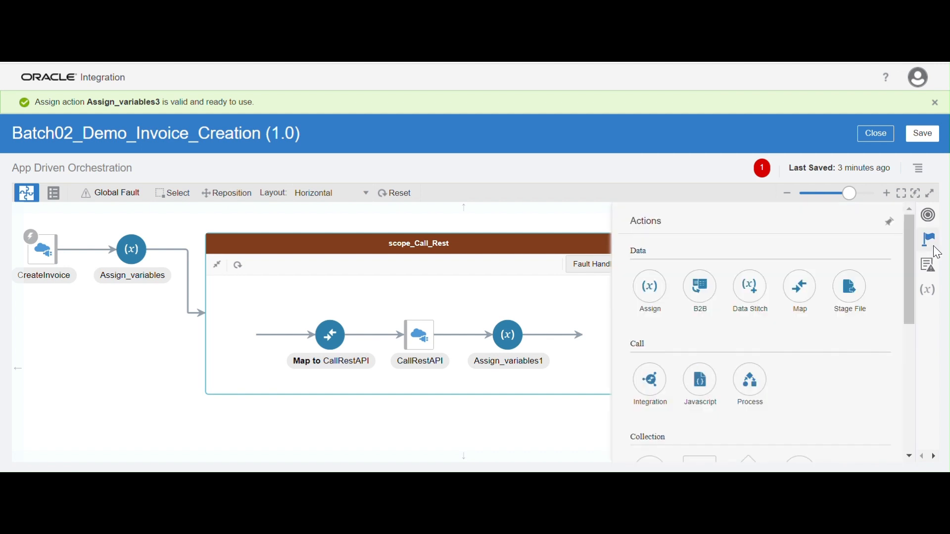
drag(904, 297, 911, 362)
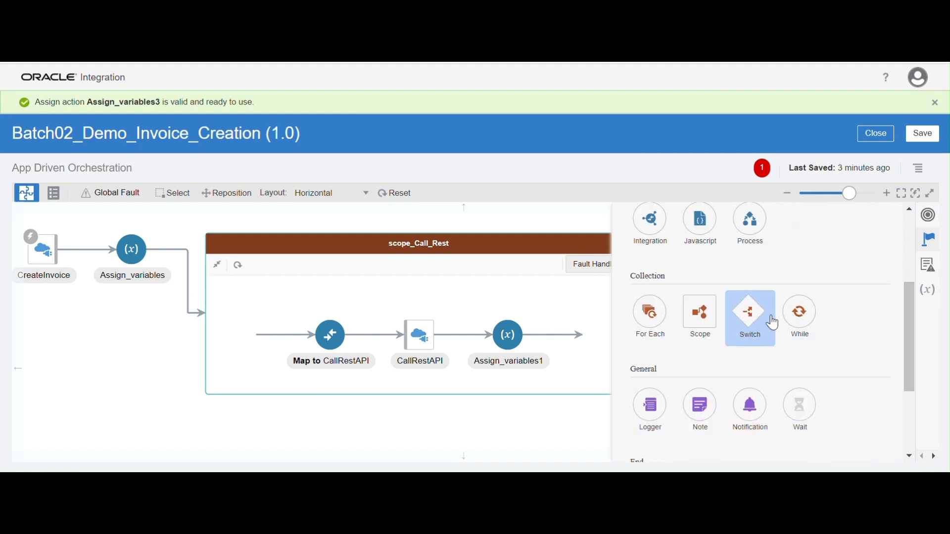
drag(750, 311, 668, 325)
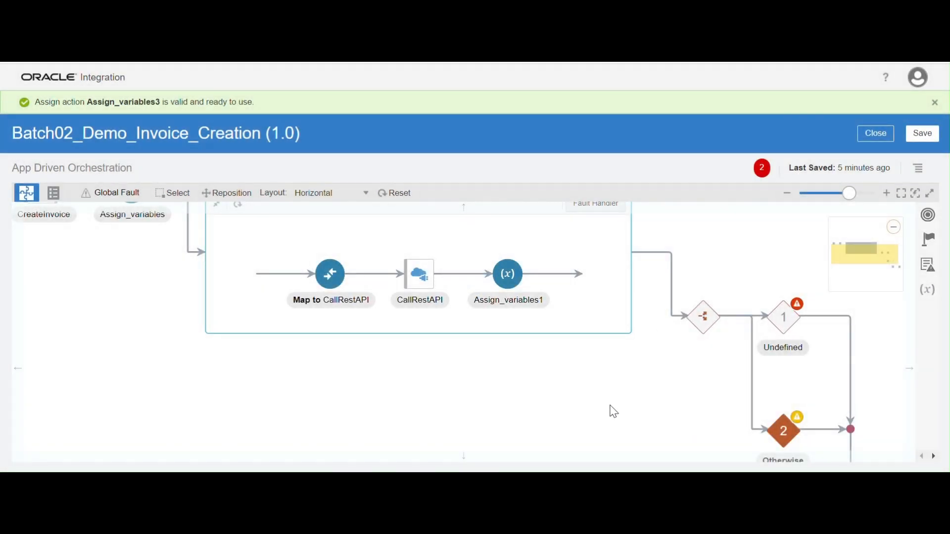
Open the expression of the switch's undefined first branch and name it "If invoice is generated".
drag(614, 411, 494, 422)
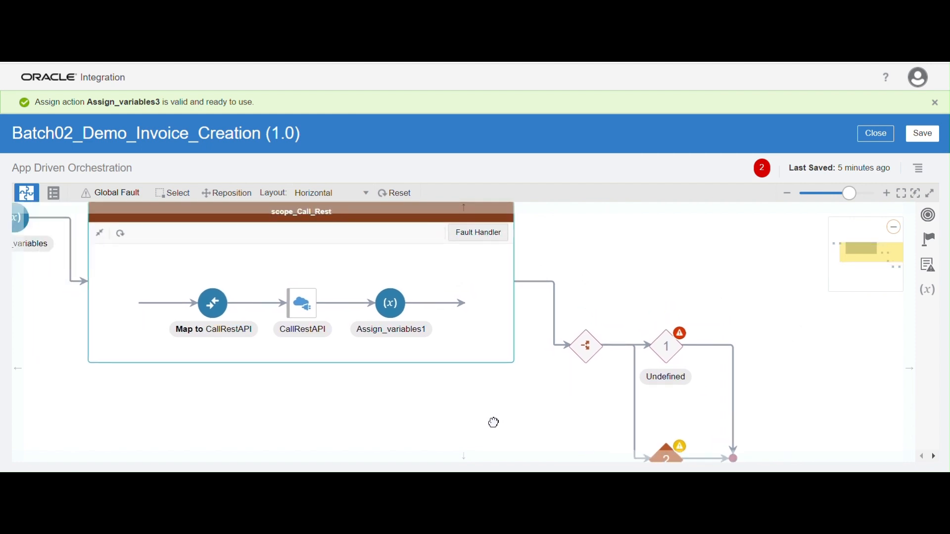
click(677, 358)
click(694, 326)
mouse_move(699, 333)
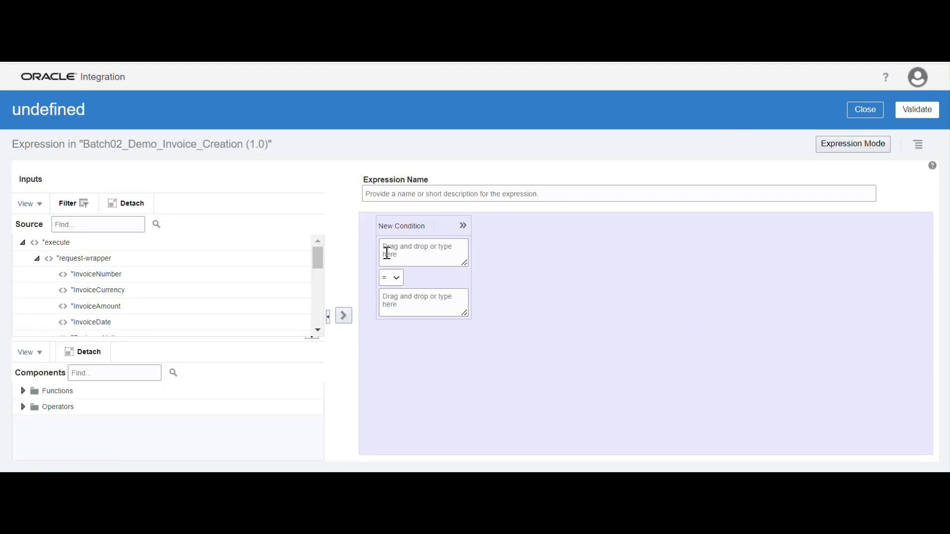
click(400, 194)
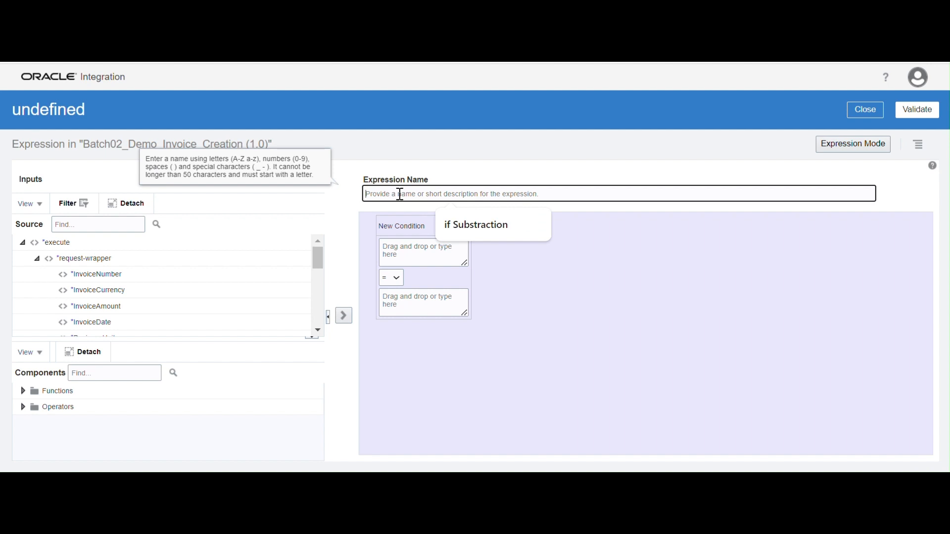
text(IF)
key(BackSpace)
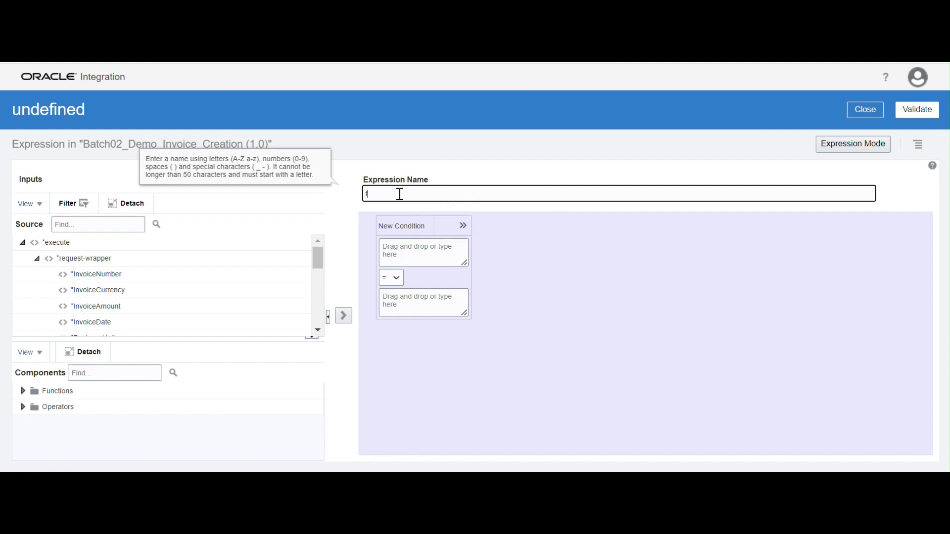
key(BackSpace)
text(I)
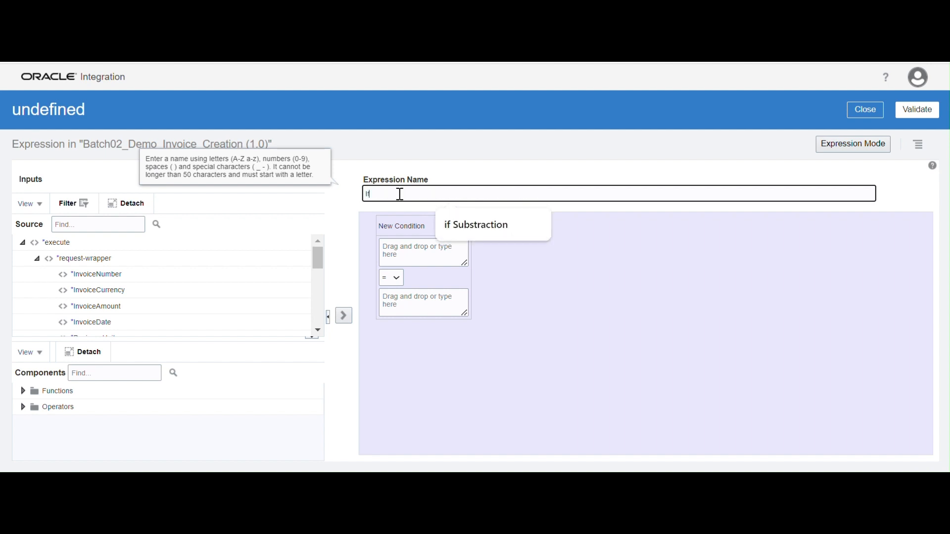
text(f invoice is generated)
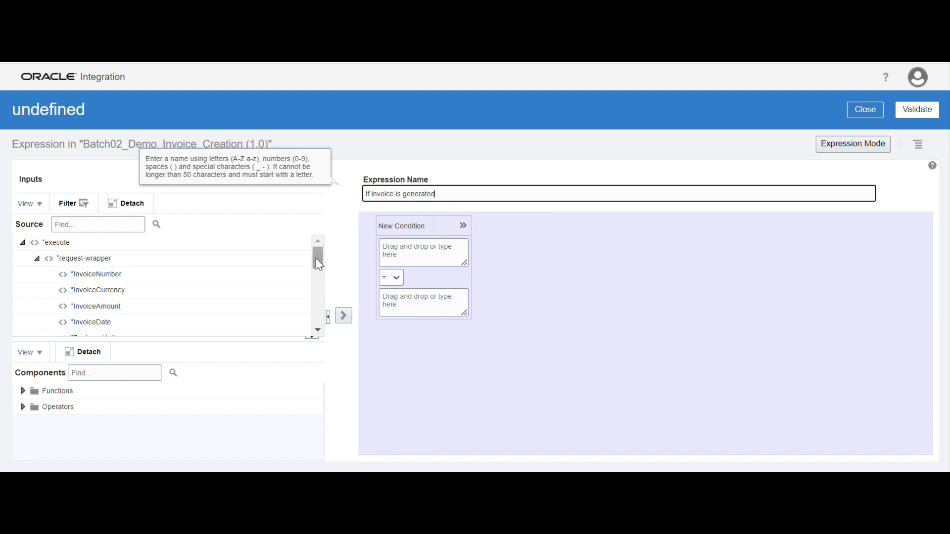
Define the branch condition as $var_invoice_create_flag = 'Y', validate the expression and return to the integration canvas.
drag(316, 259, 318, 314)
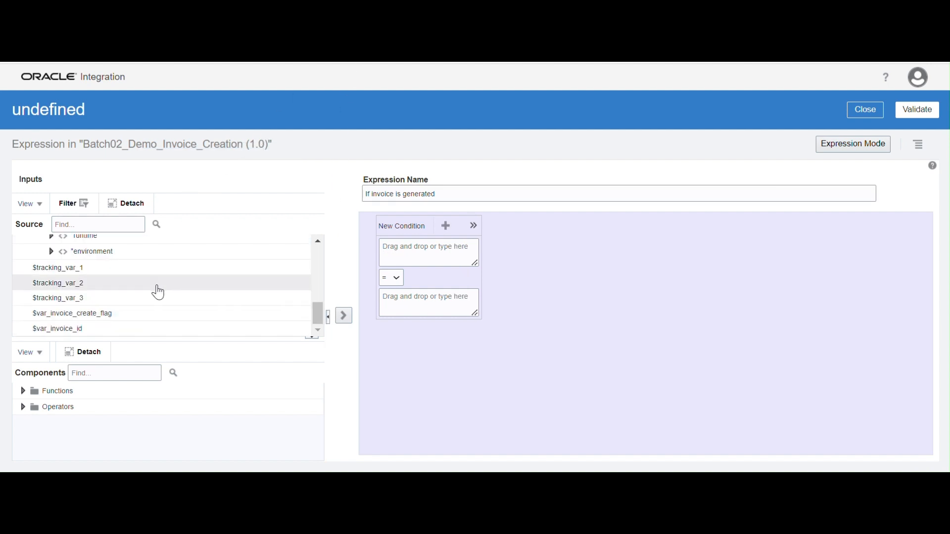
click(80, 314)
drag(80, 314, 430, 250)
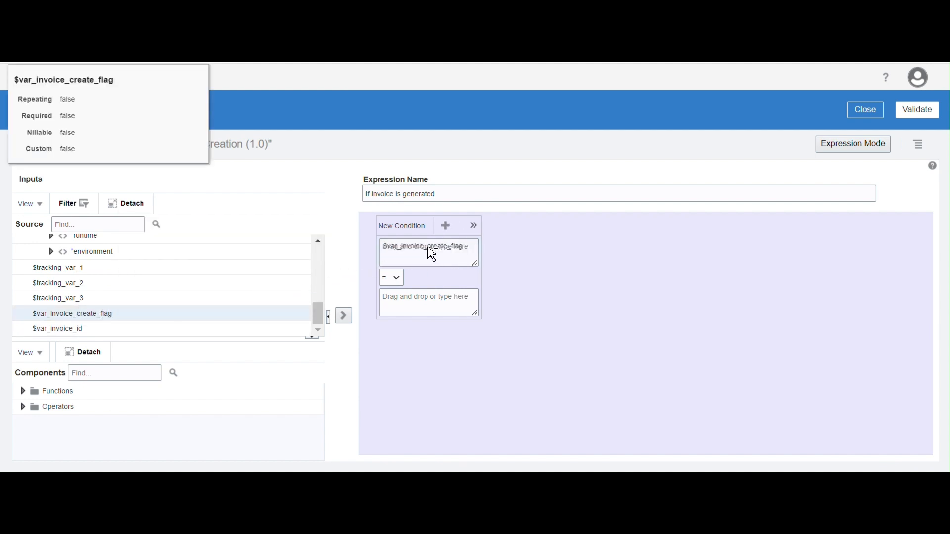
click(413, 301)
text(1)
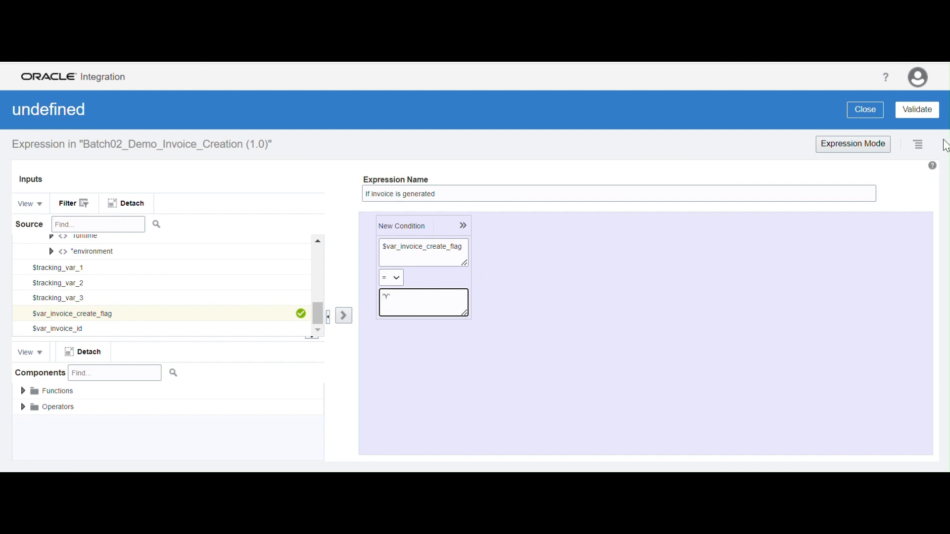
click(917, 110)
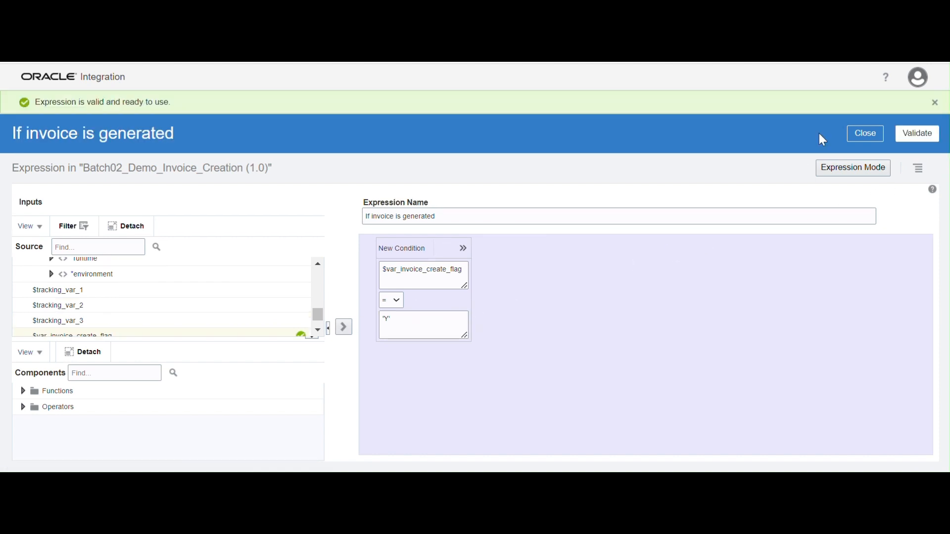
click(865, 134)
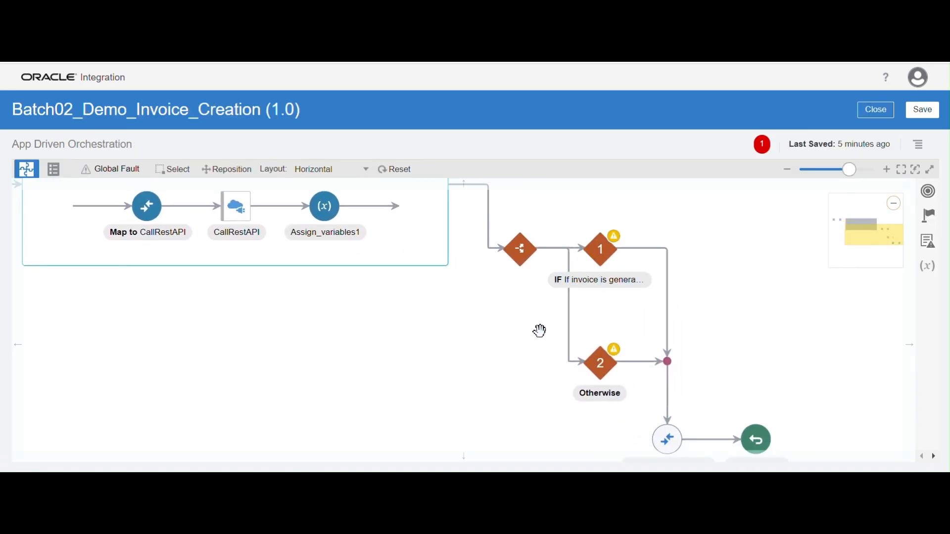
scroll(781, 369, down, 3)
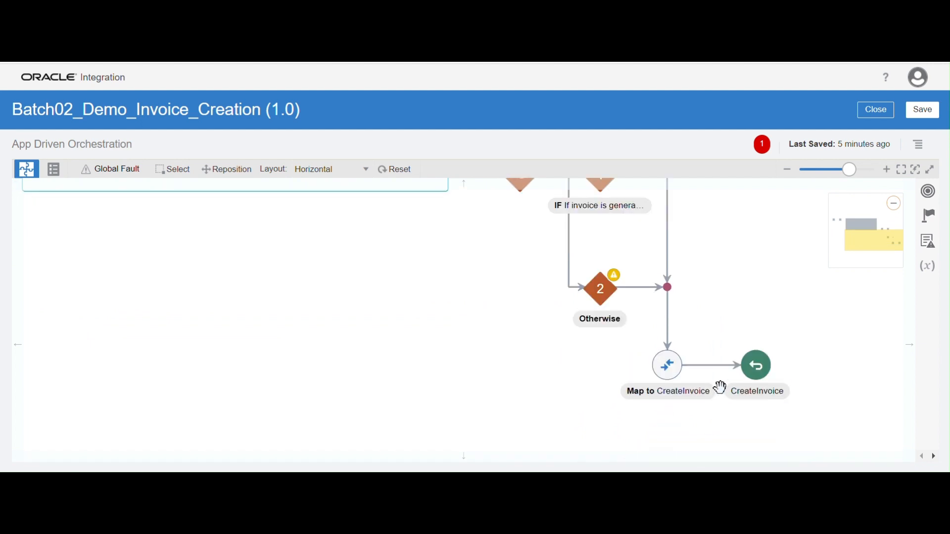
drag(464, 373, 440, 407)
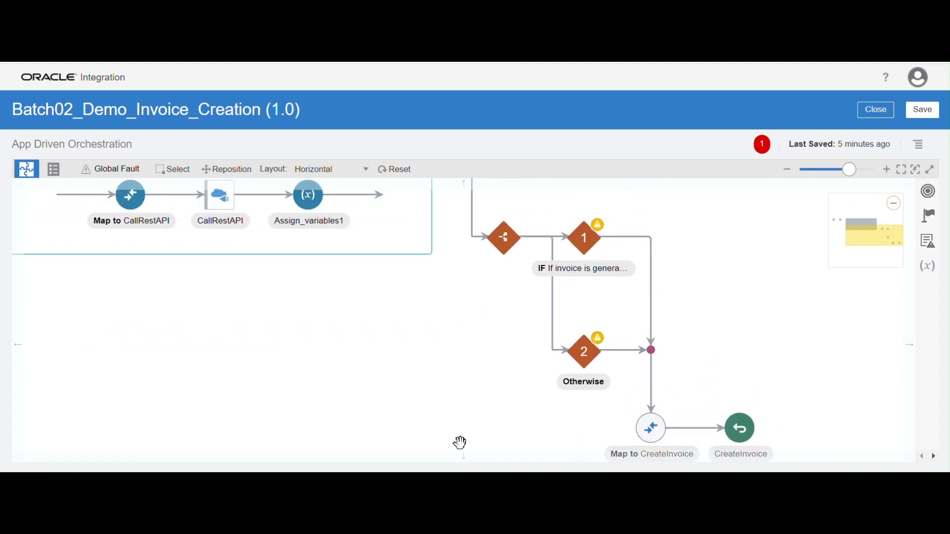
drag(651, 433, 634, 255)
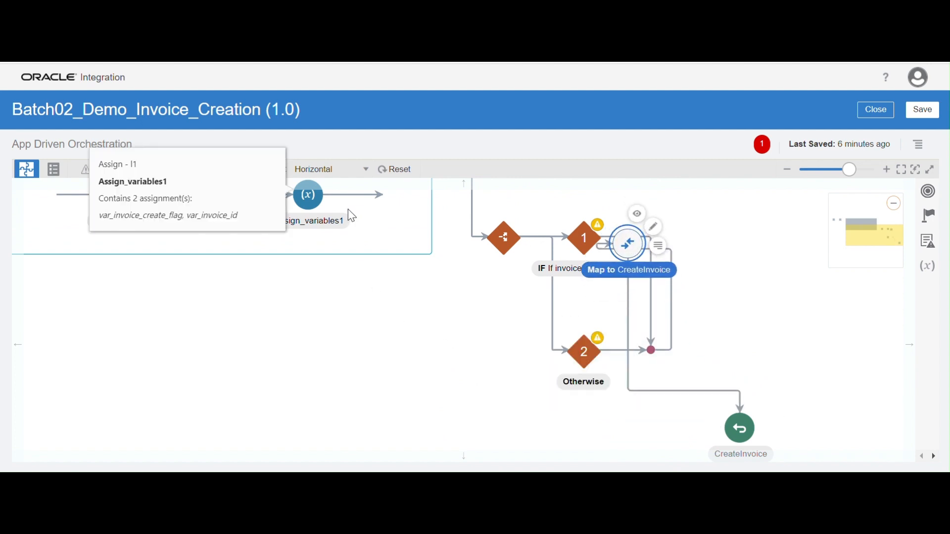
click(402, 170)
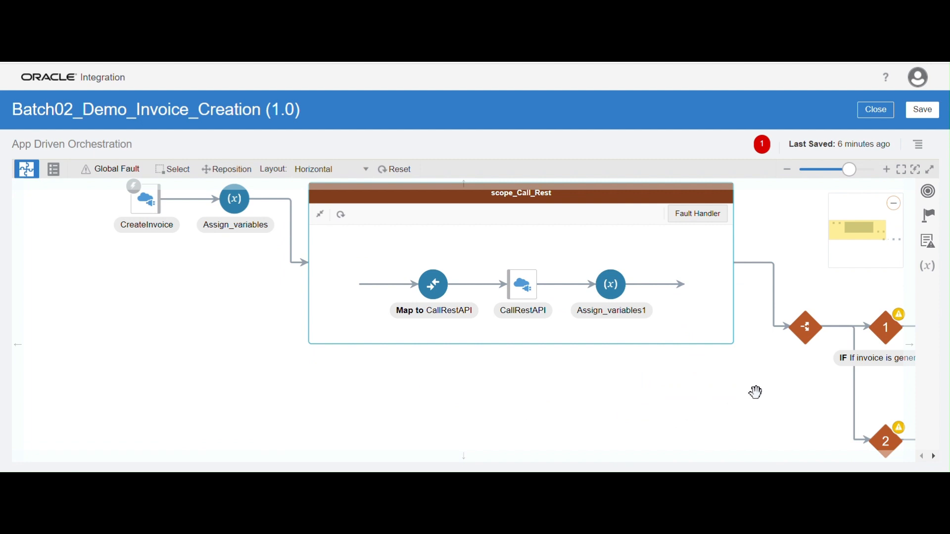
drag(756, 393, 406, 352)
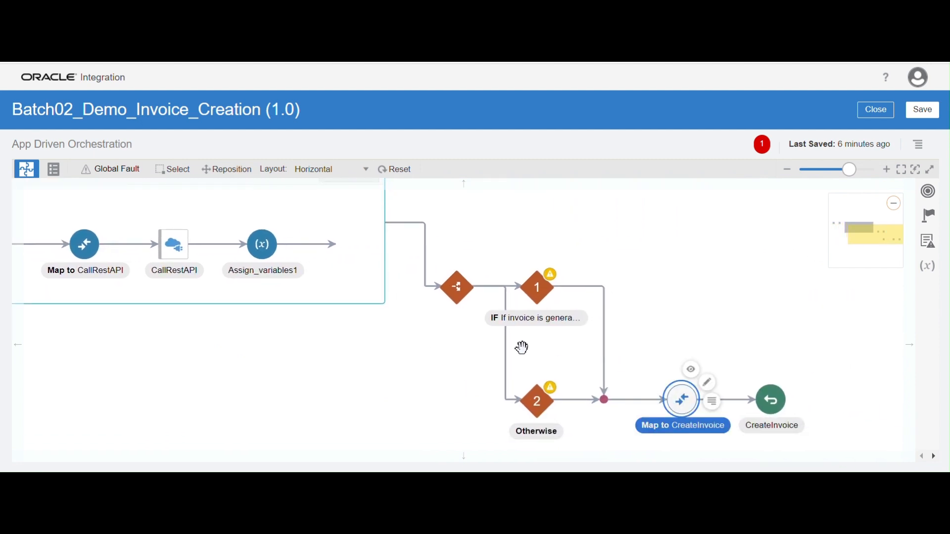
click(402, 170)
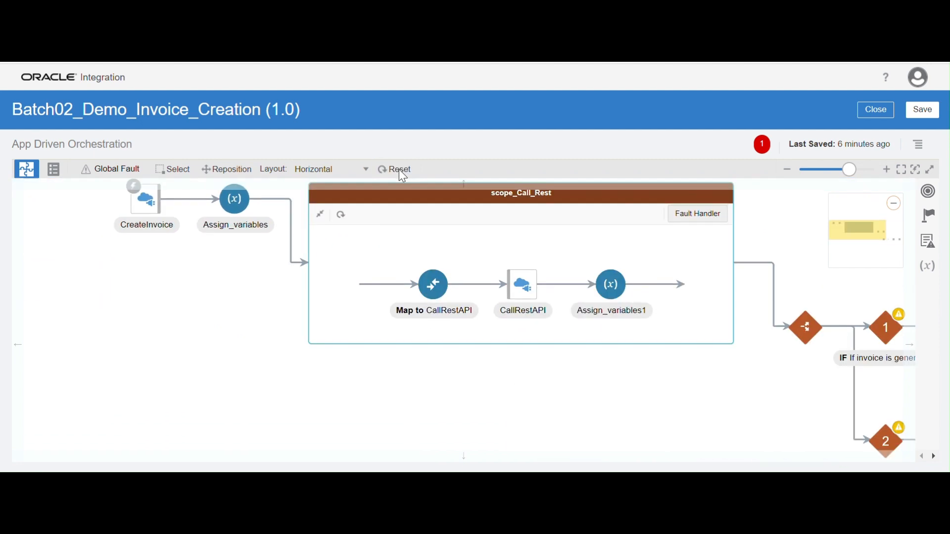
Reposition the Map to CreateInvoice action into the "If invoice is generated" branch of the switch and save the integration.
drag(530, 401, 180, 409)
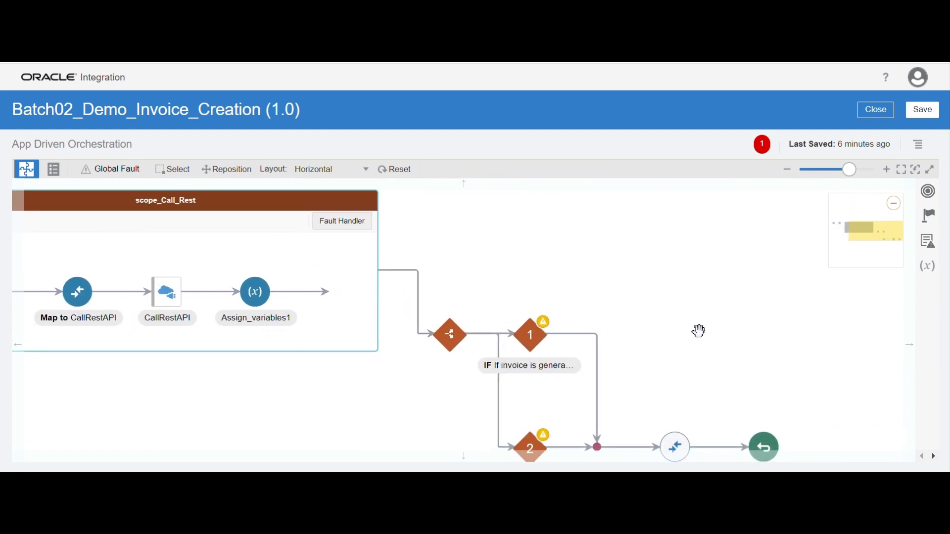
drag(698, 331, 750, 299)
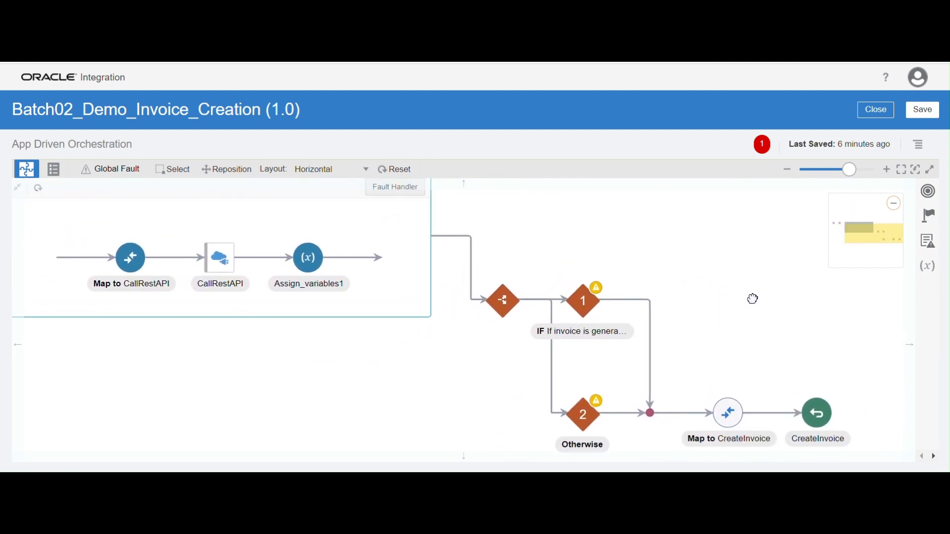
click(225, 170)
drag(734, 428, 630, 300)
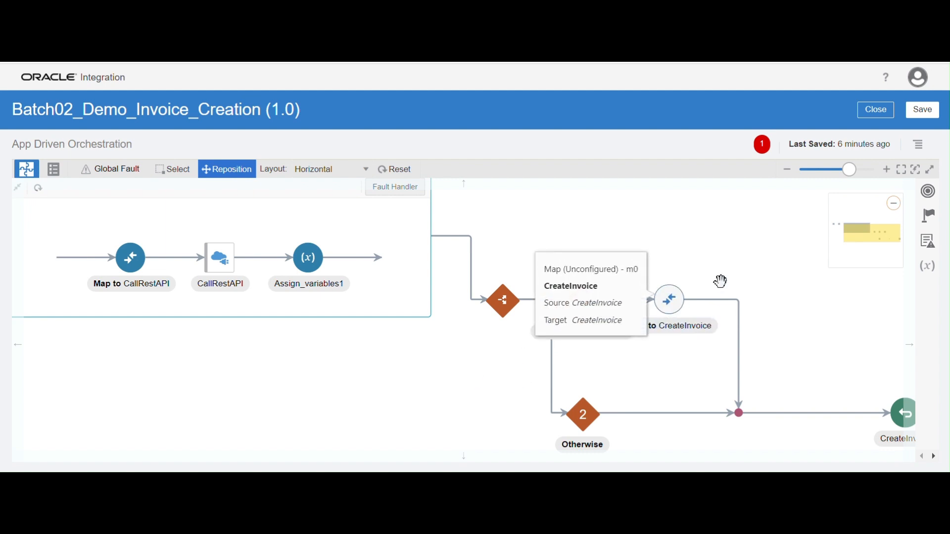
click(924, 114)
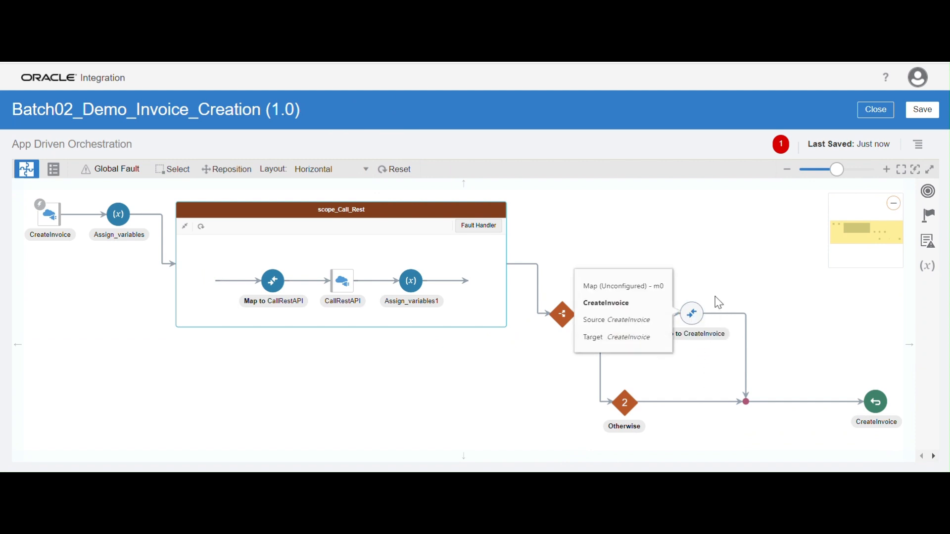
Open the Map to CreateInvoice action in the If branch and map var_invoice_id to Invoiceid under Response Wrapper.
double_click(694, 314)
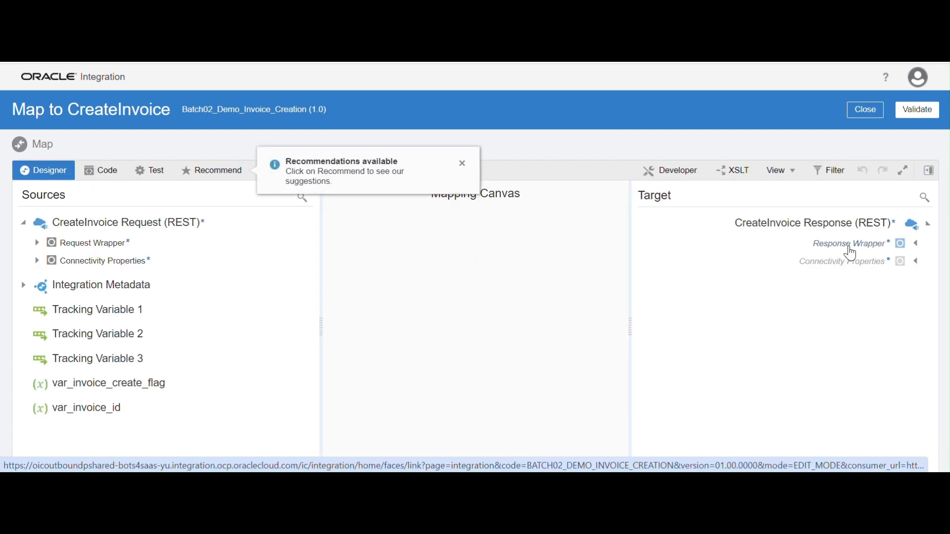
click(917, 244)
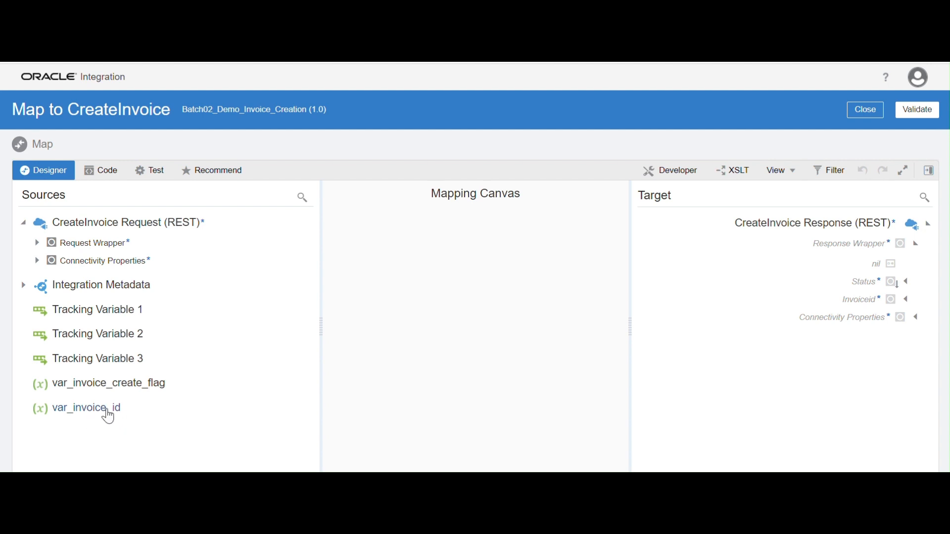
drag(113, 413, 839, 303)
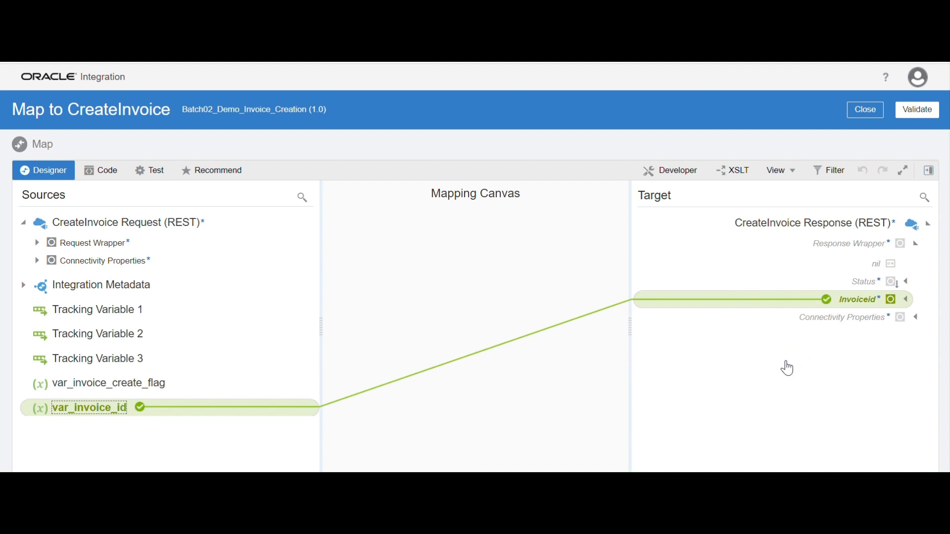
click(925, 389)
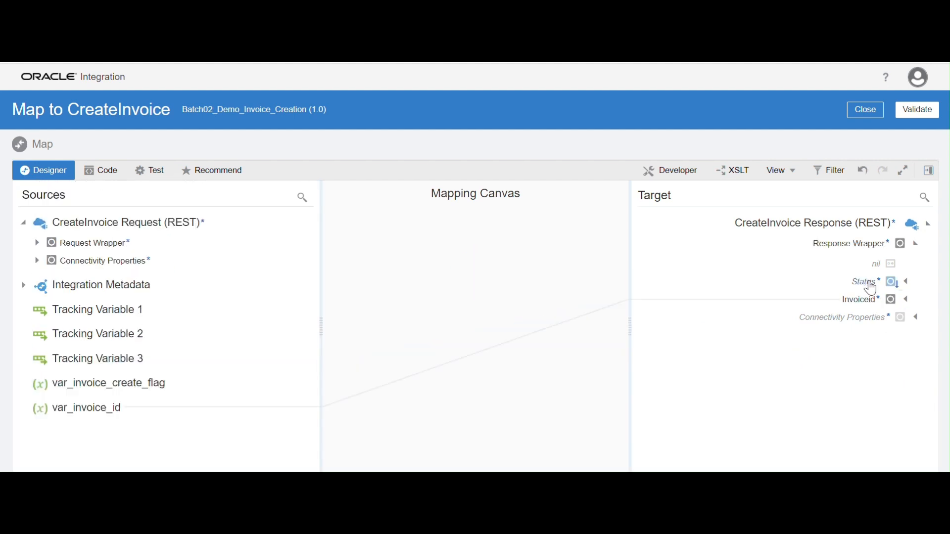
Create a target node for Status with the expression 'Sucess', validate the If-branch mapping and return to the integration canvas.
right_click(861, 287)
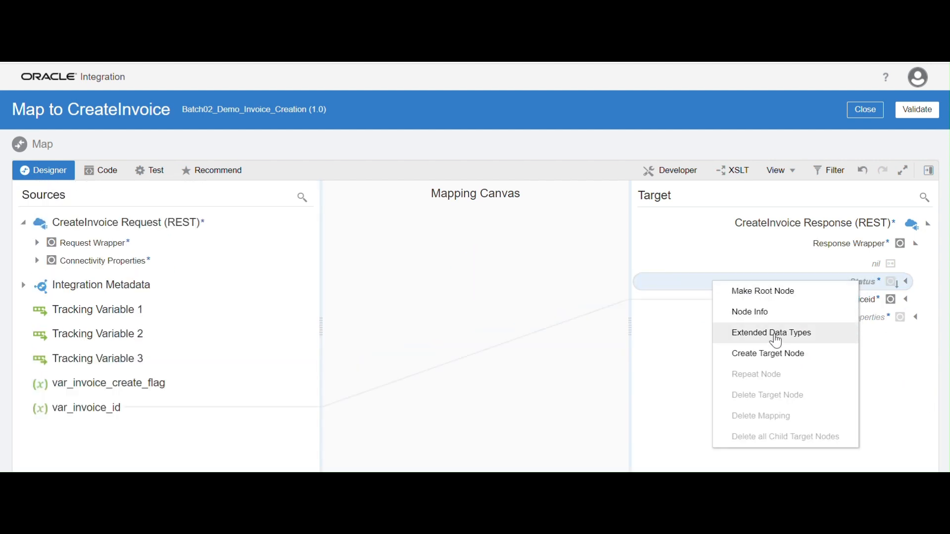
click(775, 356)
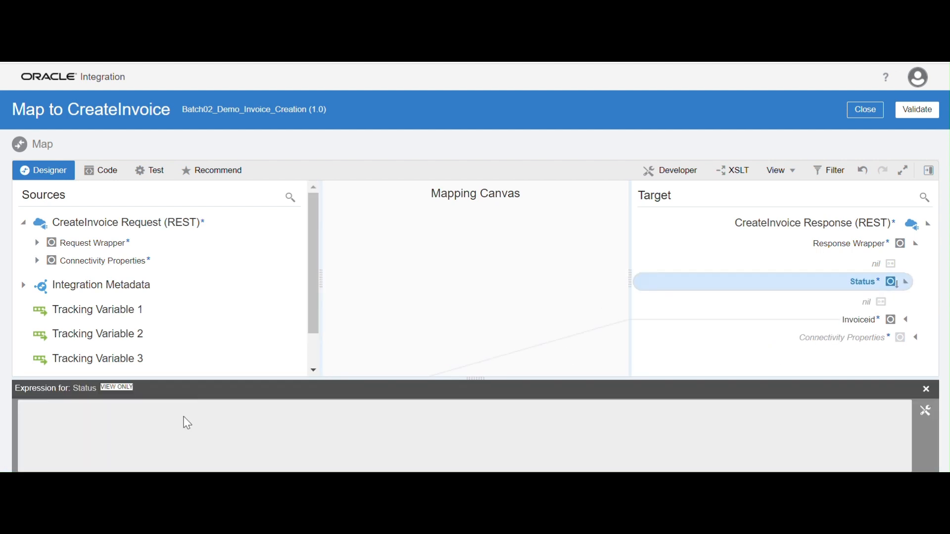
click(925, 410)
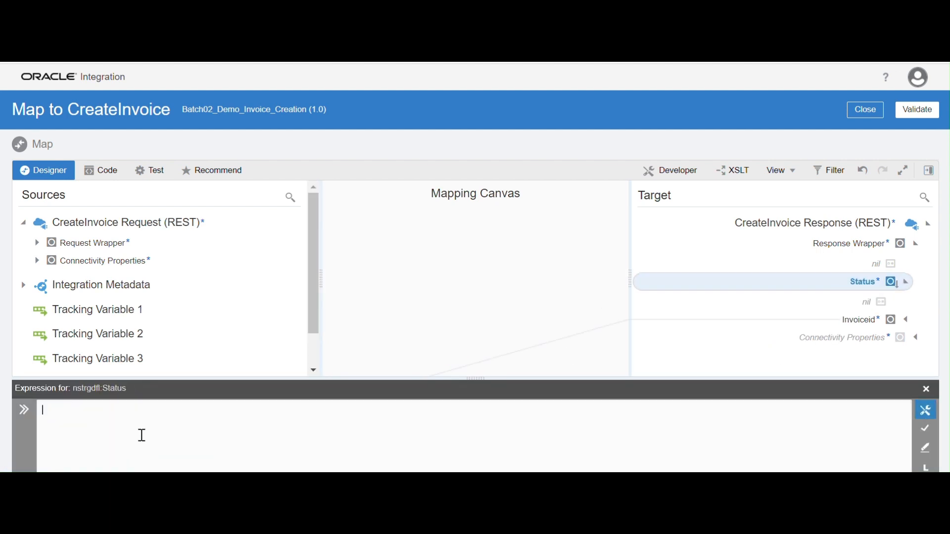
click(141, 436)
text('Sucess')
click(926, 431)
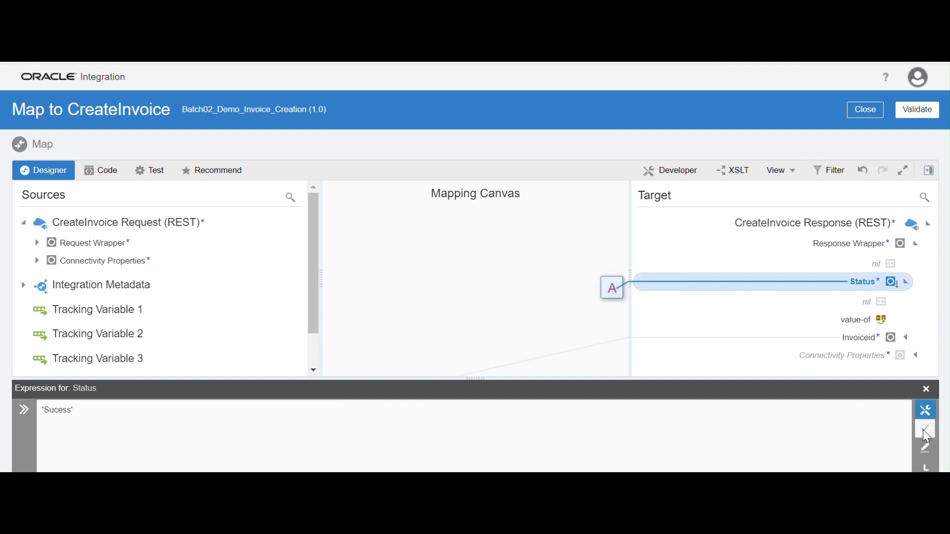
click(927, 394)
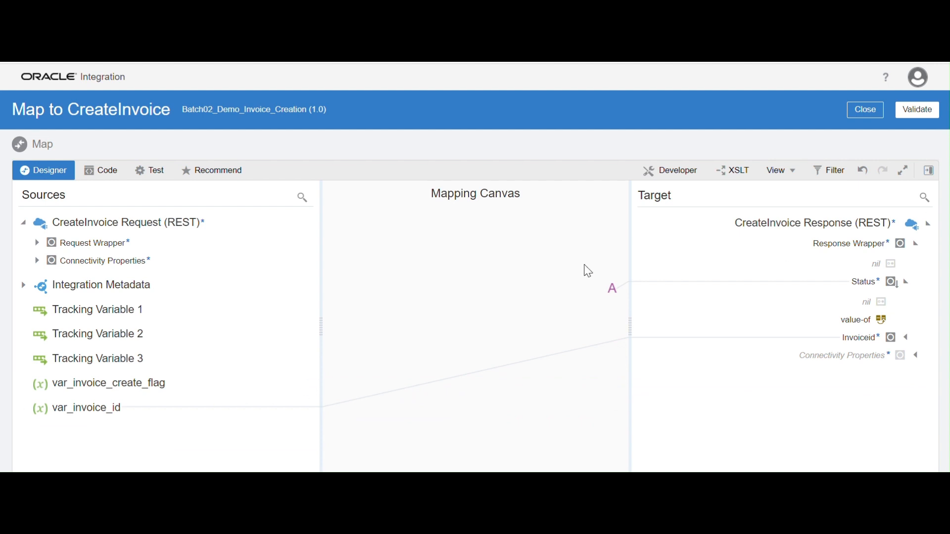
click(918, 111)
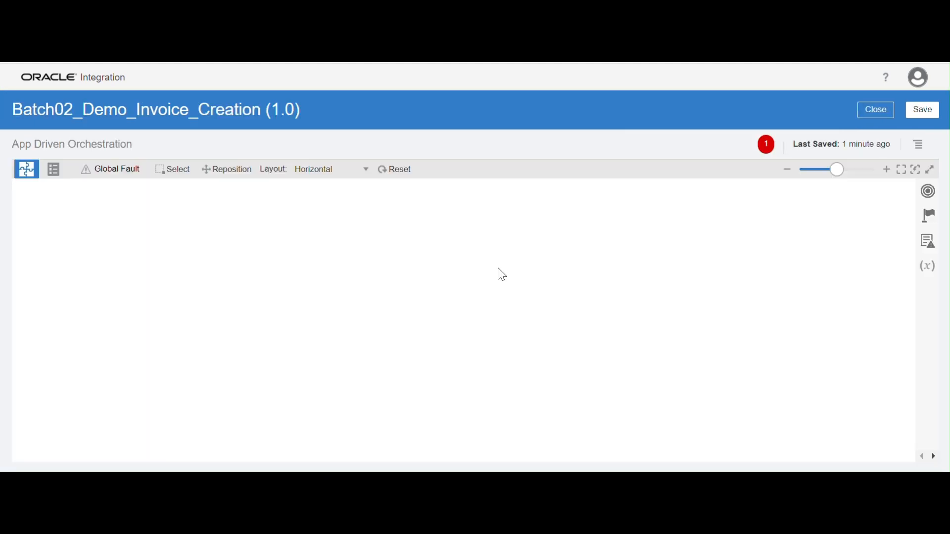
Add a Map to CreateInvoice action to the Otherwise branch and map var_invoice_id to Invoiceid in its response.
drag(518, 381, 477, 357)
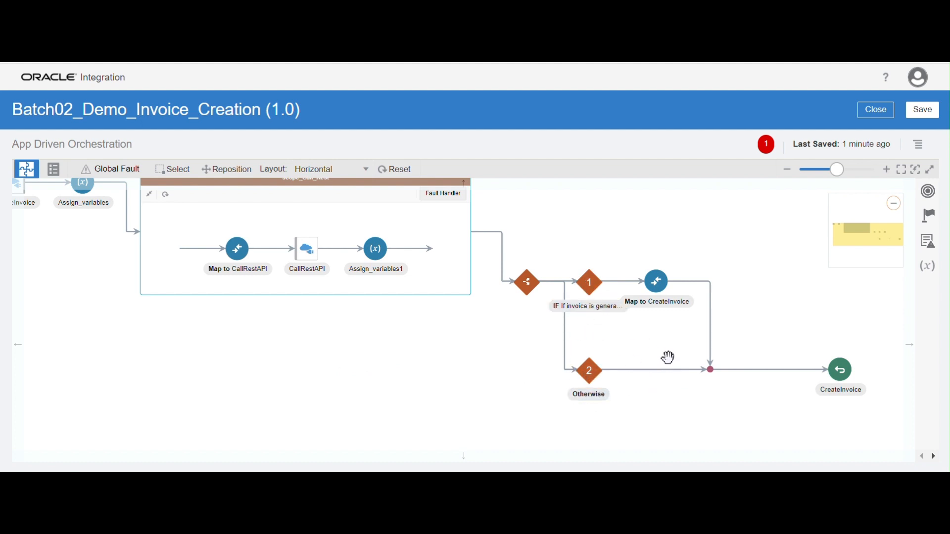
click(929, 216)
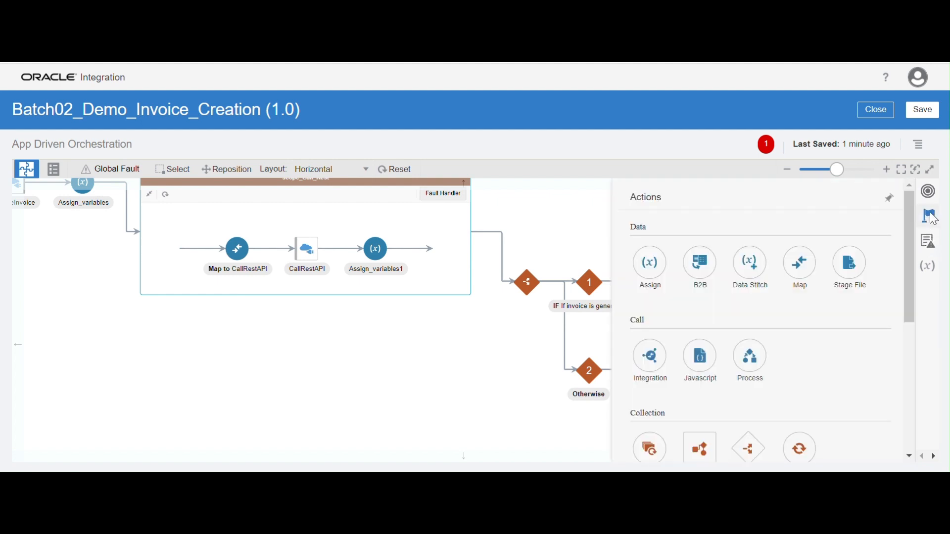
drag(802, 271, 624, 363)
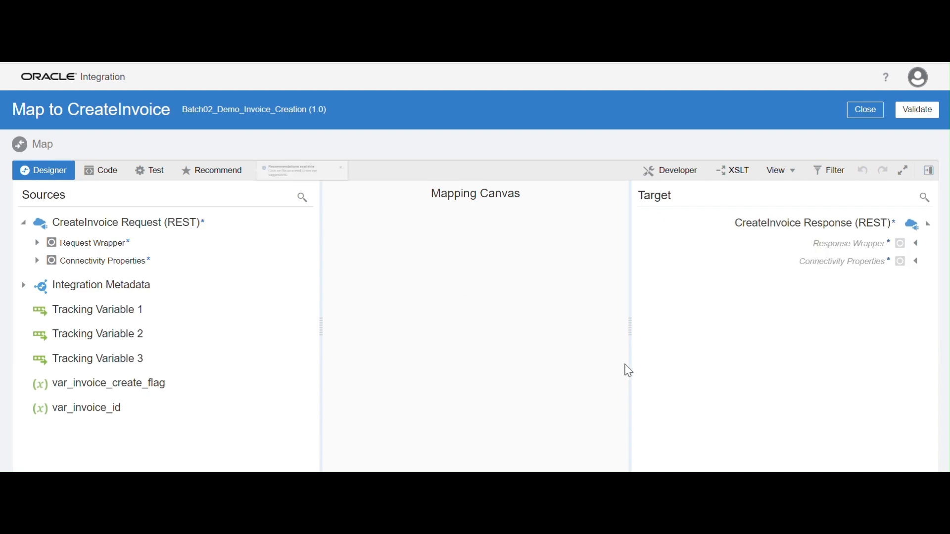
click(915, 244)
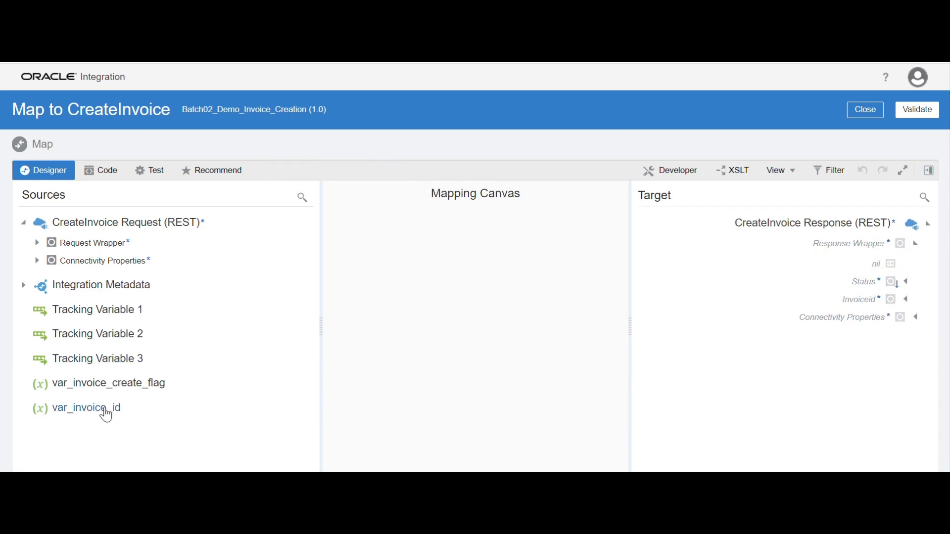
drag(104, 415, 840, 309)
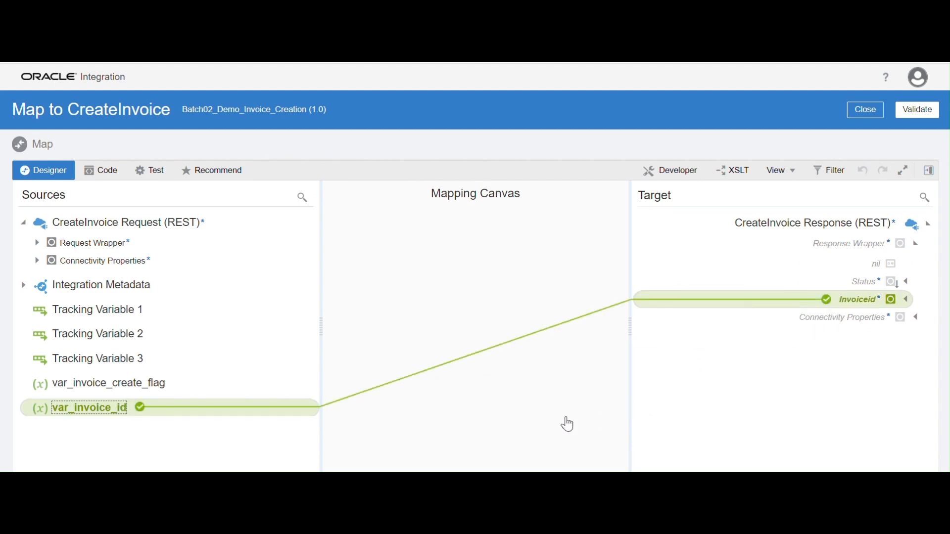
click(926, 389)
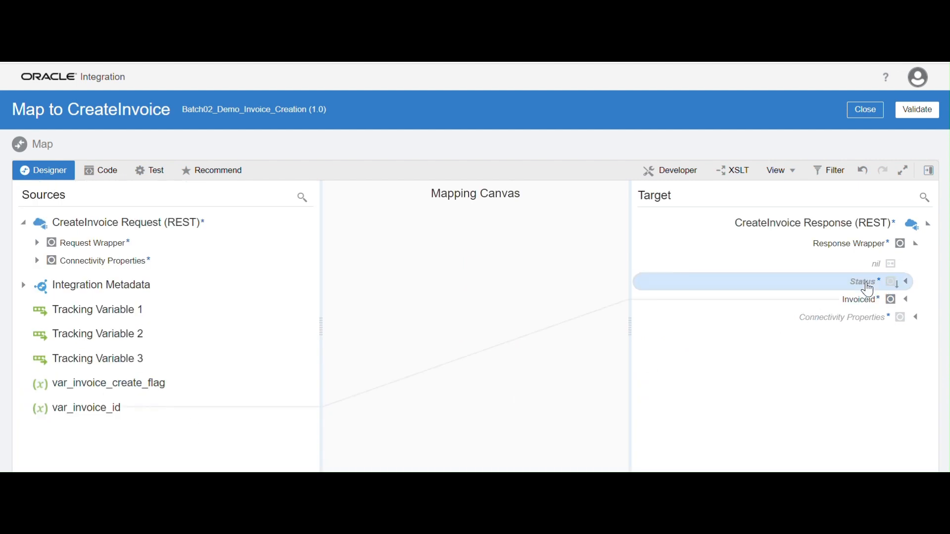
Create a target node for Status with the expression 'Error', validate the Otherwise-branch mapping and return to the canvas.
right_click(867, 287)
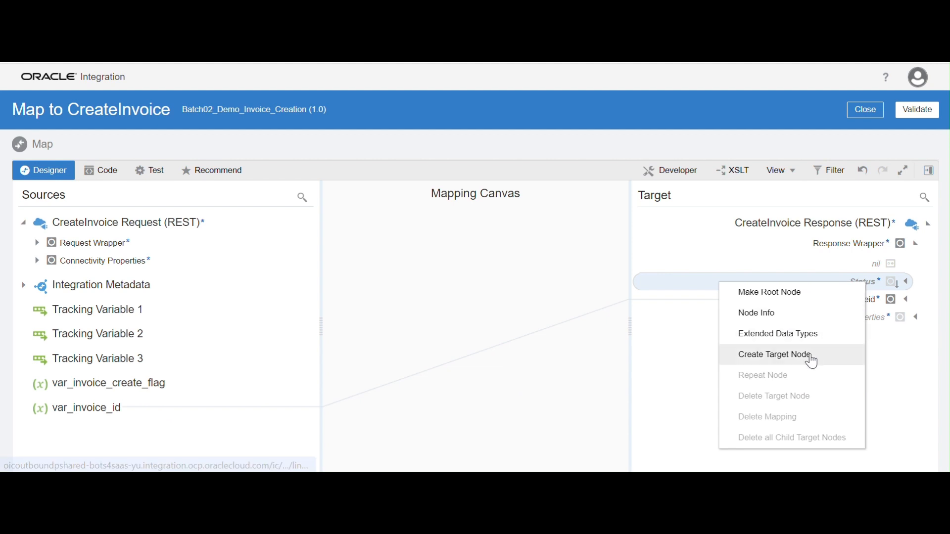
click(812, 356)
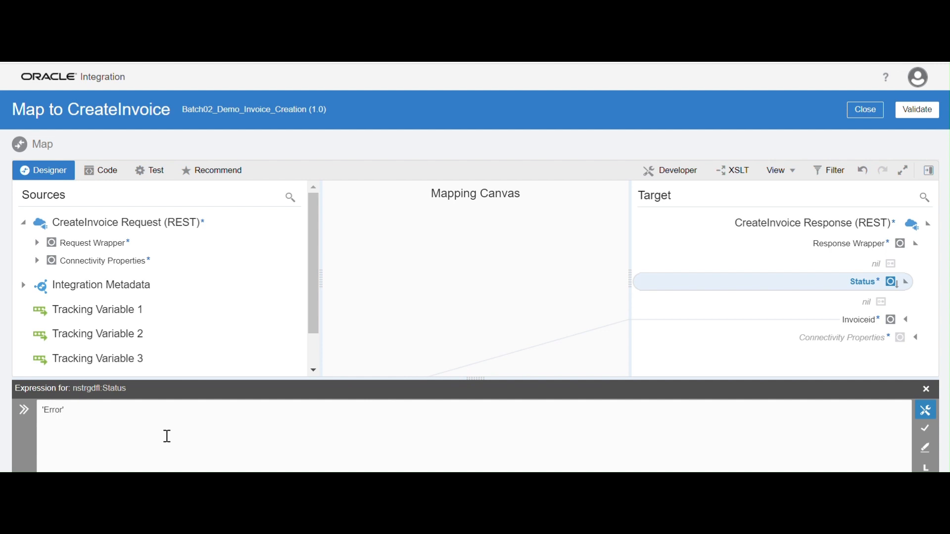
text(')
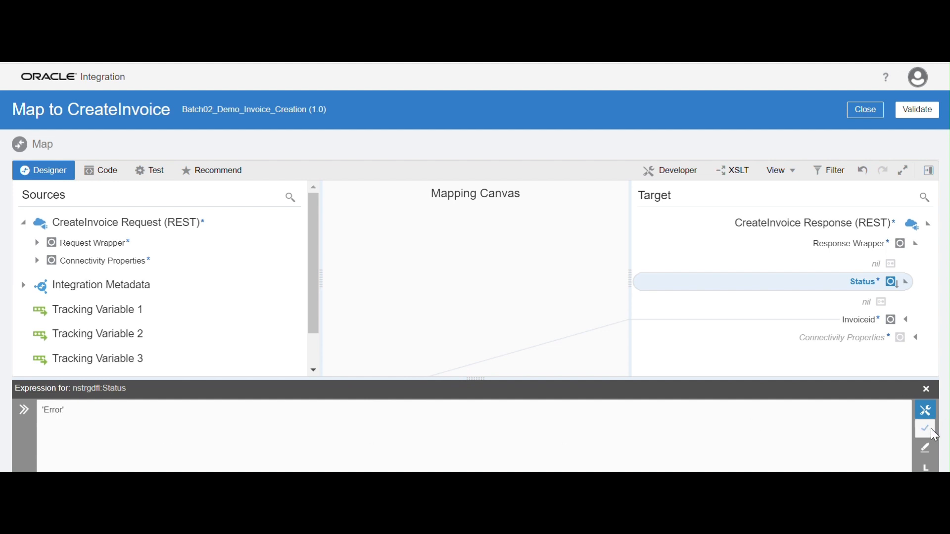
click(927, 389)
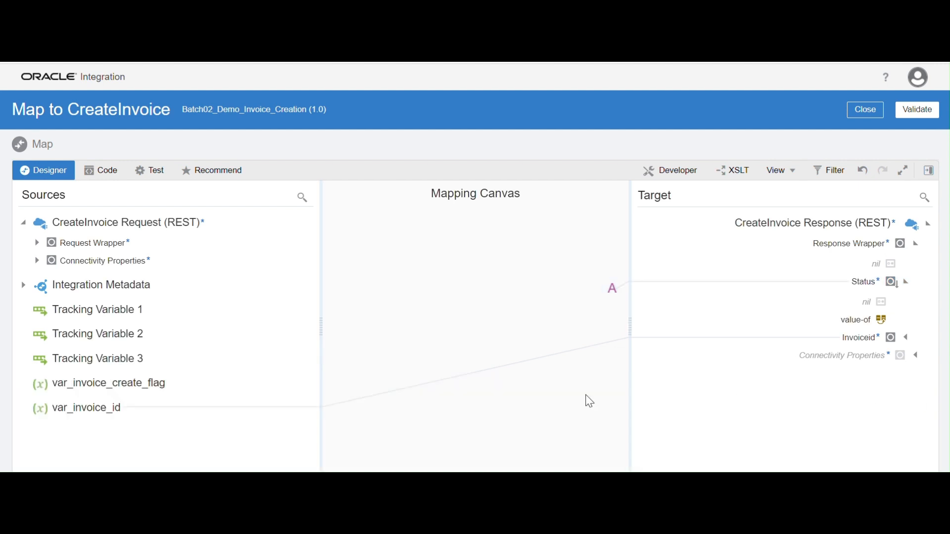
click(917, 113)
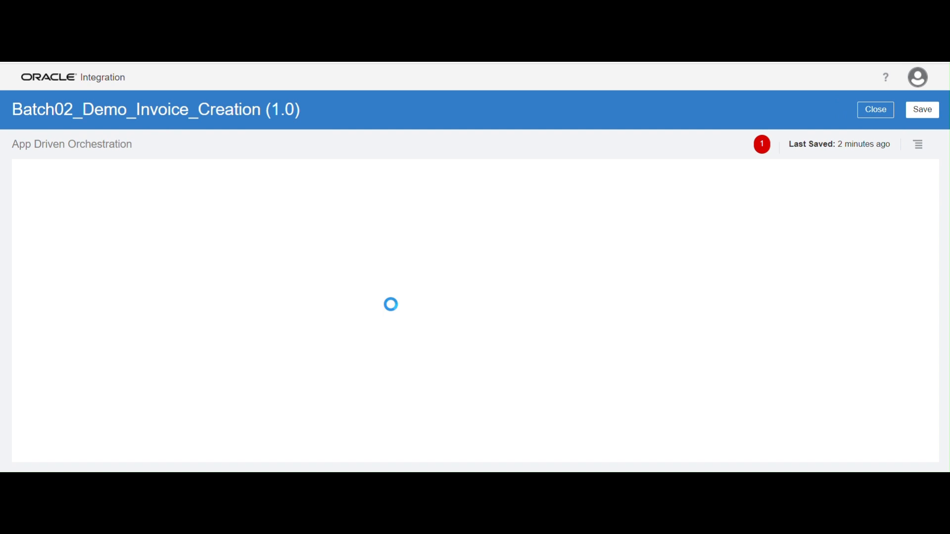
drag(262, 350, 411, 411)
drag(539, 395, 514, 397)
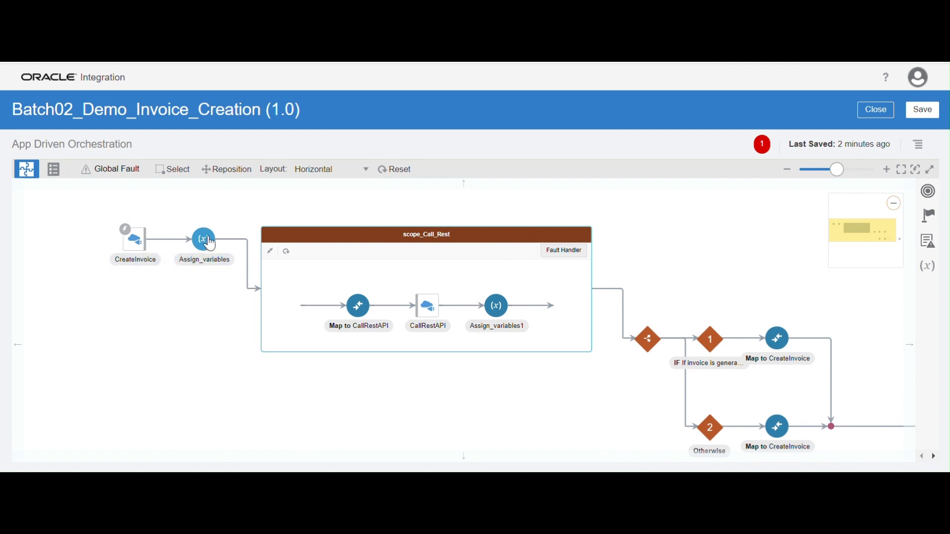
mouse_move(206, 251)
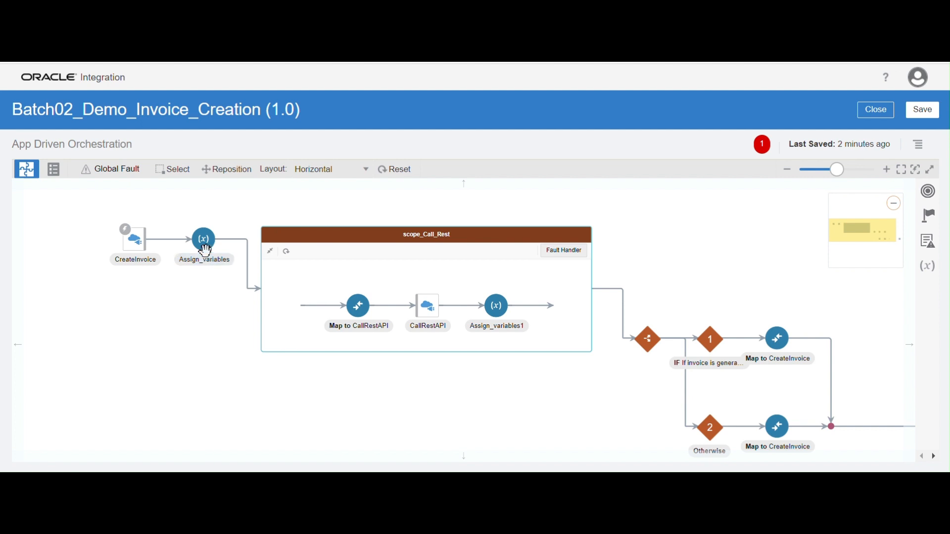
drag(259, 357, 175, 361)
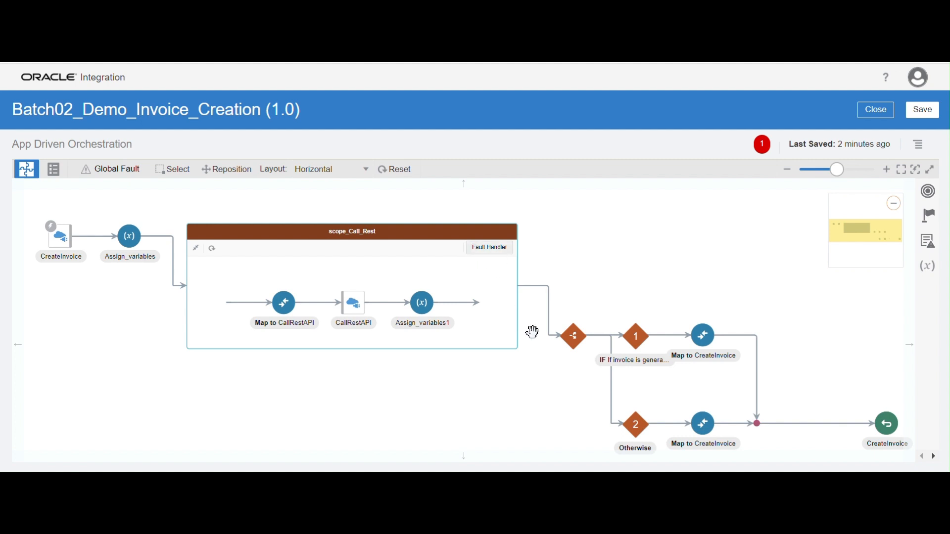
drag(541, 385, 485, 358)
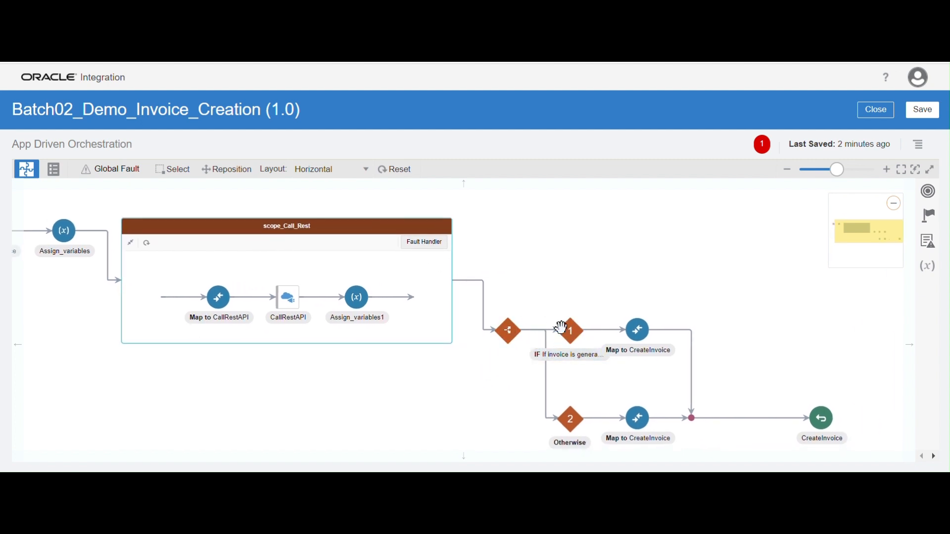
drag(606, 280, 590, 245)
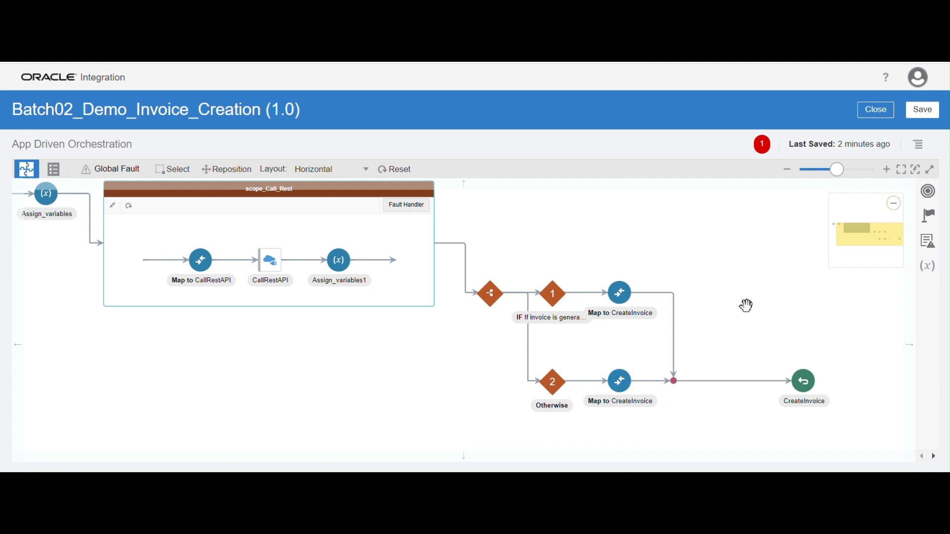
Assign InvoiceNumber as the primary business identifier for tracking, and save and close the integration.
drag(747, 307, 821, 362)
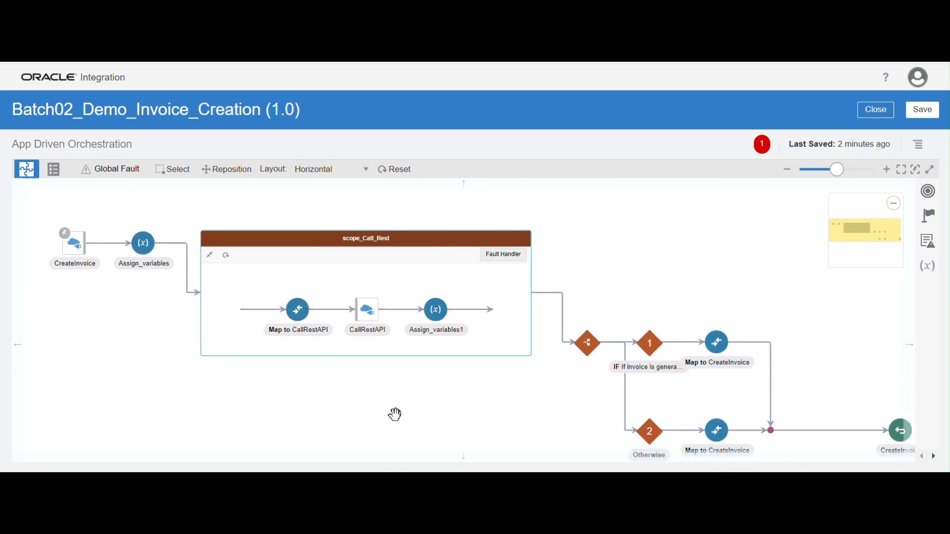
click(919, 145)
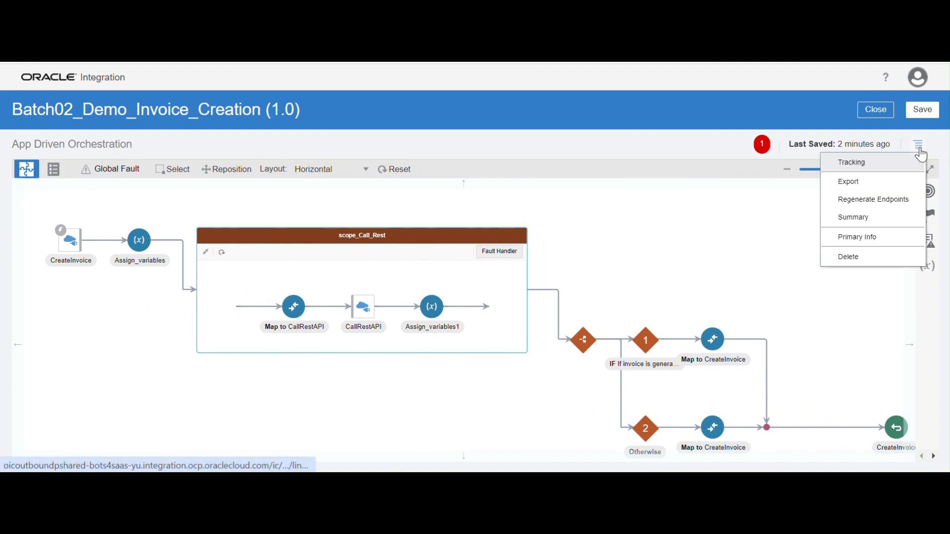
click(910, 162)
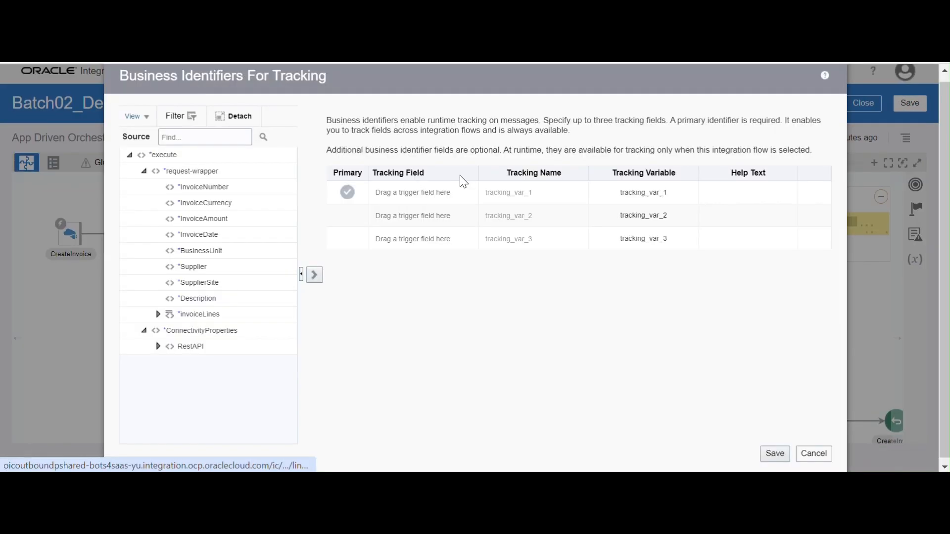
drag(216, 186, 420, 195)
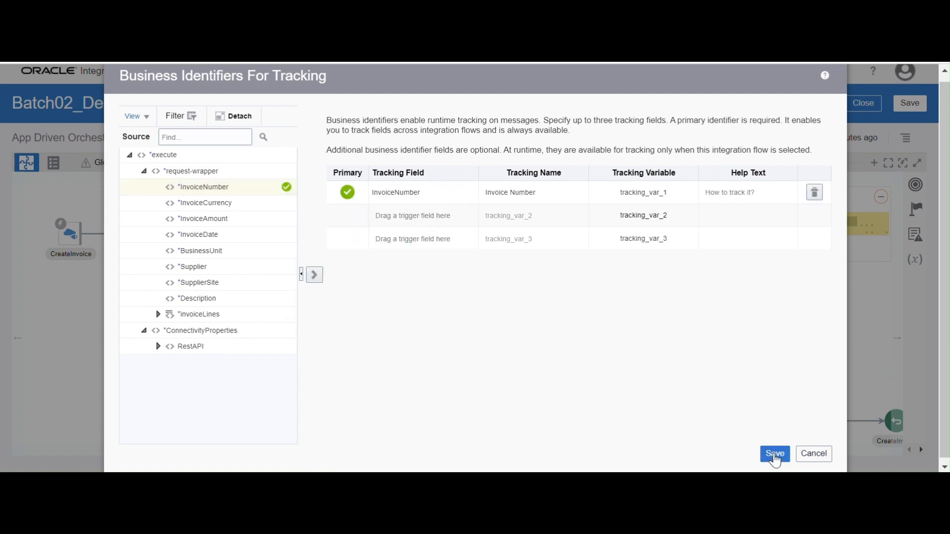
click(775, 454)
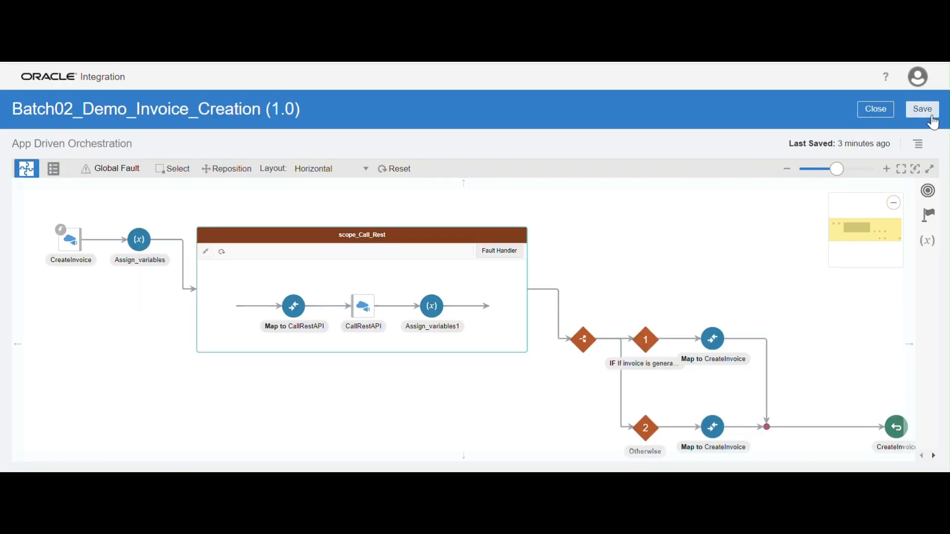
click(923, 109)
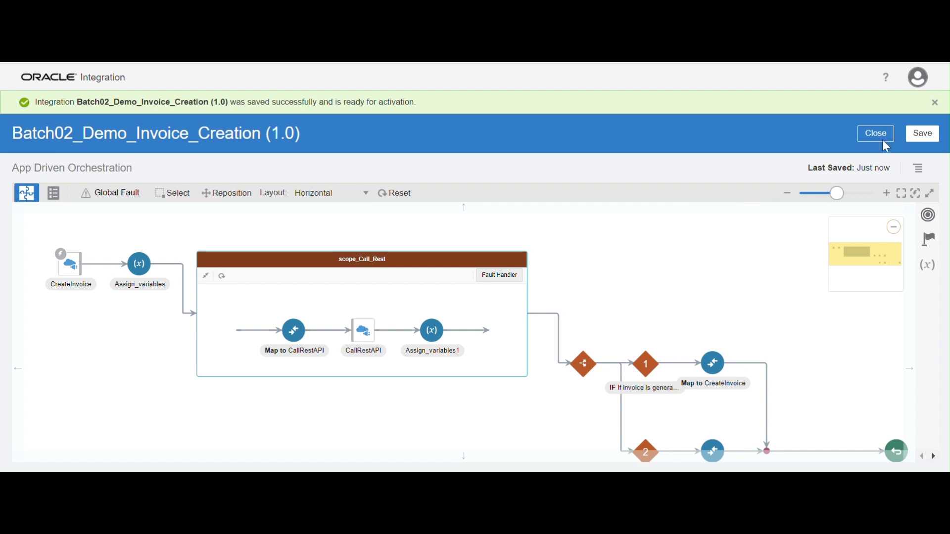
click(878, 136)
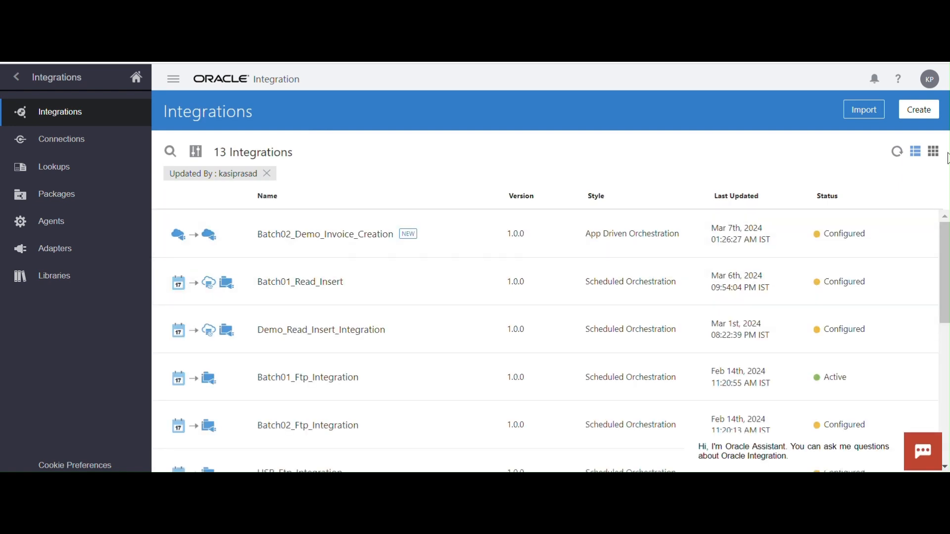
Activate Batch02_Demo_Invoice_Creation with tracing and Include Payload enabled, and refresh the integrations list to update its status.
mouse_move(822, 247)
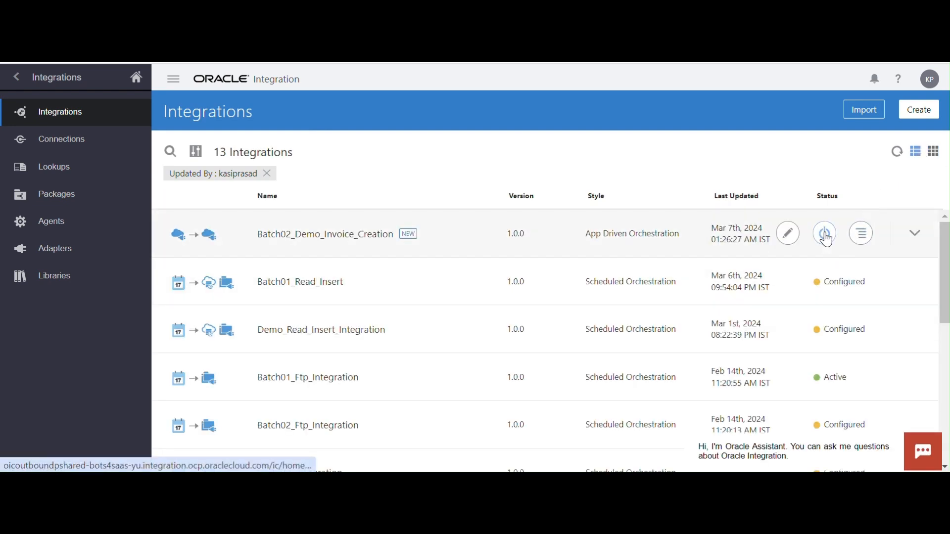
click(825, 235)
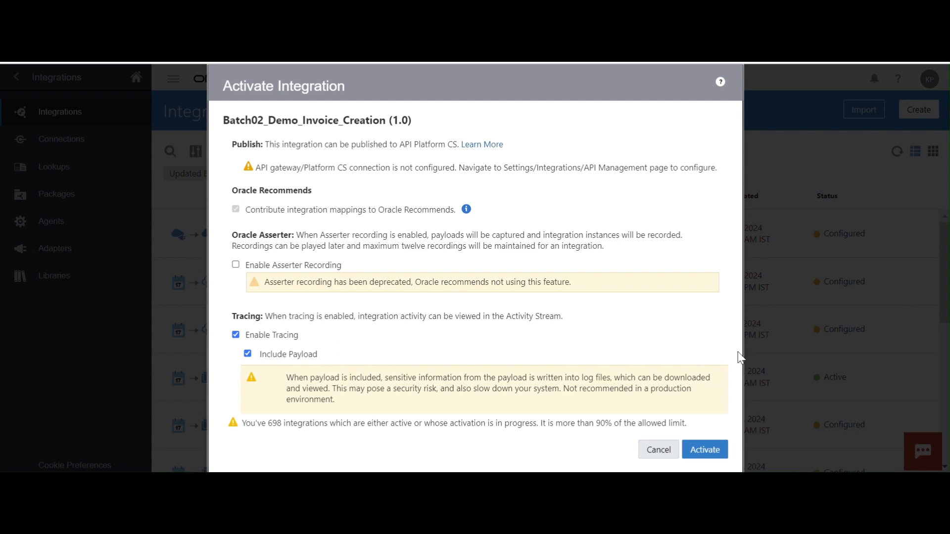
click(707, 451)
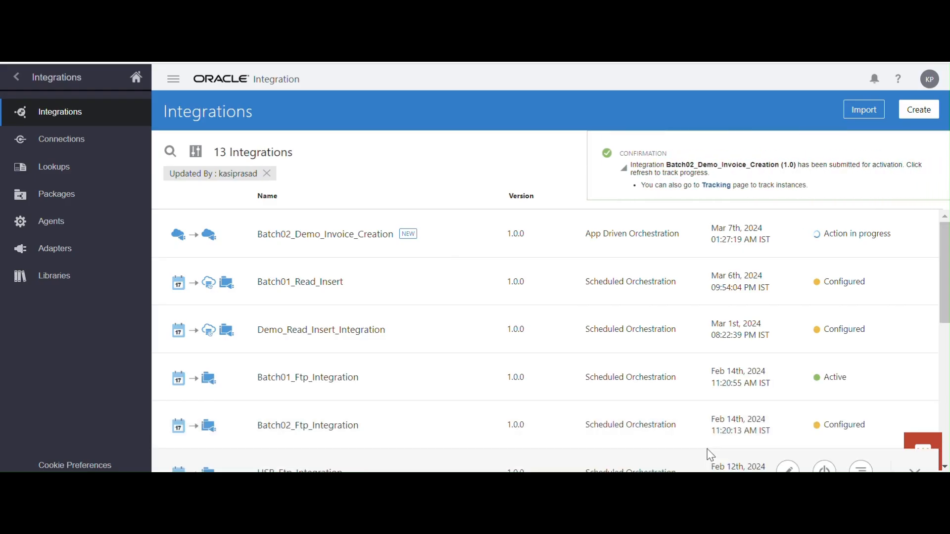
click(932, 153)
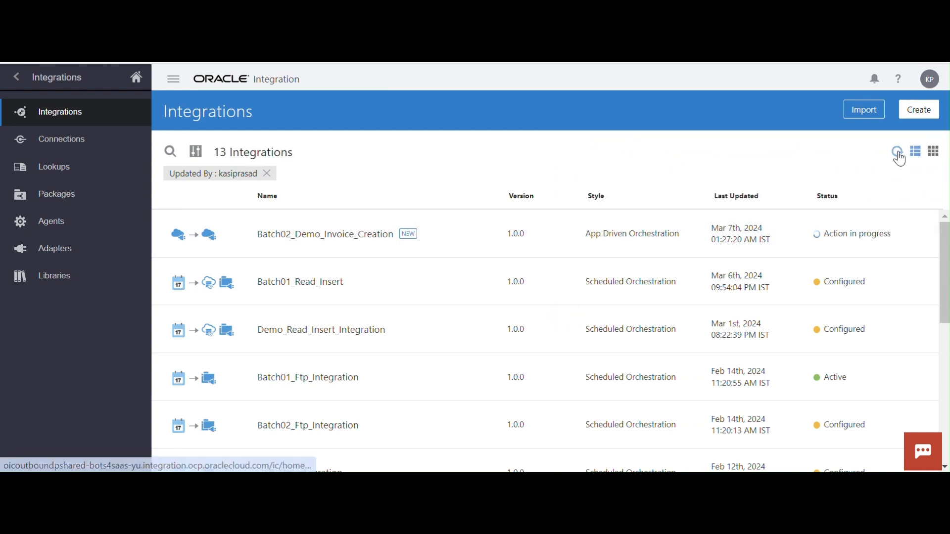
click(898, 153)
click(898, 152)
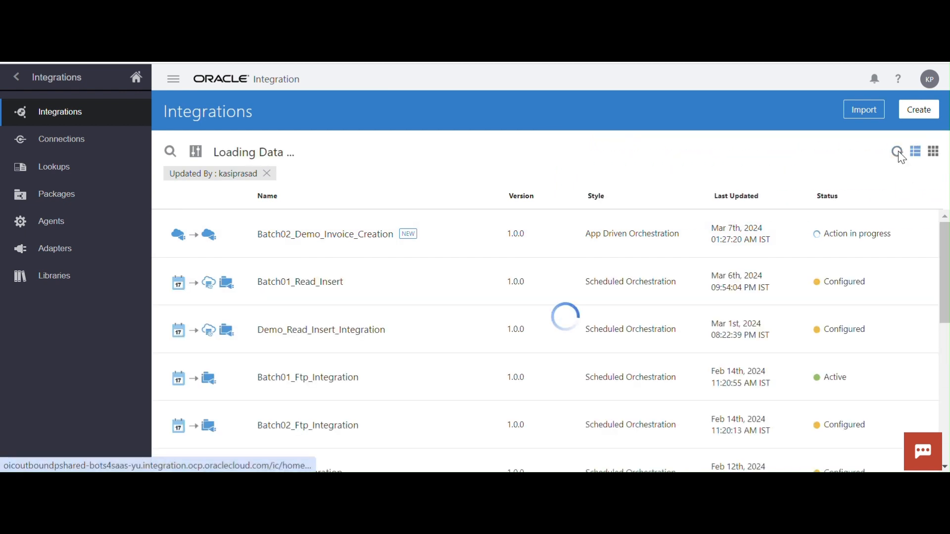
click(898, 152)
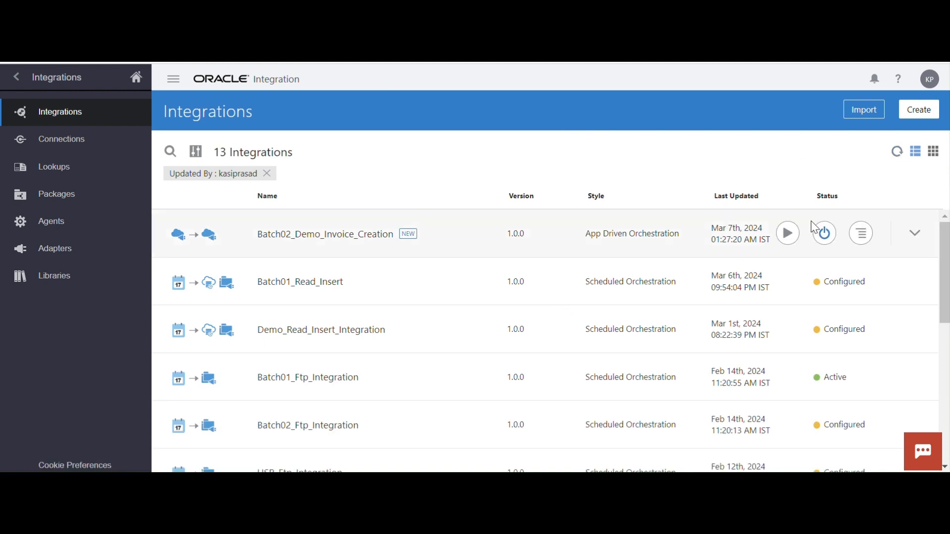
Open the test page for Batch02_Demo_Invoice_Creation and look through the sample request body.
mouse_move(788, 244)
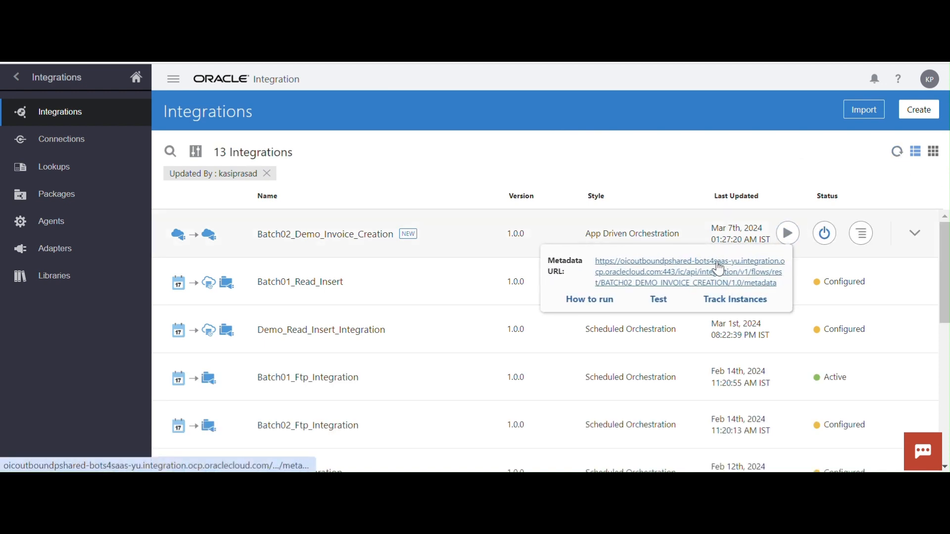
click(659, 300)
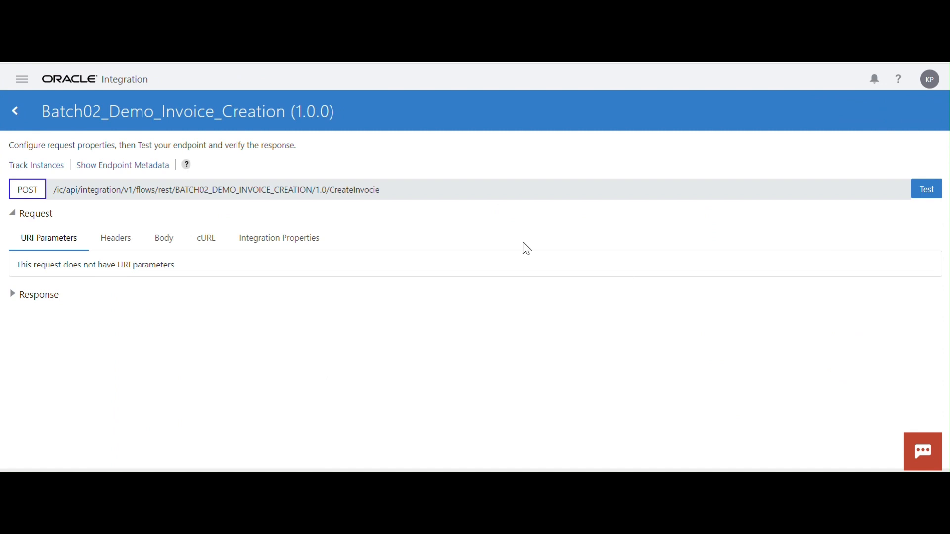
click(163, 242)
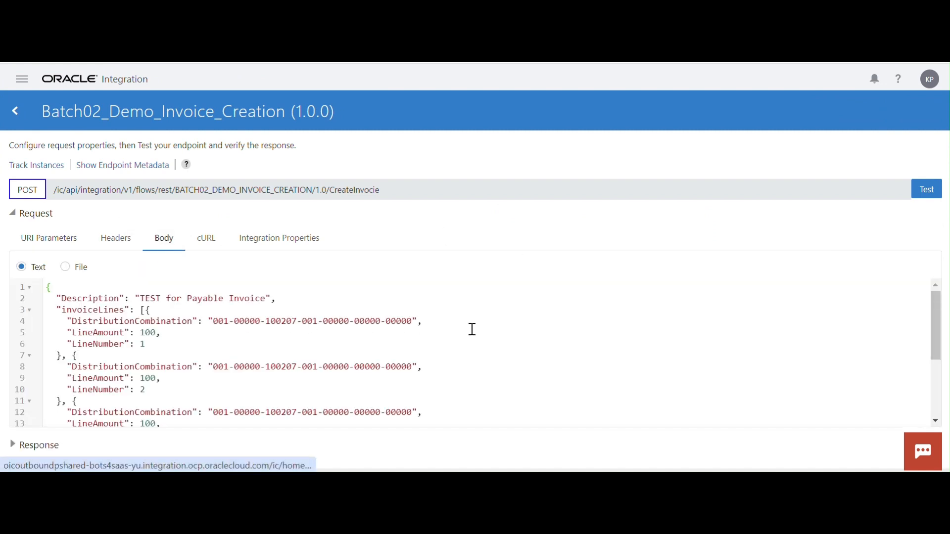
scroll(490, 344, down, 3)
scroll(490, 343, up, 3)
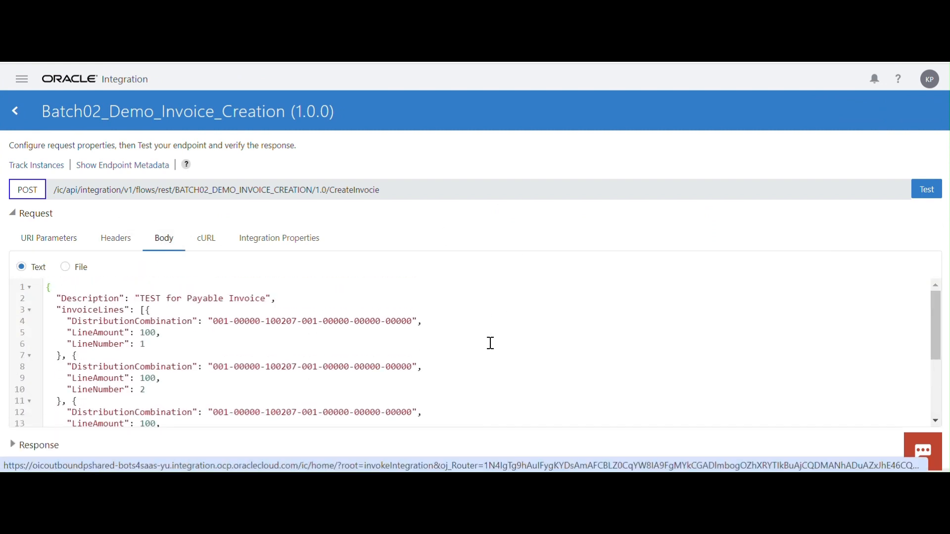
scroll(490, 343, down, 4)
scroll(104, 286, up, 4)
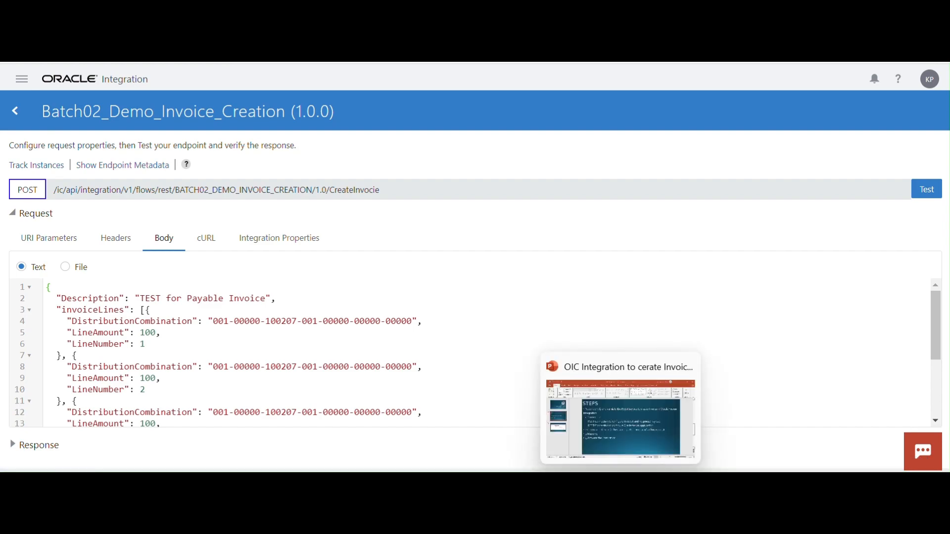
Replace the test request body with the JSON payload copied from Request 1 in SoapUI and set InvoiceNumber to STDINV-006.
click(488, 483)
click(368, 324)
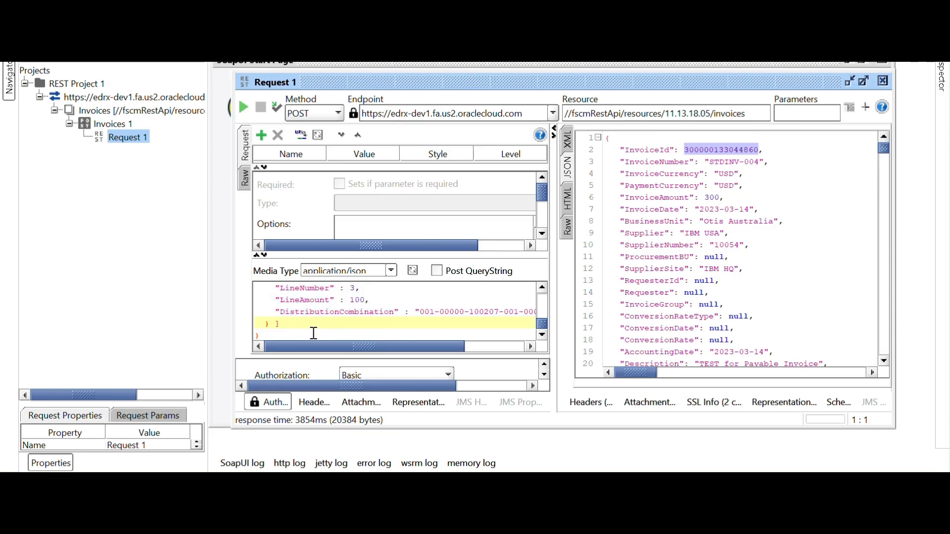
scroll(317, 316, up, 5)
key(ctrl+a)
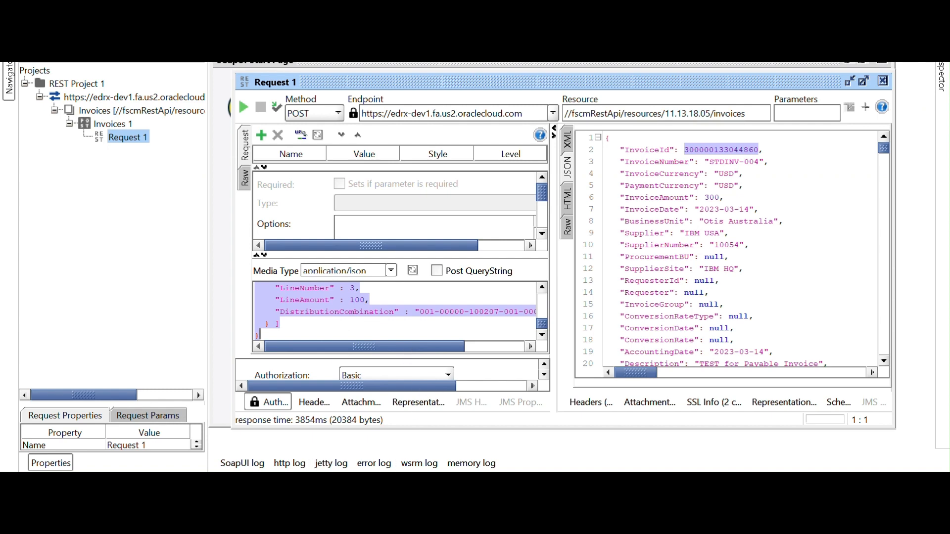
key(alt+Tab)
key(ctrl+a)
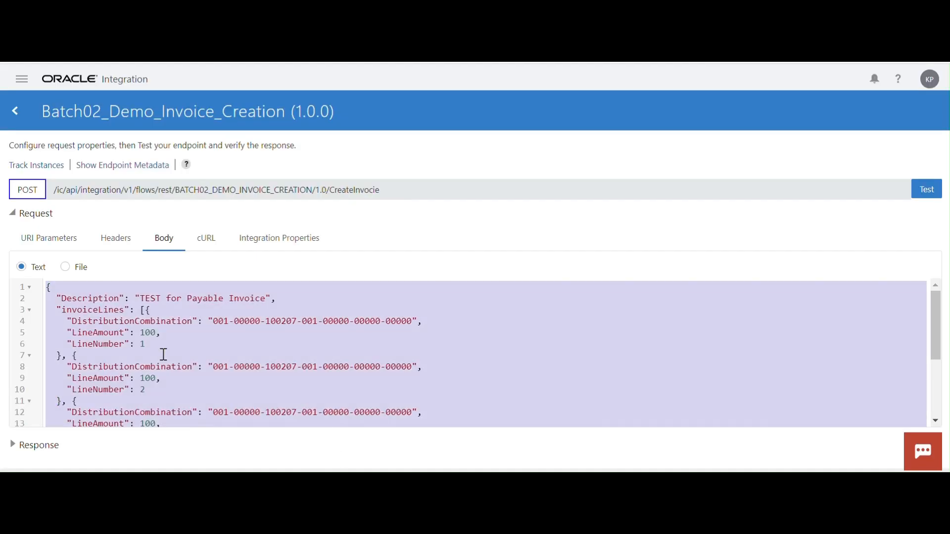
key(Delete)
key(ctrl+v)
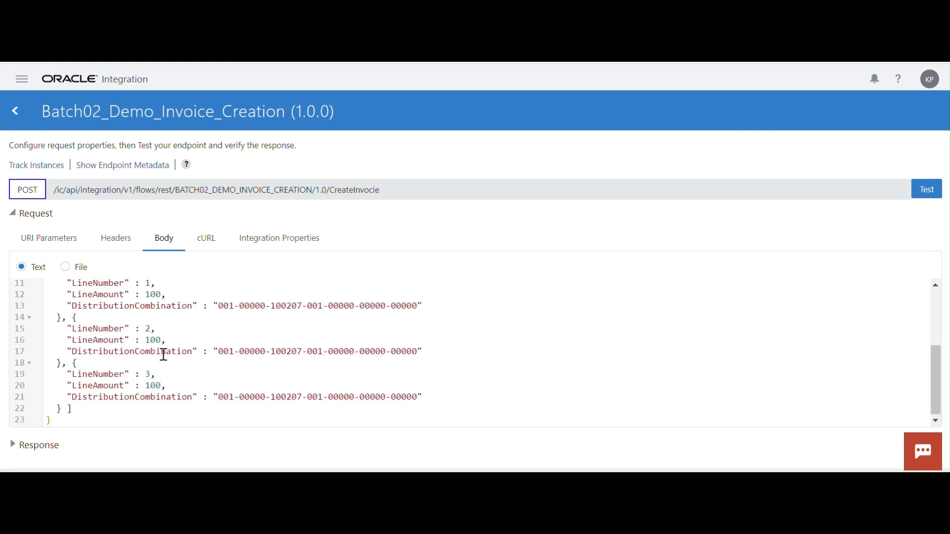
scroll(164, 355, up, 3)
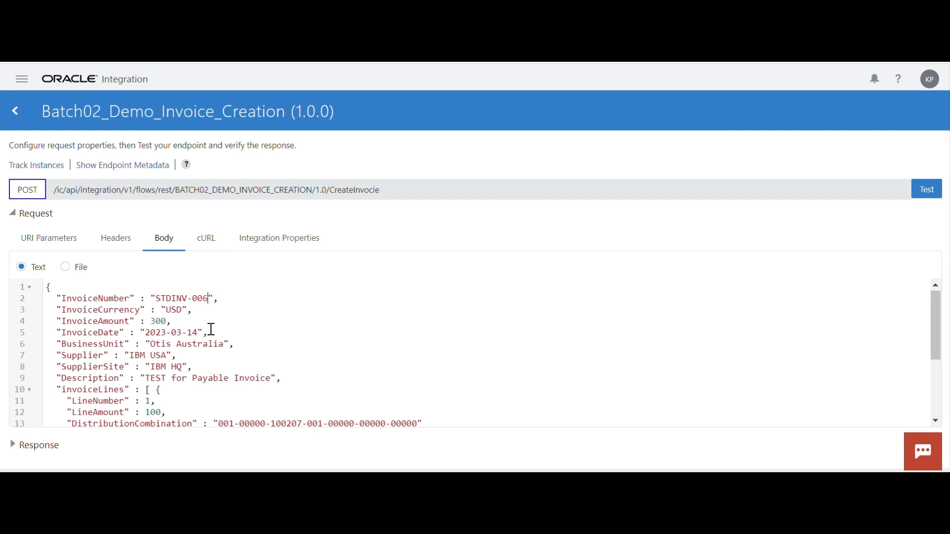
Review the request body, checking the header fields and InvoiceAmount against the LineAmount of each invoice line.
scroll(374, 315, down, 3)
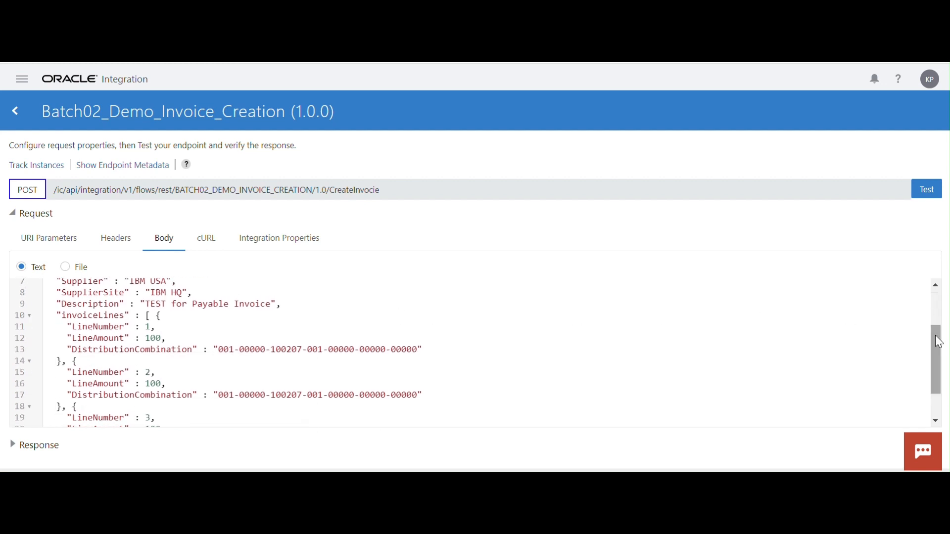
drag(936, 341, 943, 299)
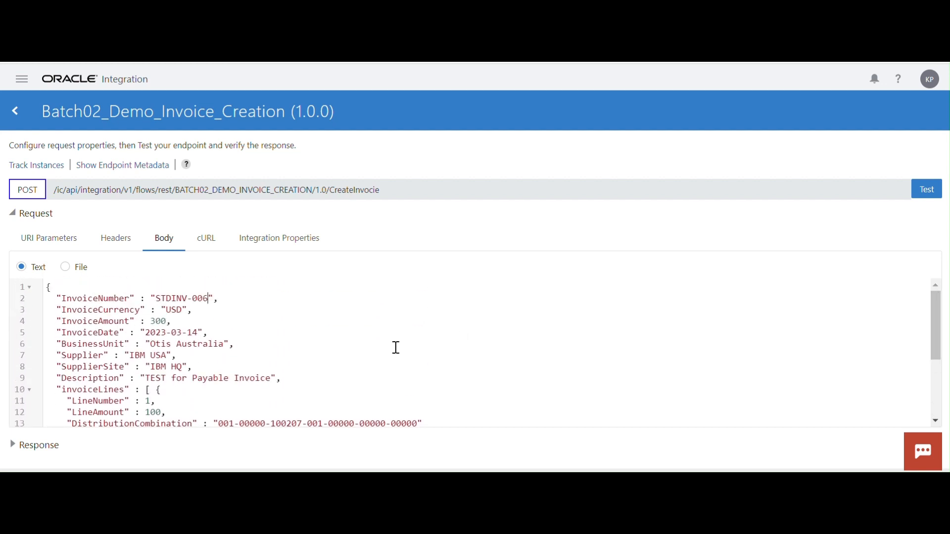
scroll(396, 347, down, 8)
scroll(378, 350, up, 8)
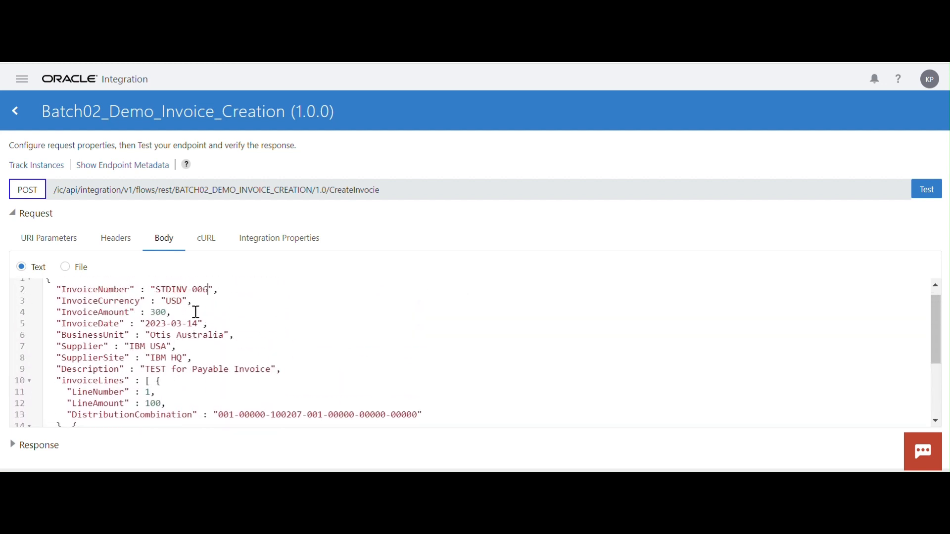
scroll(196, 312, up, 1)
drag(64, 321, 178, 321)
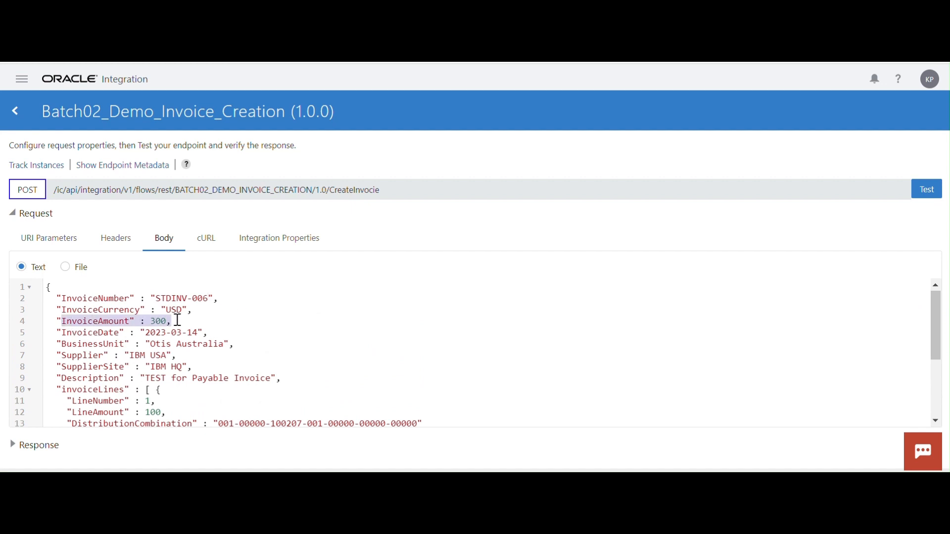
scroll(258, 326, down, 3)
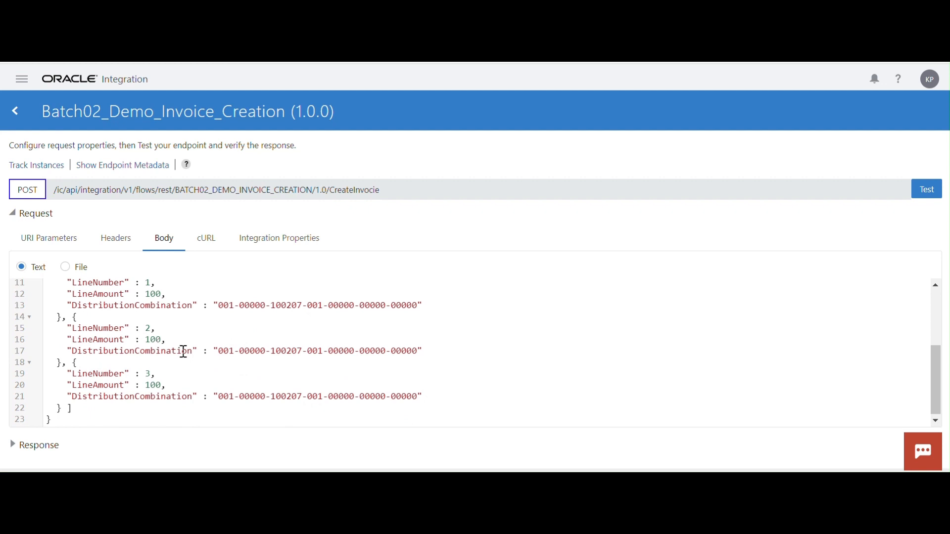
scroll(426, 337, up, 3)
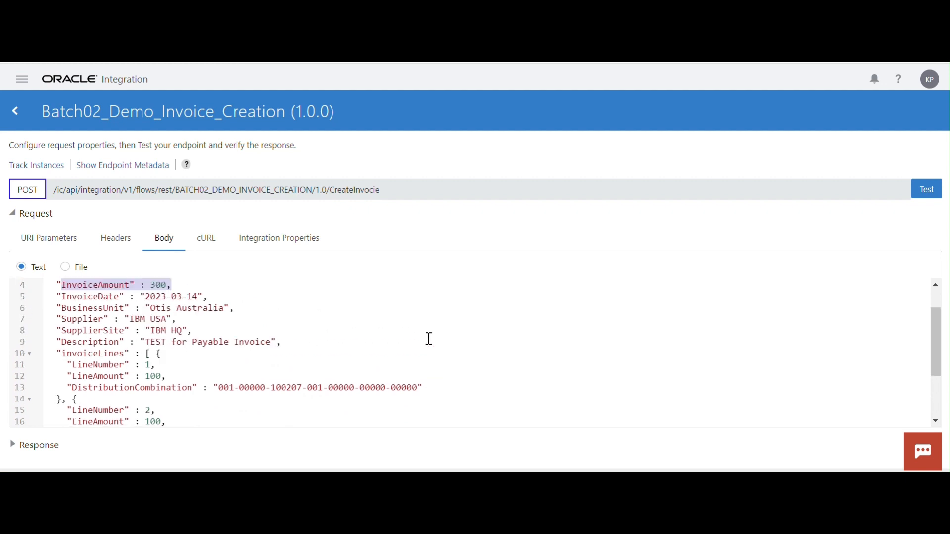
Run the endpoint test and inspect the CallRestAPI error in the activity stream and the response section.
click(927, 195)
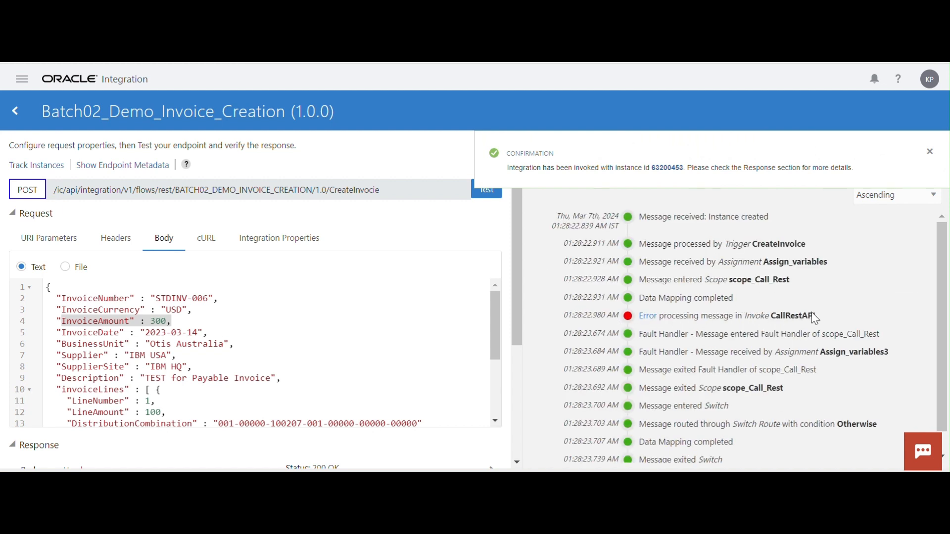
click(648, 318)
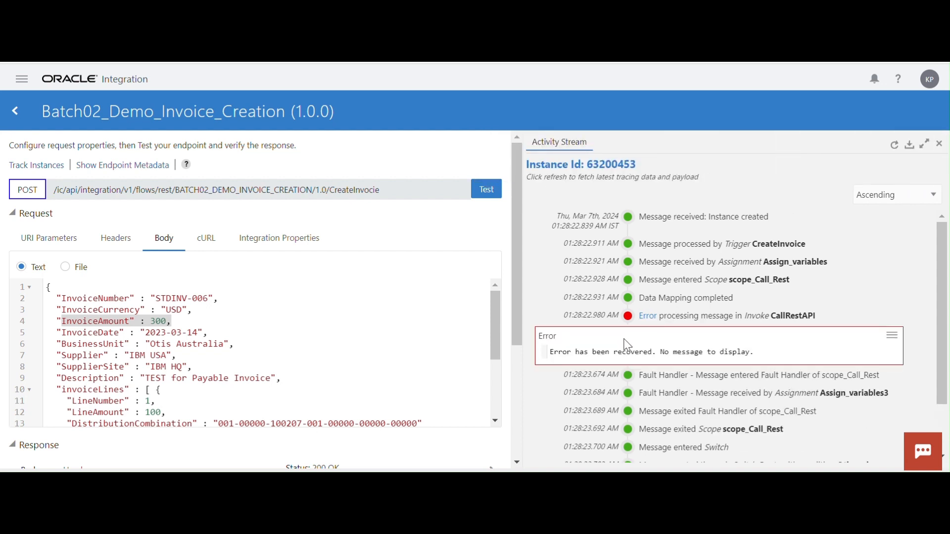
scroll(445, 361, down, 3)
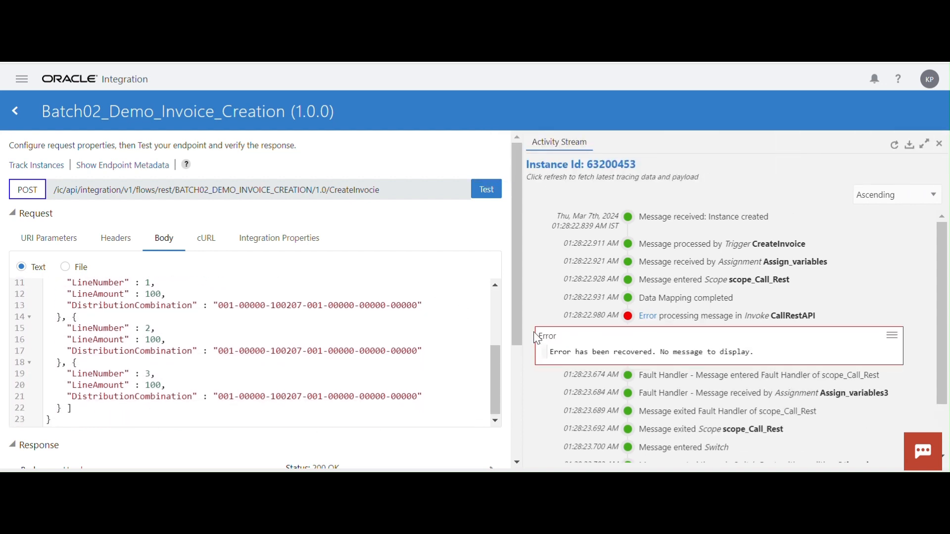
drag(519, 321, 520, 393)
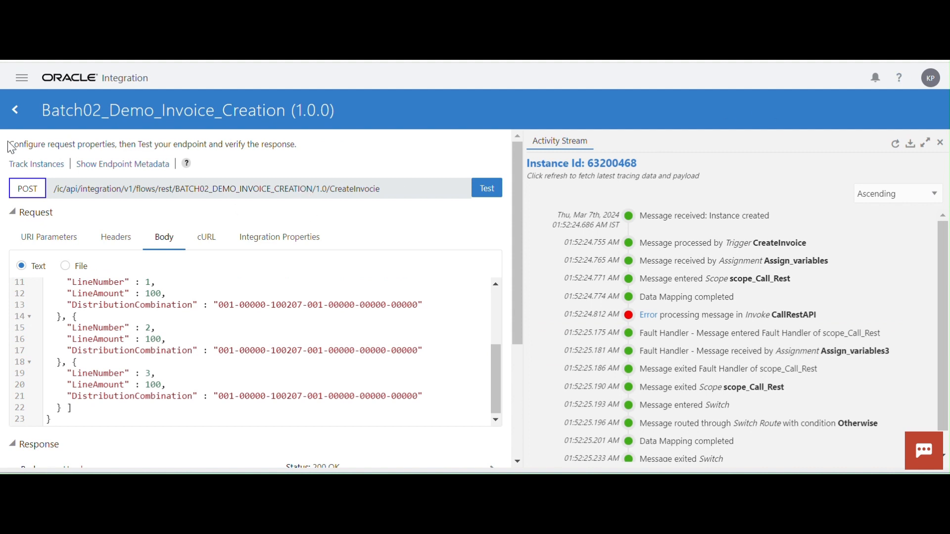
Leave the test page, deactivate the Batch02_Demo_Invoice_Creation integration and open it for editing.
click(15, 109)
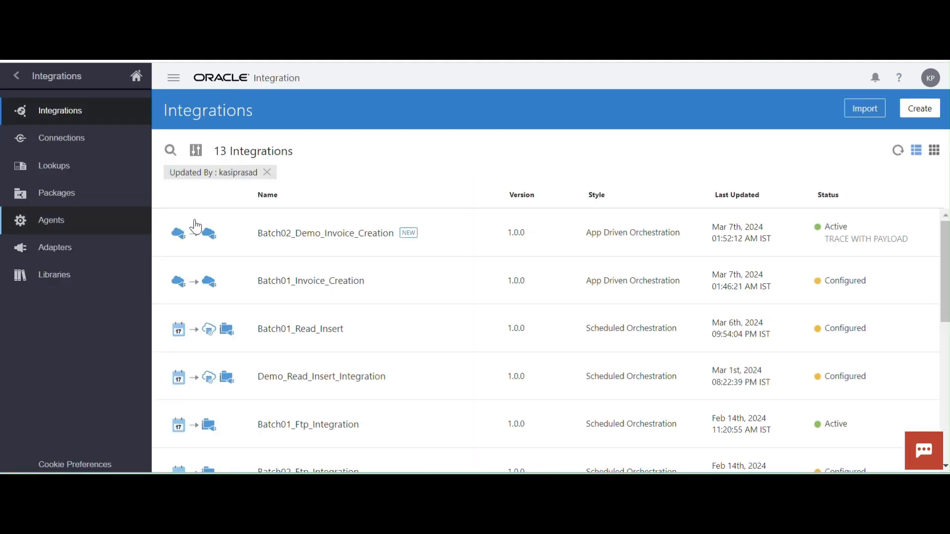
click(825, 233)
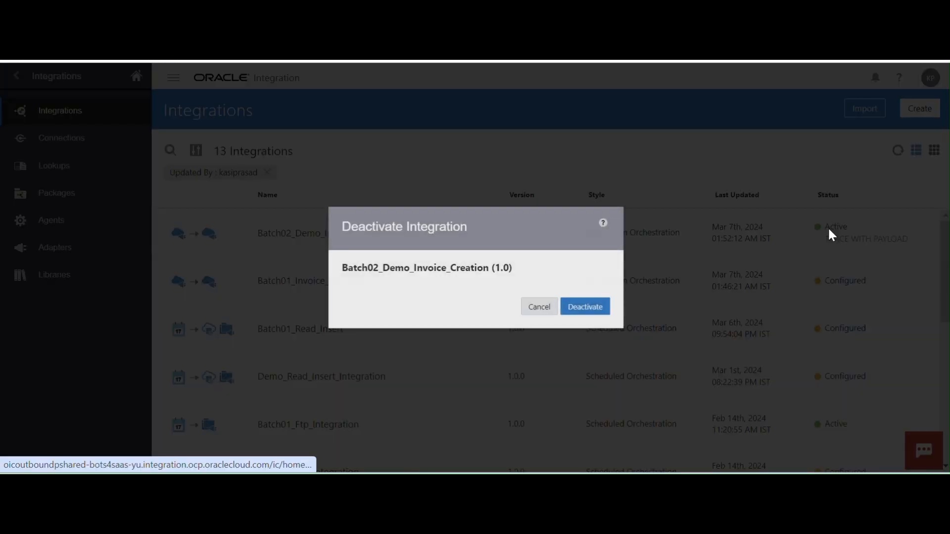
click(594, 321)
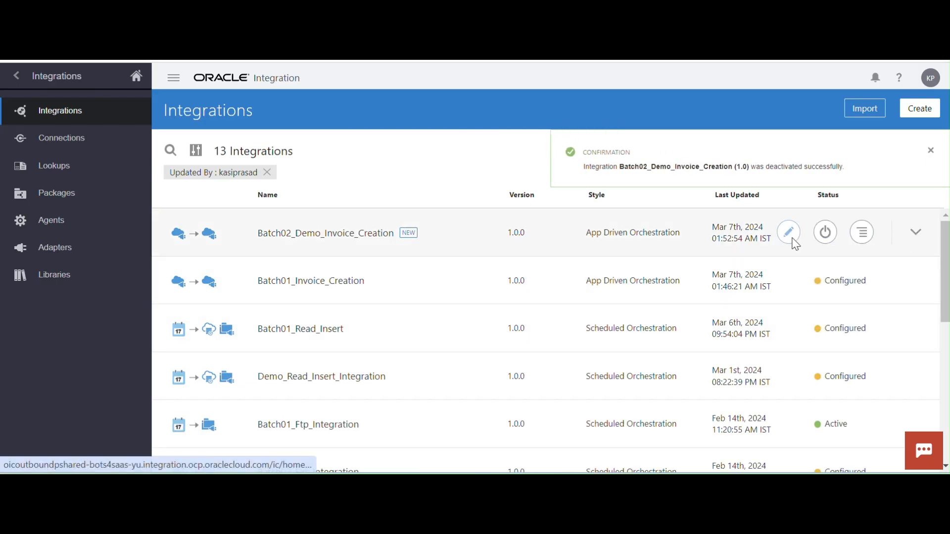
click(793, 239)
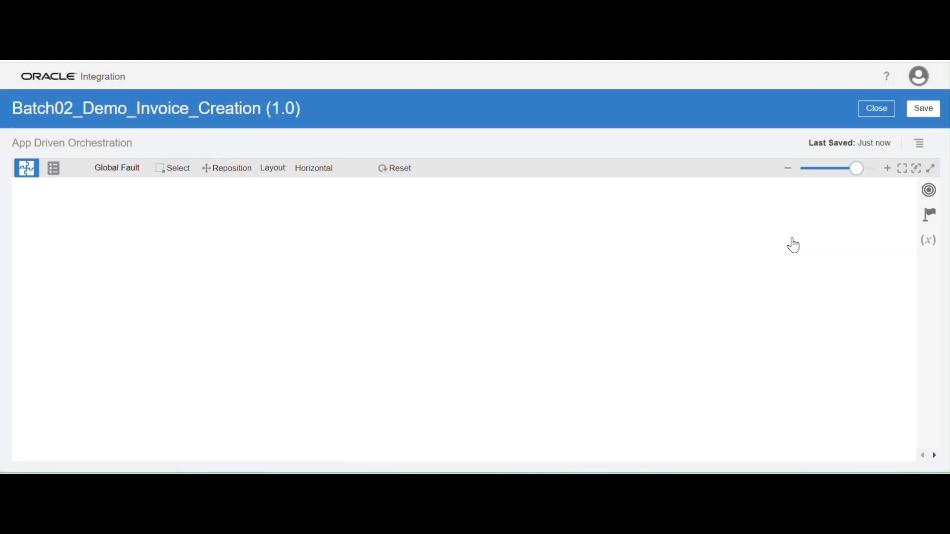
Review the variable values in Assign_variables3 inside the Default Handler of scope_Call_Rest.
drag(386, 377, 352, 366)
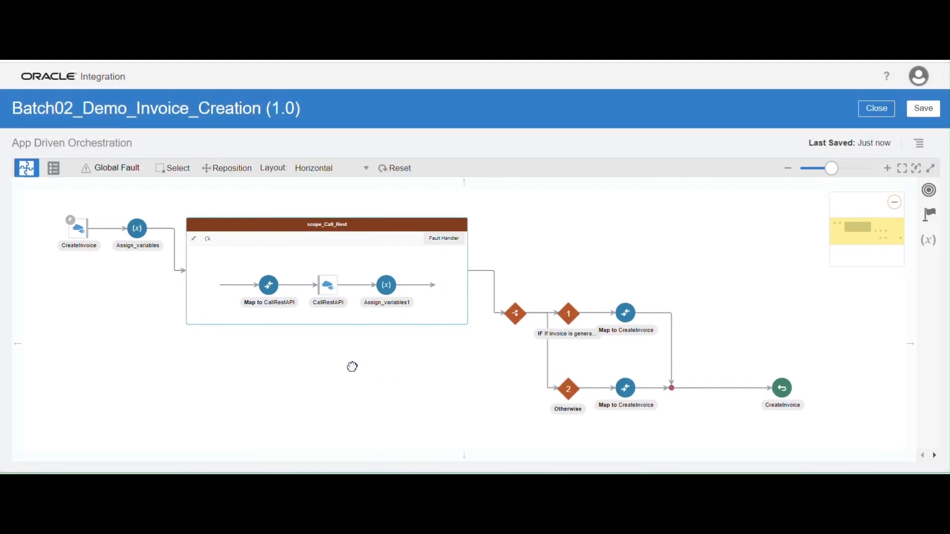
click(443, 238)
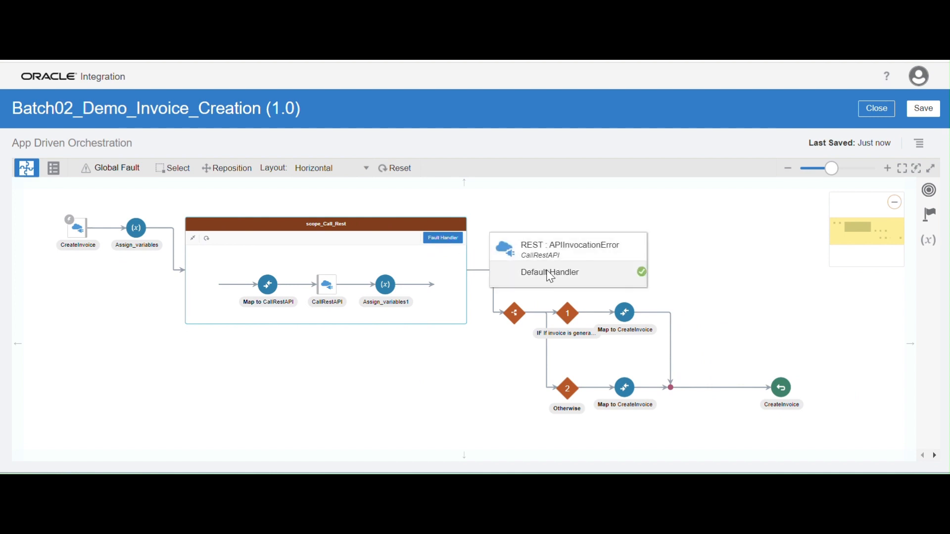
click(550, 273)
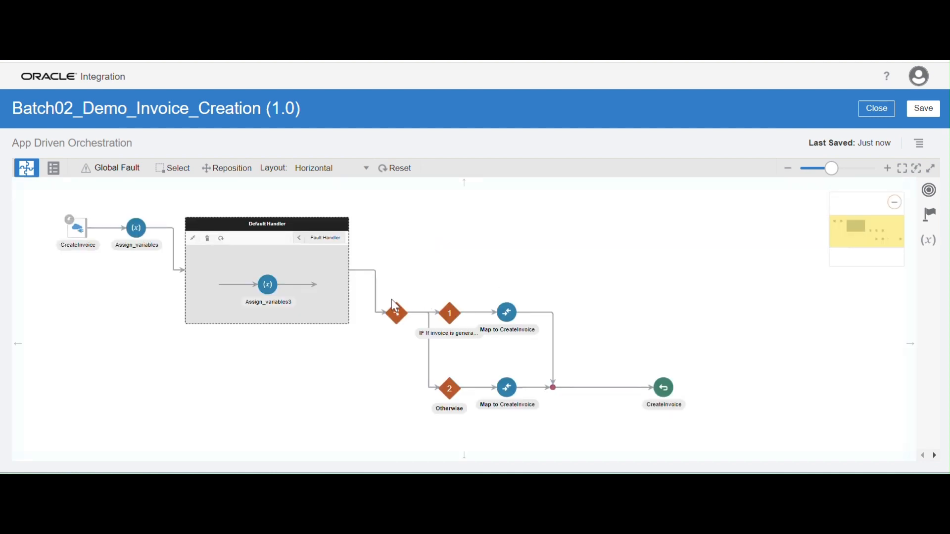
double_click(283, 278)
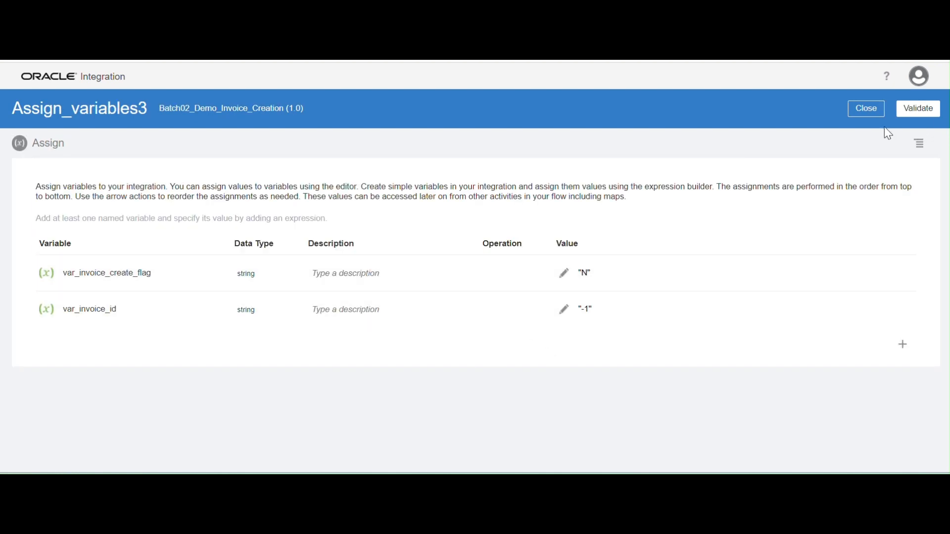
click(867, 110)
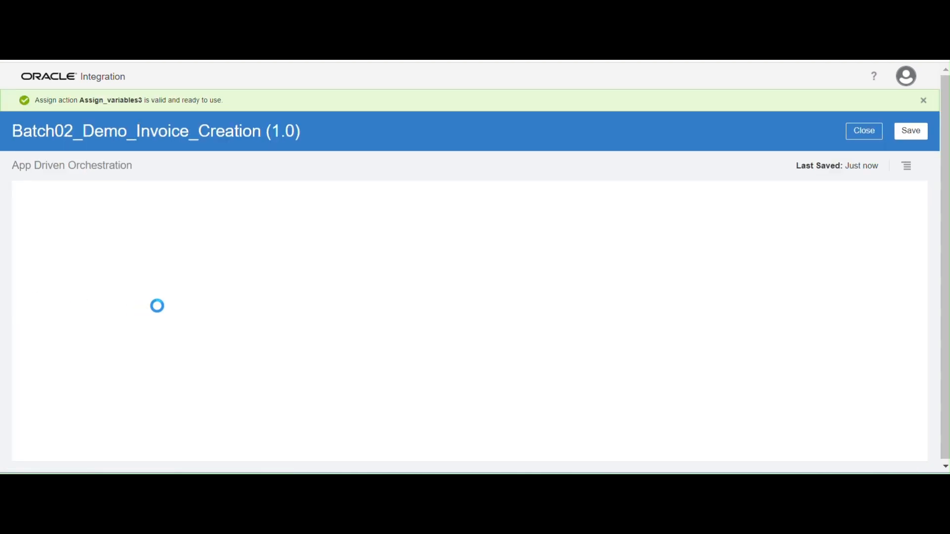
Add a string variable named var_error to the Assign_variables action that follows the CreateInvoice trigger.
drag(110, 318, 191, 324)
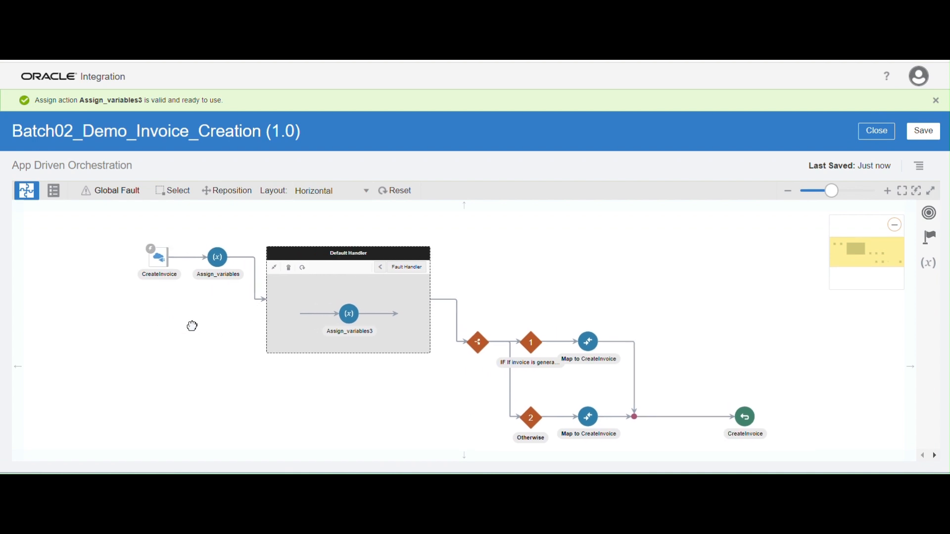
click(214, 266)
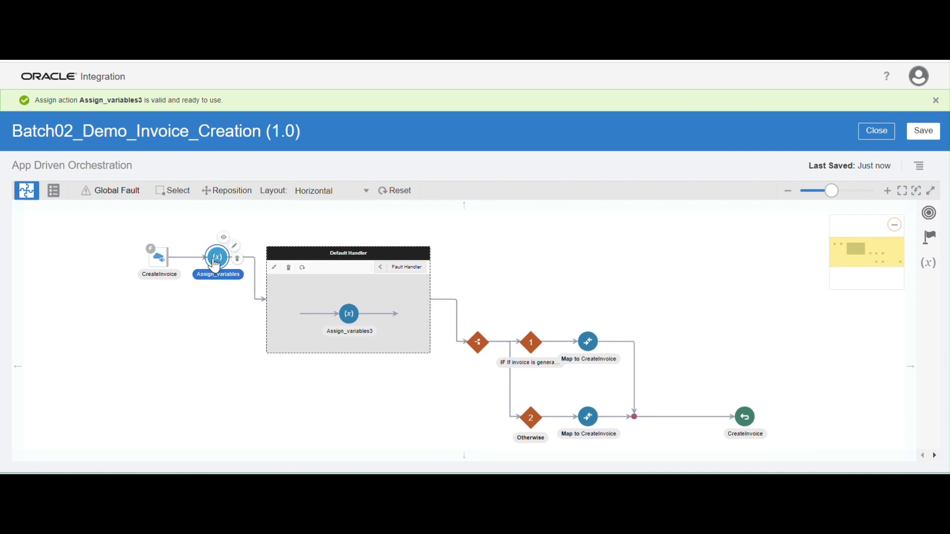
click(238, 252)
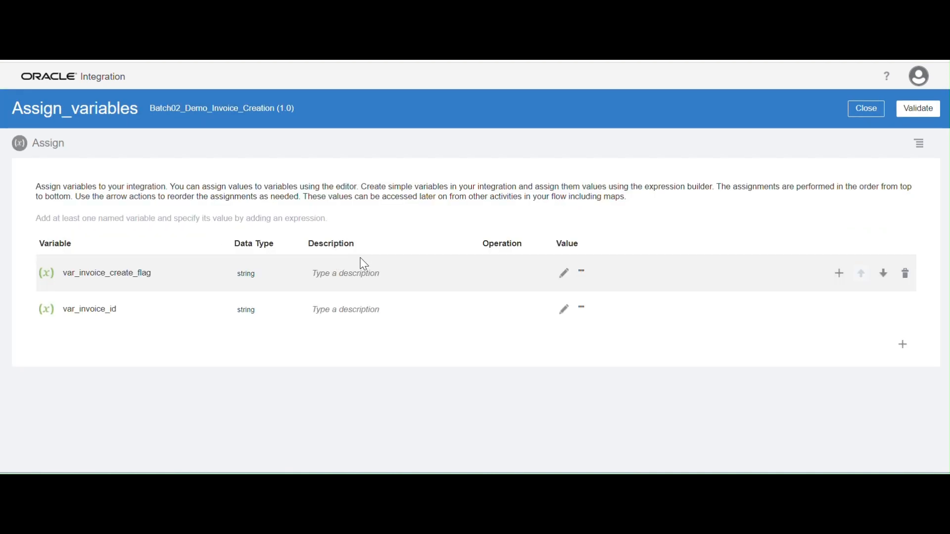
click(903, 345)
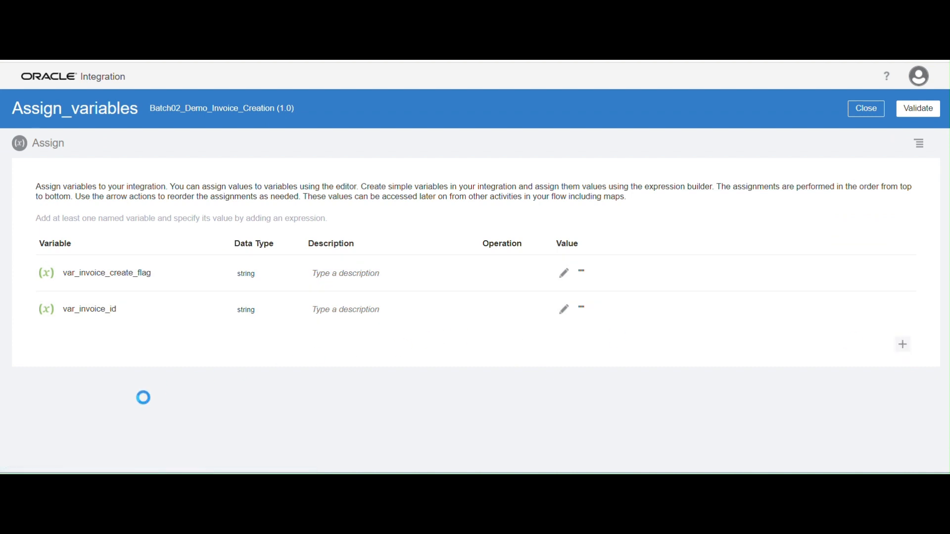
drag(186, 345, 4, 350)
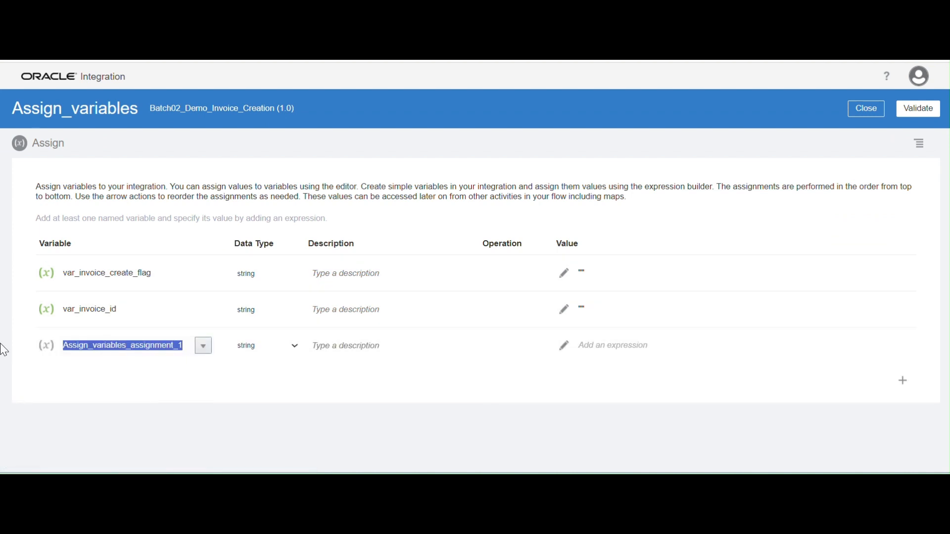
text(var_error)
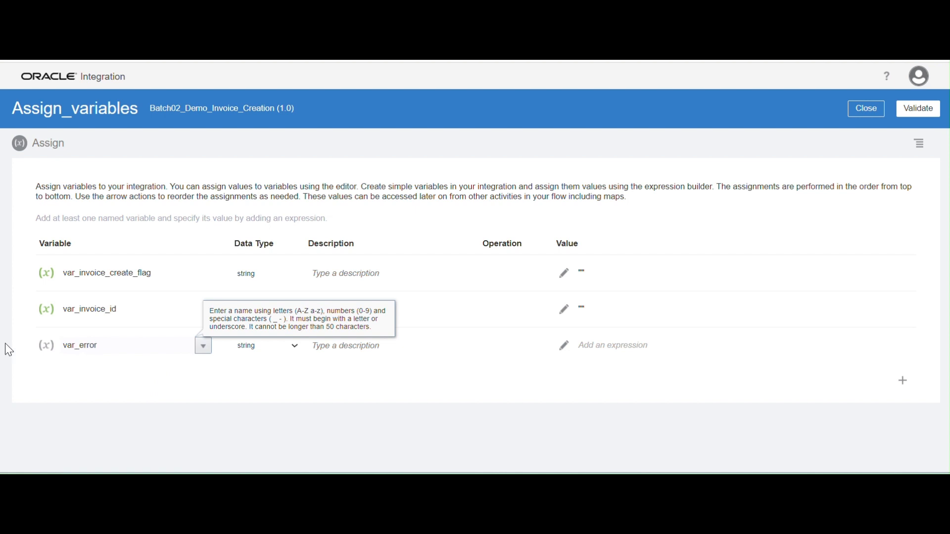
Set var_error in Assign_variables to the empty string '', validate the expression and return to the orchestration.
click(559, 347)
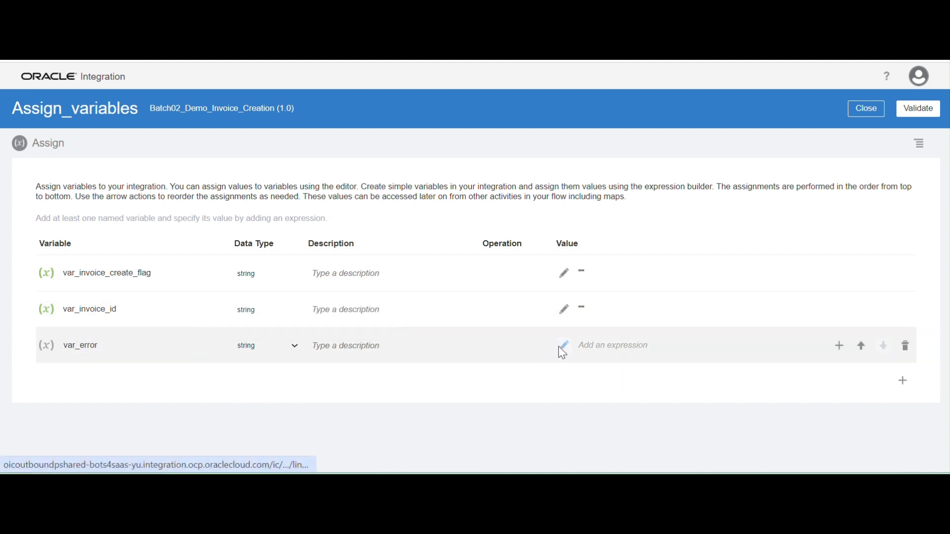
click(563, 353)
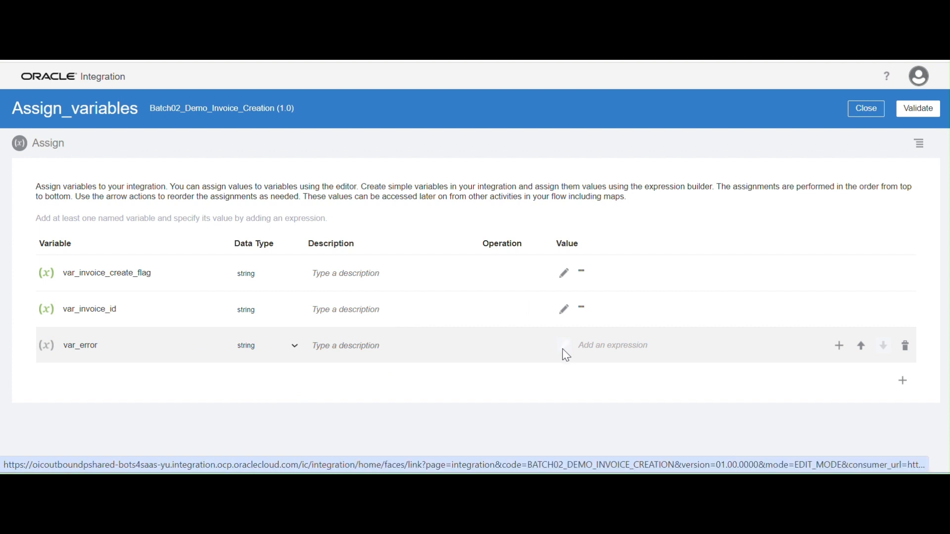
click(470, 206)
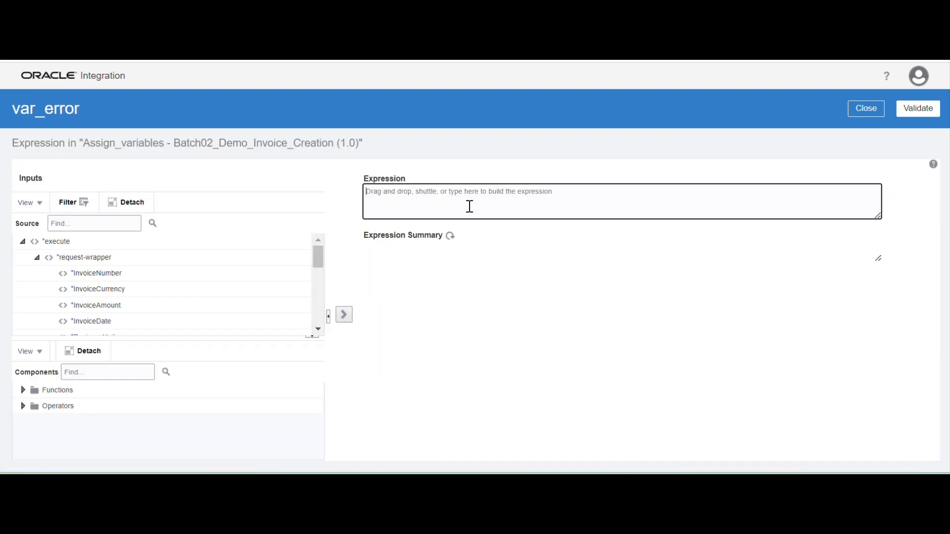
text(")
key(BackSpace)
text(')
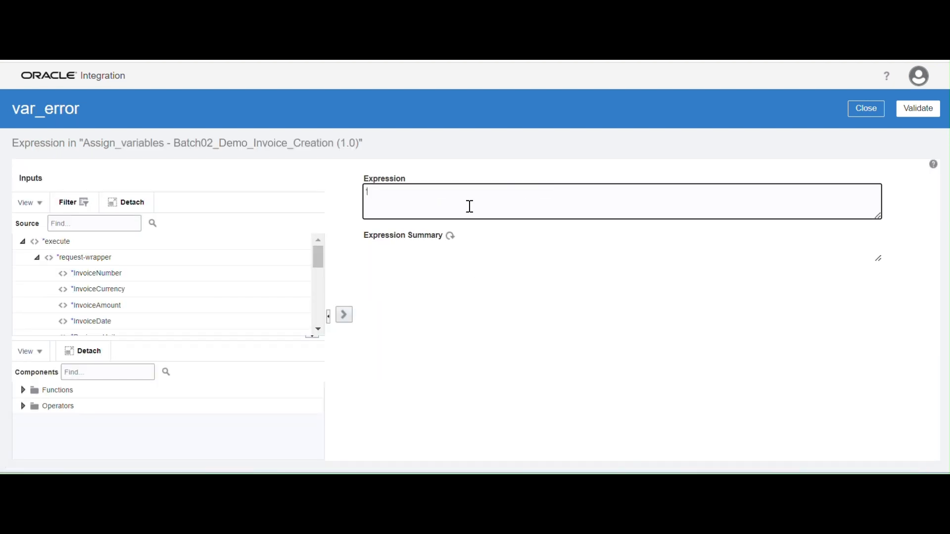
text(')
click(925, 110)
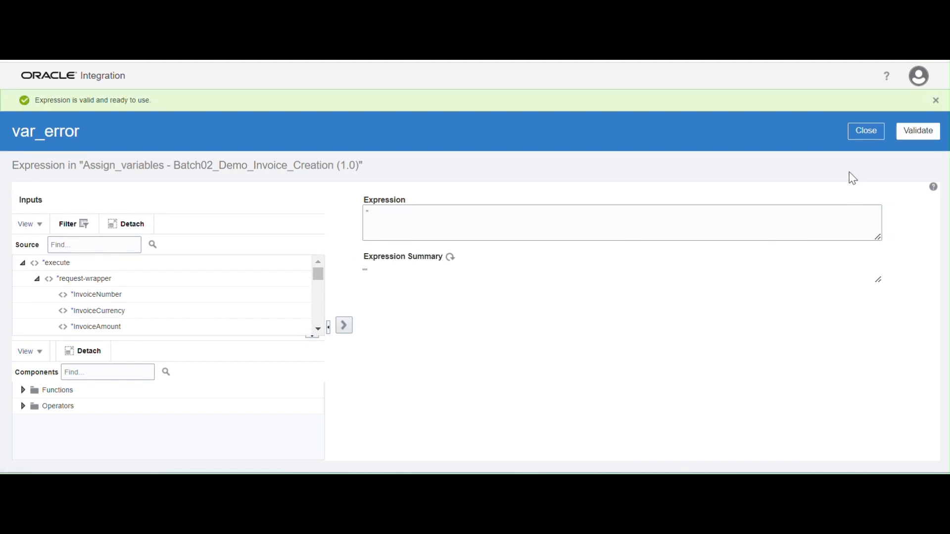
click(868, 136)
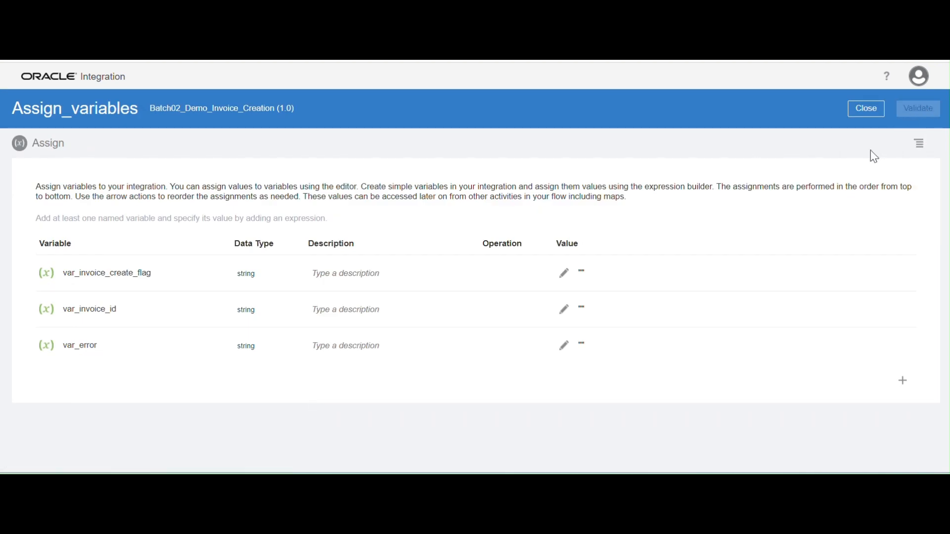
click(866, 131)
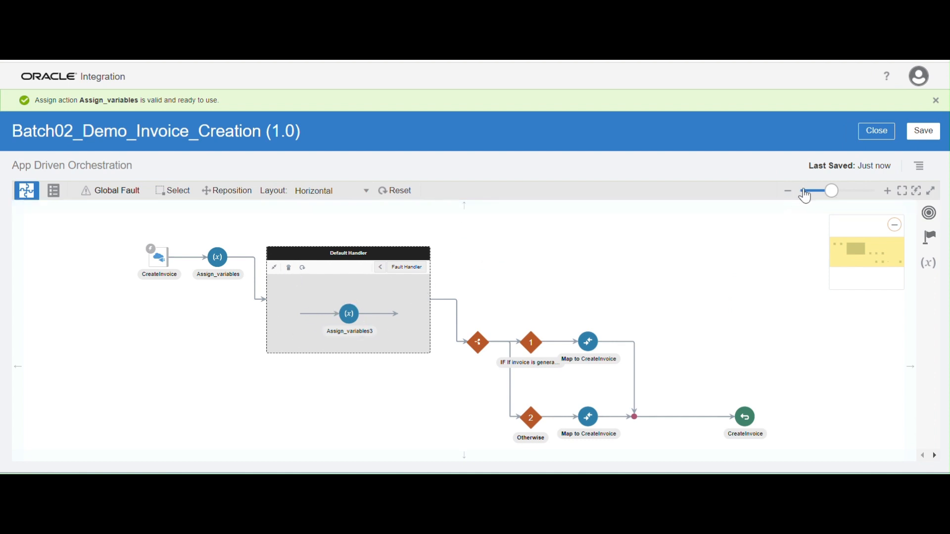
Add an assignment for var_error to Assign_variables3 in the Default Handler of scope_Call_Rest.
drag(832, 191, 856, 191)
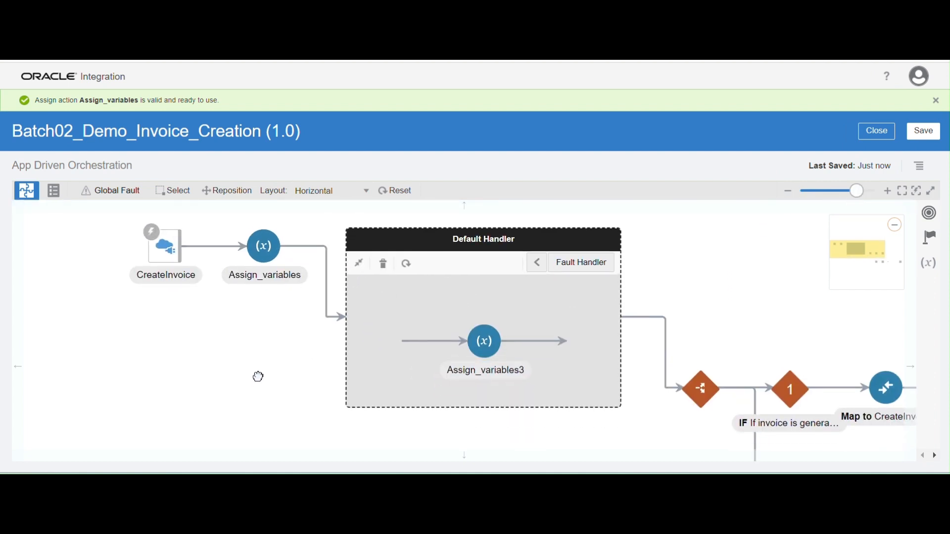
click(537, 257)
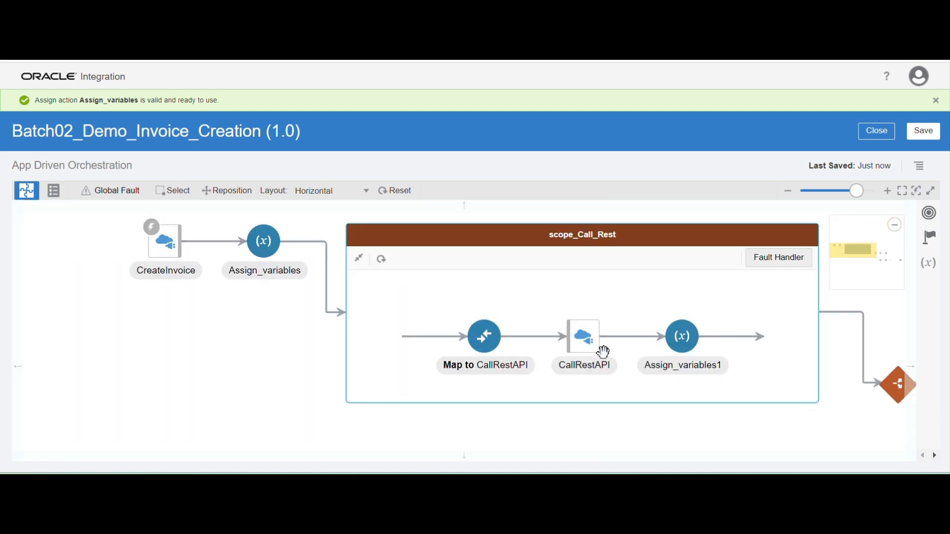
click(781, 267)
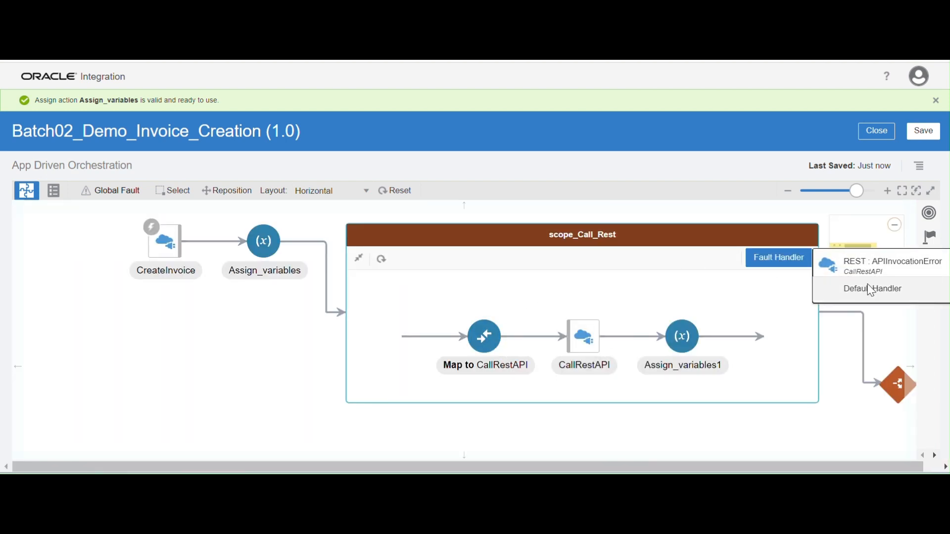
click(870, 287)
click(511, 350)
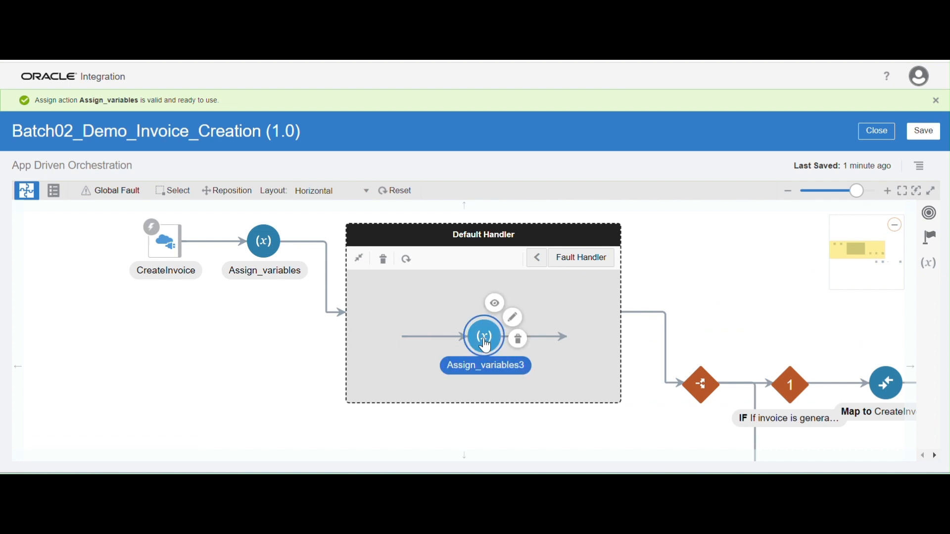
click(514, 318)
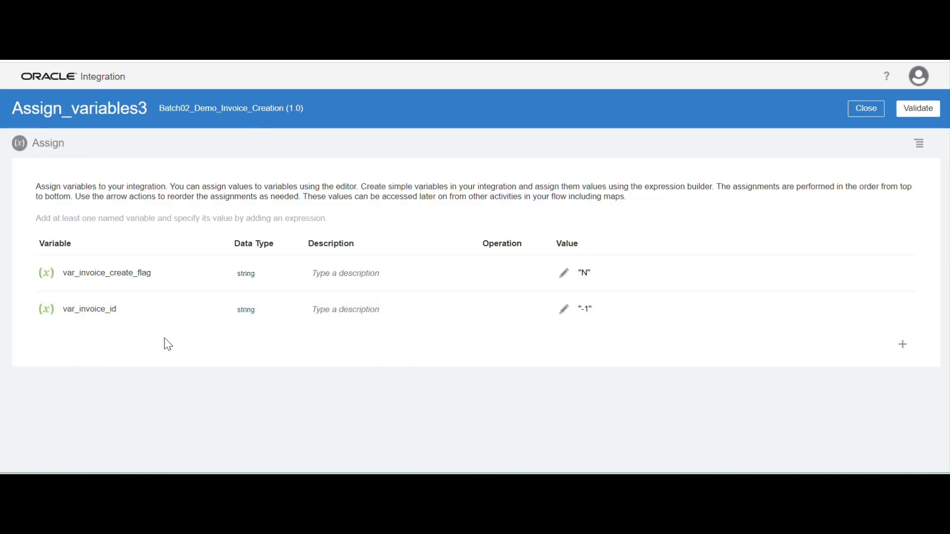
click(903, 345)
click(204, 343)
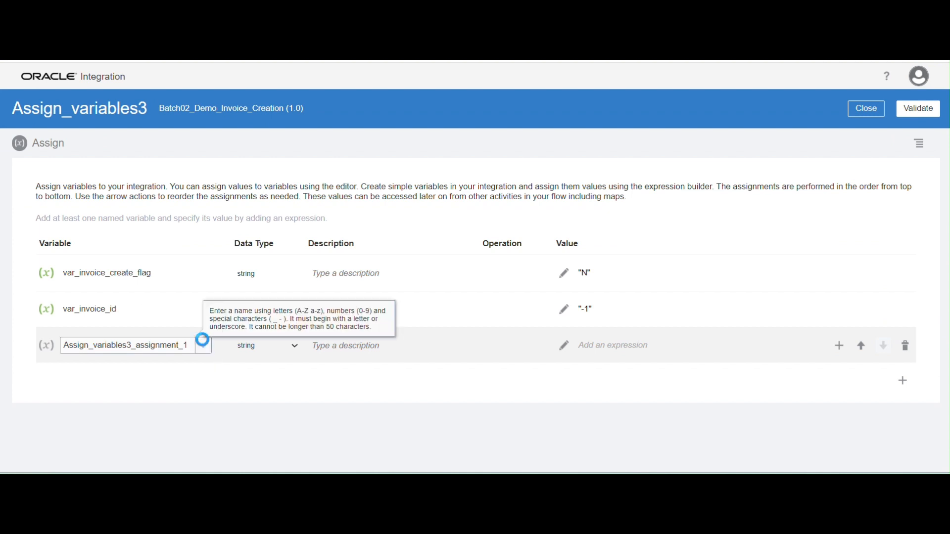
click(88, 405)
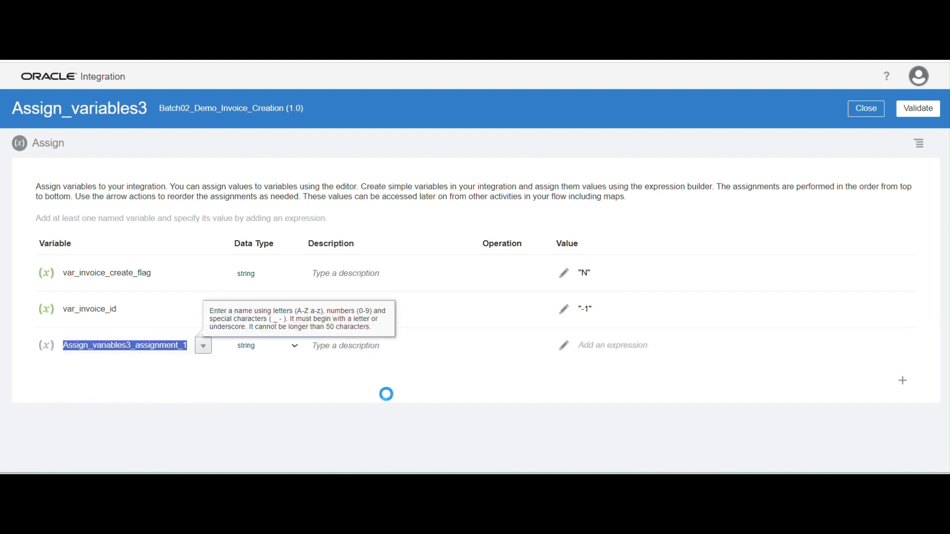
Find the concat function and insert it into the expression for var_error in Assign_variables3.
click(567, 349)
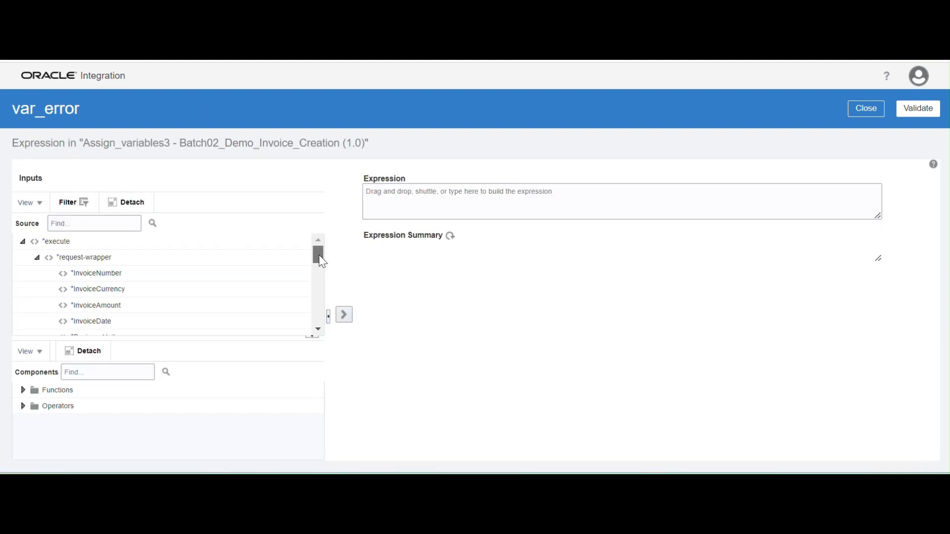
drag(318, 254, 321, 290)
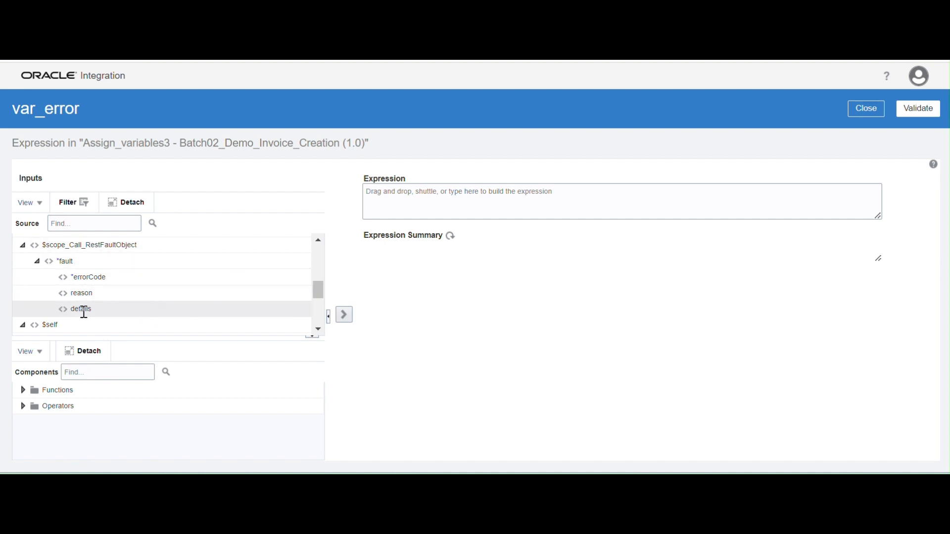
click(411, 195)
text(co)
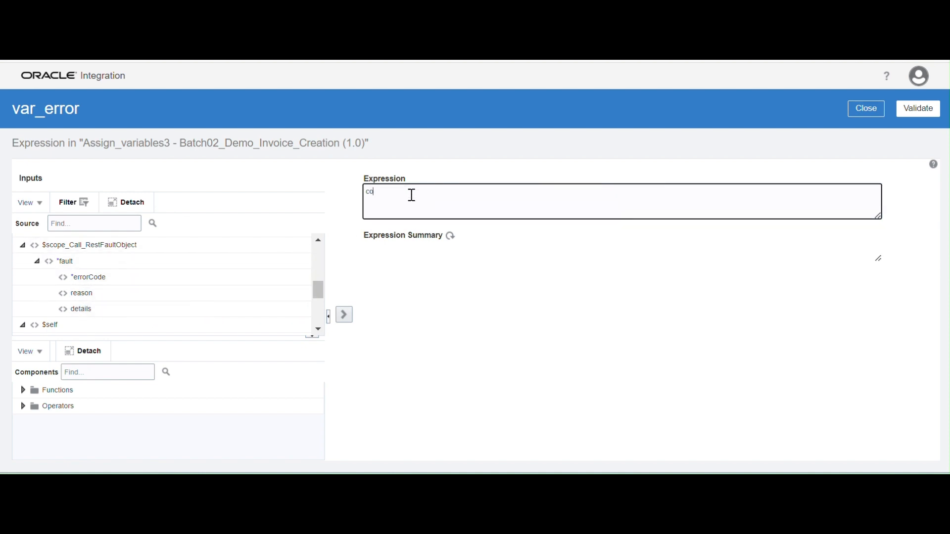
key(BackSpace)
key(BackSpace)
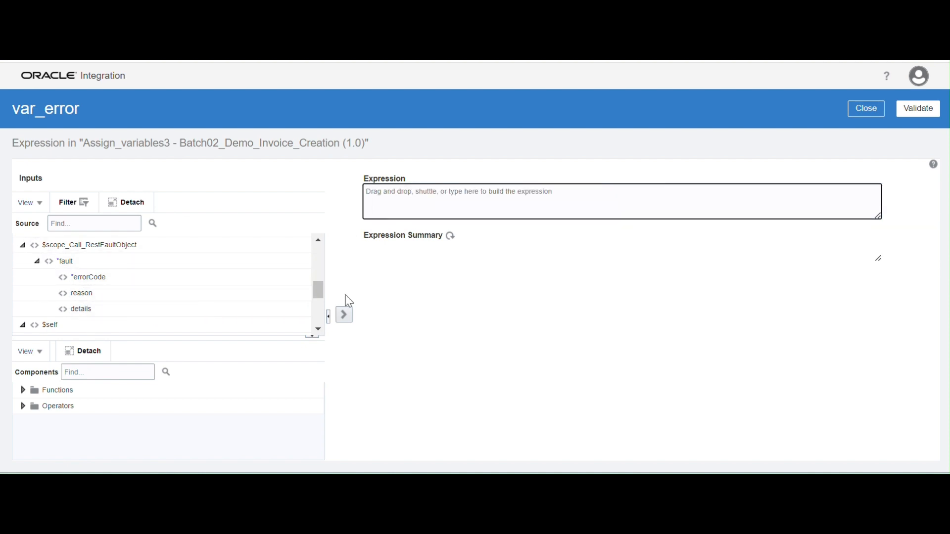
click(100, 377)
text(concat)
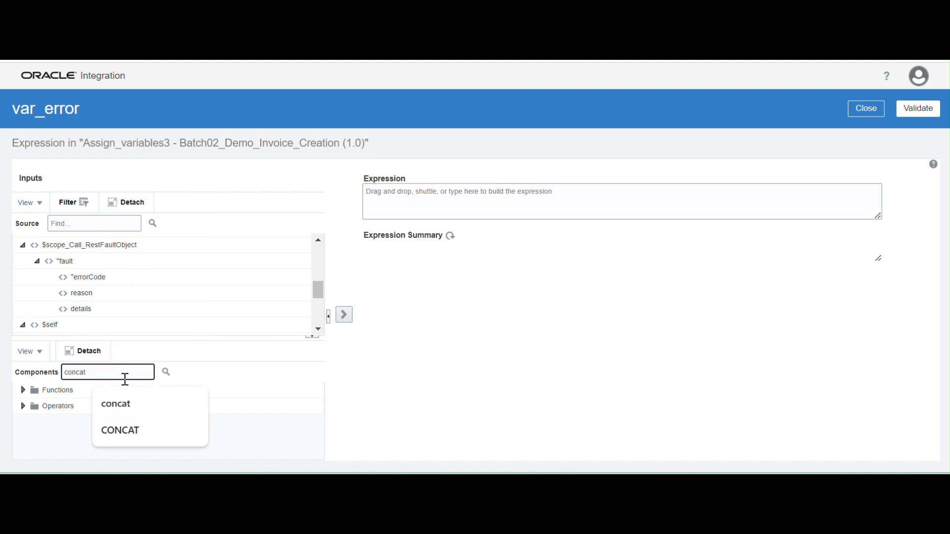
click(167, 372)
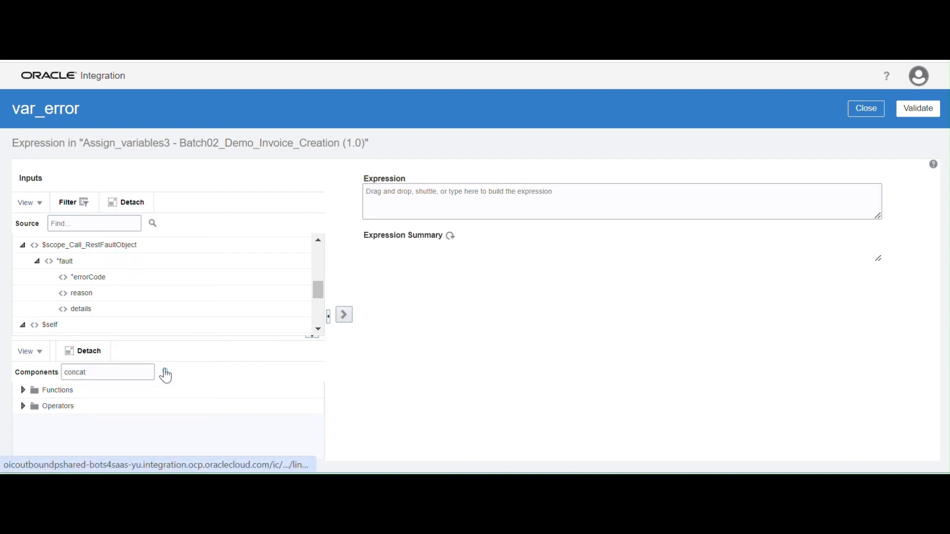
drag(85, 391, 437, 214)
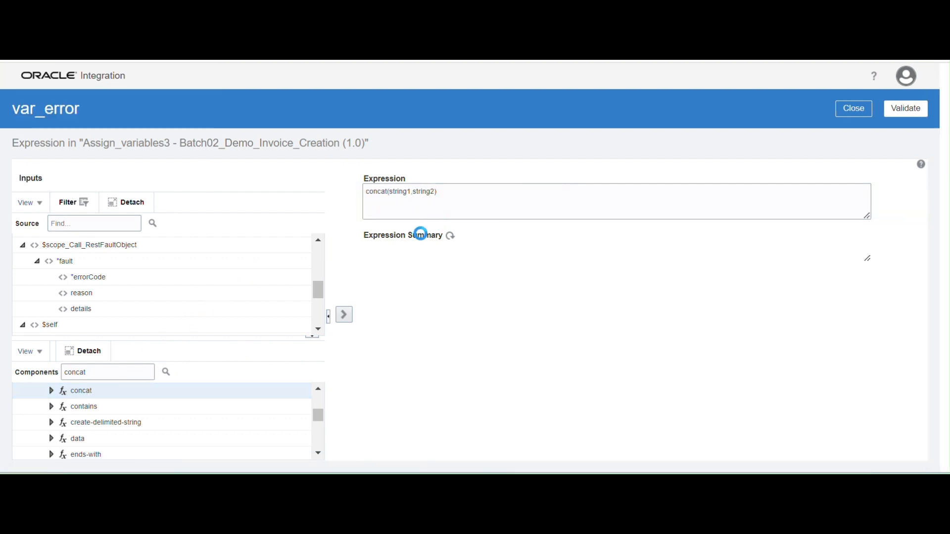
Replace the concat arguments with the reason and details of $scope_Call_RestFaultObject's fault, validate the expression and return to the orchestration.
double_click(402, 192)
key(Delete)
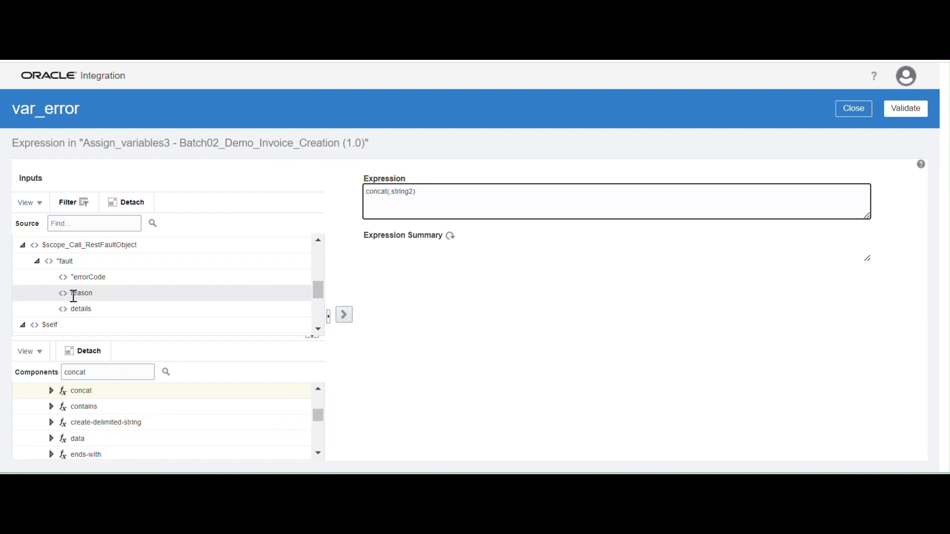
drag(75, 293, 390, 196)
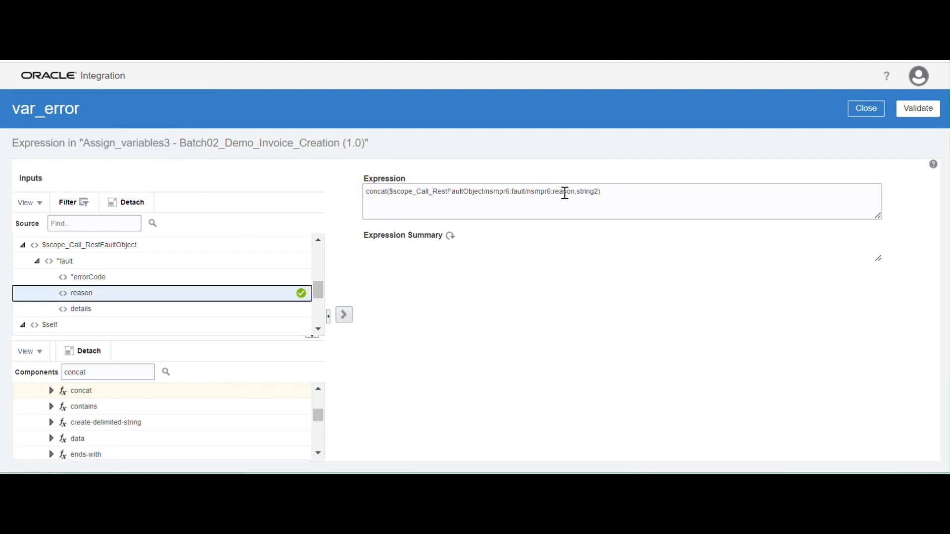
double_click(592, 191)
key(BackSpace)
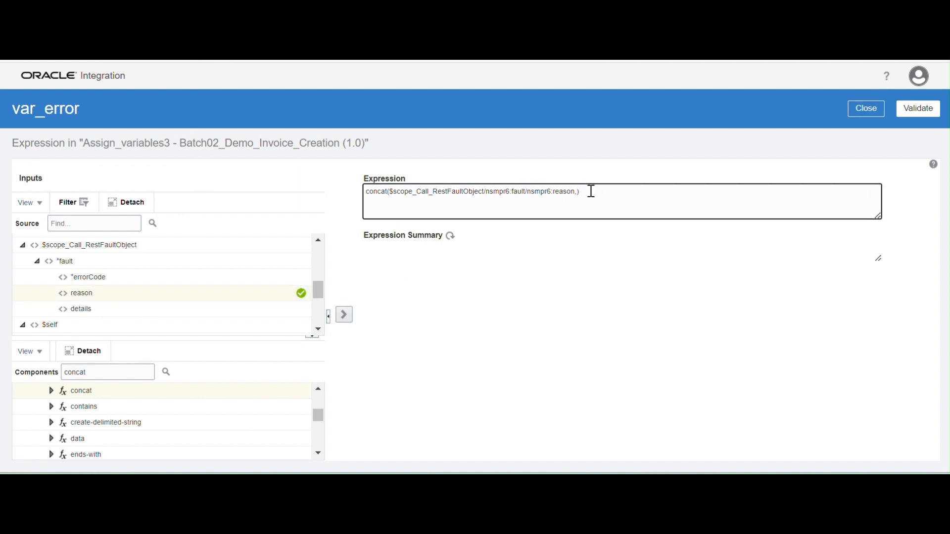
drag(76, 309, 579, 202)
drag(580, 200, 582, 201)
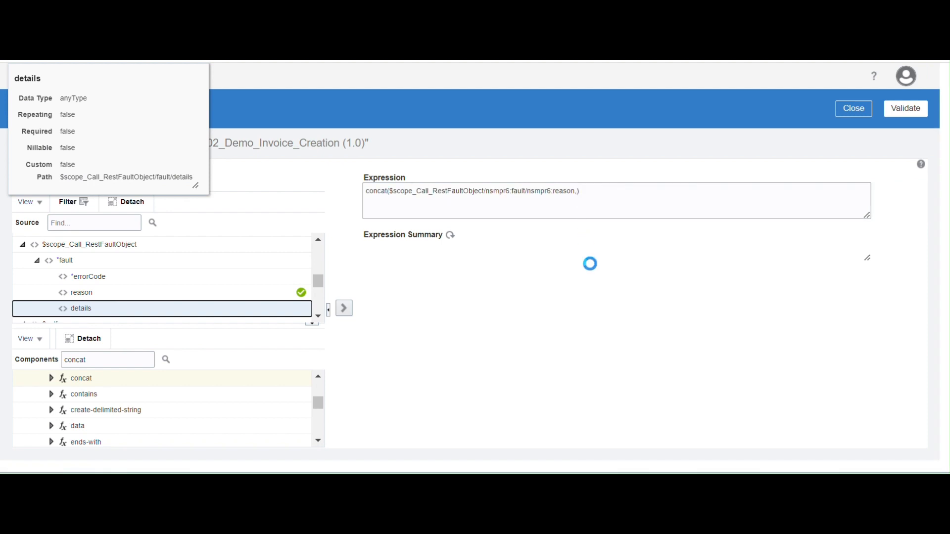
click(931, 110)
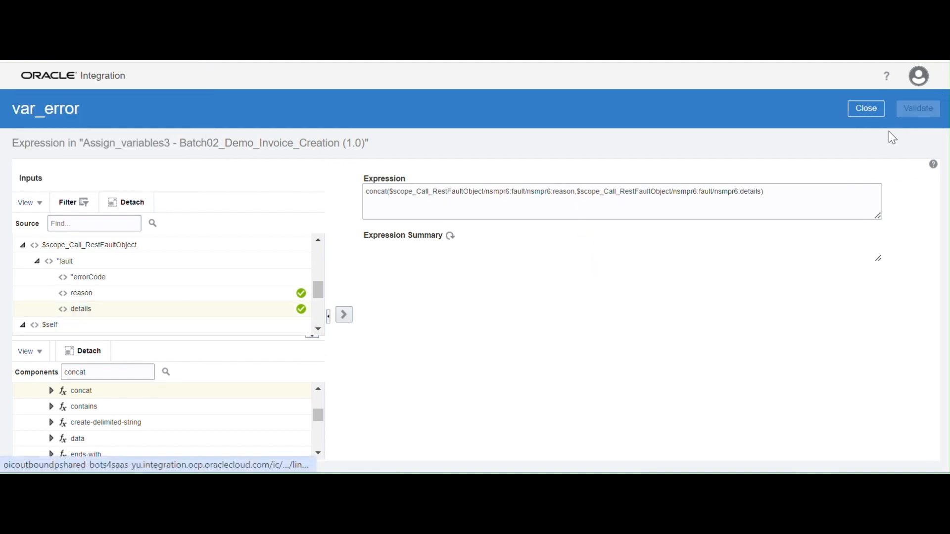
click(874, 138)
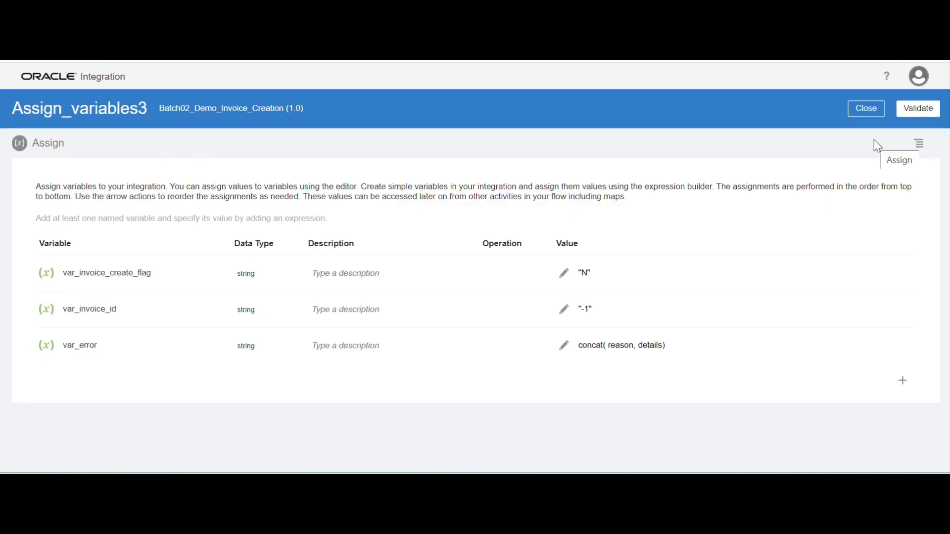
click(878, 118)
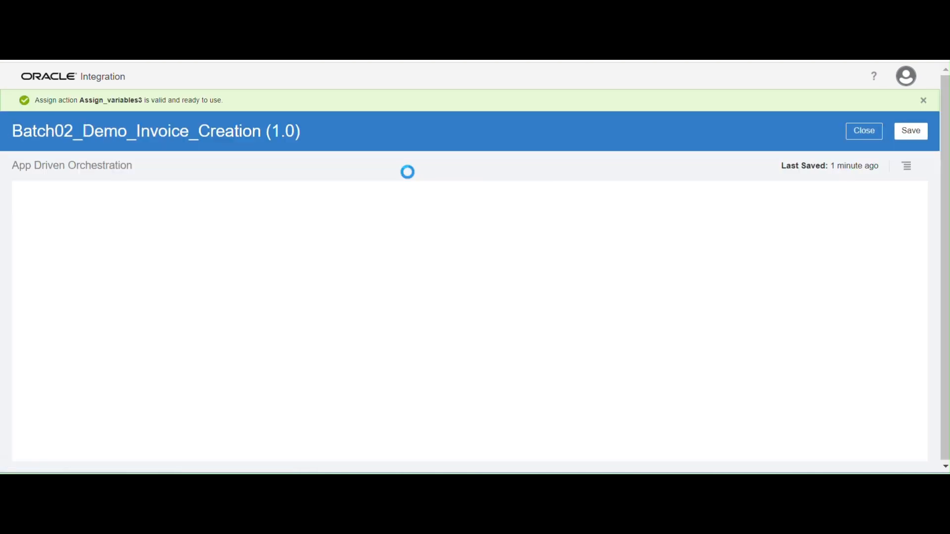
Open the Map to CreateInvoice in the Otherwise branch and check the expression mapped to Status in the Response Wrapper.
drag(731, 270, 527, 187)
drag(462, 381, 432, 354)
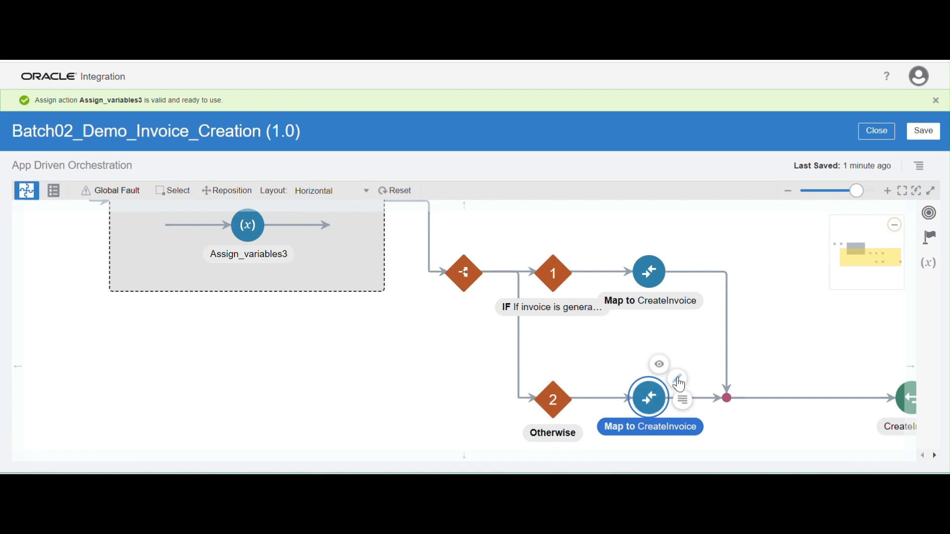
mouse_move(651, 412)
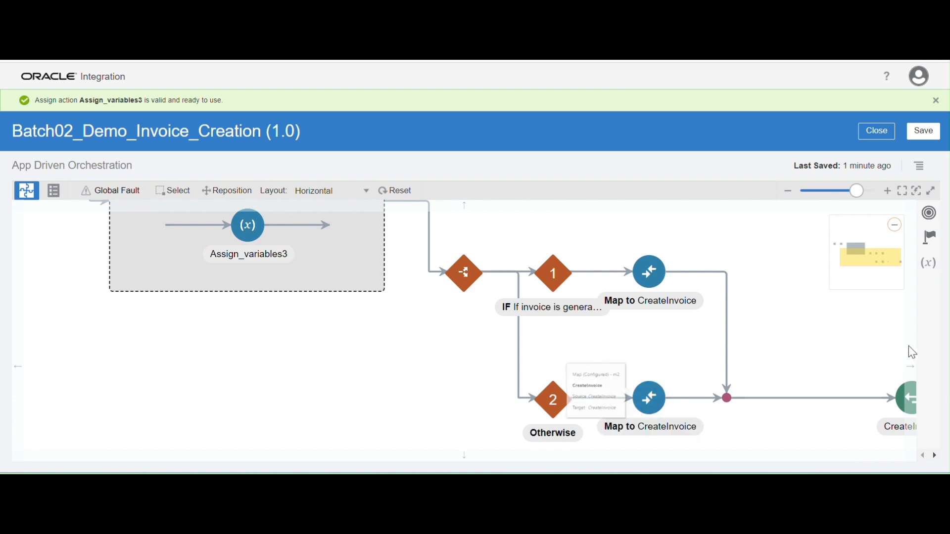
click(651, 412)
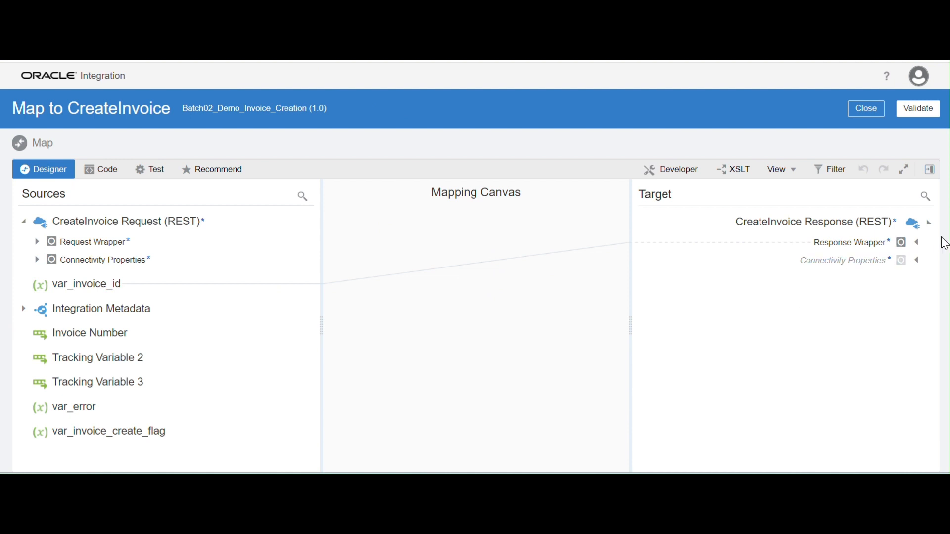
click(918, 243)
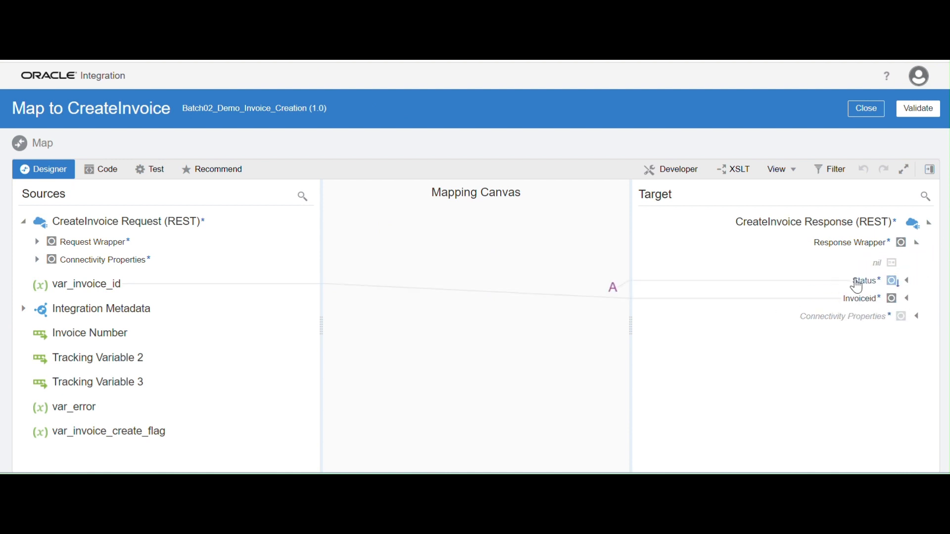
click(860, 281)
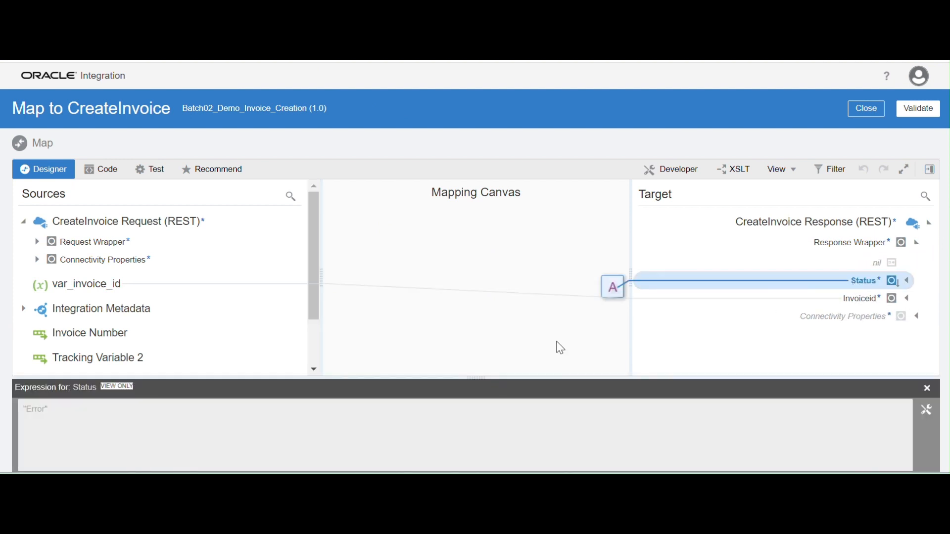
click(928, 389)
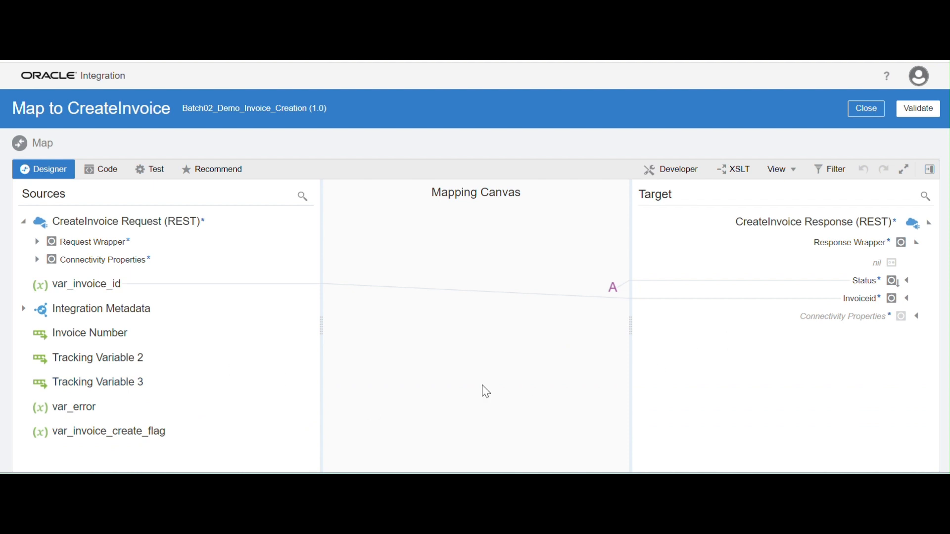
Clear the literal expression mapped to Status and save the empty expression.
click(776, 280)
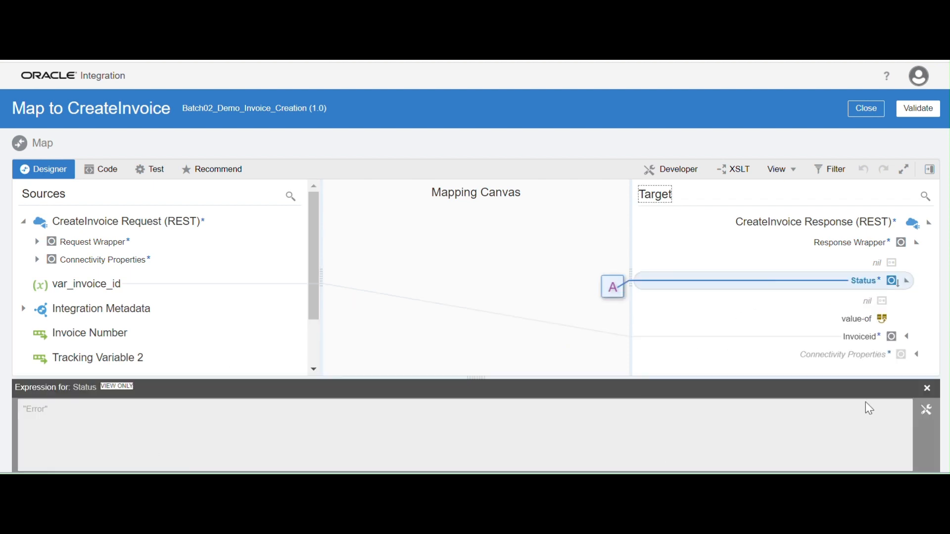
click(926, 410)
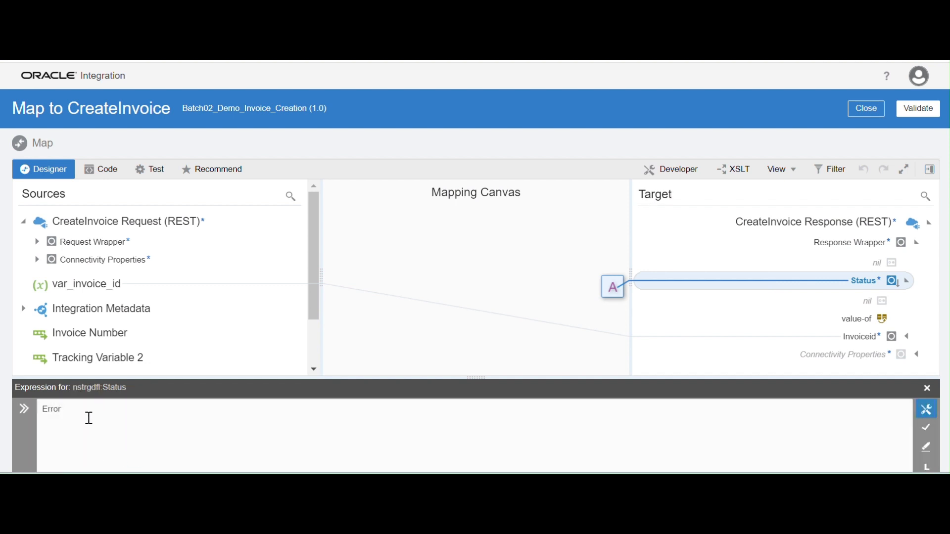
drag(89, 418, 4, 417)
key(BackSpace)
click(927, 427)
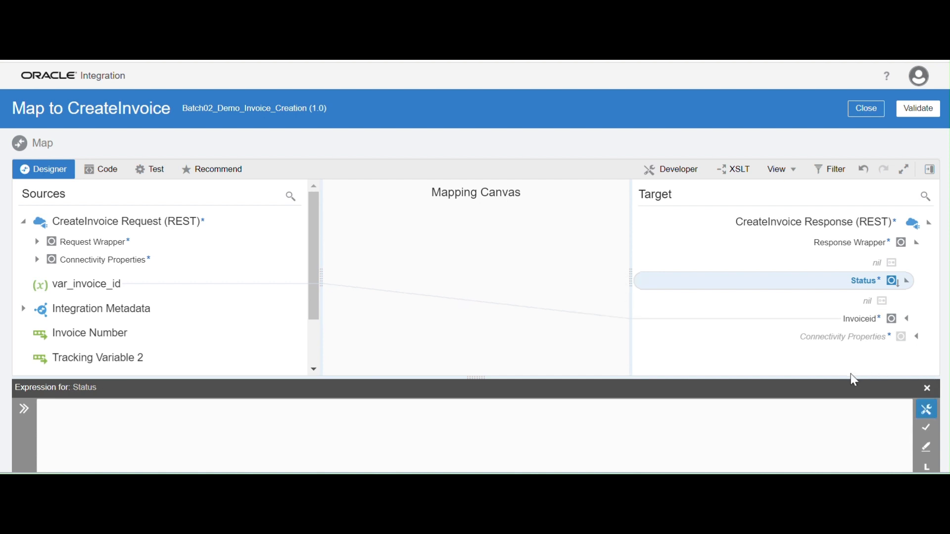
Search the mapper's function components for concat.
click(930, 169)
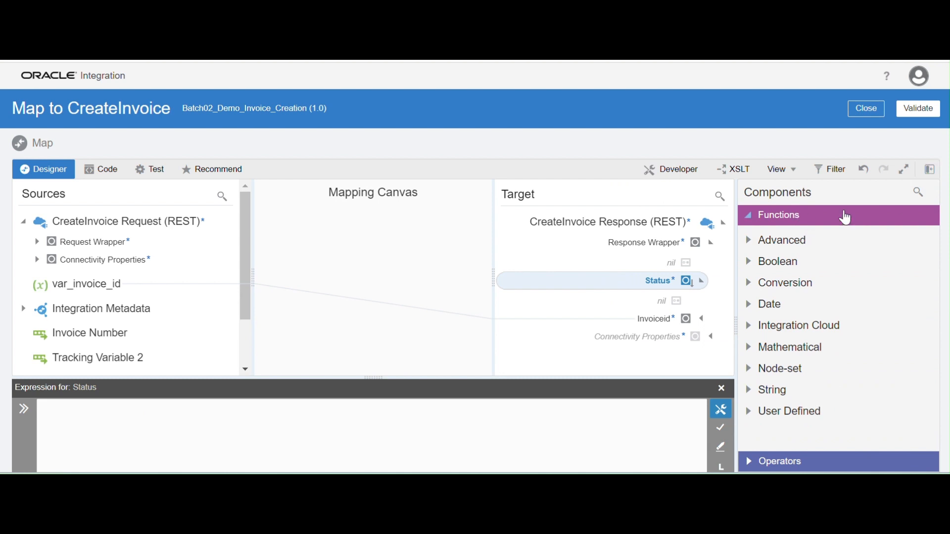
click(917, 193)
text(conca)
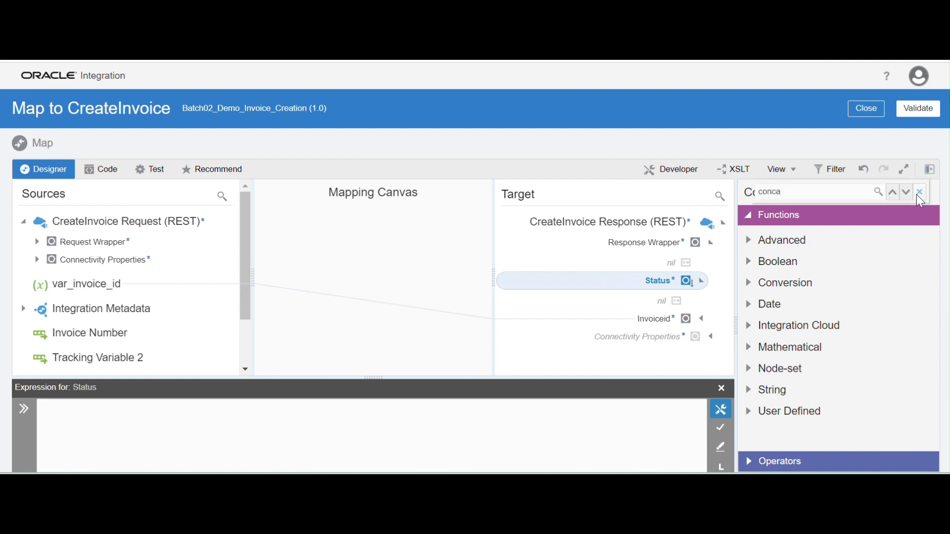
text(t)
click(879, 192)
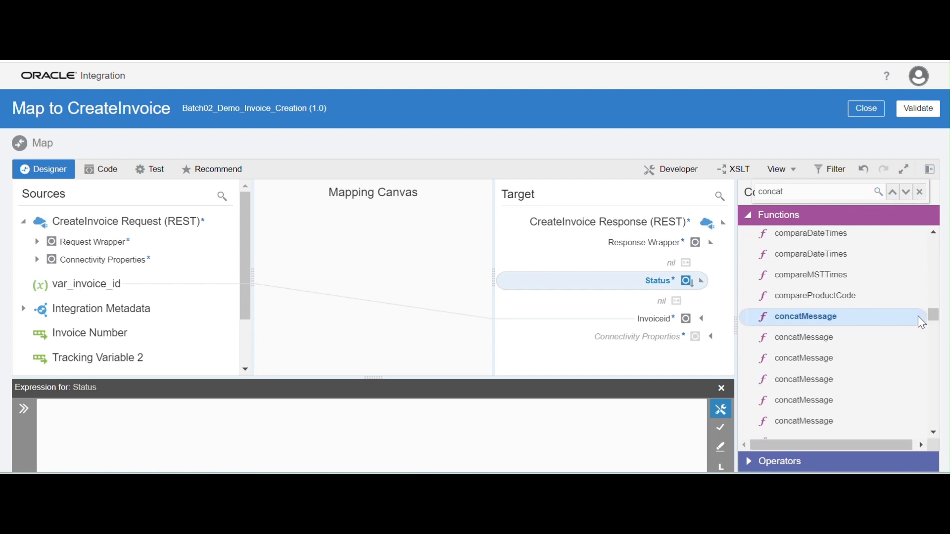
mouse_move(934, 318)
mouse_down()
mouse_move(932, 298)
mouse_move(932, 323)
mouse_up()
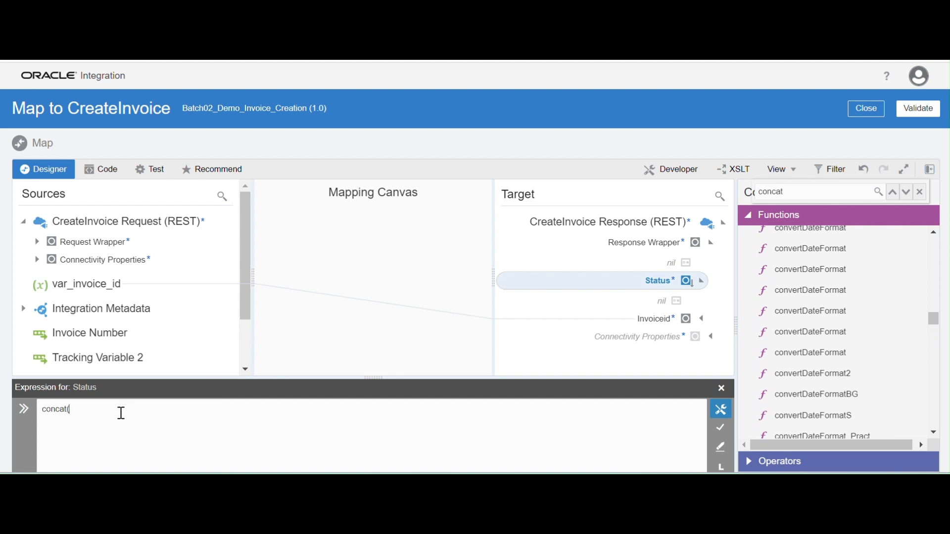
Map Status to concat('error', $var_error), save the expression, validate the mapping and return to the orchestration.
click(920, 192)
click(91, 421)
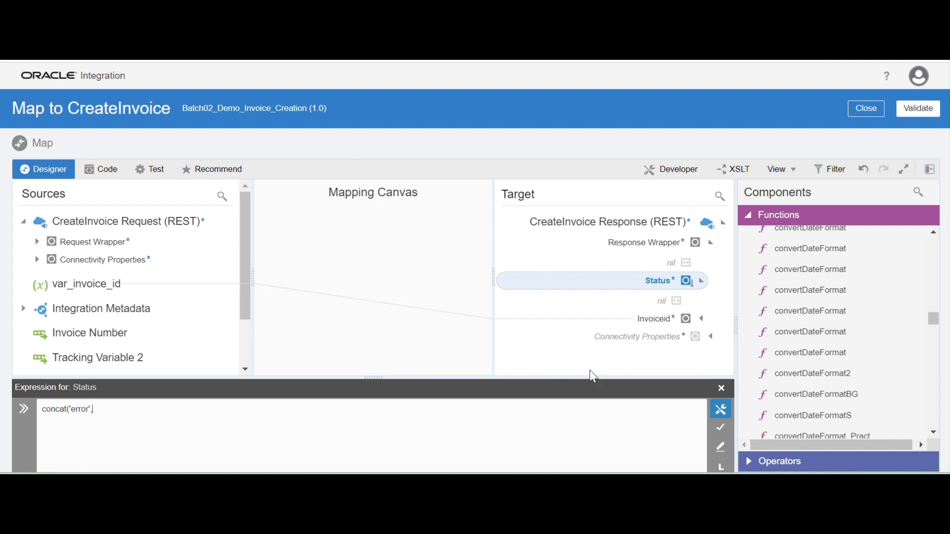
scroll(178, 331, down, 2)
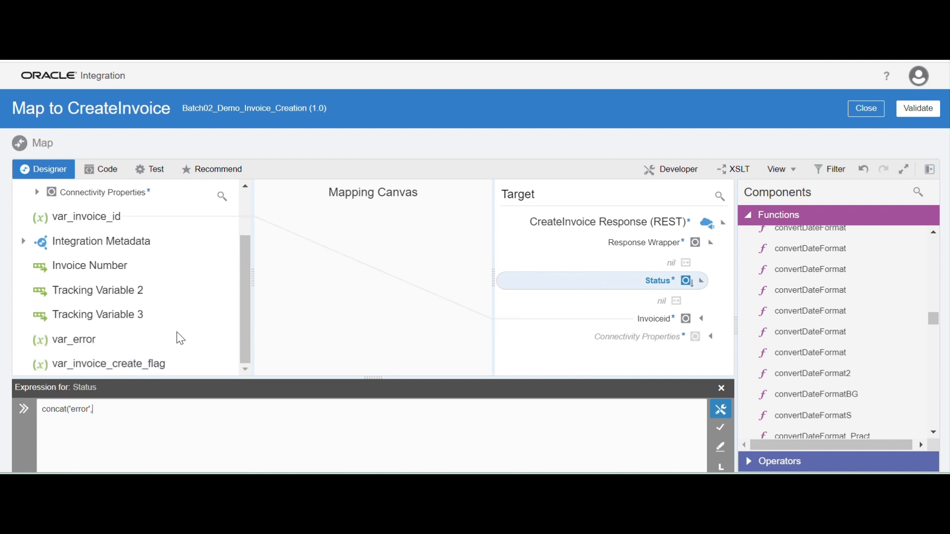
drag(85, 346, 112, 425)
click(719, 431)
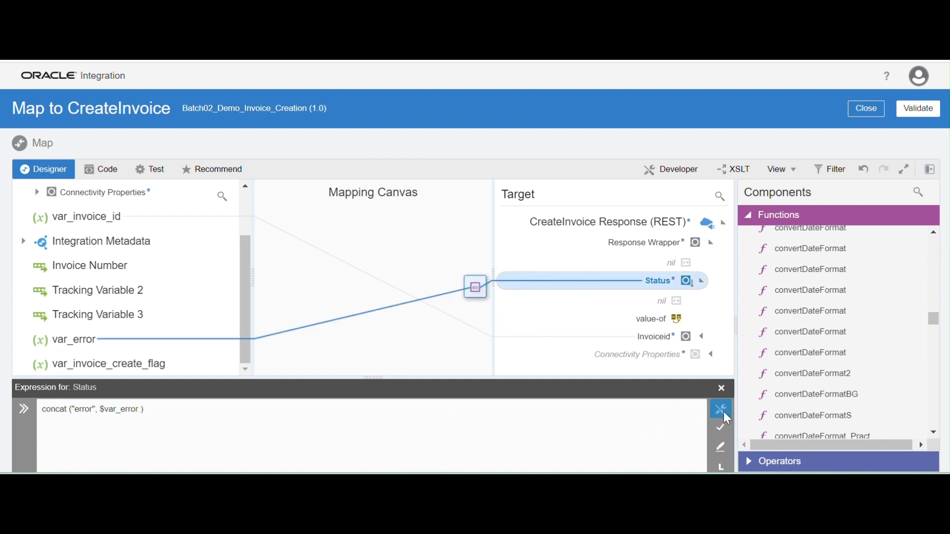
click(722, 429)
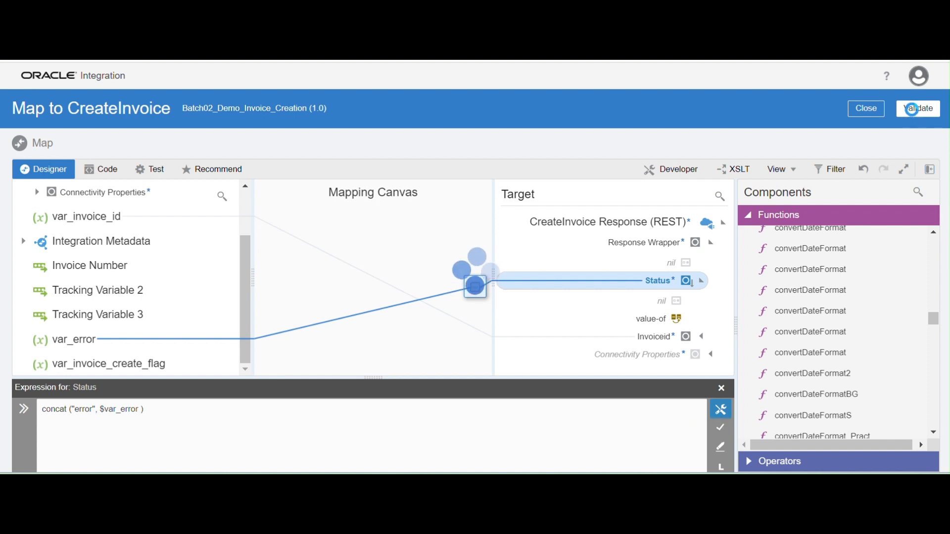
click(914, 113)
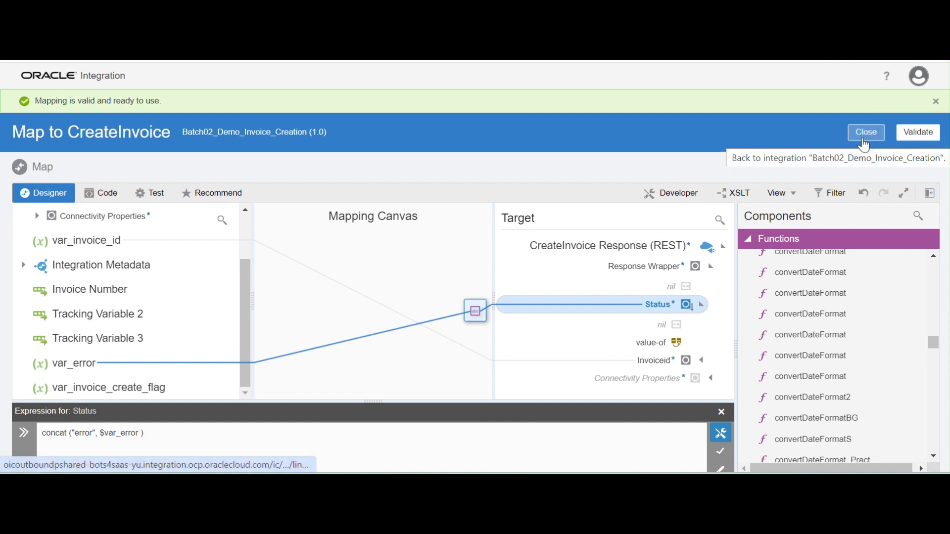
click(865, 133)
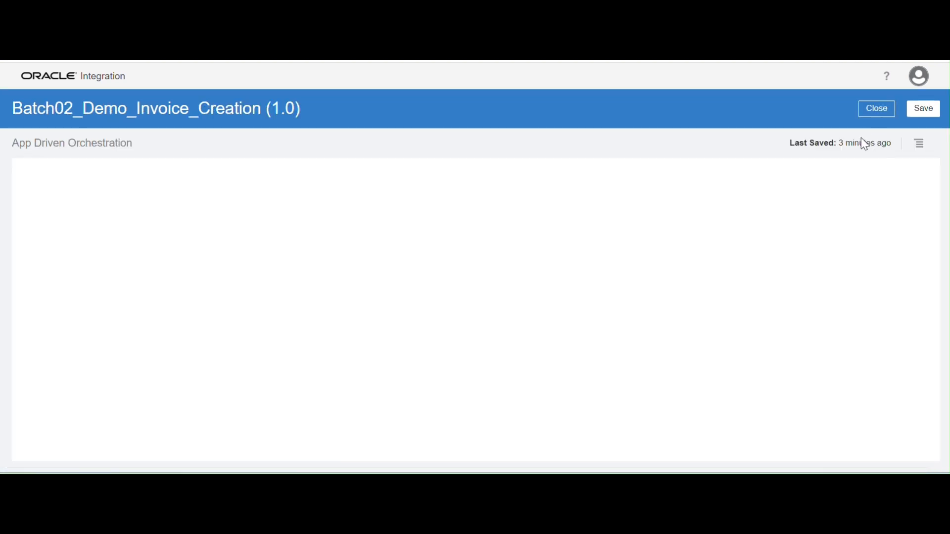
Switch scope_Call_Rest from its Default Handler back to the main flow, then save and close the integration.
scroll(382, 352, down, 2)
scroll(381, 351, up, 3)
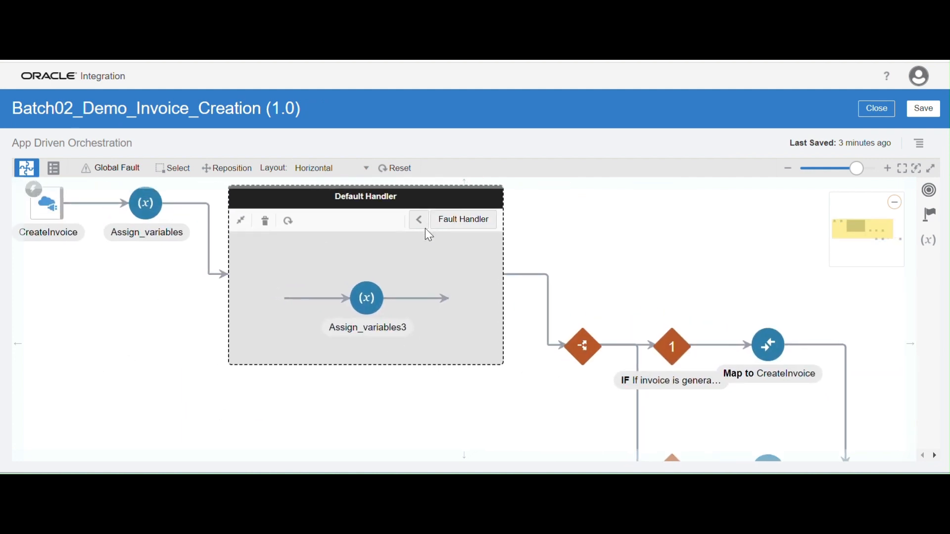
click(425, 224)
click(925, 110)
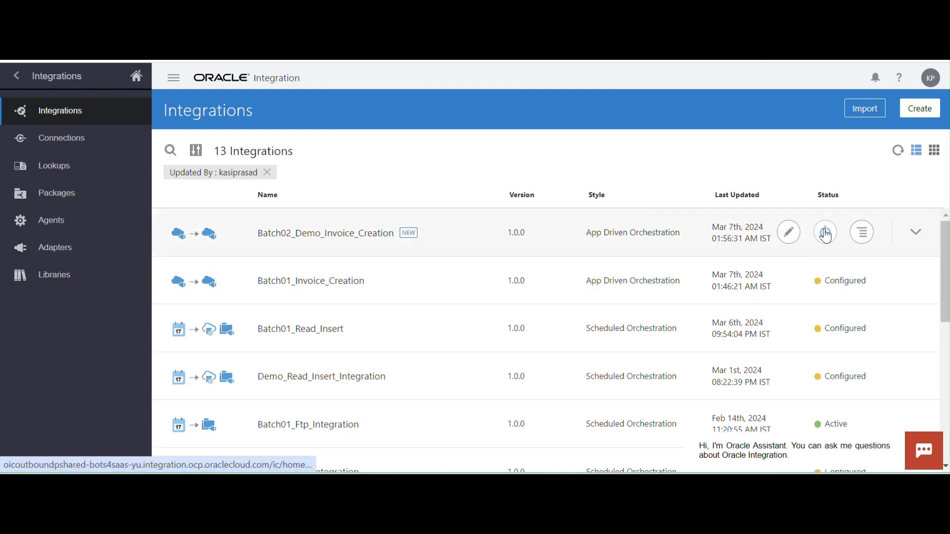
Activate the Batch02_Demo_Invoice_Creation integration with tracing and payload included, and refresh the integrations list.
click(827, 233)
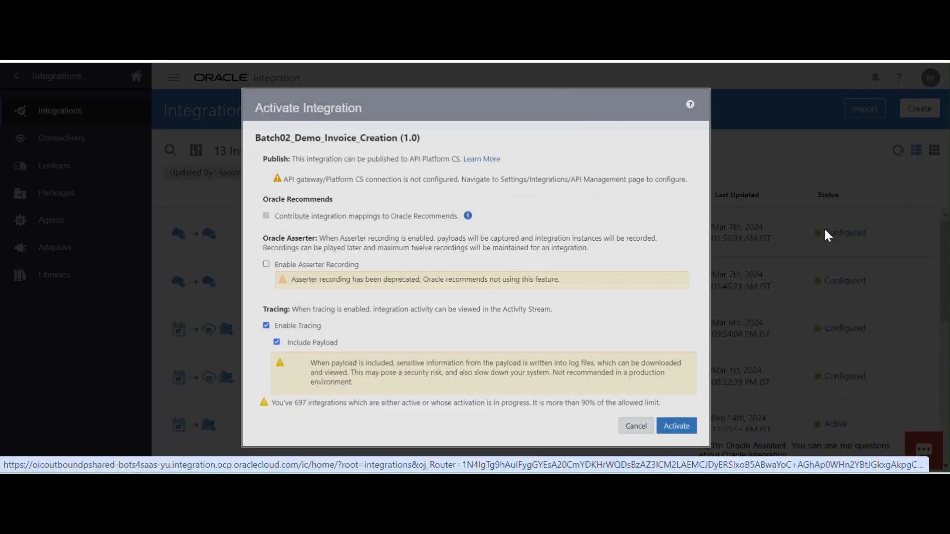
click(703, 450)
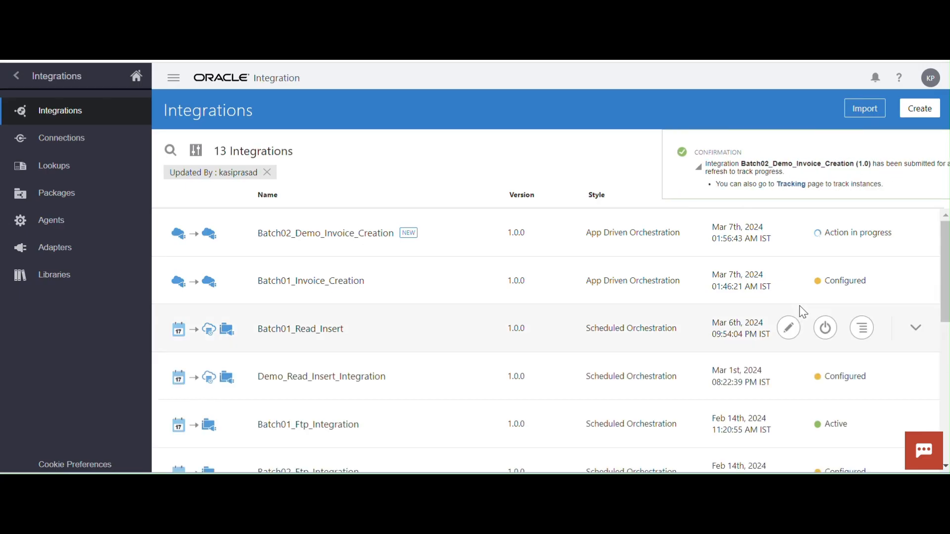
click(930, 155)
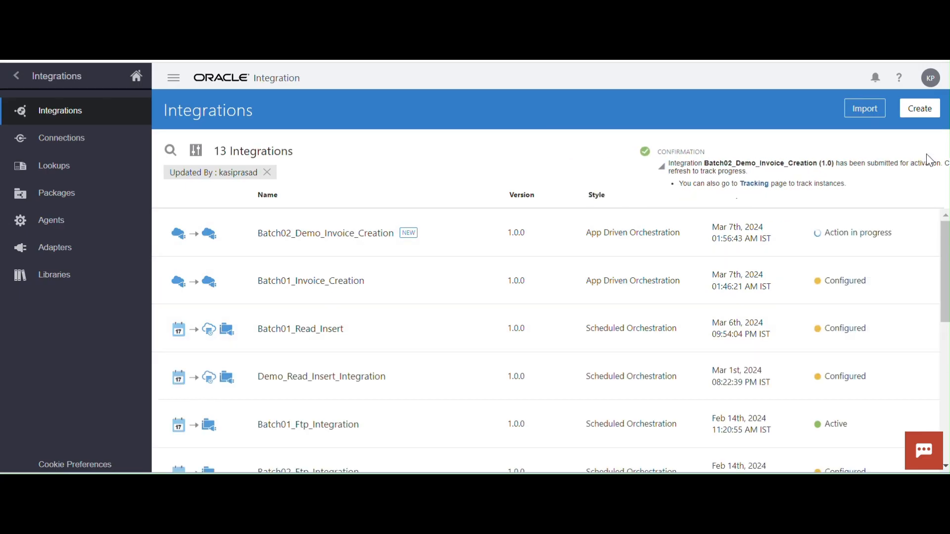
click(901, 151)
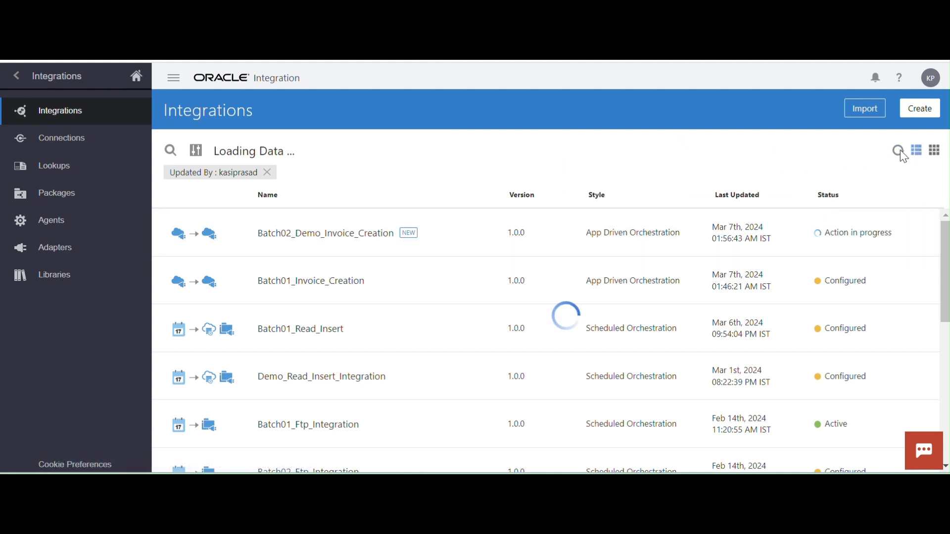
click(900, 151)
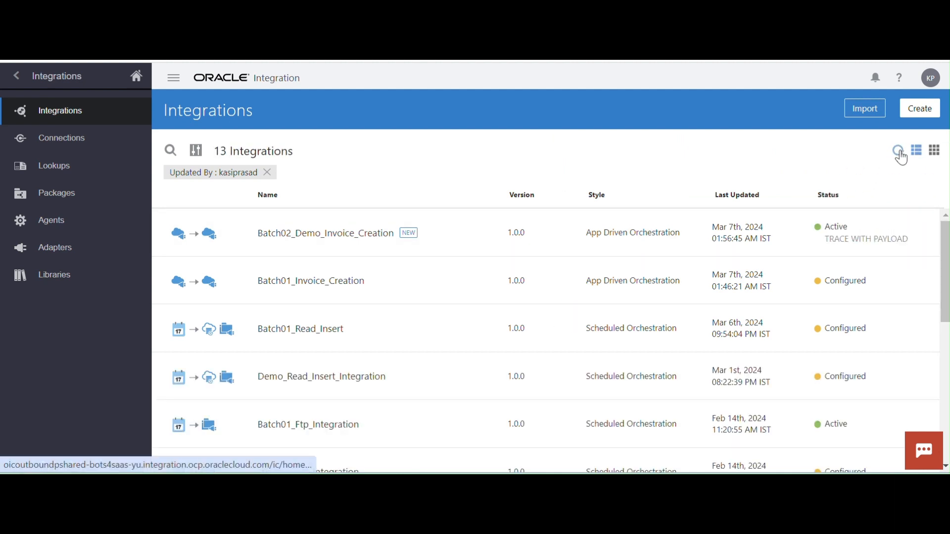
click(901, 153)
Open the test page for Batch02_Demo_Invoice_Creation and run a test with the existing JSON request body.
mouse_move(797, 242)
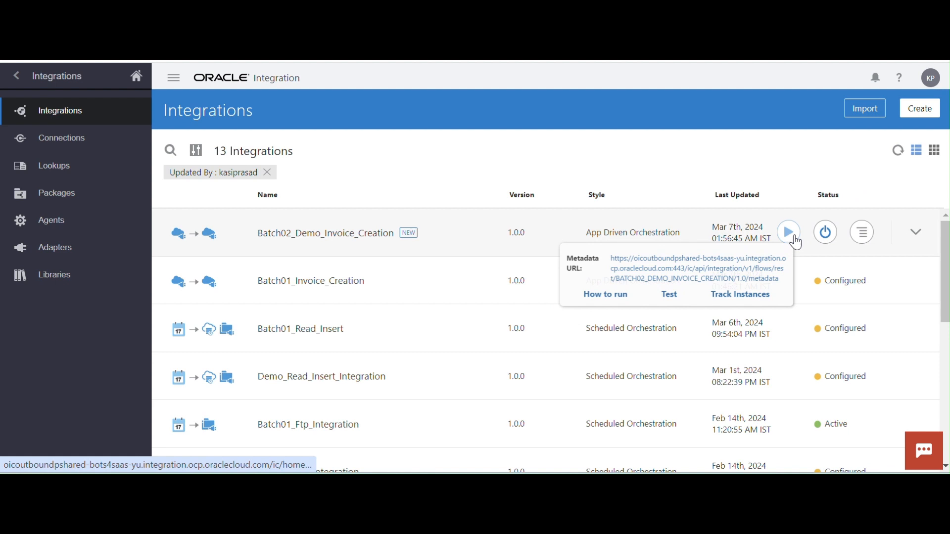
click(663, 295)
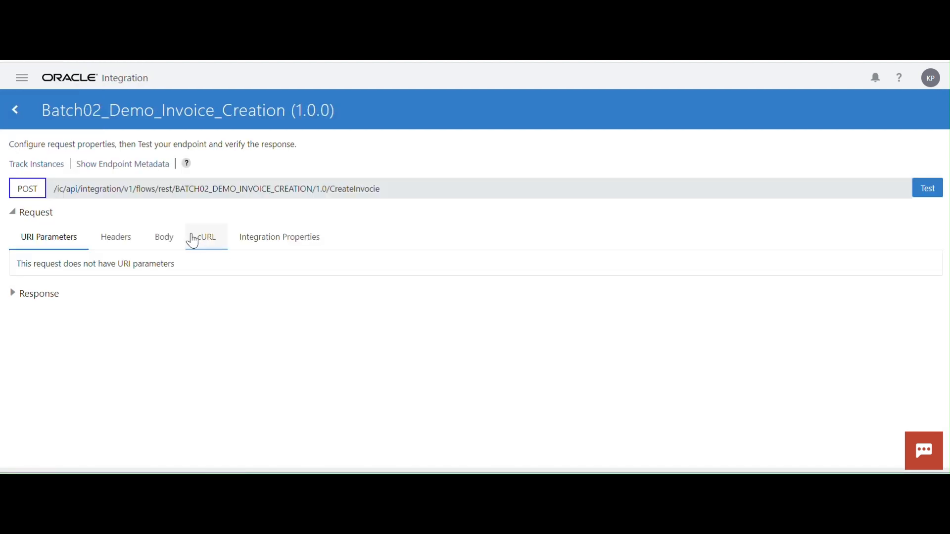
click(163, 242)
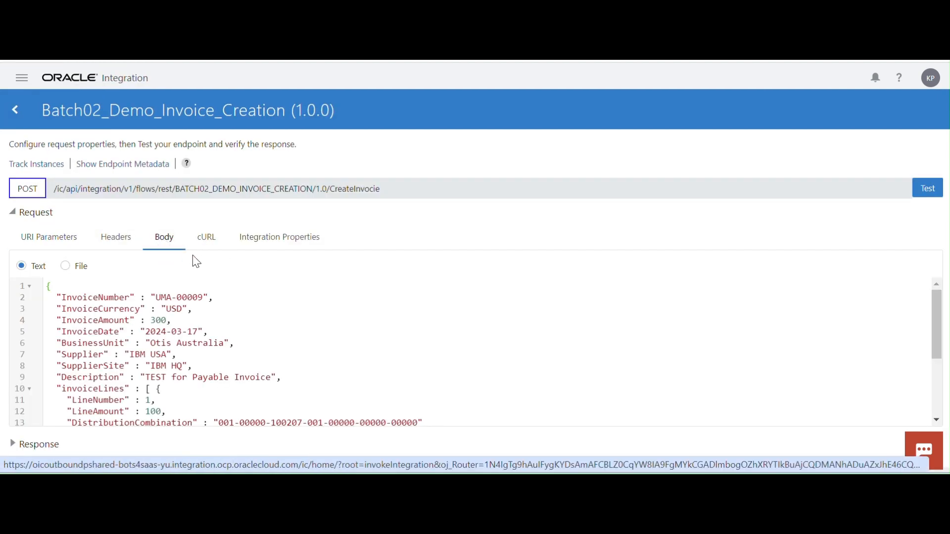
click(928, 188)
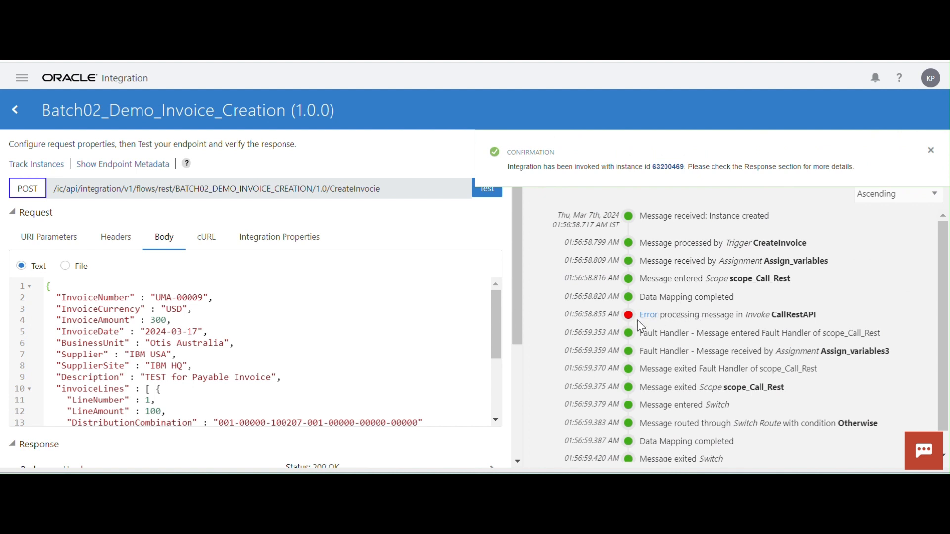
Examine the fault details returned in the Status field of the test response body.
drag(519, 278, 515, 372)
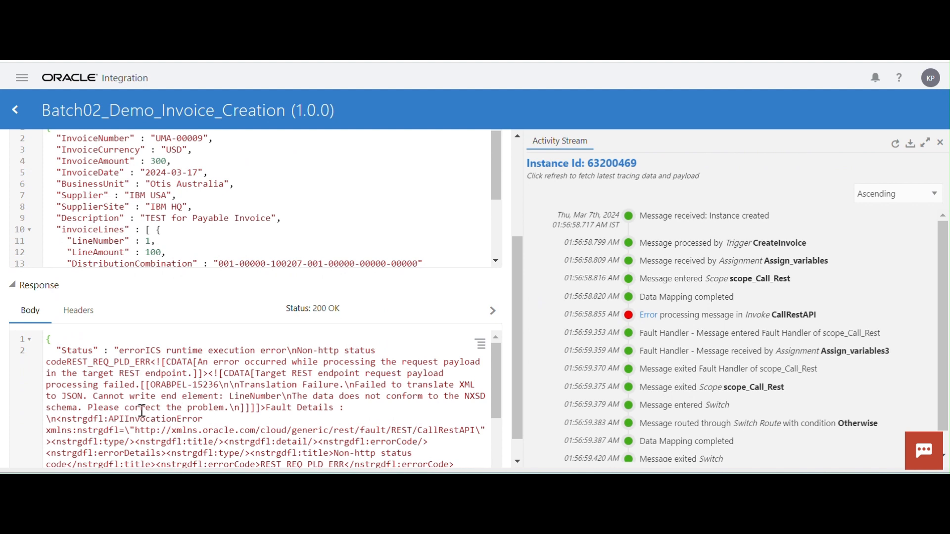
scroll(191, 400, down, 3)
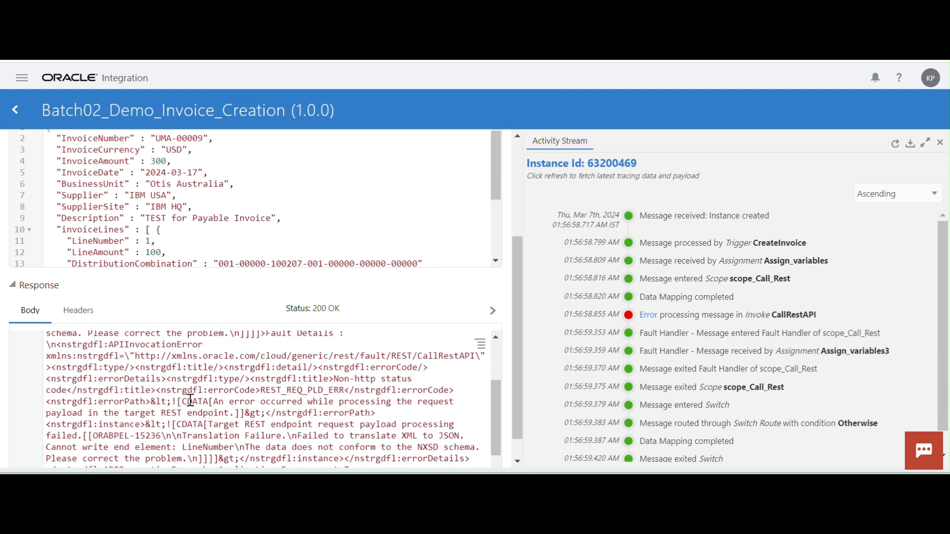
scroll(191, 400, down, 1)
scroll(239, 413, up, 3)
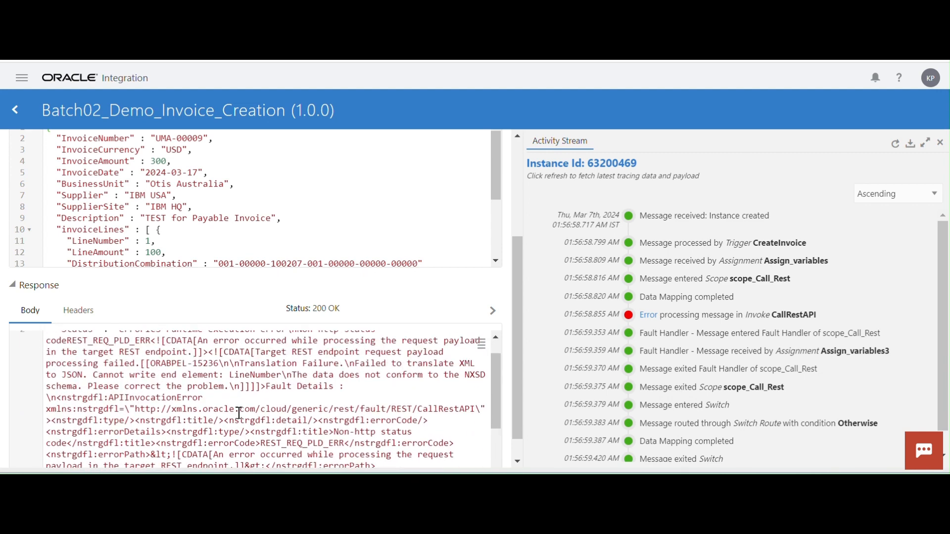
drag(118, 400, 192, 400)
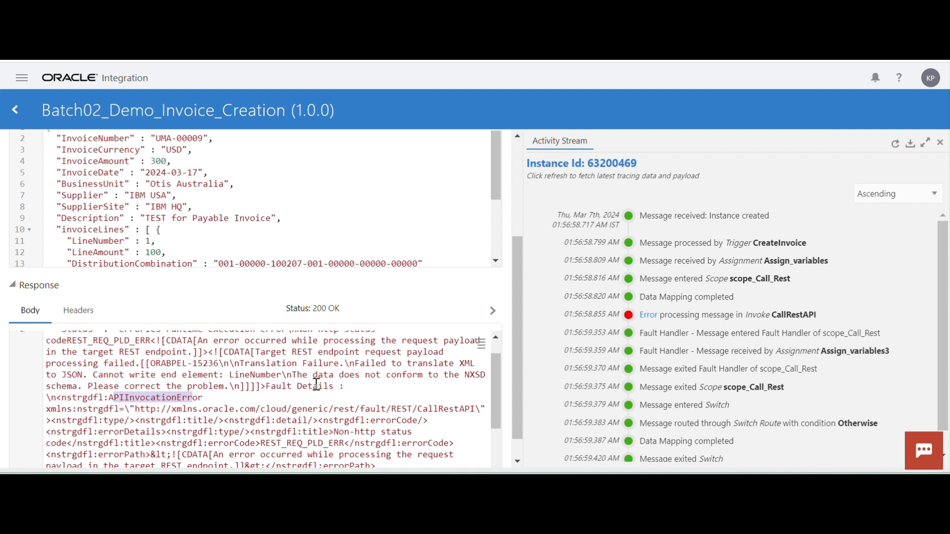
drag(94, 376, 401, 384)
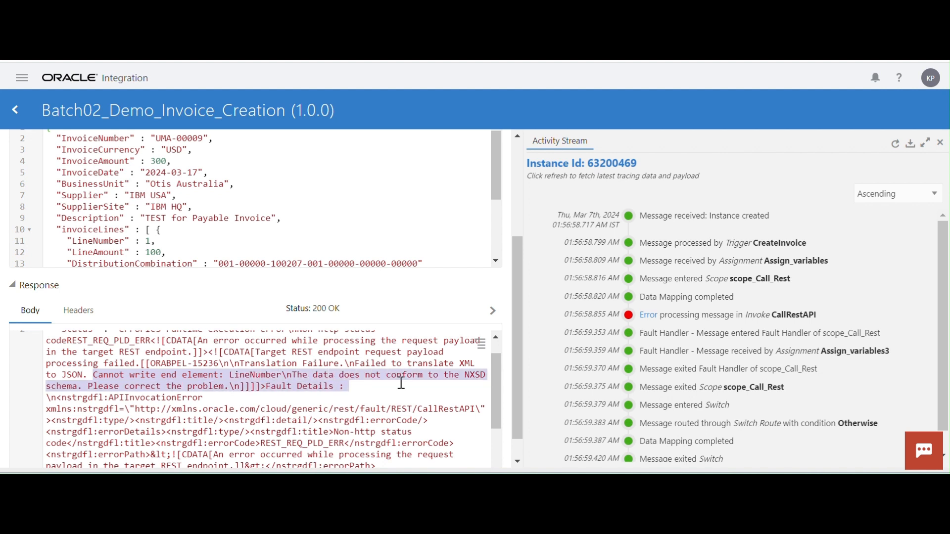
Switch to the text editor and copy the complete sample invoice JSON from its opening to its closing brace.
drag(519, 307, 535, 240)
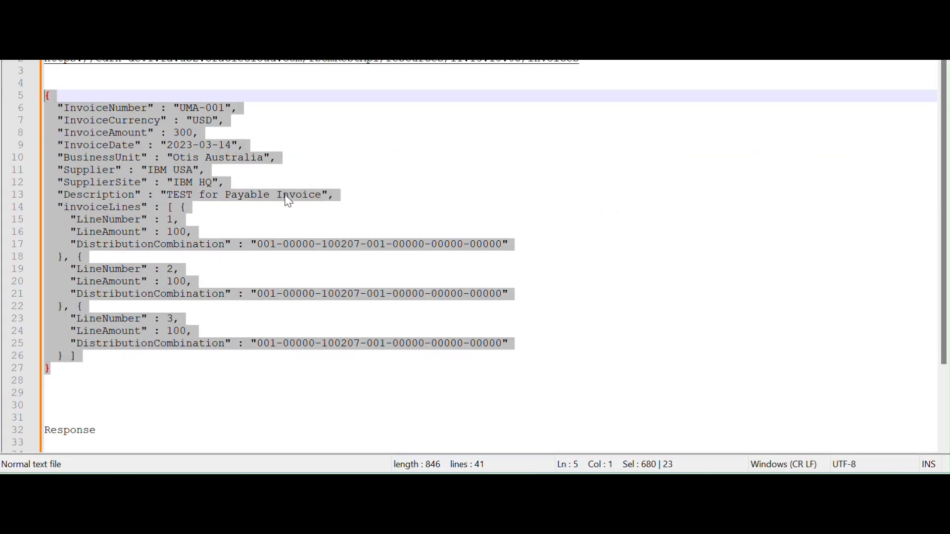
click(412, 232)
drag(82, 369, 33, 99)
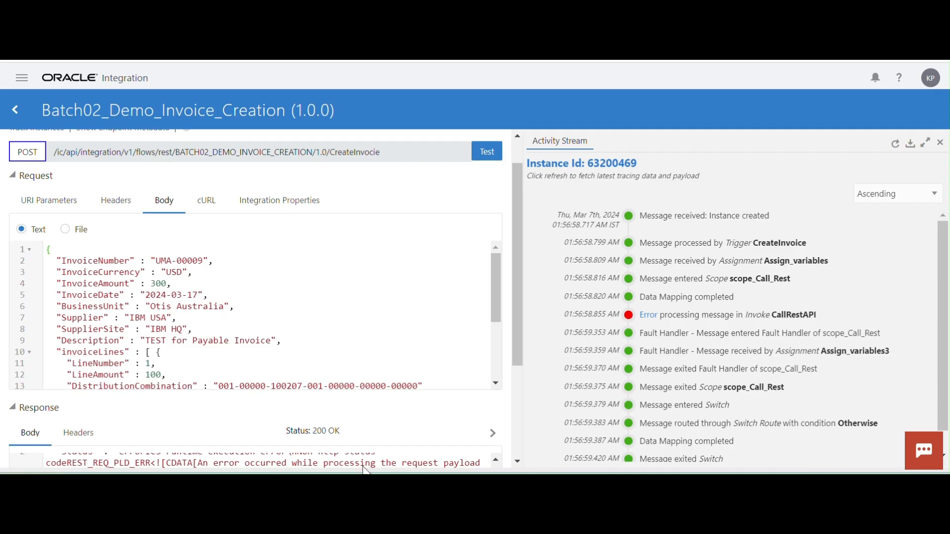
Leave the test page and deactivate the Batch02_Demo_Invoice_Creation integration.
click(15, 110)
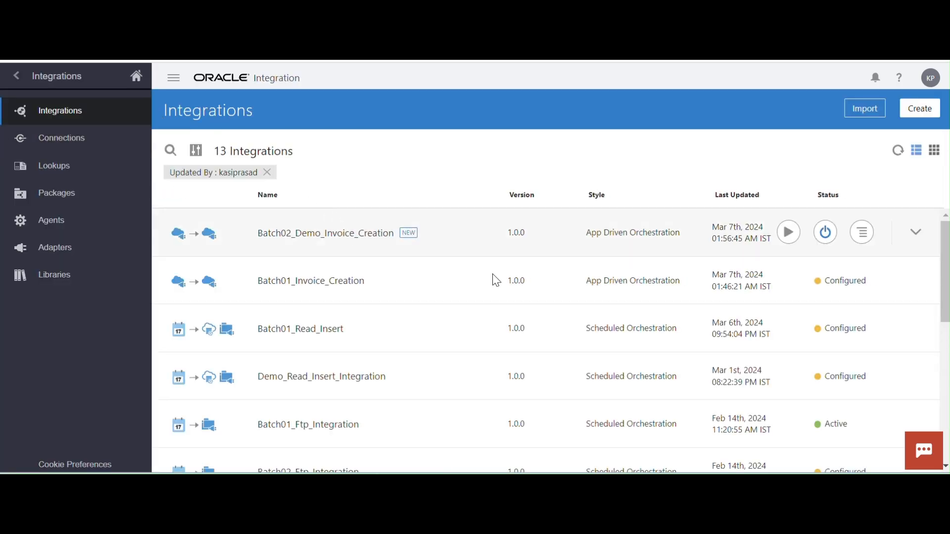
click(825, 232)
click(601, 313)
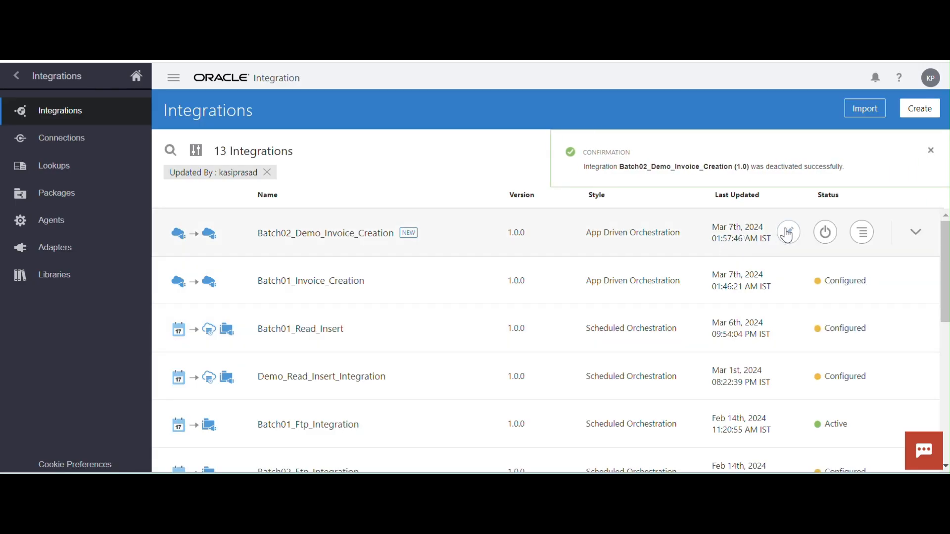
Open Batch02_Demo_Invoice_Creation for editing and bring up the request payload settings of the CreateInvoice trigger.
click(788, 236)
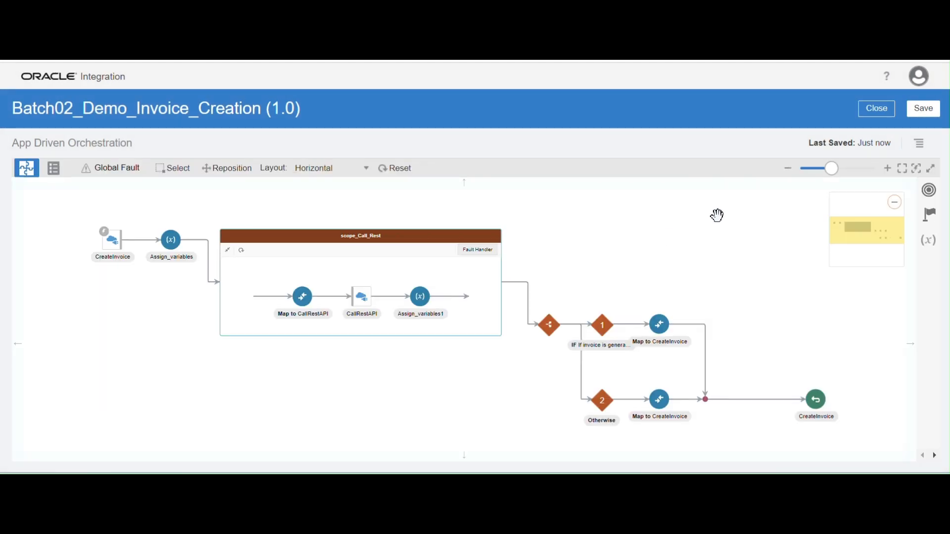
click(849, 167)
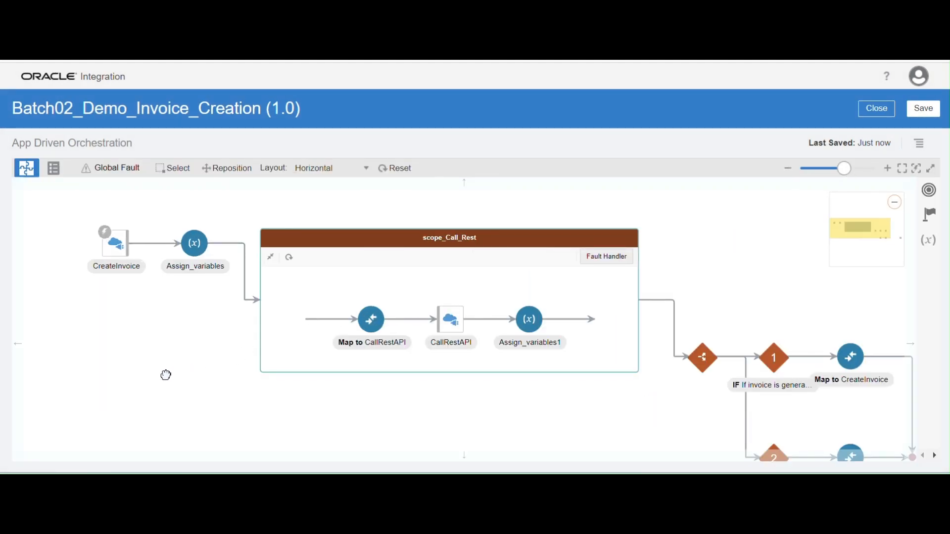
drag(166, 376, 182, 365)
click(141, 250)
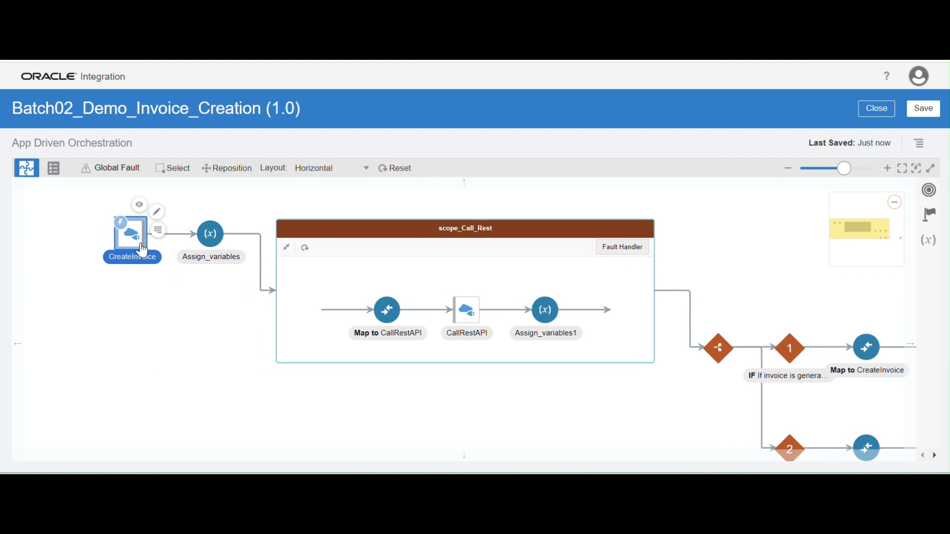
click(157, 212)
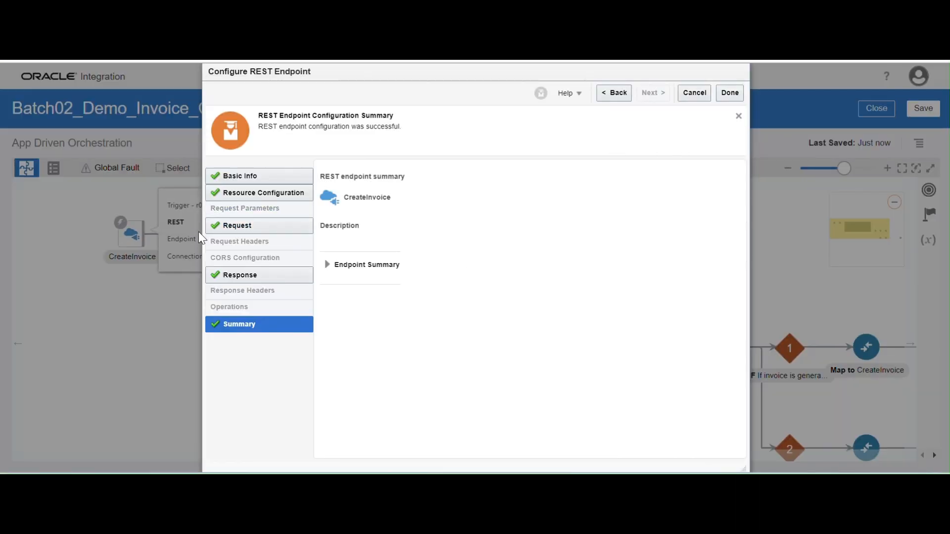
click(242, 176)
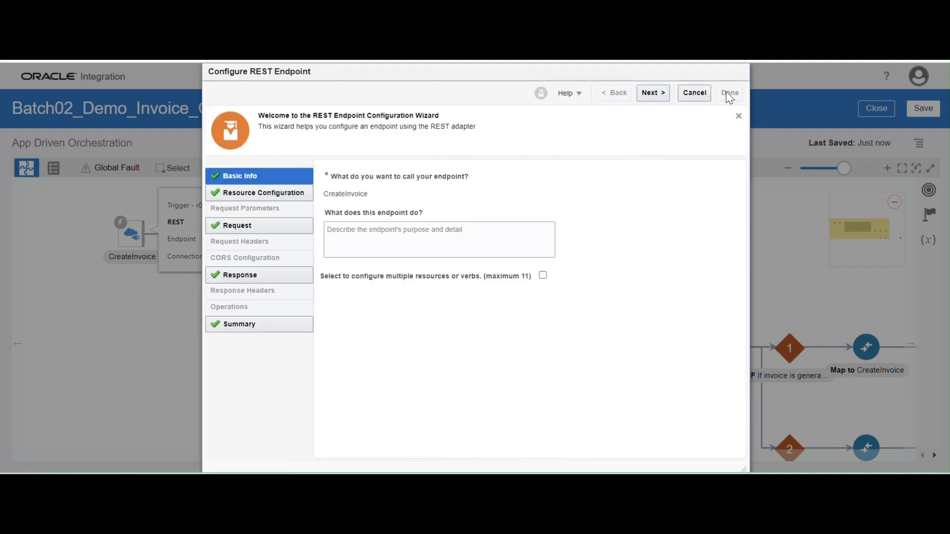
click(653, 92)
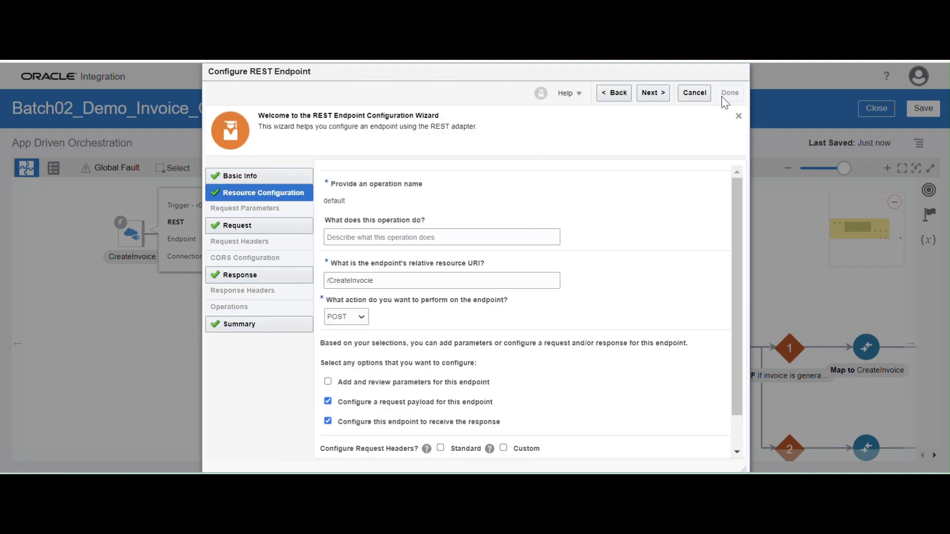
click(645, 95)
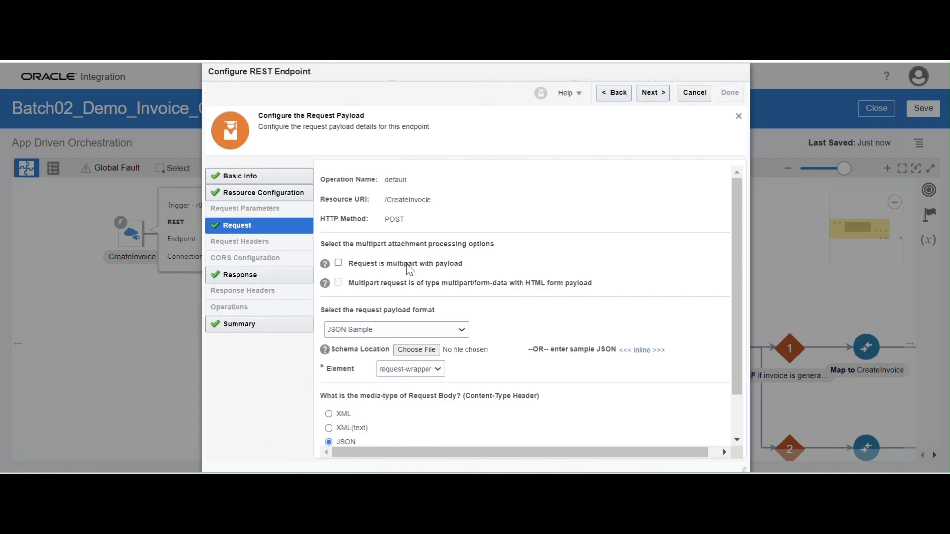
Replace the CreateInvoice trigger's inline request sample JSON with the copied three-line invoice payload and accept it.
click(643, 350)
key(ctrl+a)
key(ctrl+c)
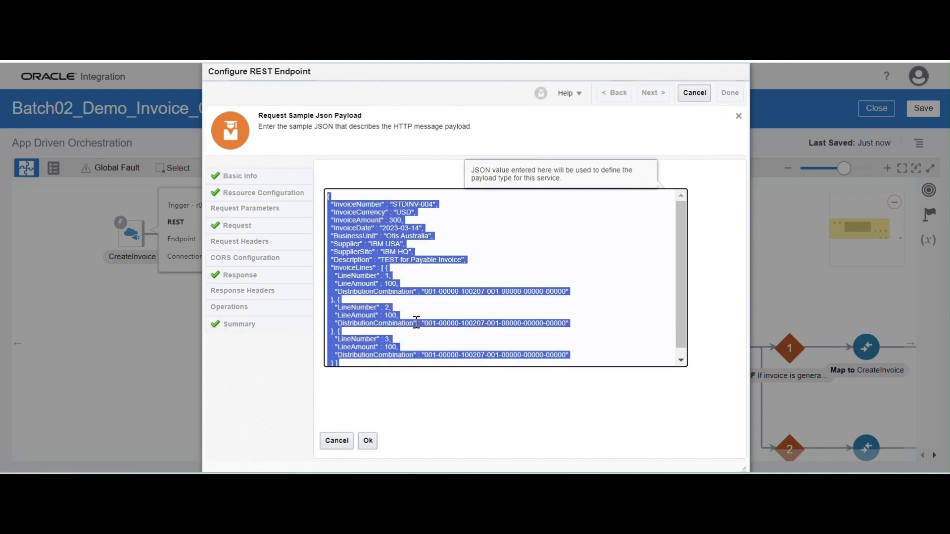
key(Delete)
key(ctrl+v)
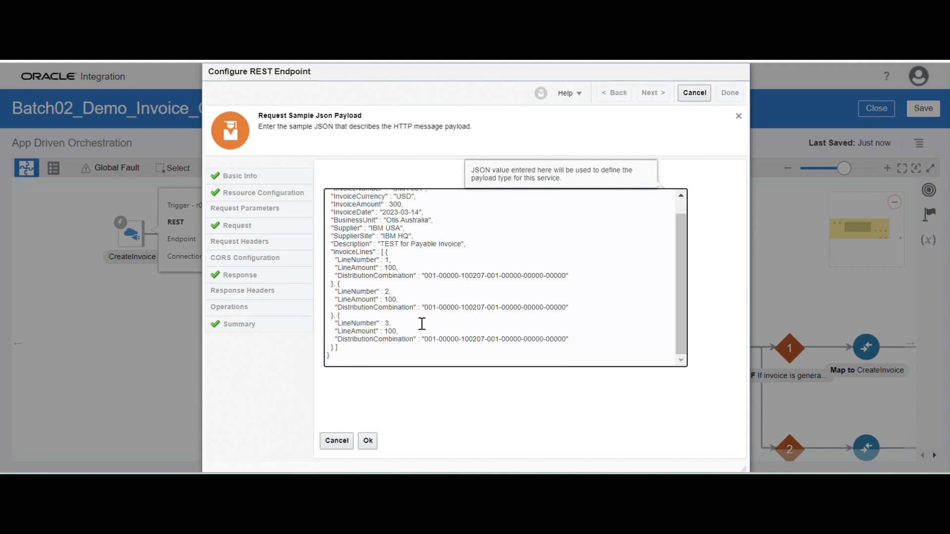
click(369, 440)
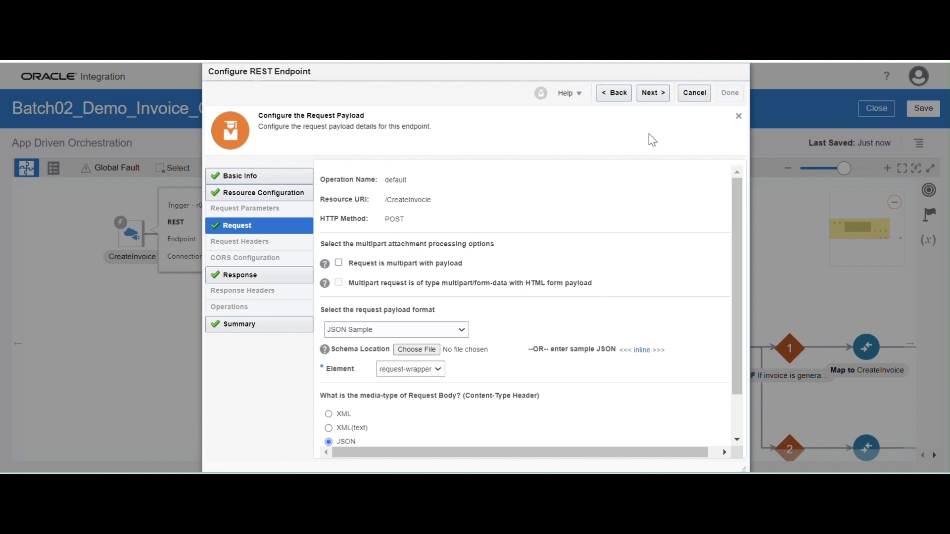
Finish the CreateInvoice endpoint wizard keeping the response settings, and update the configuration to regenerate its artifacts.
click(652, 92)
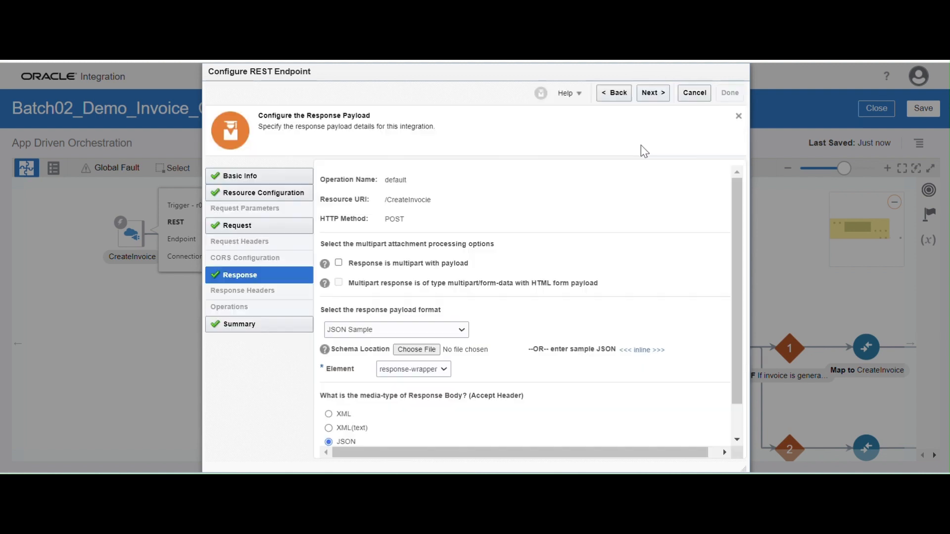
click(652, 95)
click(728, 93)
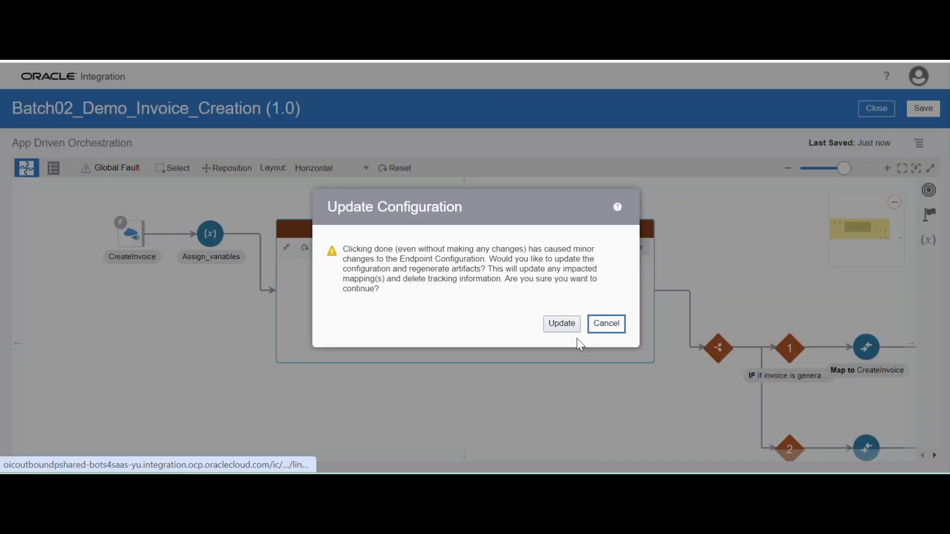
click(564, 327)
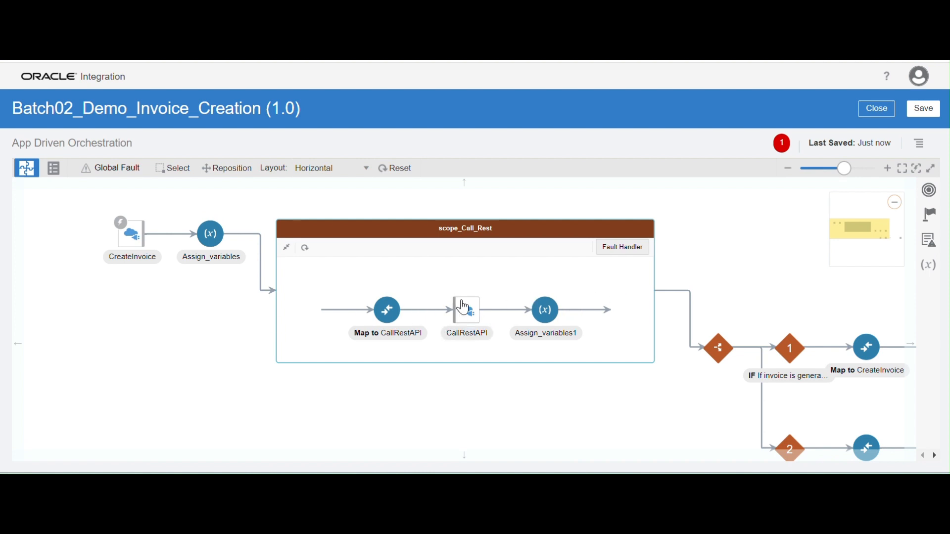
Edit the CallRestAPI invoke and replace its inline request sample JSON with the copied three-line invoice payload.
click(465, 308)
click(493, 291)
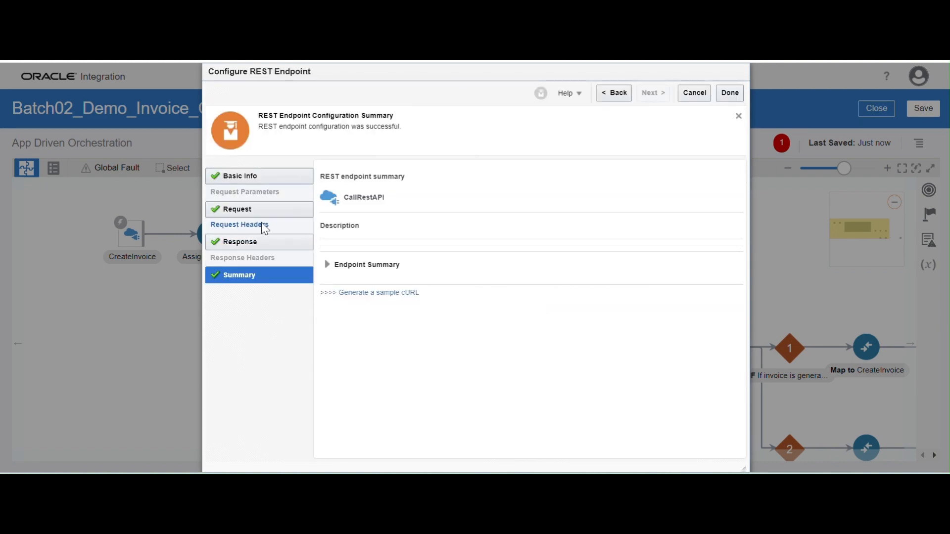
click(241, 176)
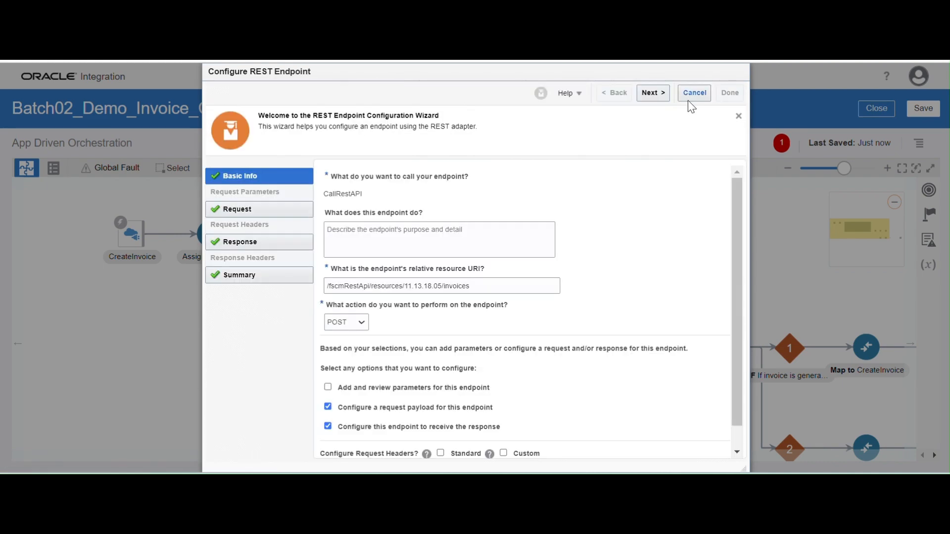
click(645, 100)
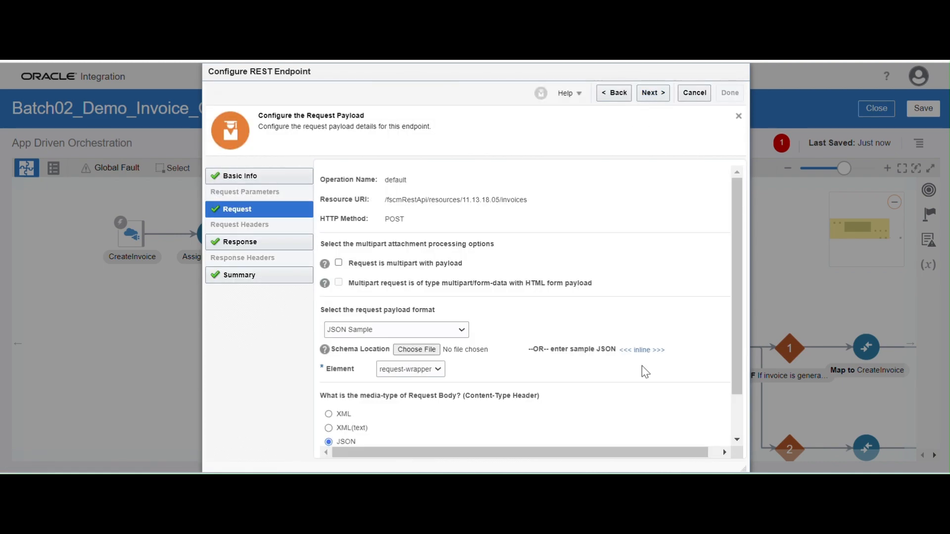
click(645, 351)
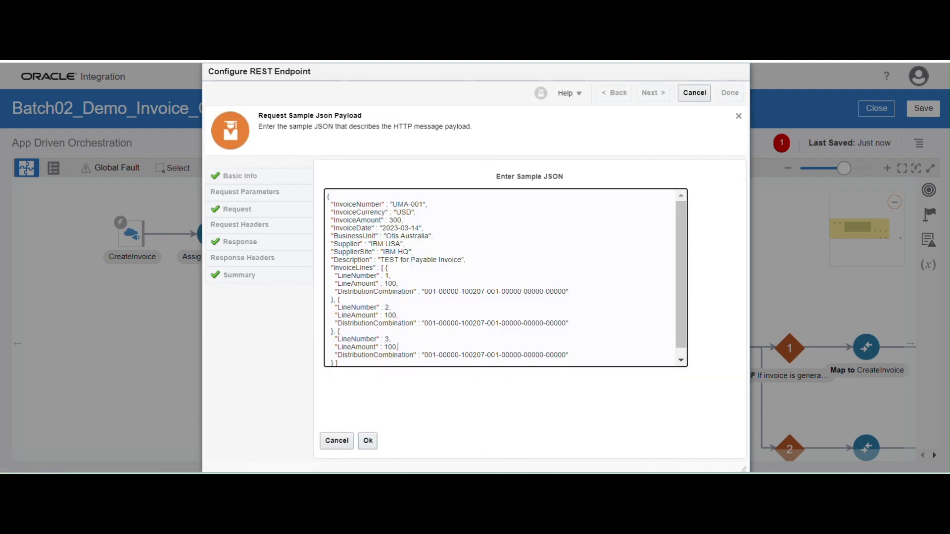
click(476, 343)
key(ctrl+a)
key(ctrl+v)
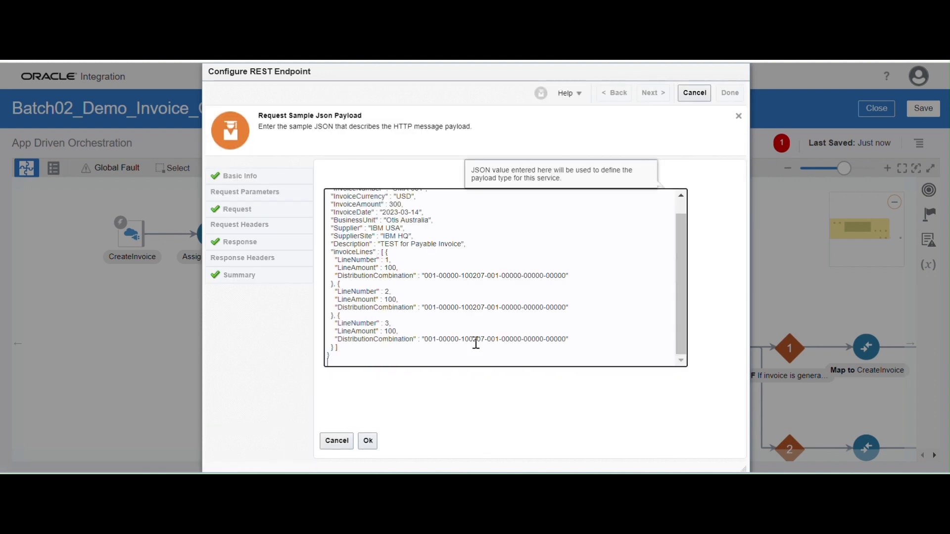
scroll(476, 342, up, 1)
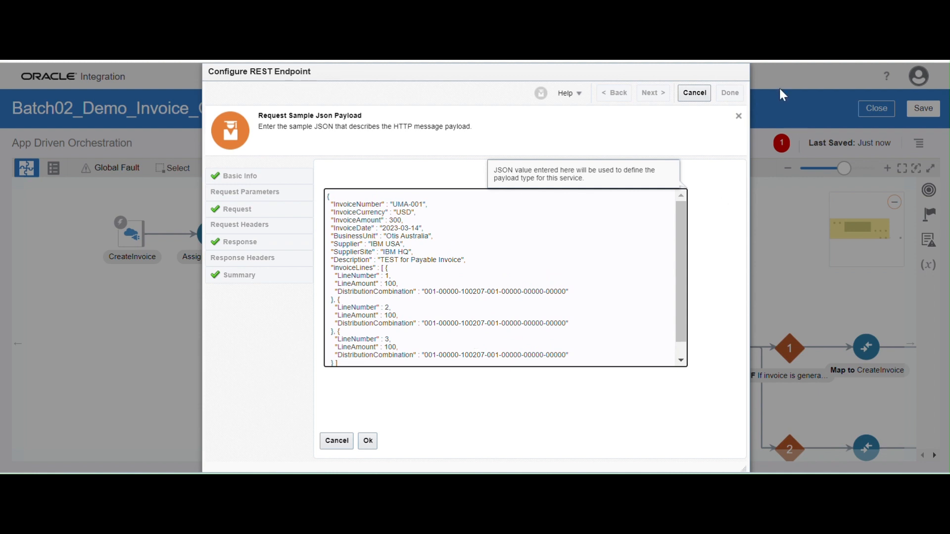
click(369, 441)
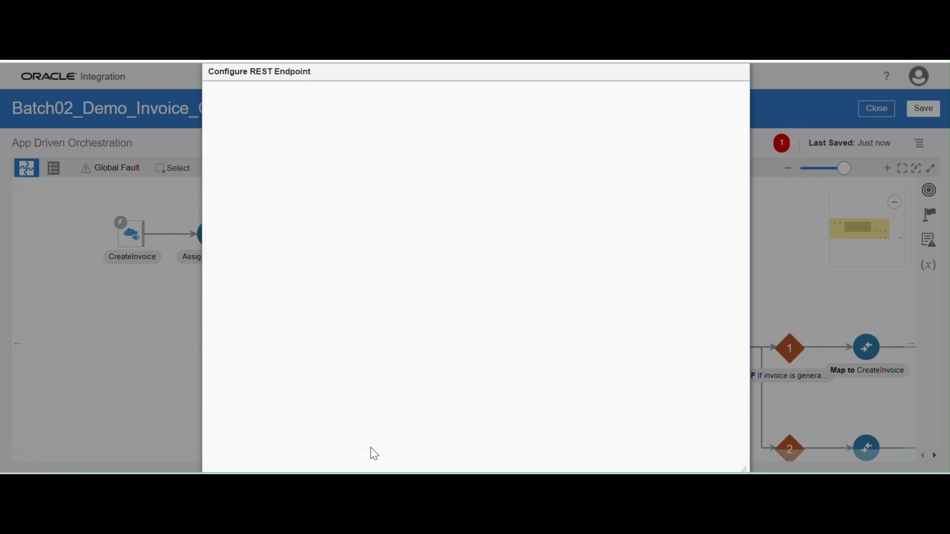
Finish the CallRestAPI endpoint wizard keeping the response settings, updating the configuration to regenerate artifacts, and save the integration.
click(652, 93)
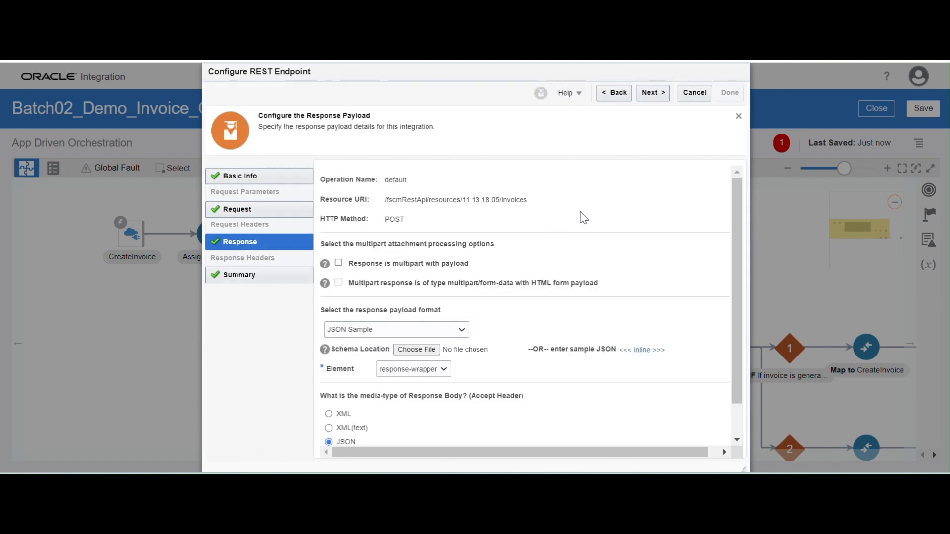
click(651, 92)
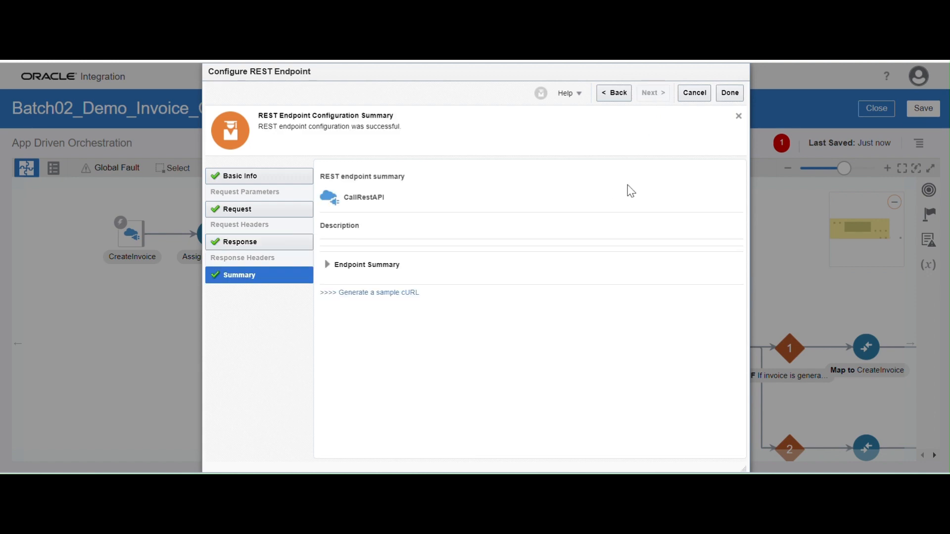
click(730, 93)
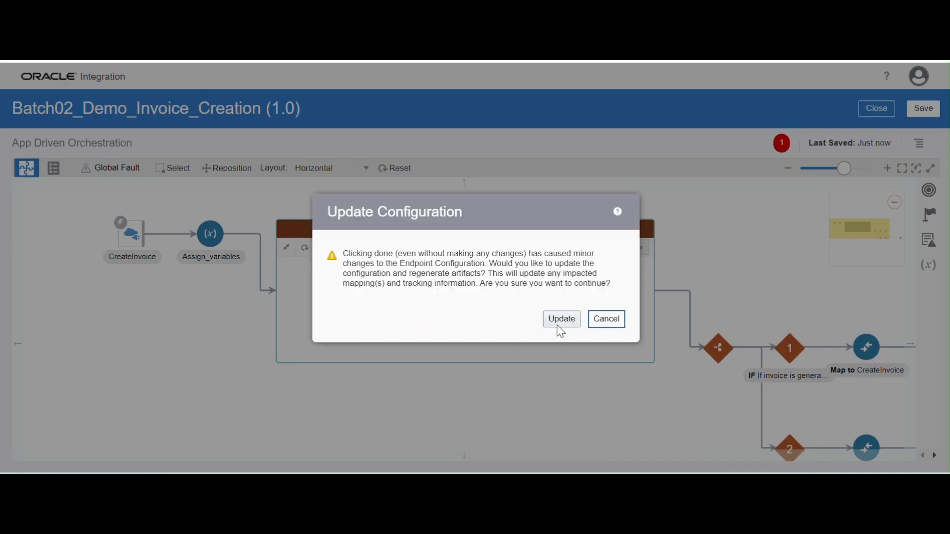
click(561, 321)
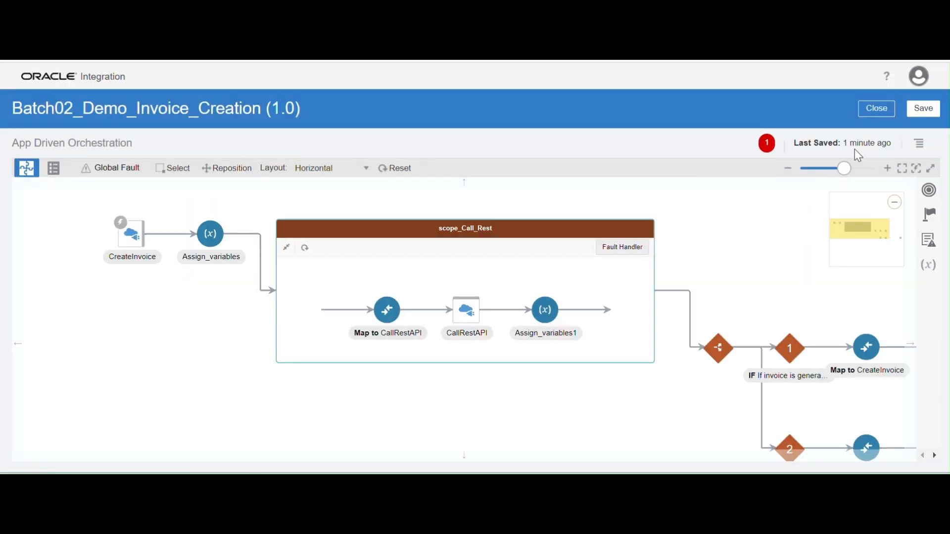
click(933, 99)
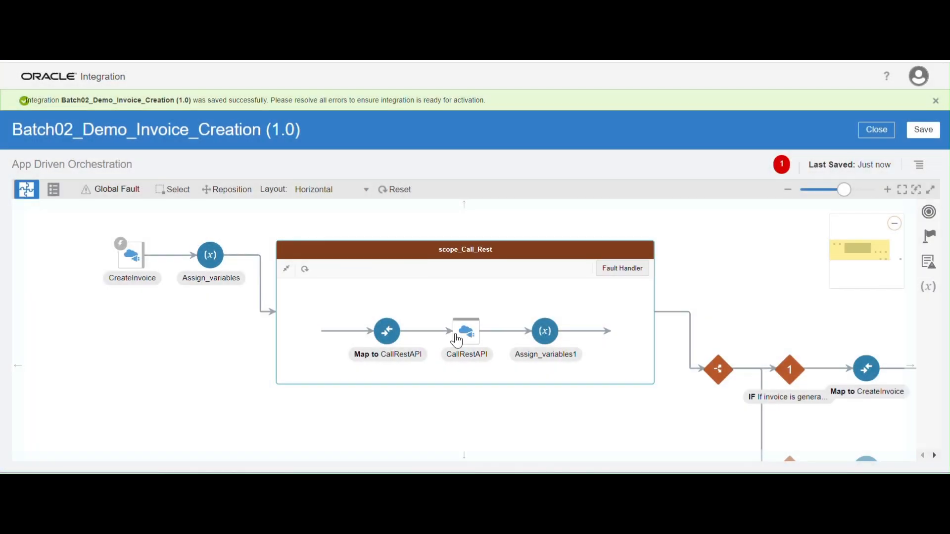
In Map to CallRestAPI, map the source Invoice Lines to the target Invoice Lines, then validate and close the mapping.
click(466, 332)
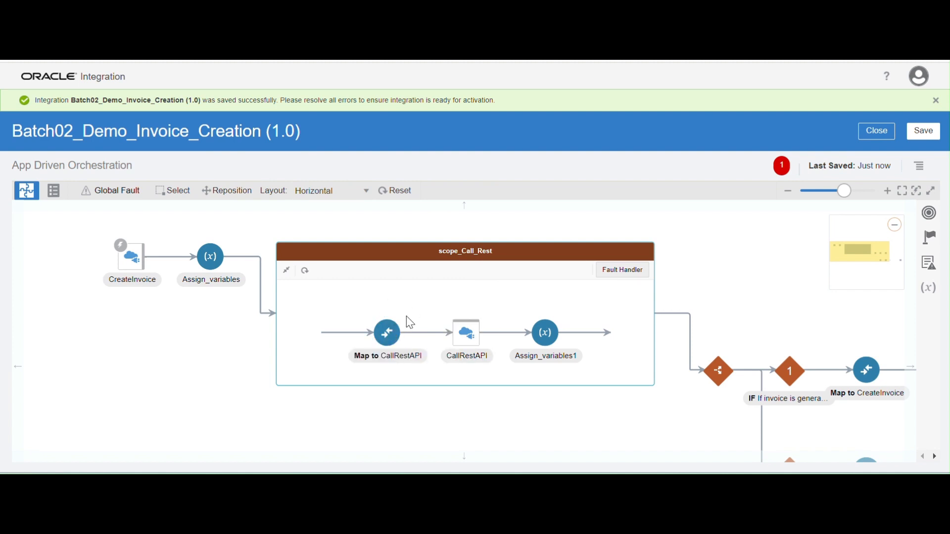
double_click(379, 342)
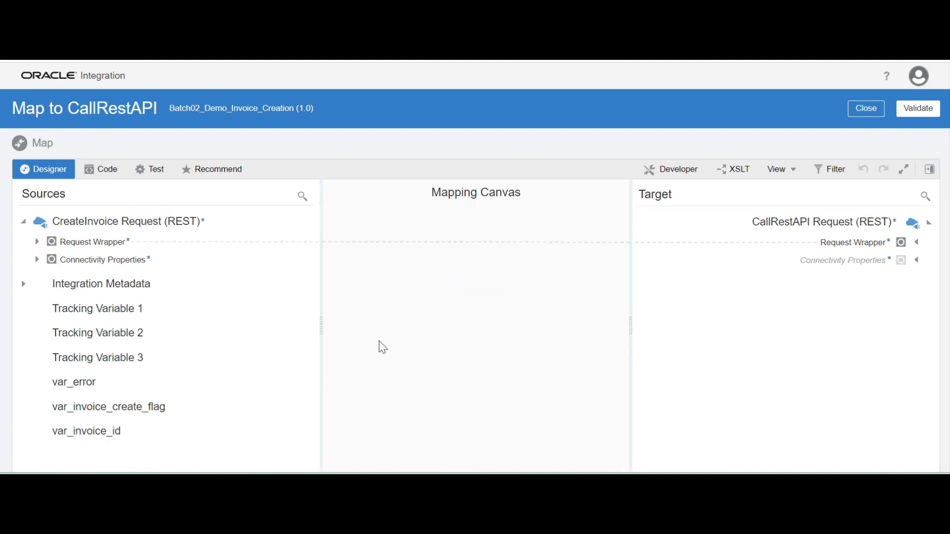
click(921, 242)
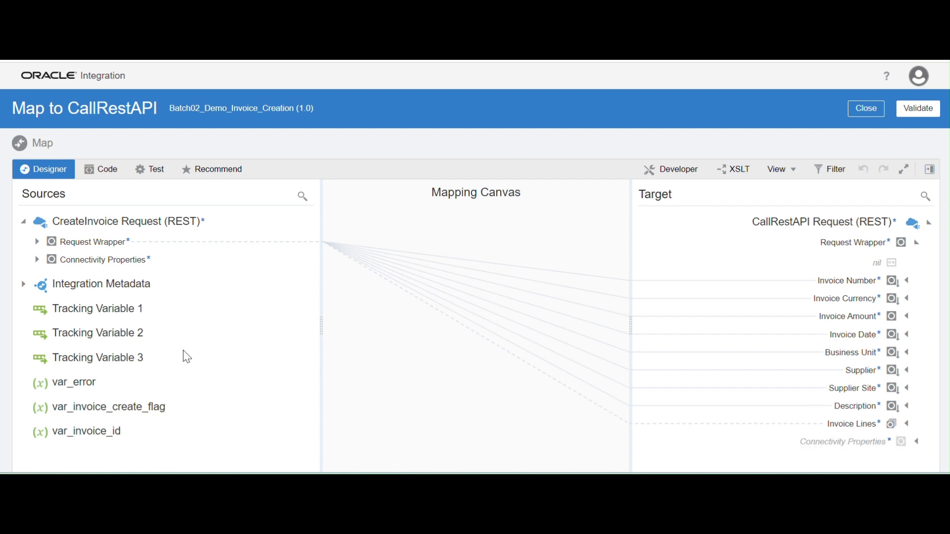
click(36, 242)
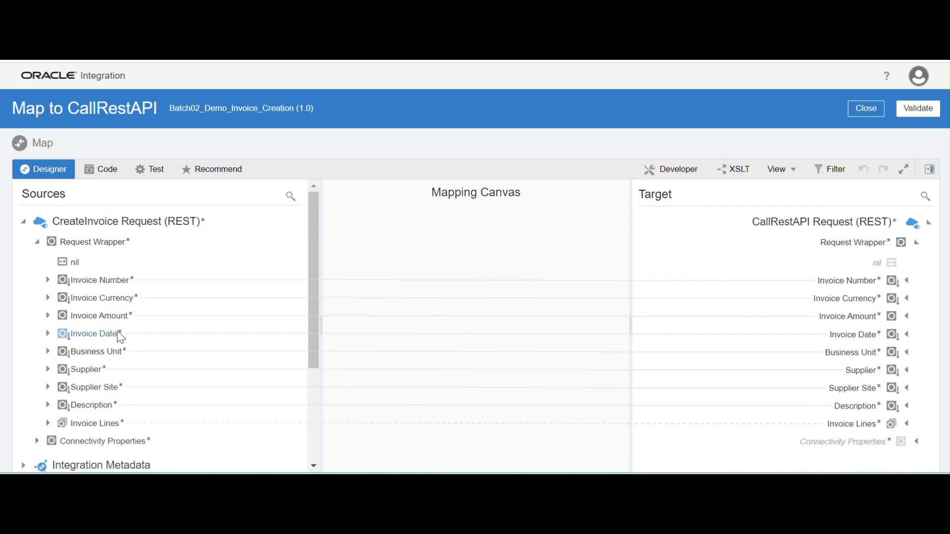
scroll(153, 393, down, 3)
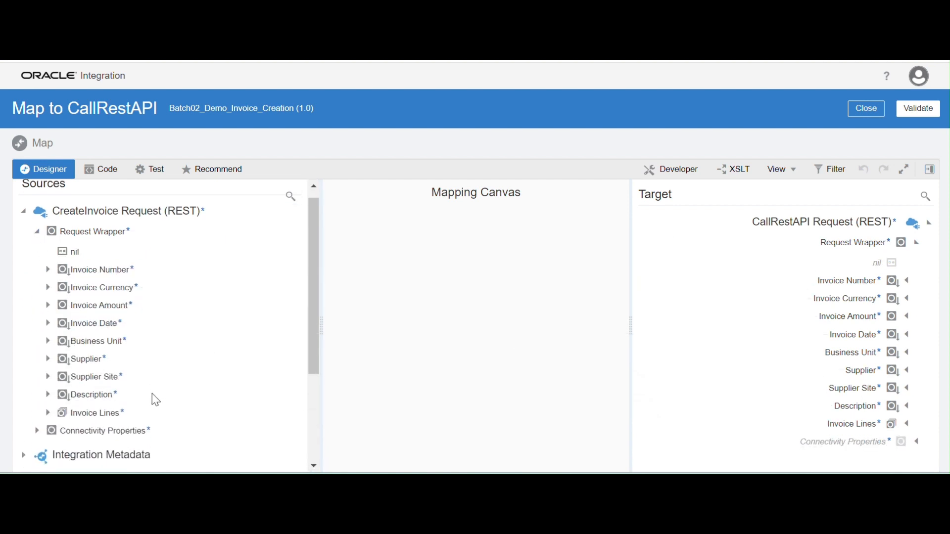
click(48, 350)
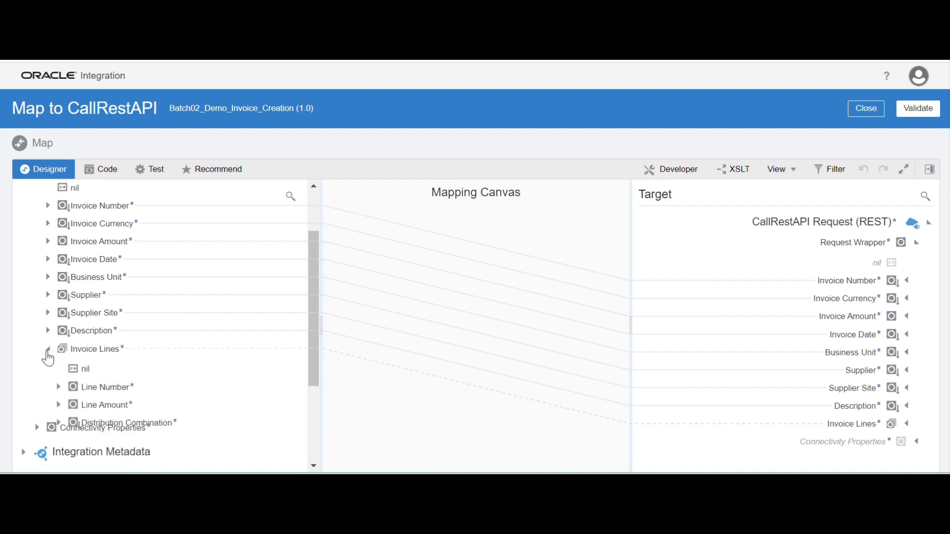
click(916, 443)
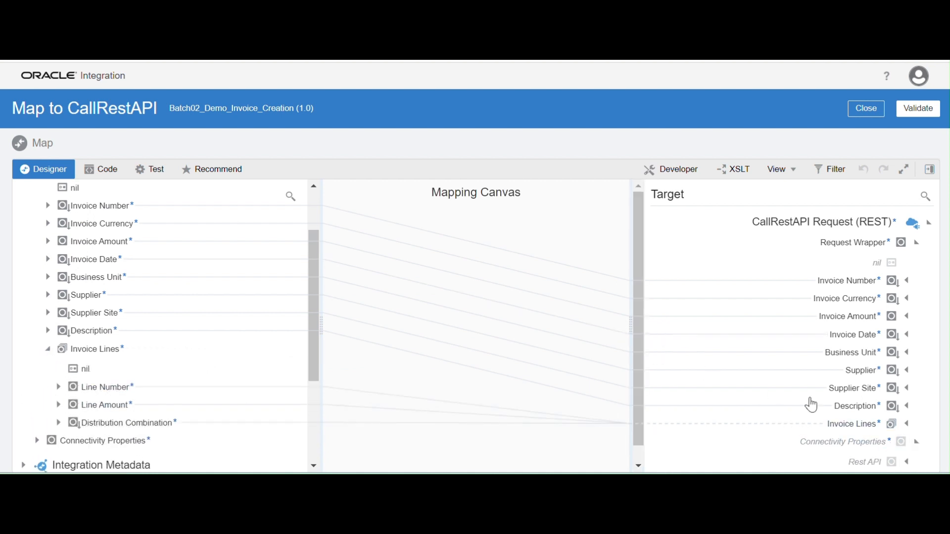
click(907, 425)
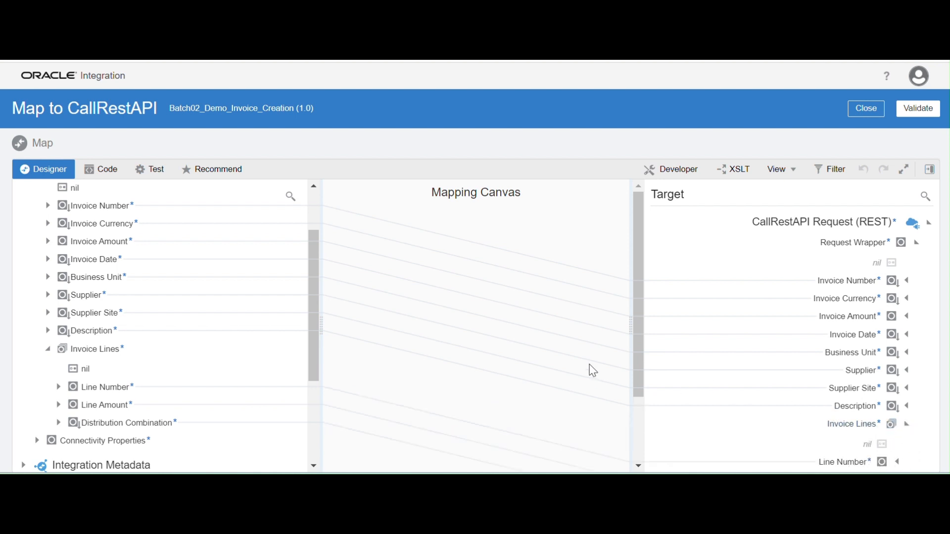
drag(638, 238, 607, 328)
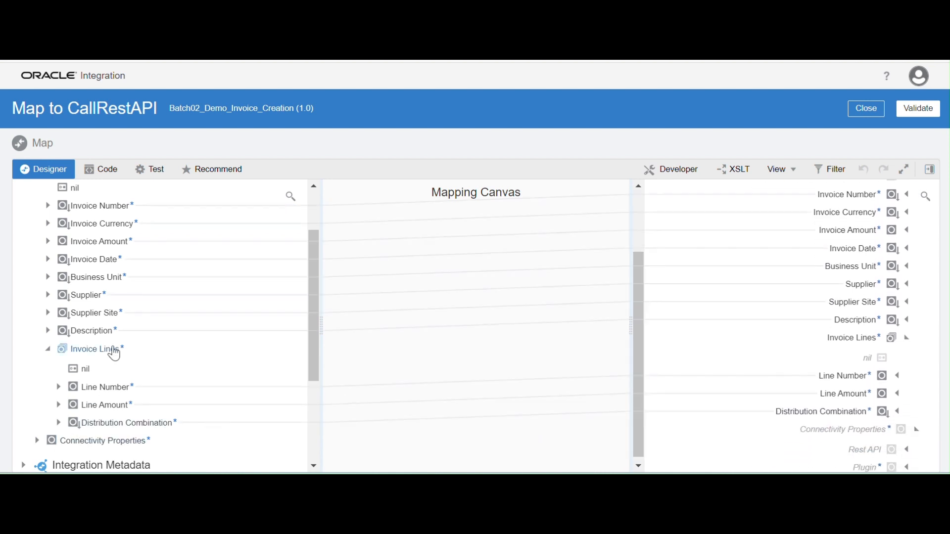
drag(115, 352, 806, 346)
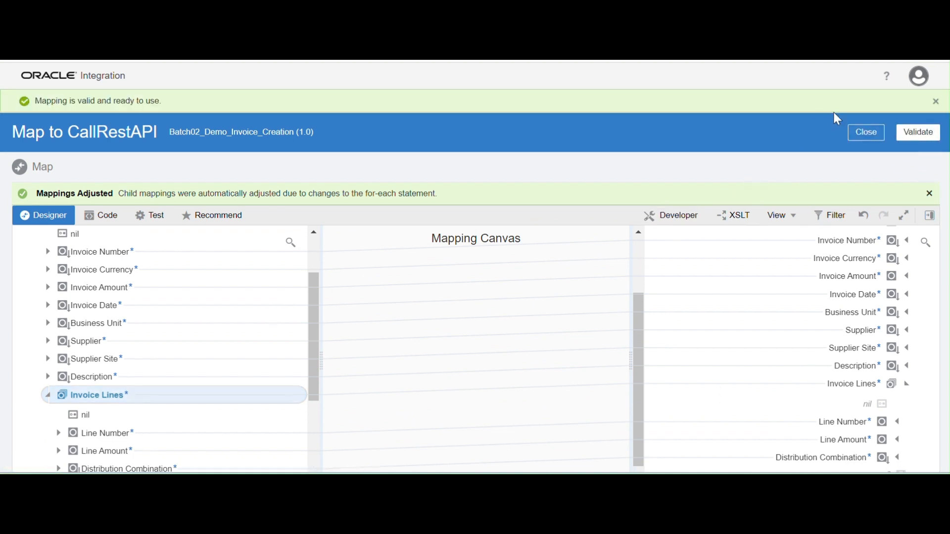
click(867, 128)
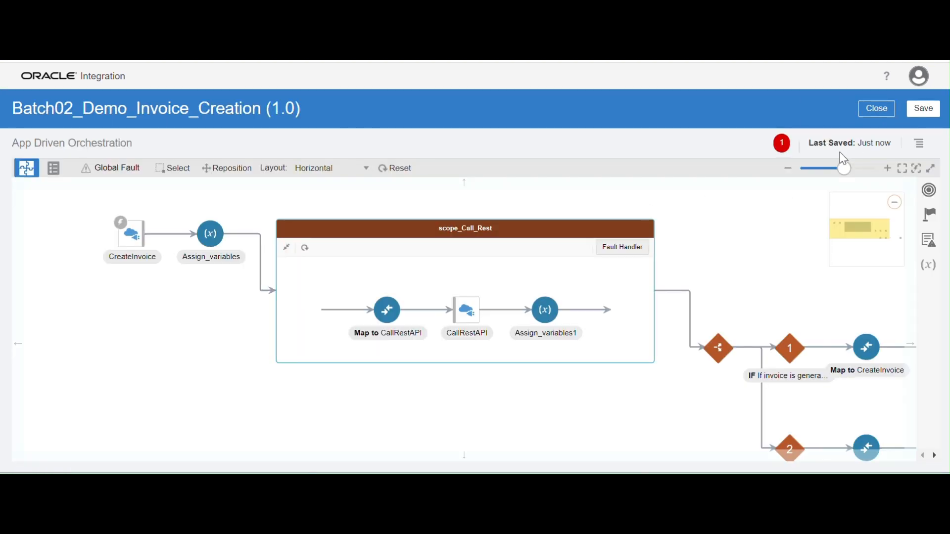
Set InvoiceNumber as the primary business identifier for tracking, then save and close the integration.
click(919, 143)
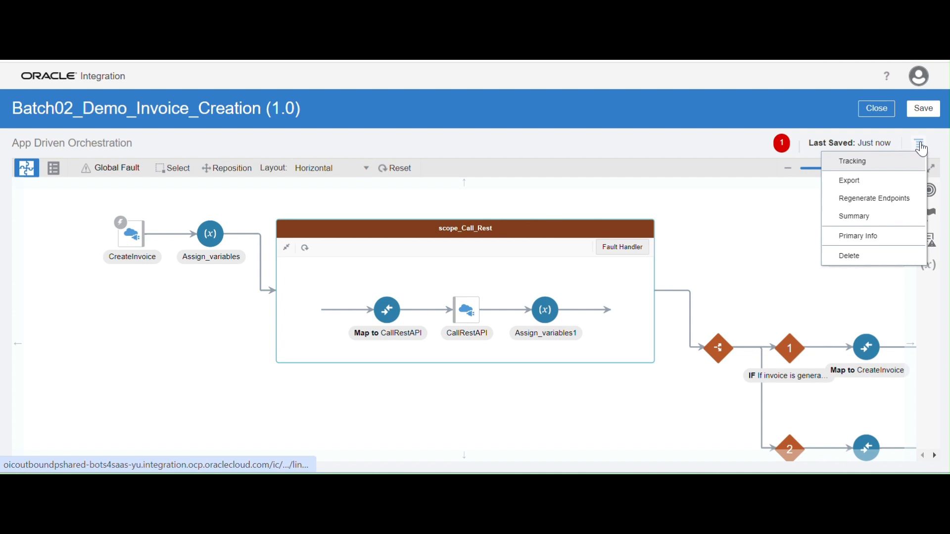
click(872, 169)
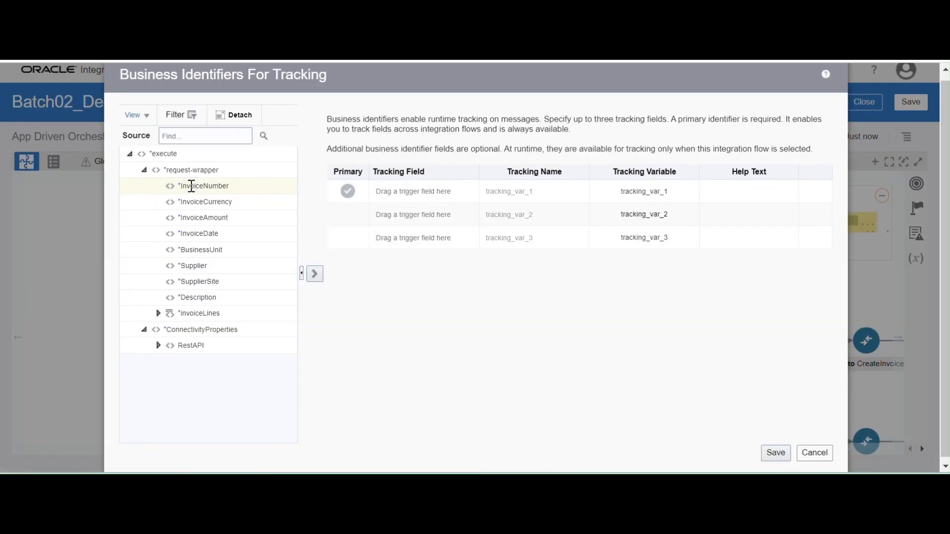
drag(192, 186, 414, 195)
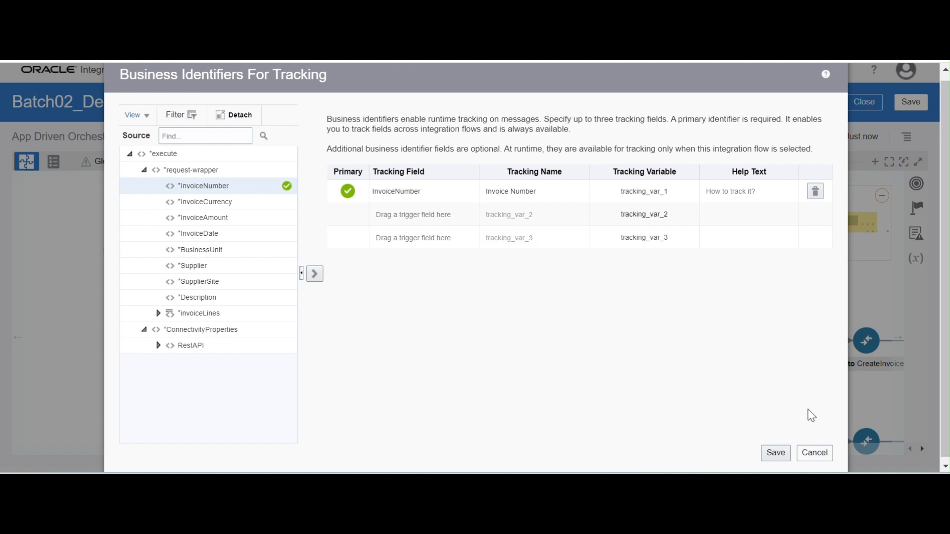
click(775, 453)
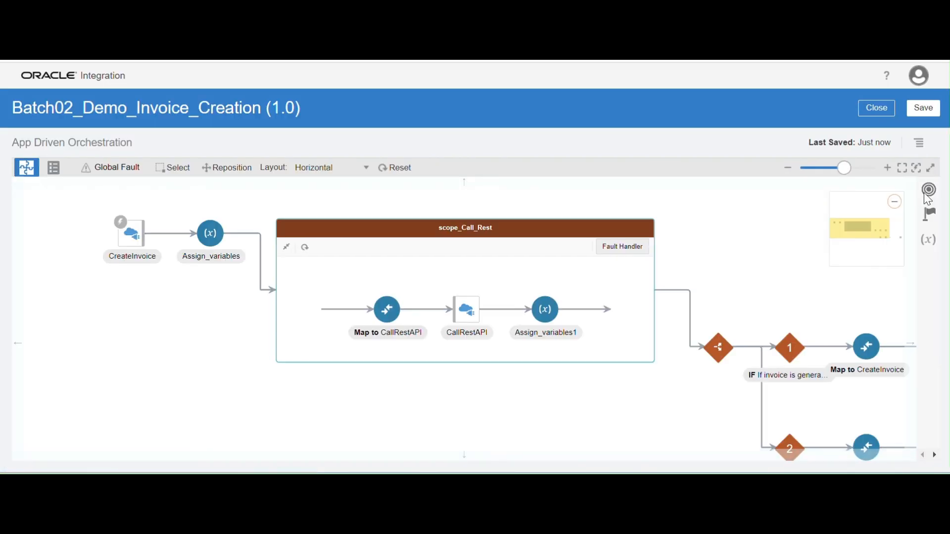
click(924, 108)
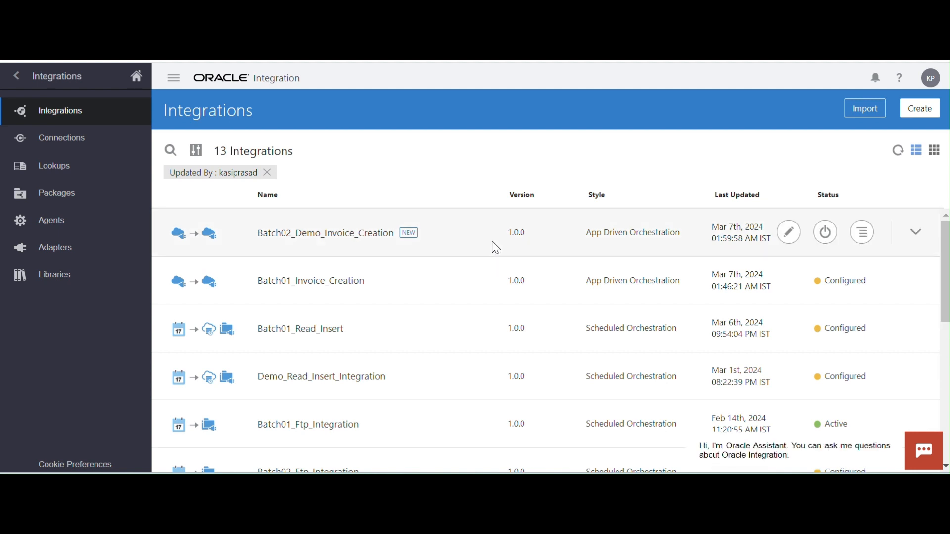
Activate the Batch02_Demo_Invoice_Creation integration and refresh the integrations list.
click(826, 232)
click(711, 442)
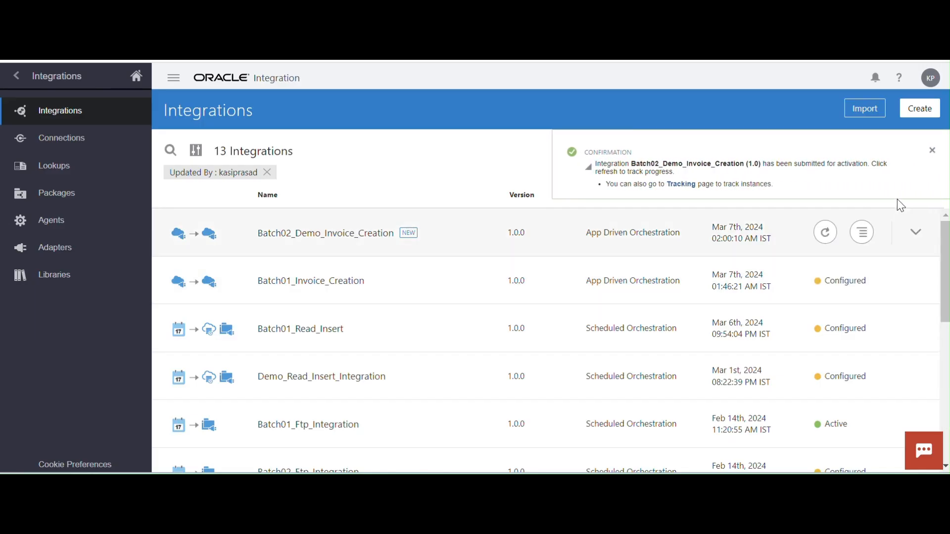
click(932, 150)
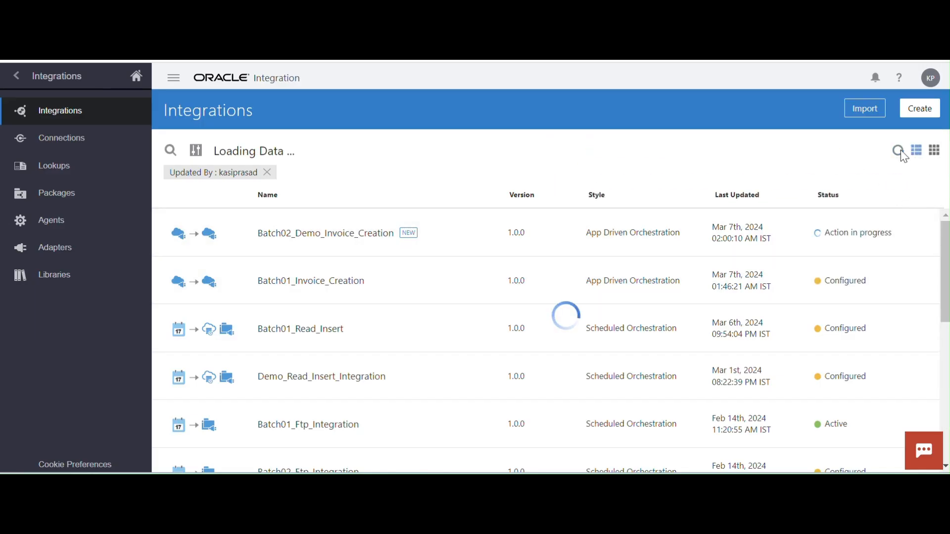
click(900, 151)
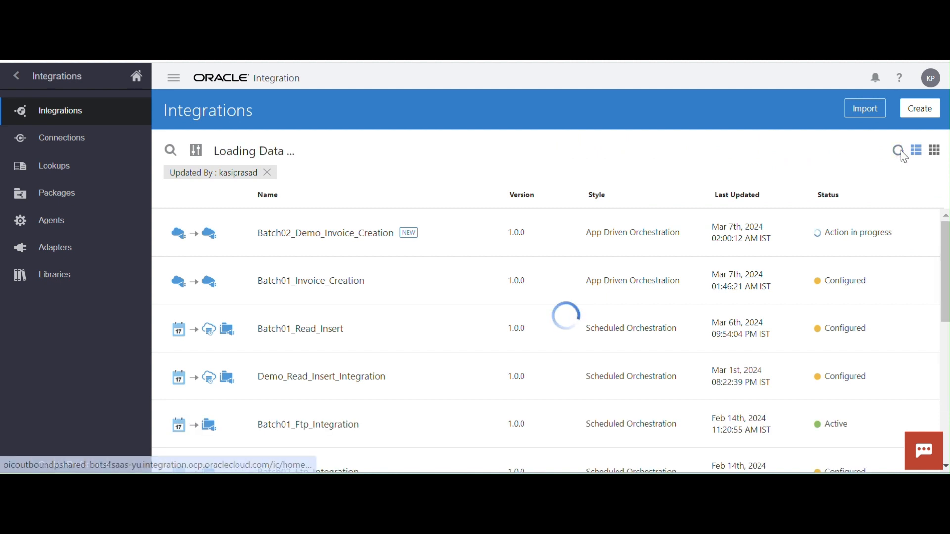
Test the Batch02_Demo_Invoice_Creation endpoint with the invoice JSON payload dated 2024-03-17 as the request body.
mouse_move(820, 229)
mouse_move(788, 232)
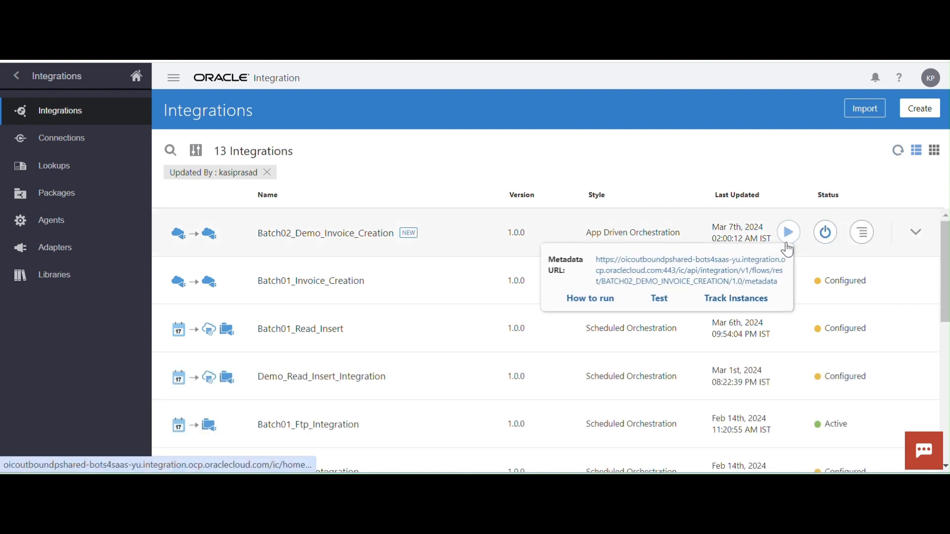
click(658, 297)
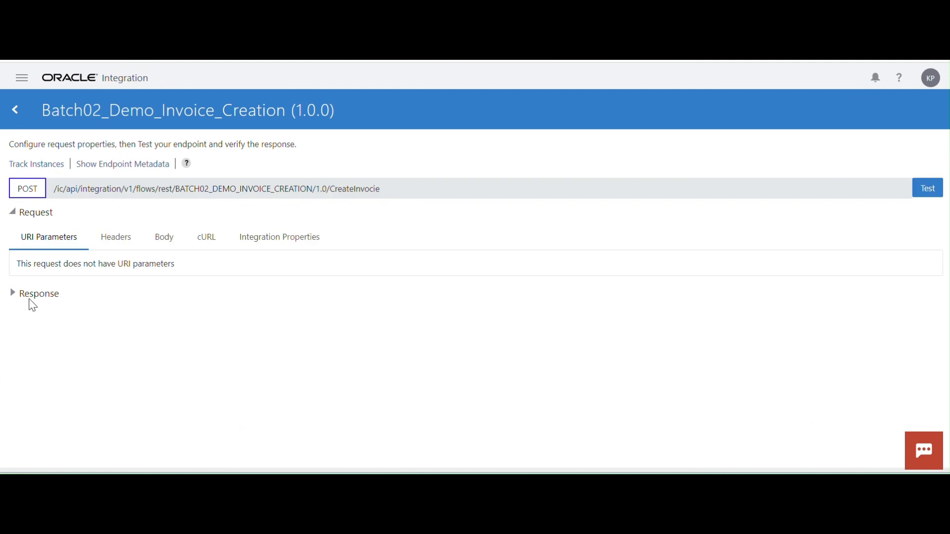
click(164, 249)
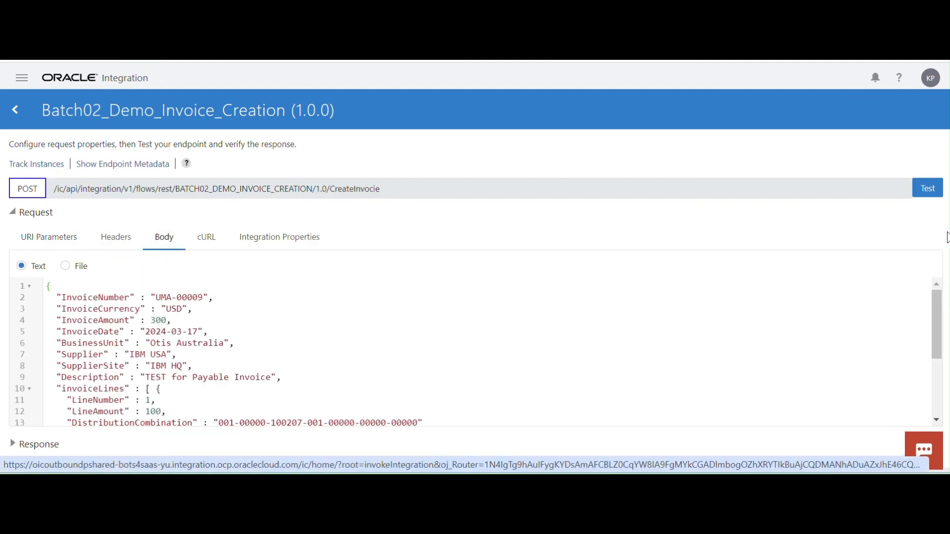
click(927, 189)
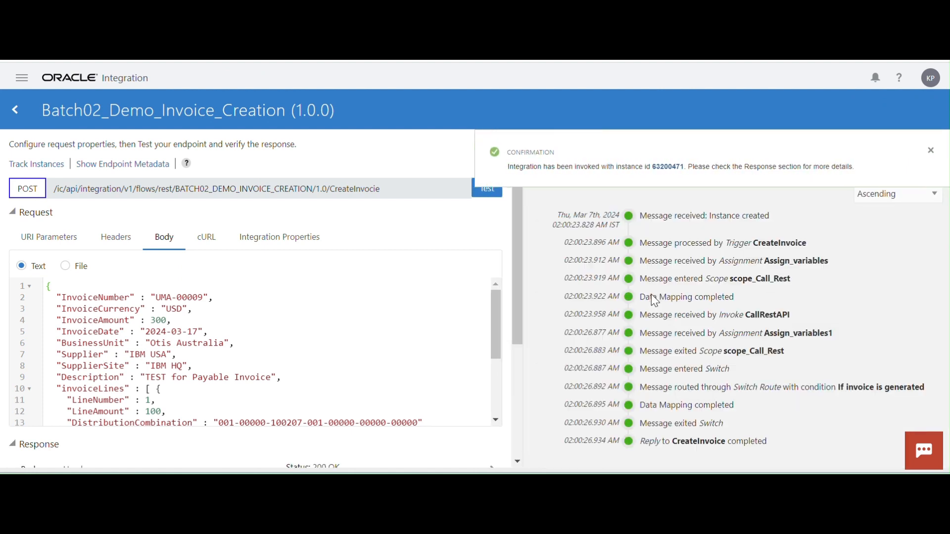
Examine the test response body and select the returned Invoiceid value.
click(925, 158)
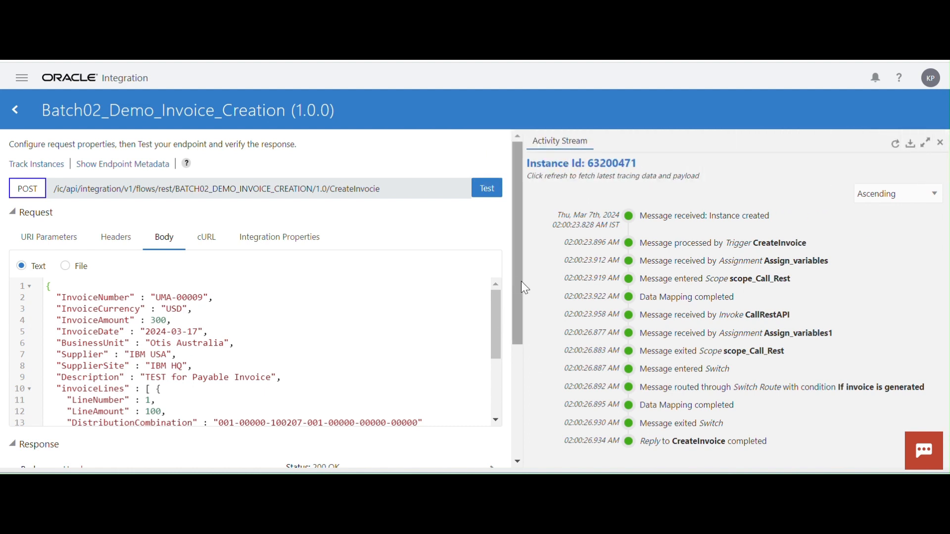
drag(521, 281, 517, 378)
double_click(136, 346)
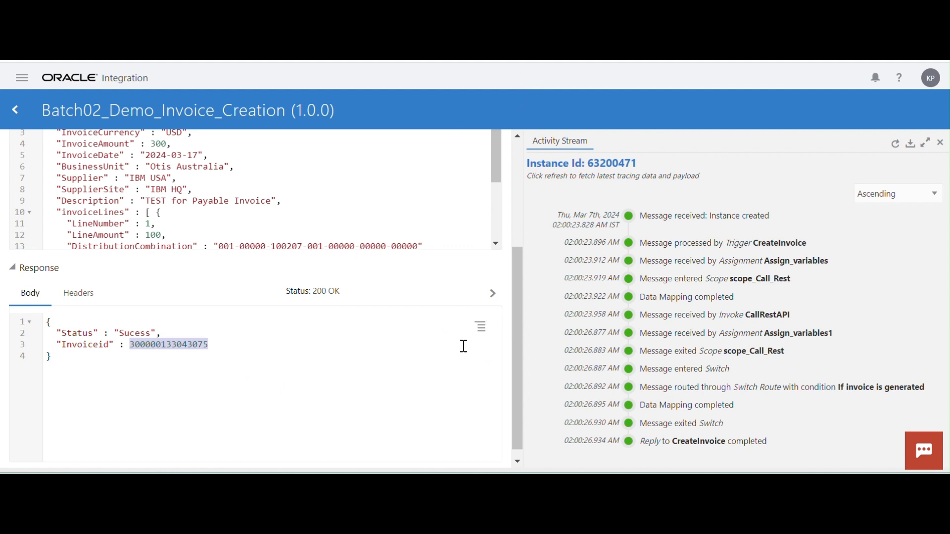
mouse_move(589, 475)
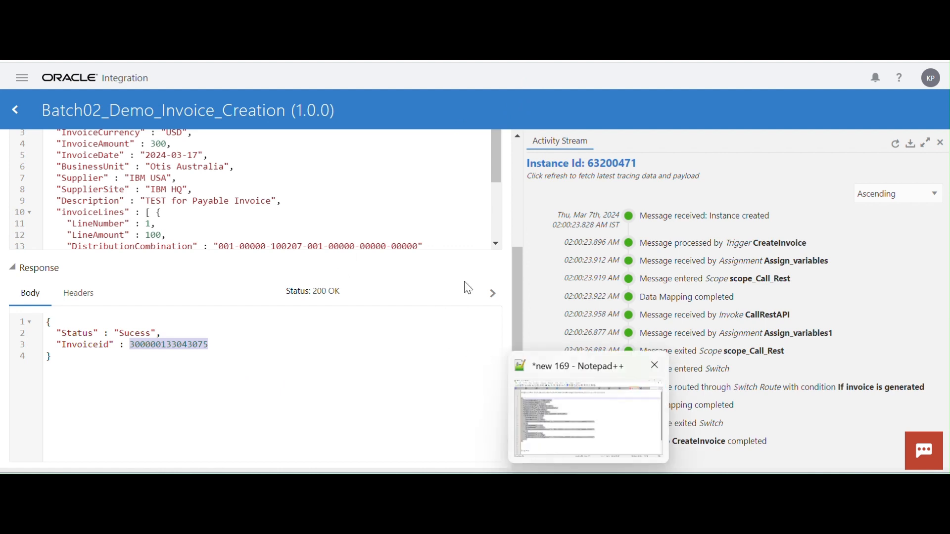
Retest the Batch02_Demo_Invoice_Creation endpoint using a request body with InvoiceNumber UMA-00010 and three invoice lines of 100 each.
click(16, 112)
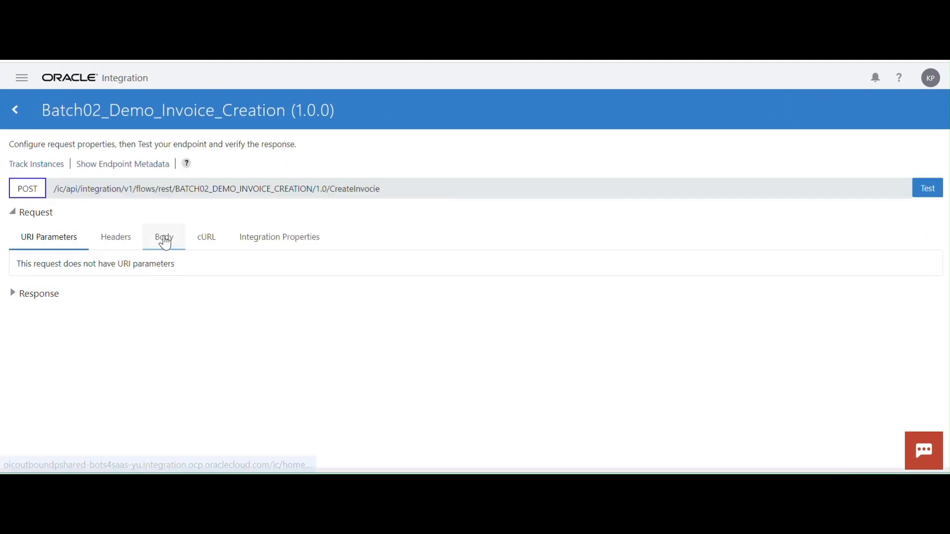
click(163, 239)
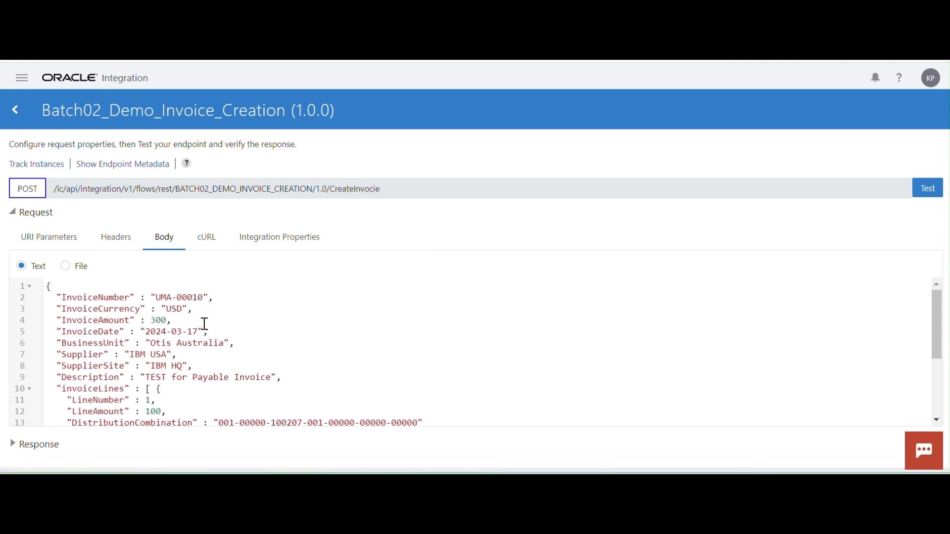
click(928, 188)
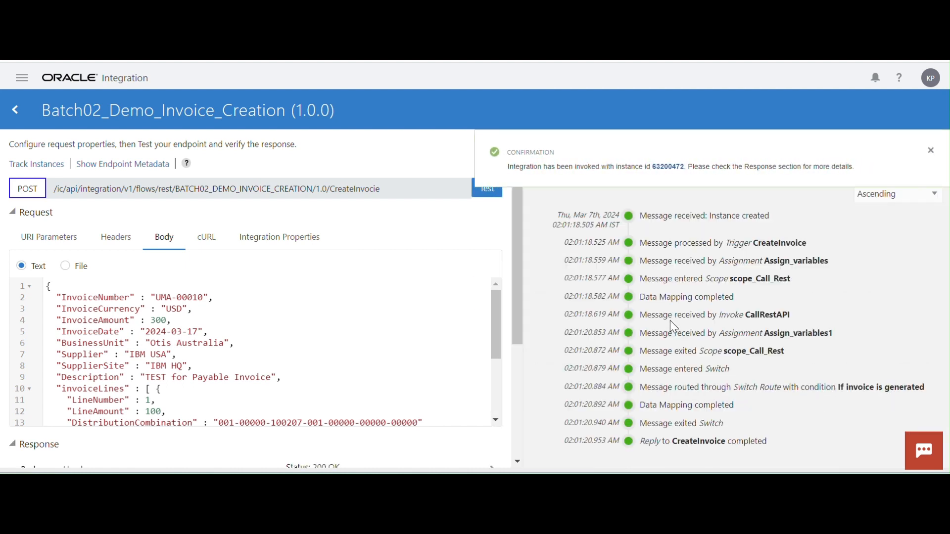
Examine the retest's response status and Invoiceid alongside the invoice lines in the request body.
drag(517, 330, 518, 359)
drag(497, 295, 498, 349)
scroll(509, 335, down, 3)
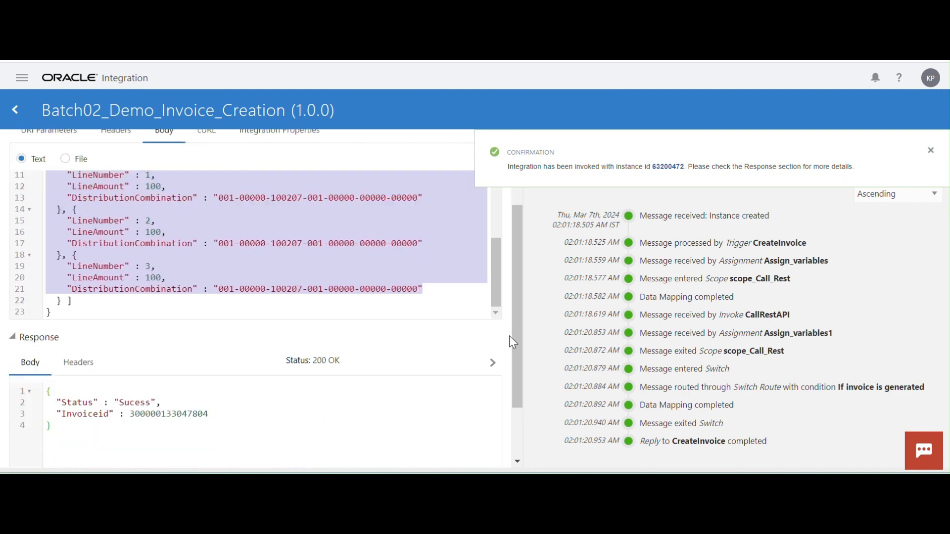
scroll(246, 333, up, 2)
scroll(246, 333, up, 4)
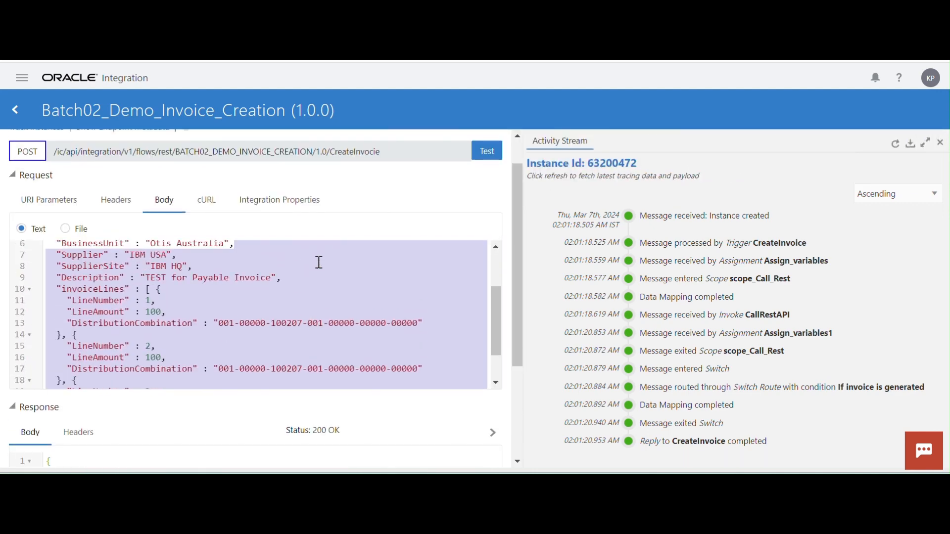
scroll(309, 302, up, 3)
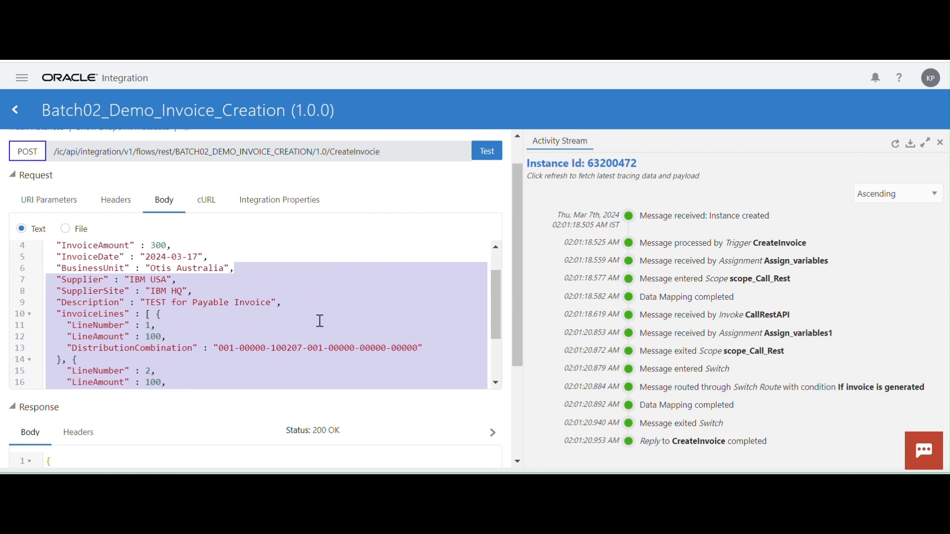
Select the InvoiceNumber value in the request body, switch to Oracle Fusion Payables, and open the Manage Invoices page.
click(158, 262)
drag(159, 262, 180, 261)
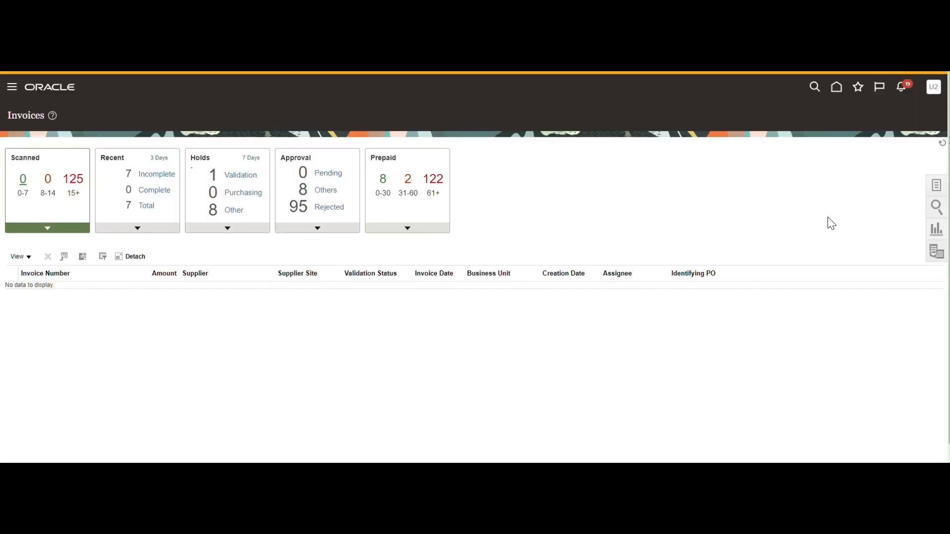
click(939, 194)
click(866, 156)
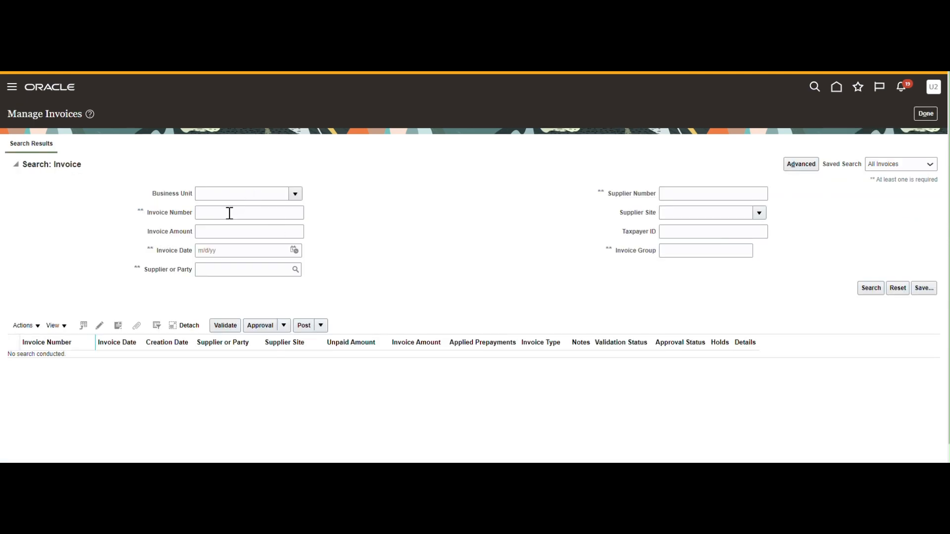
Search for invoice number UMA-00010 and open the matching invoice's lines.
click(230, 213)
text(UMA-00010)
click(866, 288)
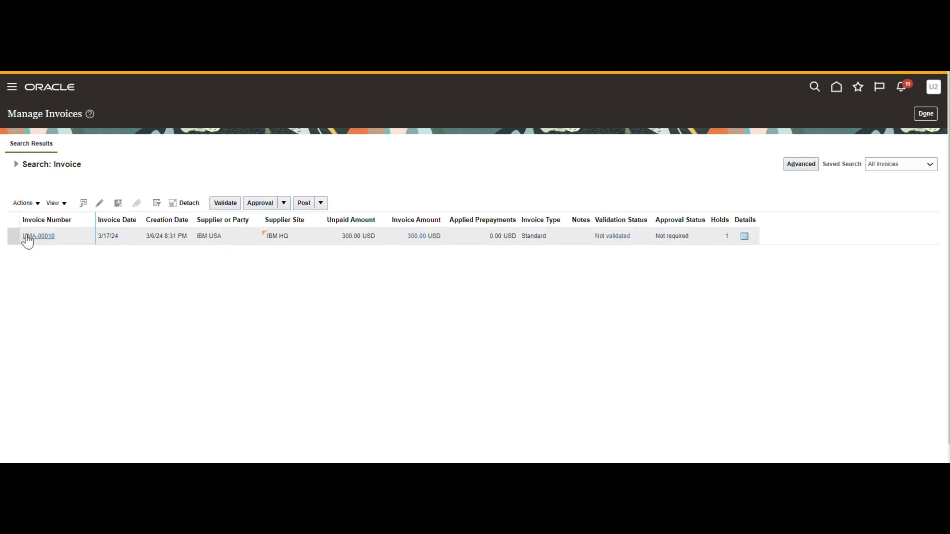
click(39, 237)
click(22, 292)
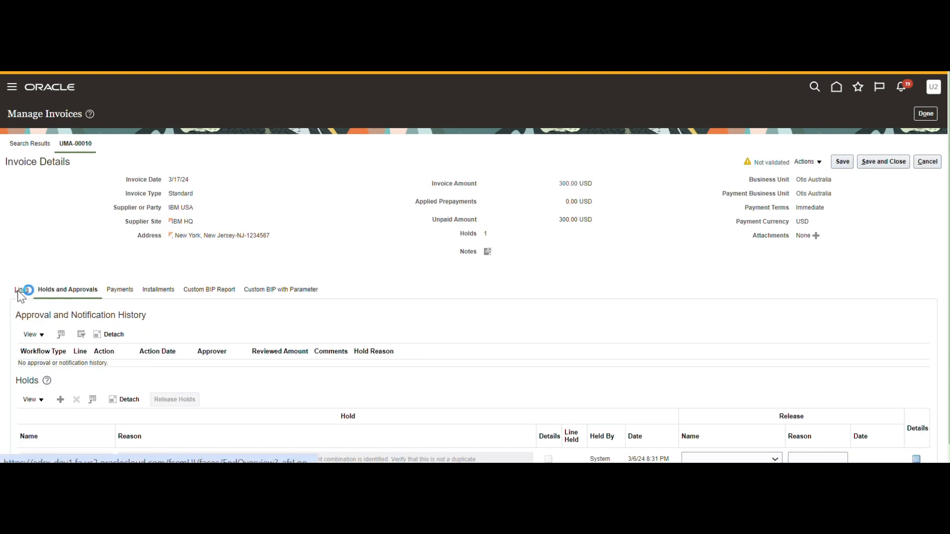